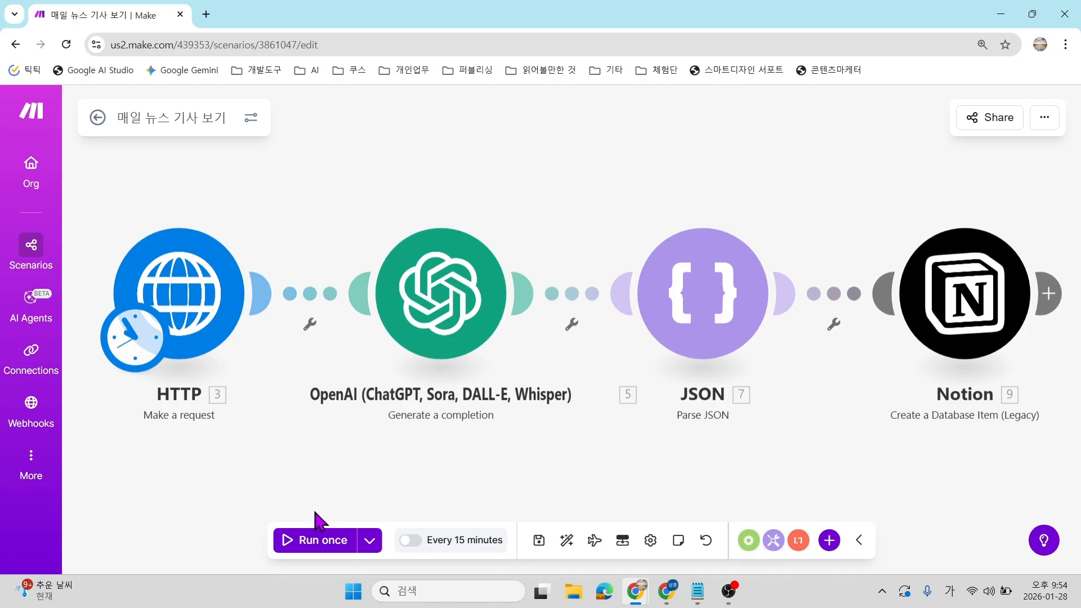
# Run the '매일 뉴스 기사 보기' scenario once so all modules finish and Notion handles 5 items.
pyautogui.click(287, 541)
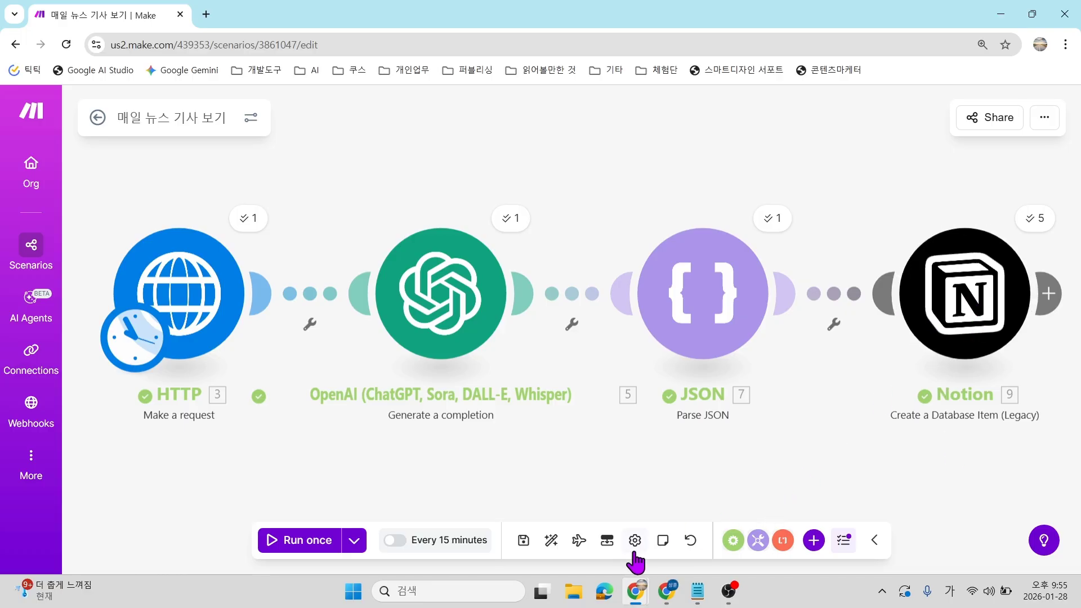
# In the Notion 뉴스 database, zoom out and widen the 제목 and 요약 columns.
pyautogui.click(666, 591)
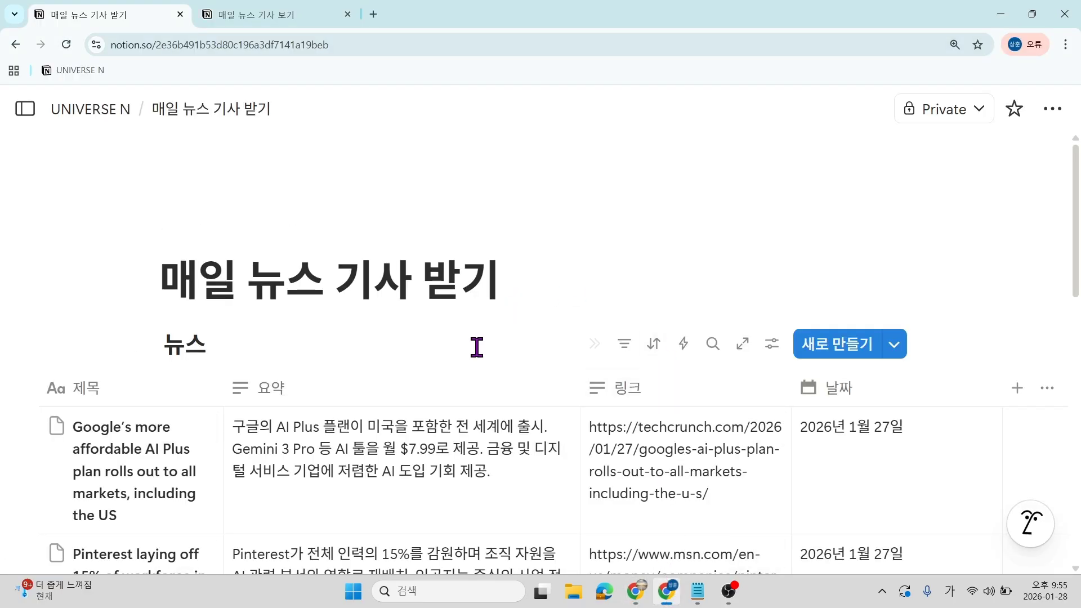
pyautogui.hotkey('ctrl', '-')
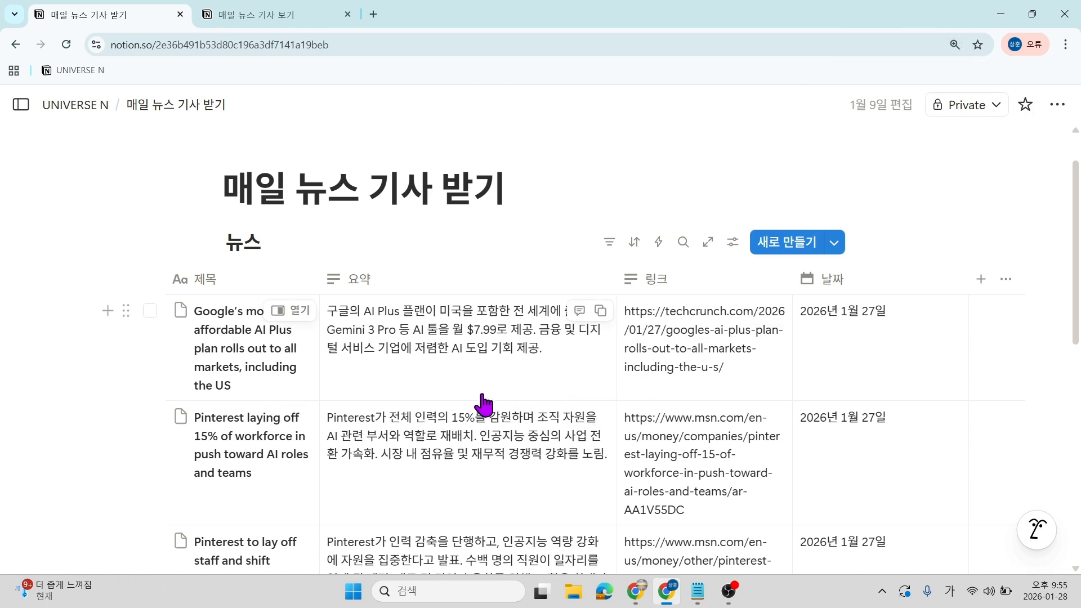
pyautogui.scroll(-3, 477, 344)
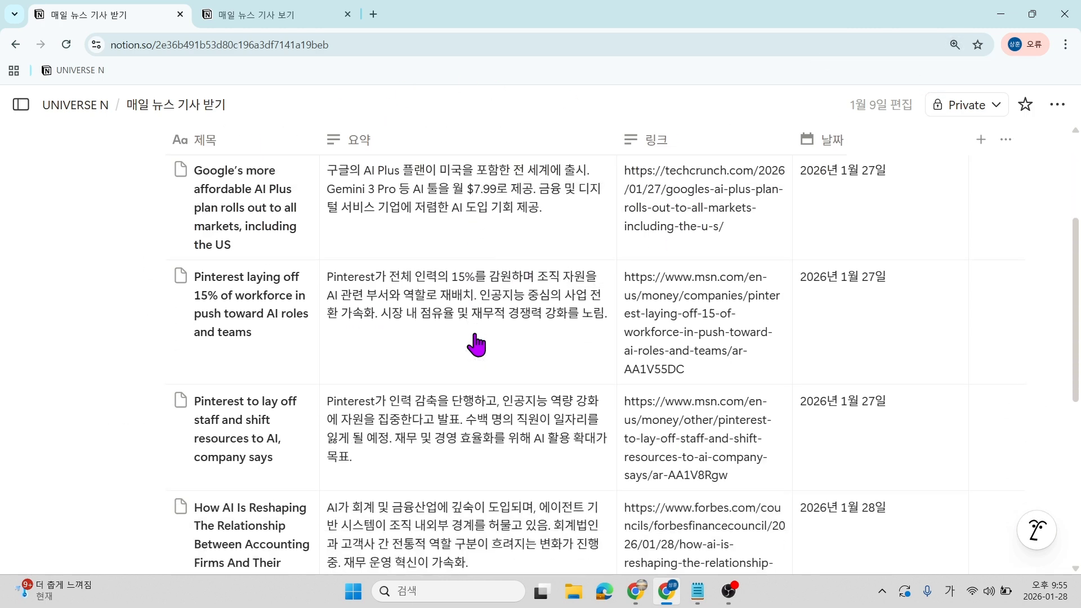
pyautogui.scroll(-5, 476, 344)
pyautogui.scroll(5, 477, 344)
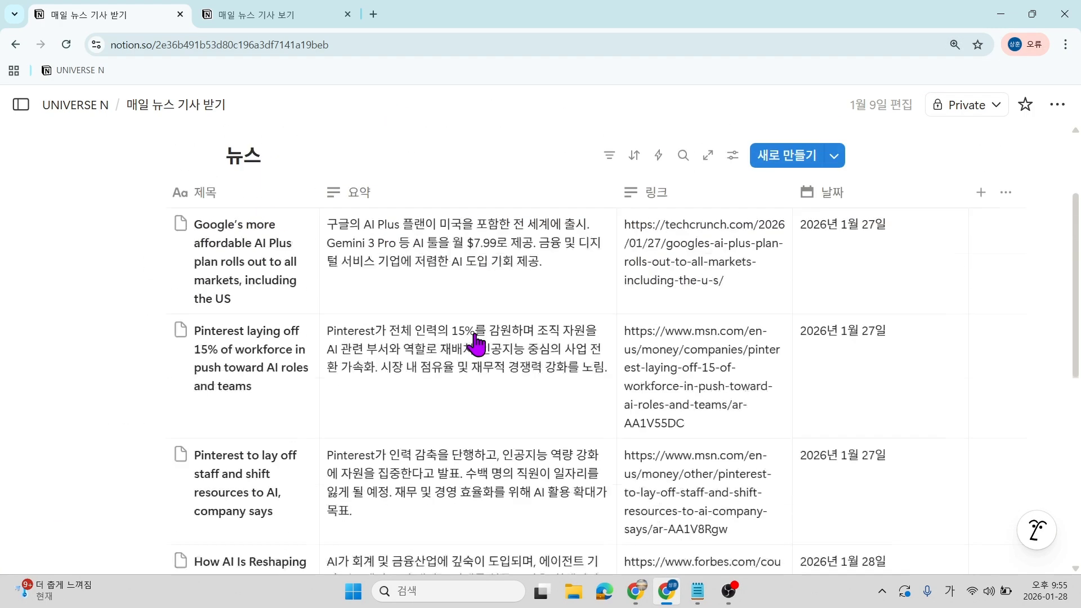
pyautogui.scroll(-5, 495, 338)
pyautogui.scroll(3, 755, 382)
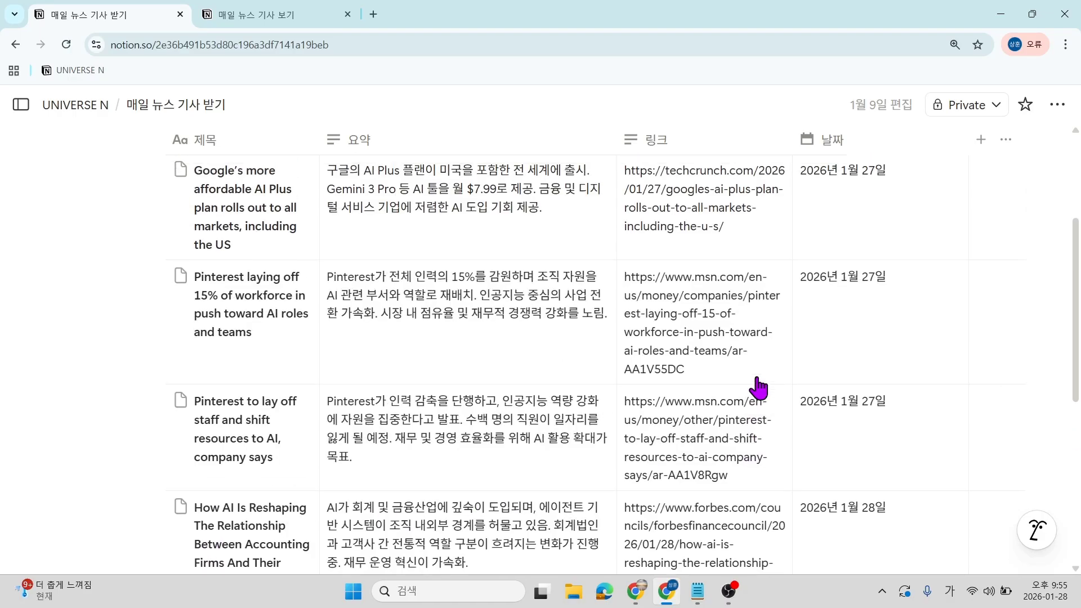
pyautogui.scroll(2, 757, 388)
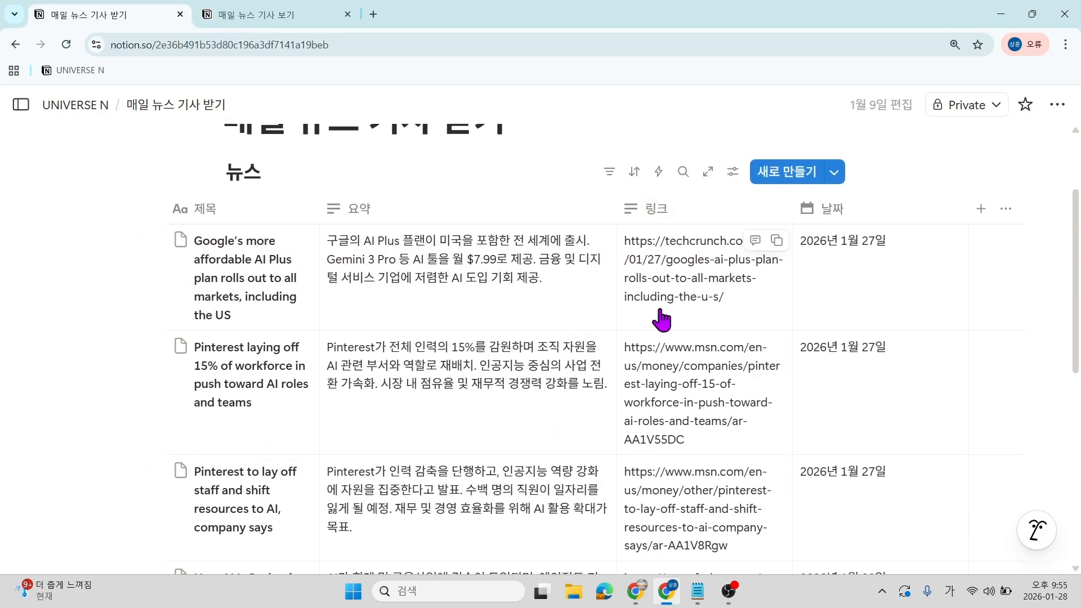
pyautogui.scroll(2, 572, 422)
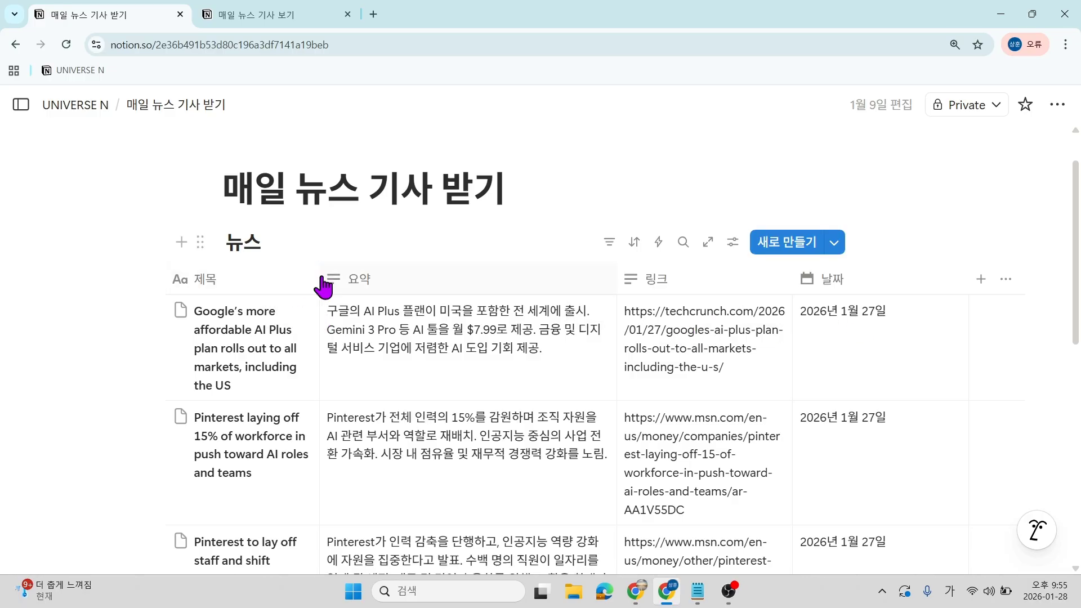
pyautogui.moveTo(321, 284); pyautogui.dragTo(436, 280)
pyautogui.moveTo(745, 280); pyautogui.dragTo(764, 279)
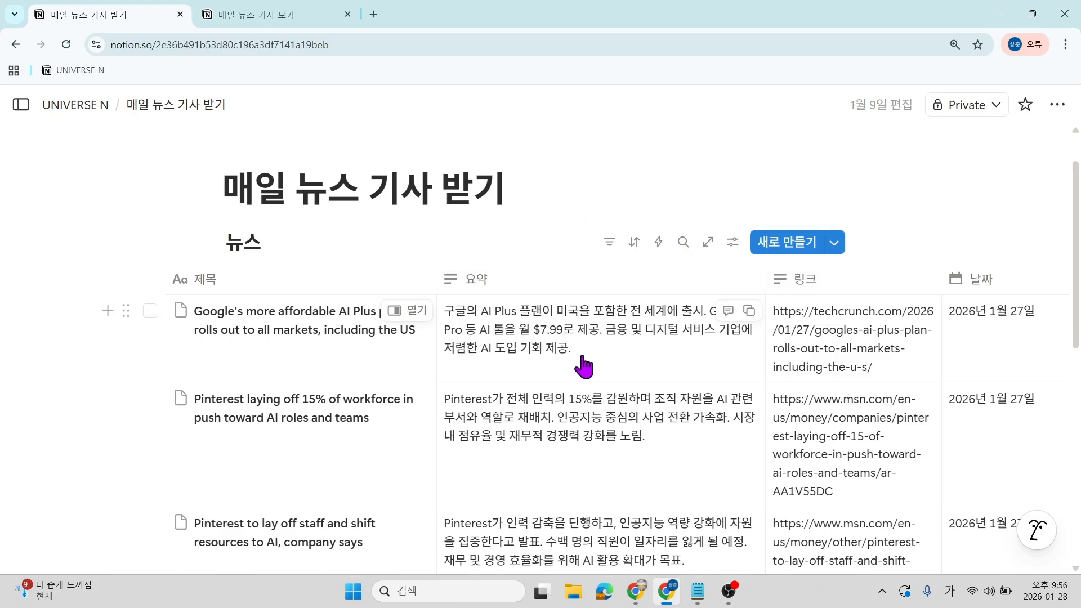
# Turn on scheduling for the Make scenario and set it to run every day.
pyautogui.moveTo(646, 586)
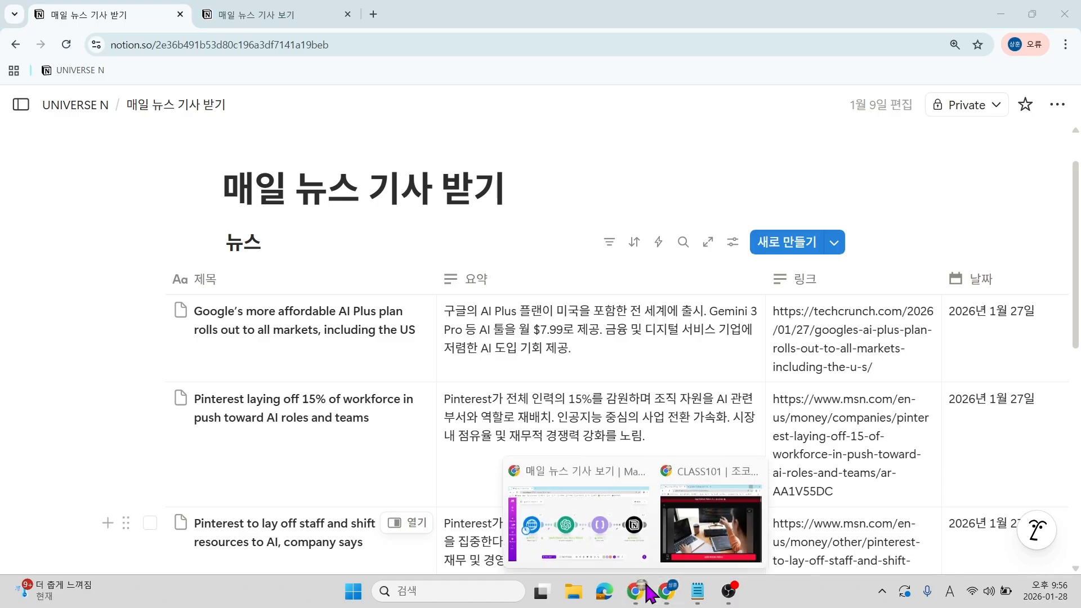
pyautogui.click(614, 548)
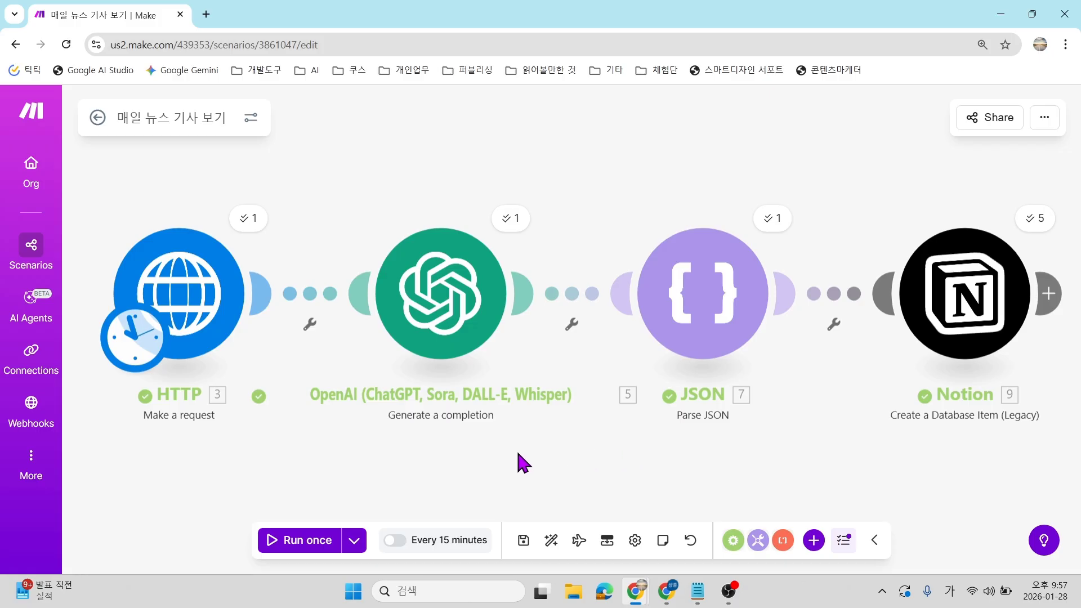
pyautogui.click(395, 541)
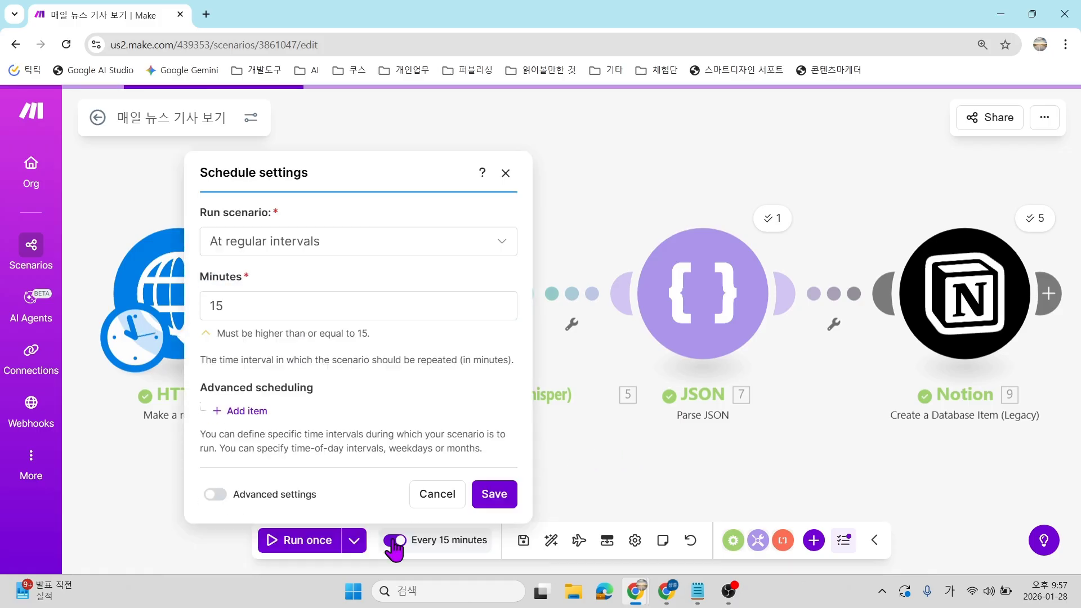
pyautogui.click(325, 245)
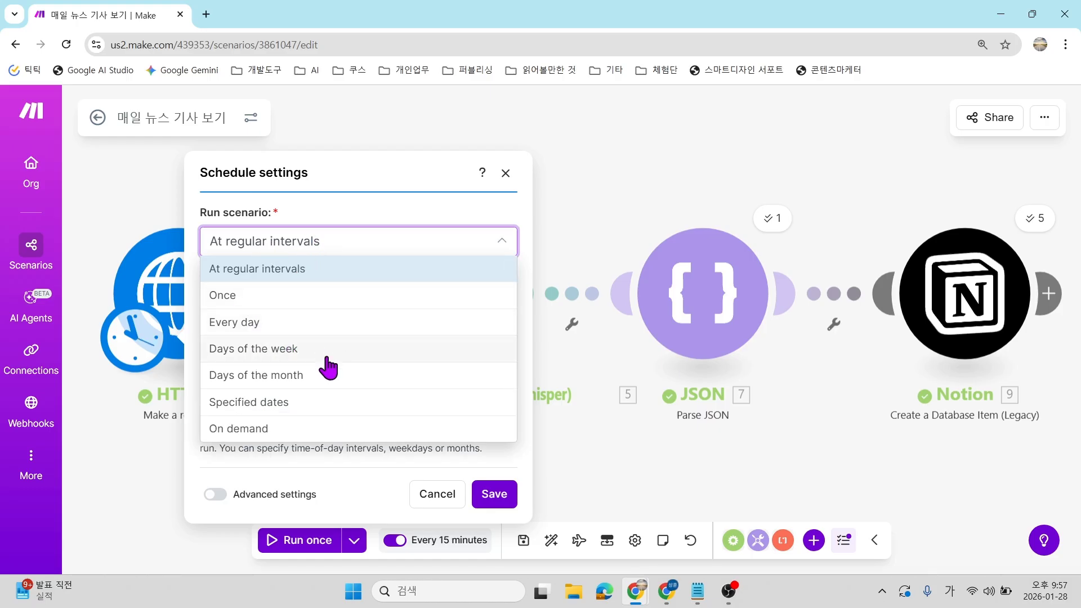
pyautogui.click(262, 429)
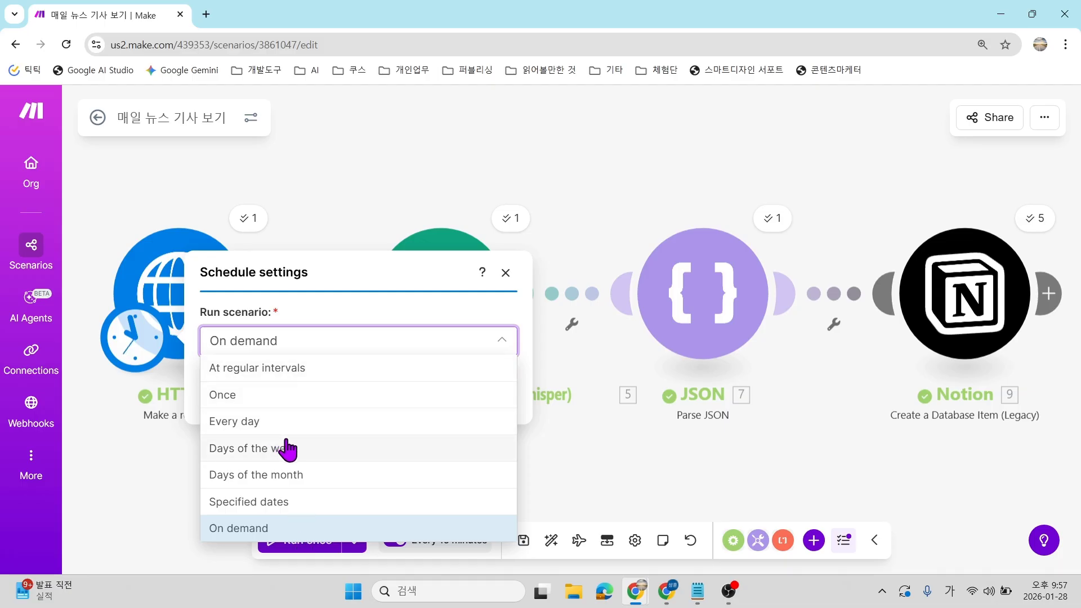
pyautogui.click(255, 431)
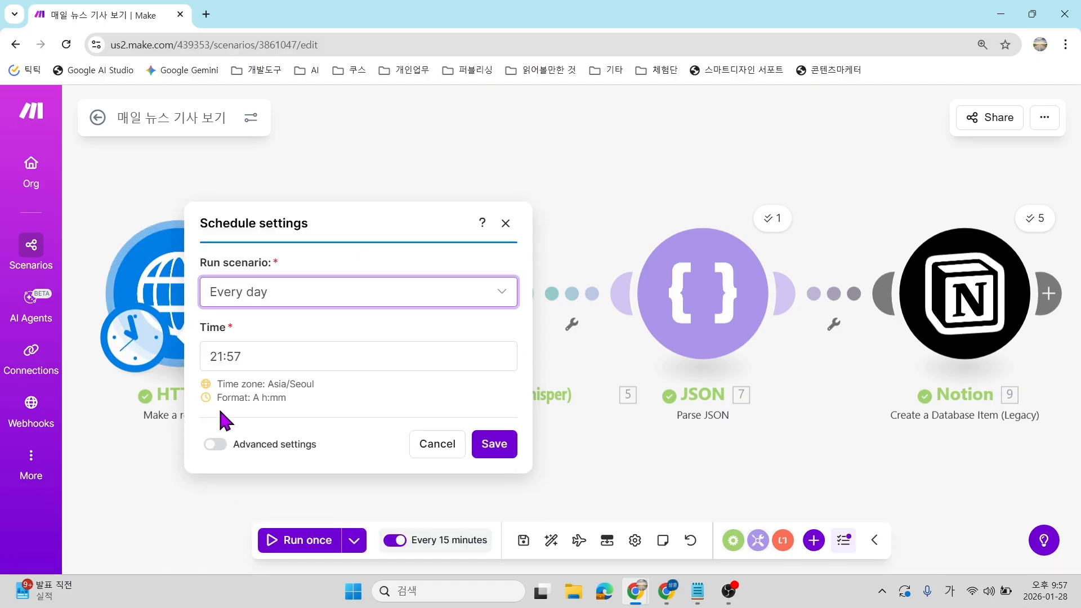
# Set the daily run time to 오전 9:00 and save the schedule.
pyautogui.click(217, 356)
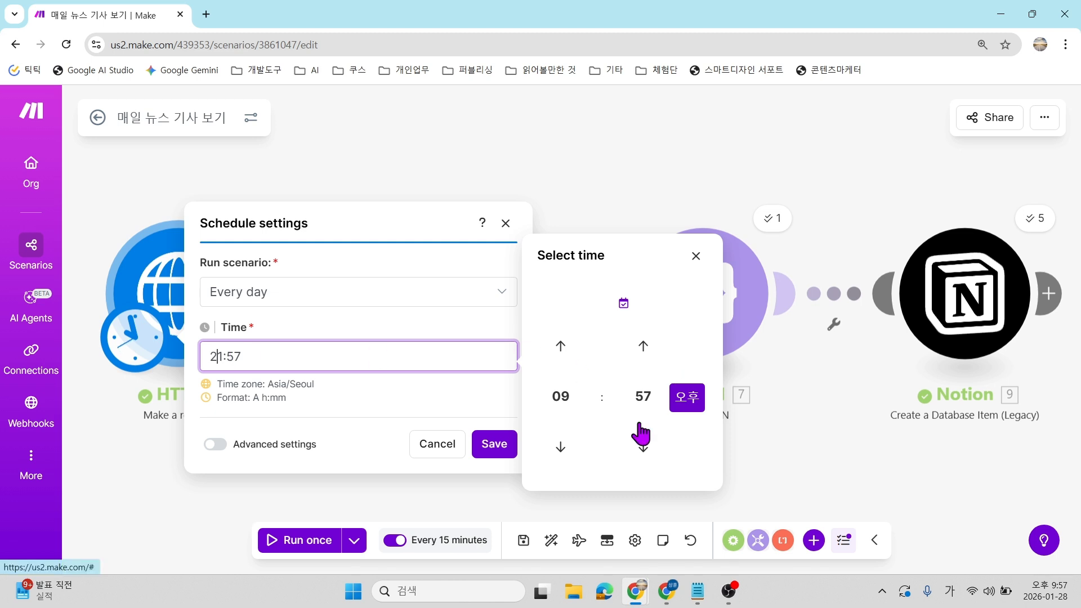
pyautogui.click(679, 403)
pyautogui.click(644, 397)
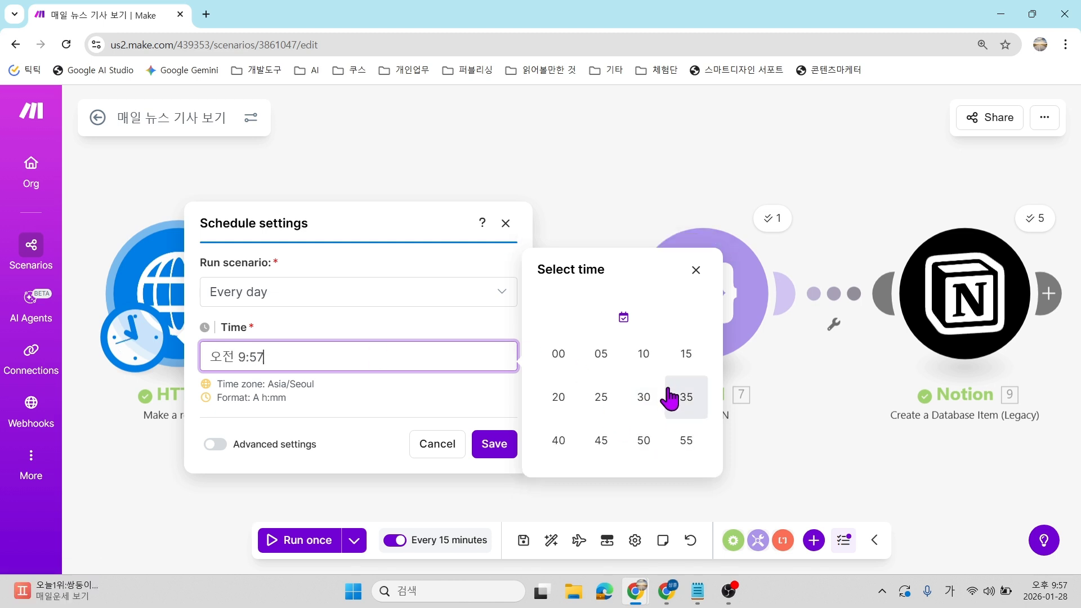
pyautogui.click(563, 354)
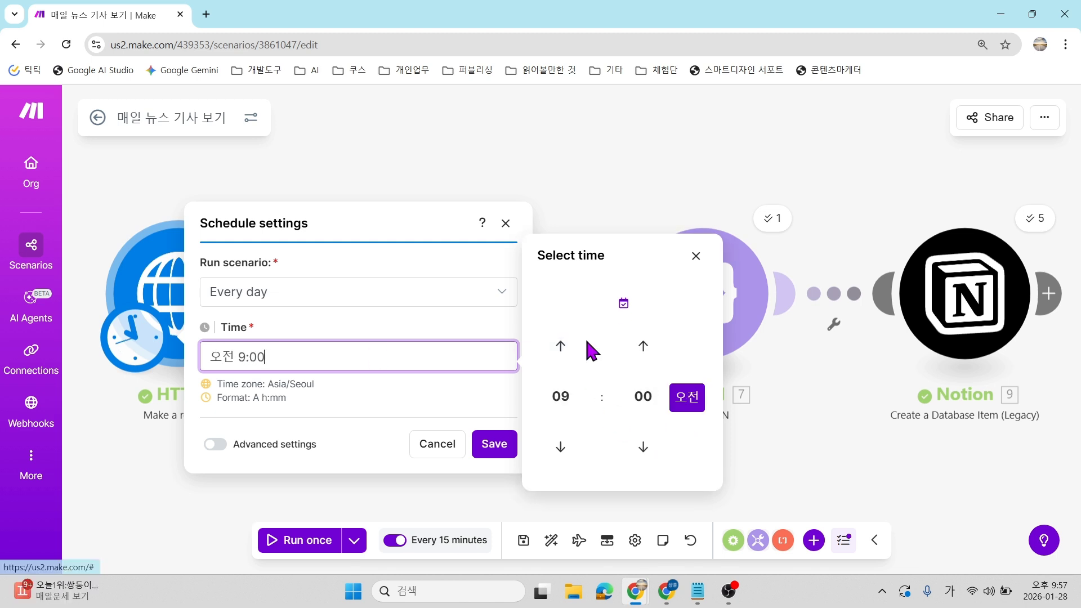
pyautogui.click(423, 399)
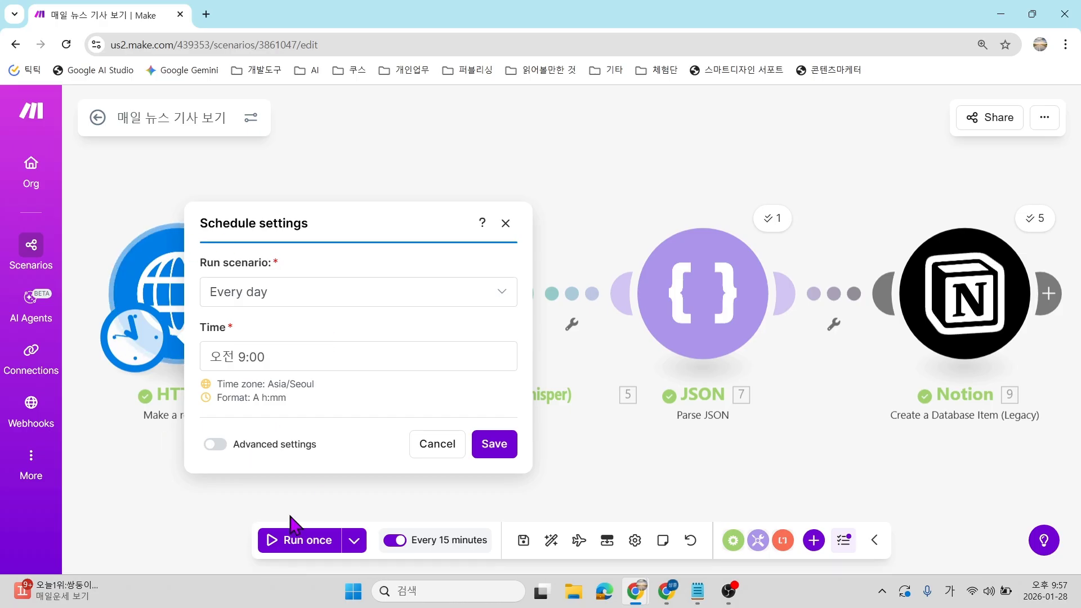
pyautogui.click(494, 445)
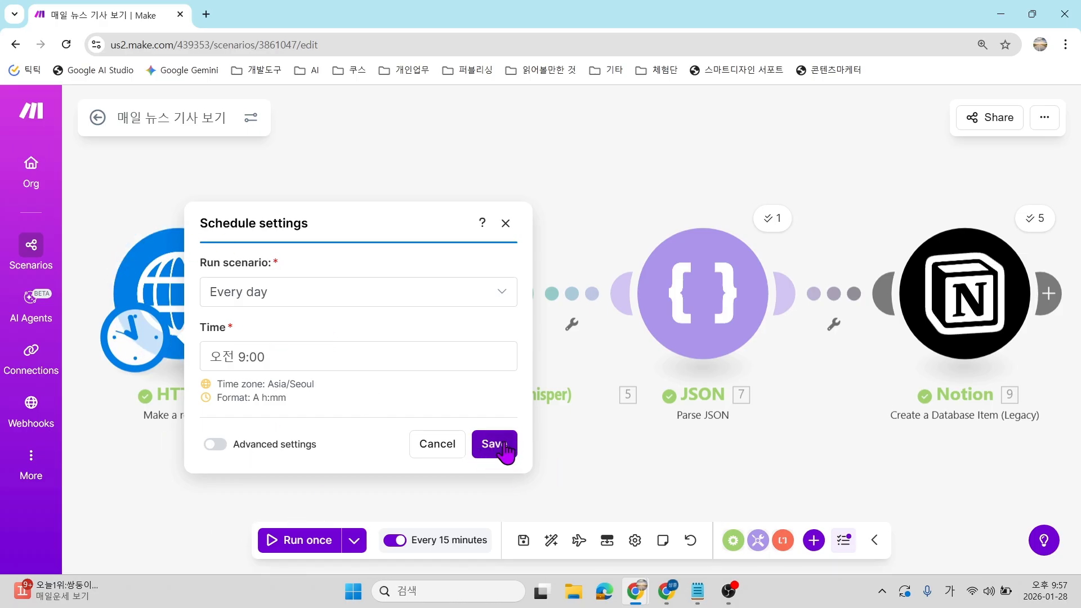
# Switch scheduling off and save the scenario.
pyautogui.click(393, 540)
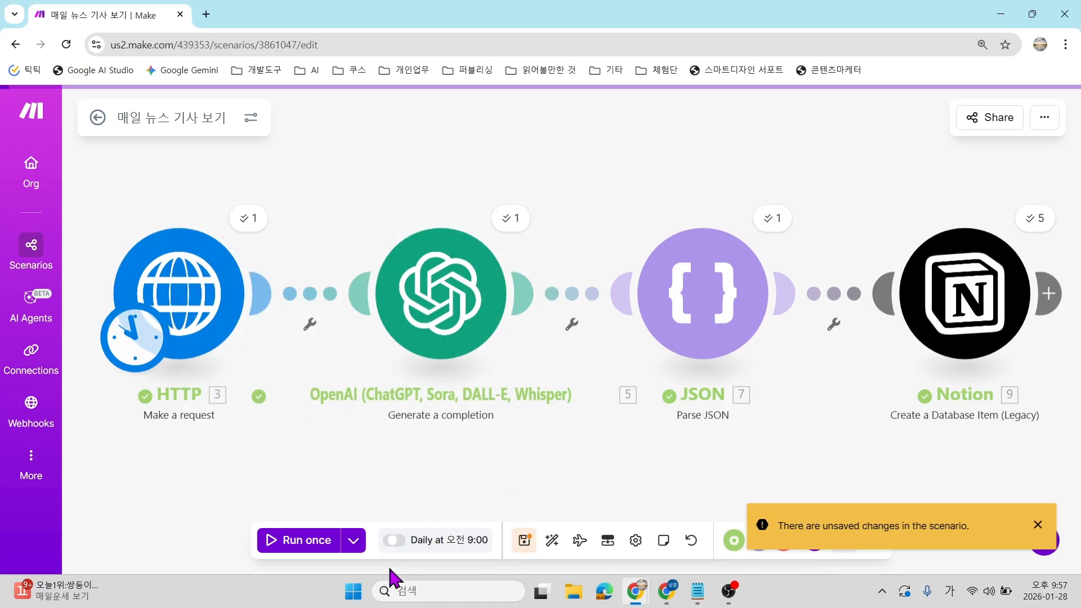
pyautogui.click(522, 542)
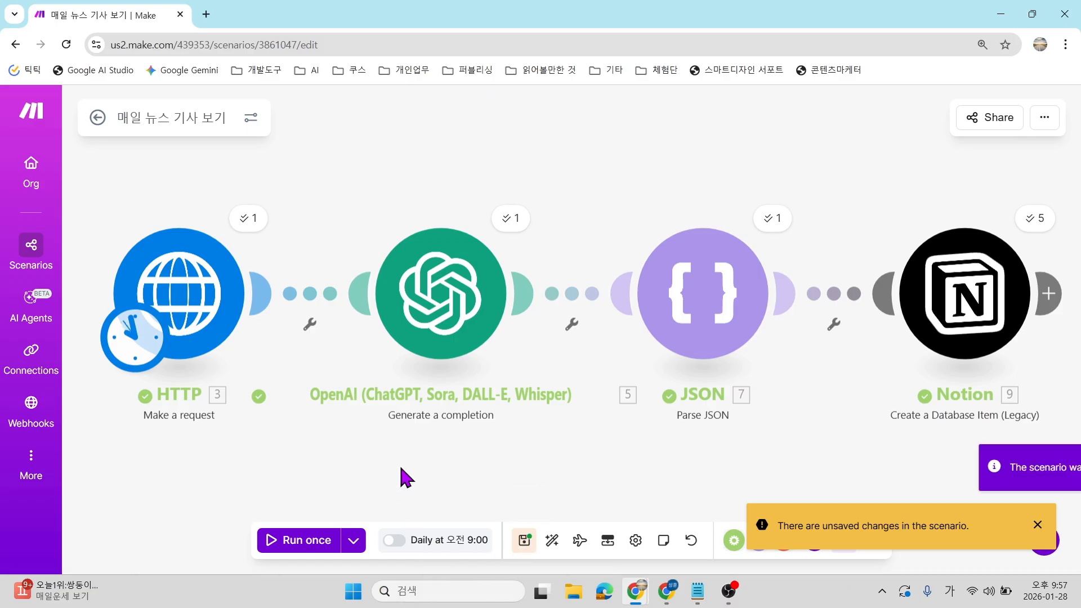
pyautogui.click(1035, 467)
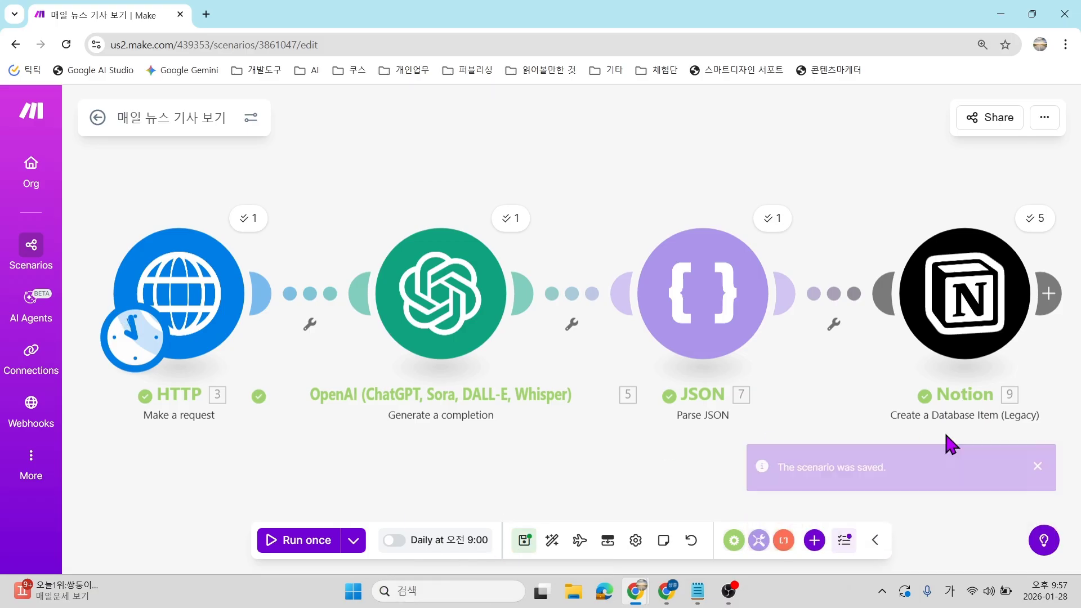
pyautogui.scroll(-1, 683, 404)
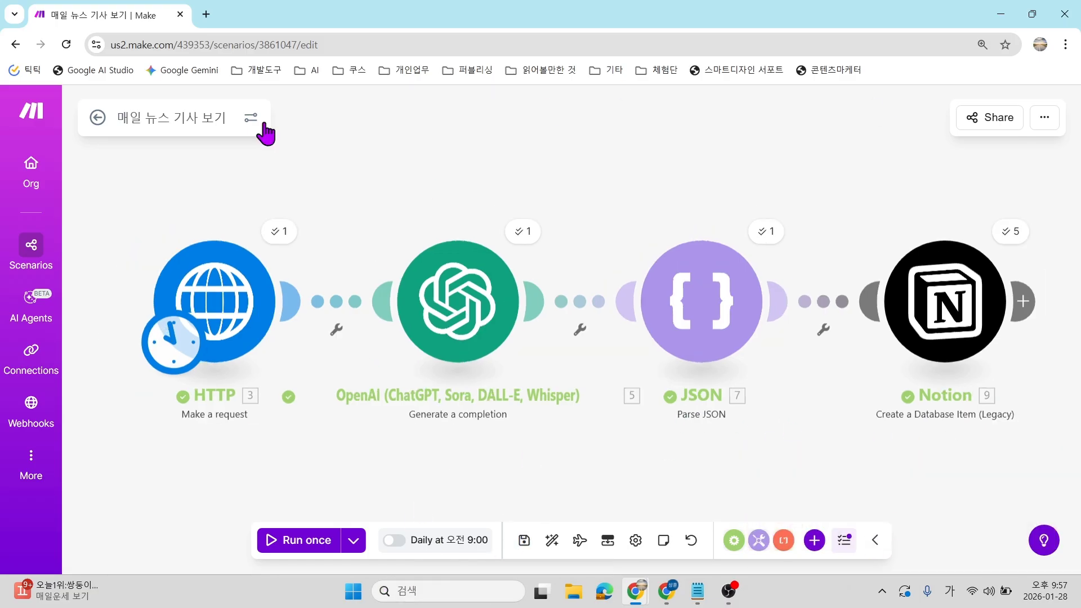
# Search Google for 'make' in a new Chrome tab.
pyautogui.hotkey('ctrl', 't')
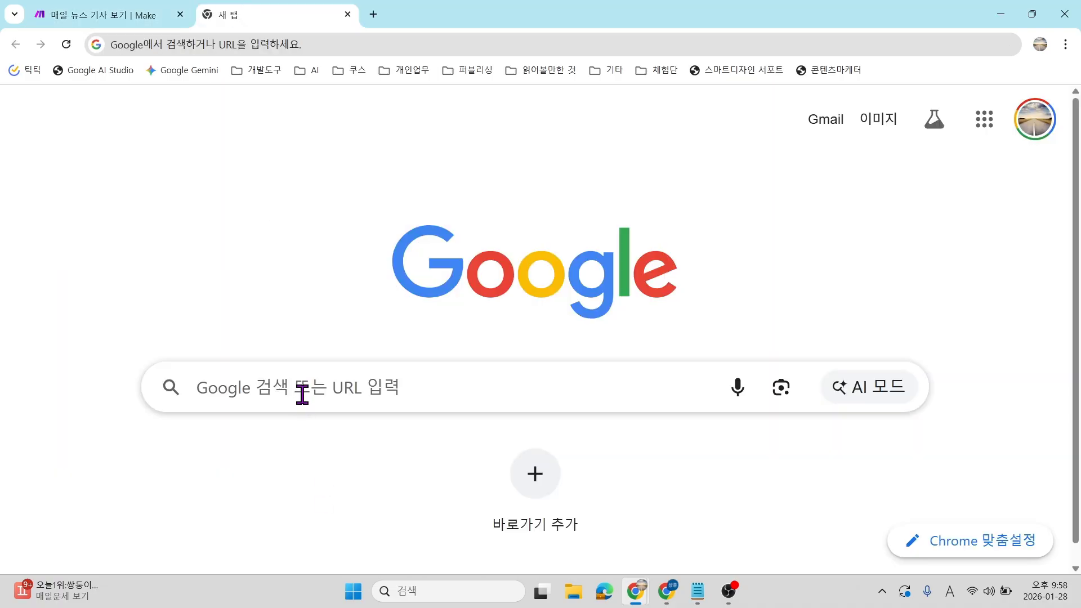
pyautogui.click(302, 394)
pyautogui.write('ㅡㅁ')
pyautogui.press('BackSpace')
pyautogui.press('BackSpace')
pyautogui.press('Hangul')
pyautogui.write('make')
pyautogui.press('Return')
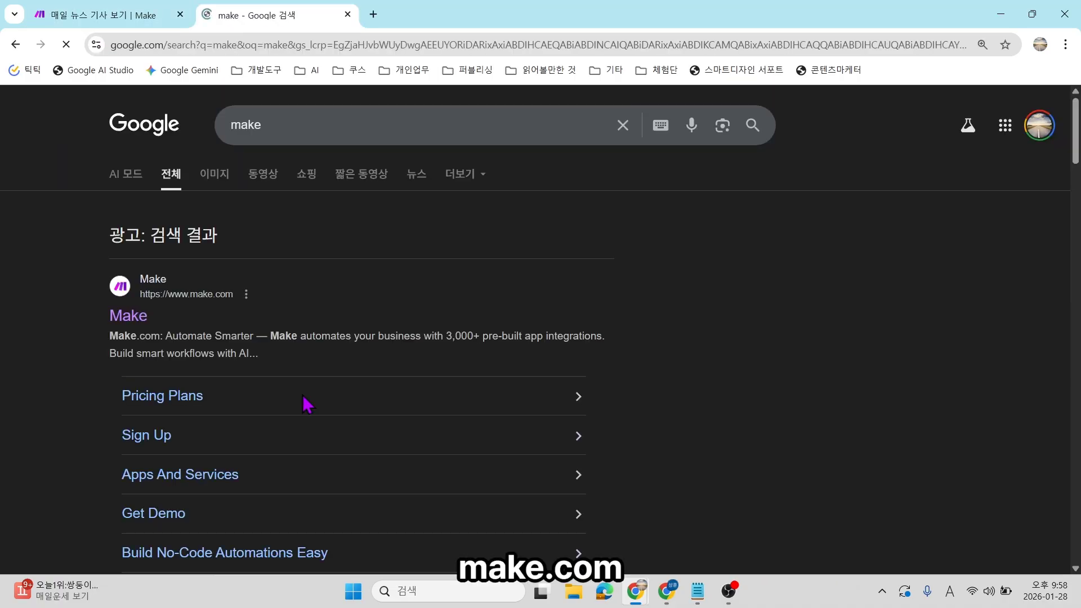
# Go to make.com from the search results and start logging in.
pyautogui.hotkey('ctrl', '+')
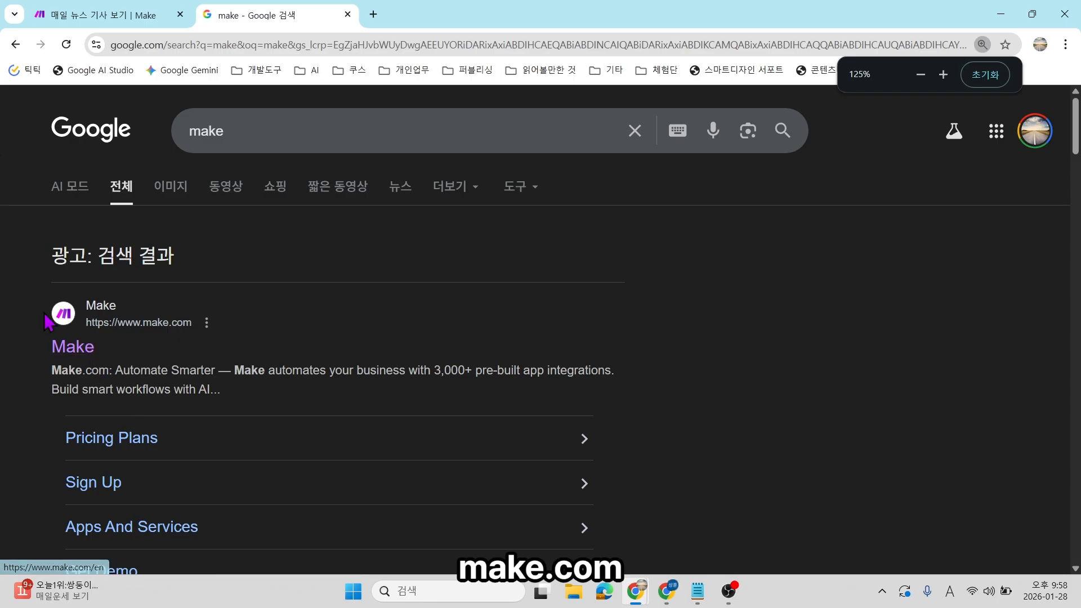
pyautogui.click(72, 346)
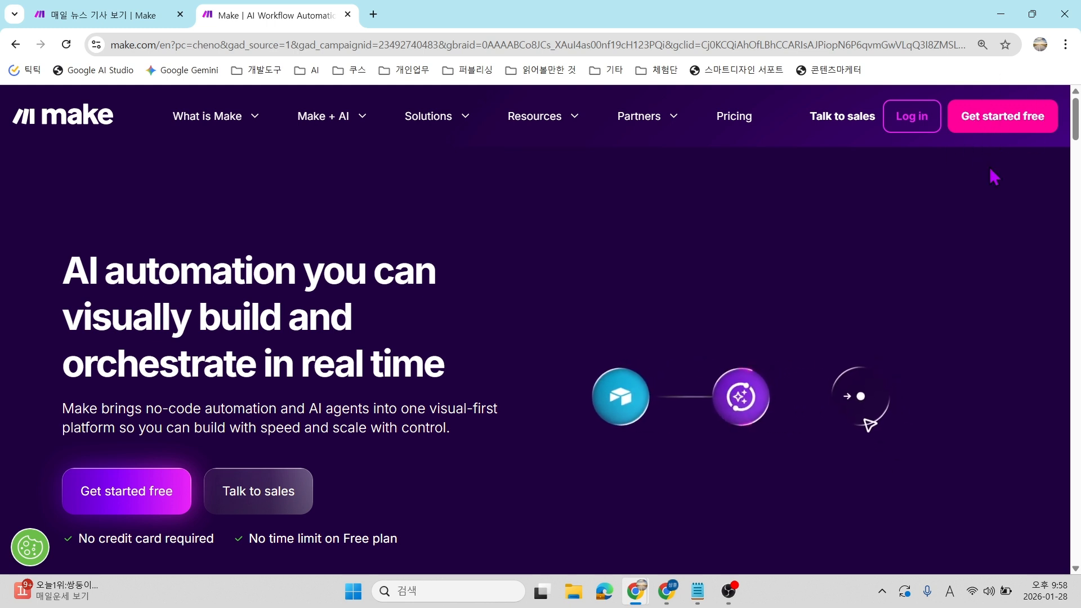
pyautogui.click(921, 129)
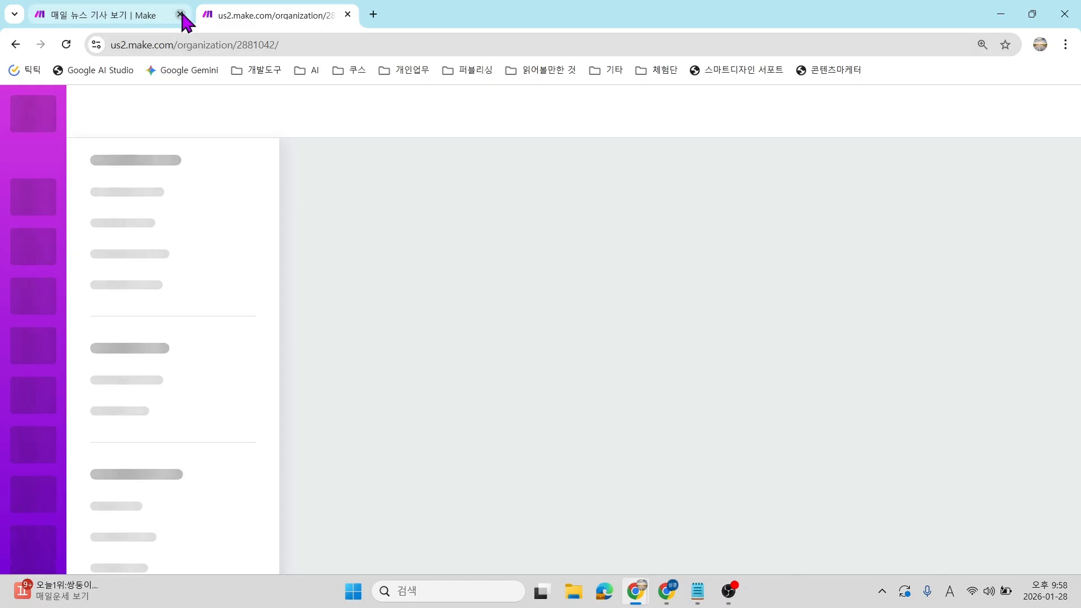
# Close the old news scenario tab and create a new blank scenario from the dashboard.
pyautogui.click(180, 14)
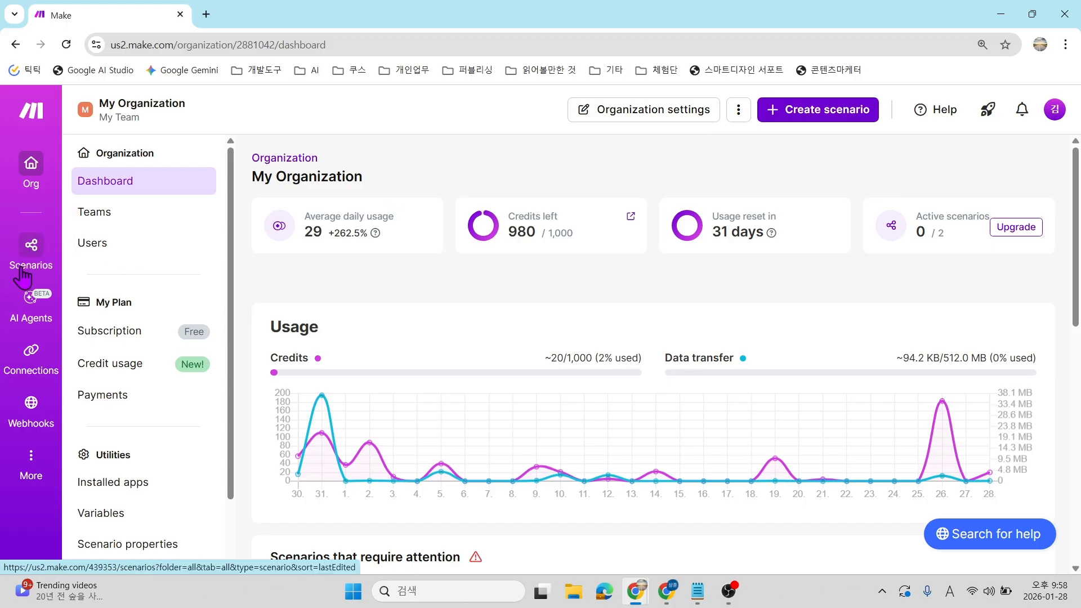
pyautogui.click(815, 114)
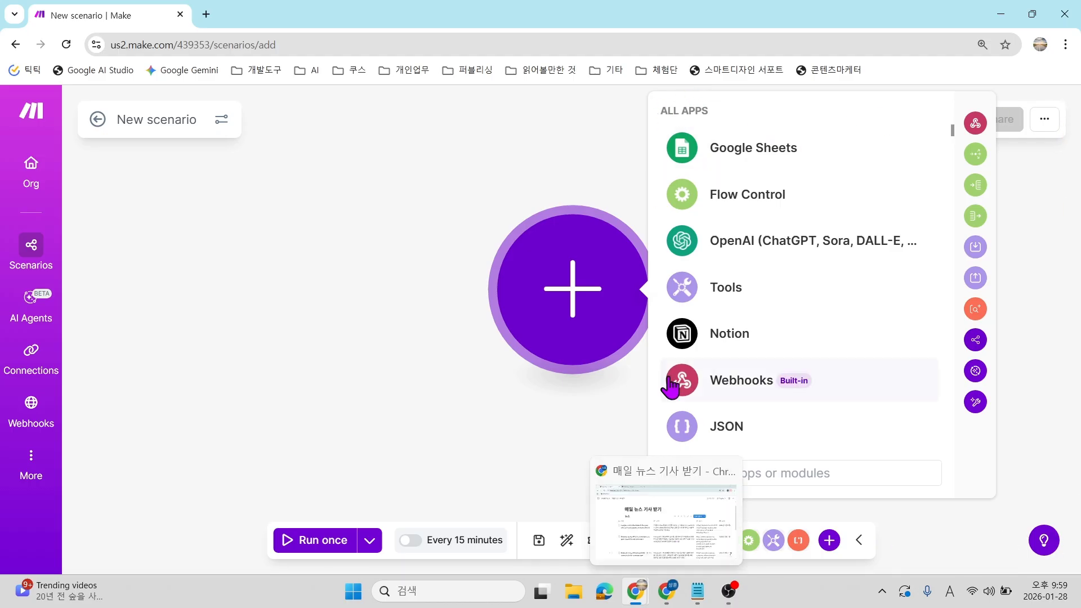
# Bring up the '매일 뉴스 기사 보기' Notion notes page and zoom in.
pyautogui.click(666, 590)
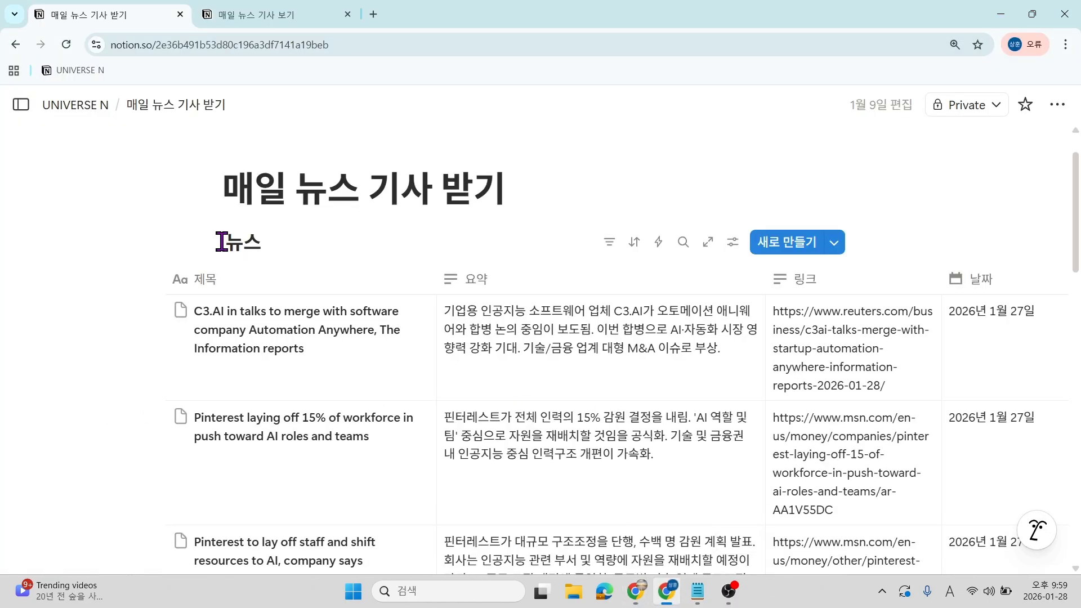
pyautogui.click(239, 13)
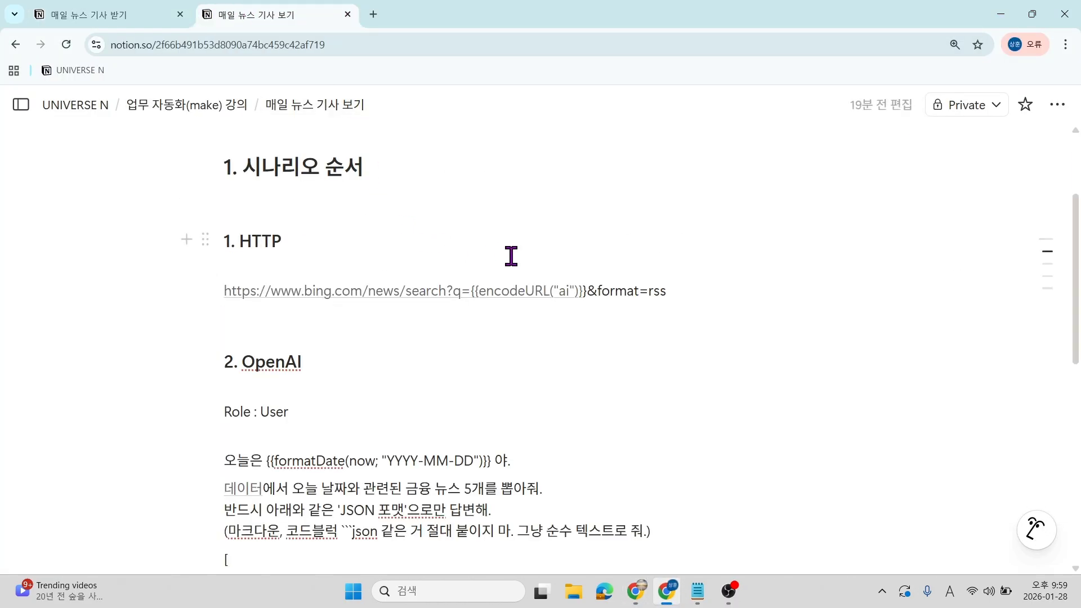
pyautogui.hotkey('ctrl', '+')
pyautogui.hotkey('ctrl', '+')
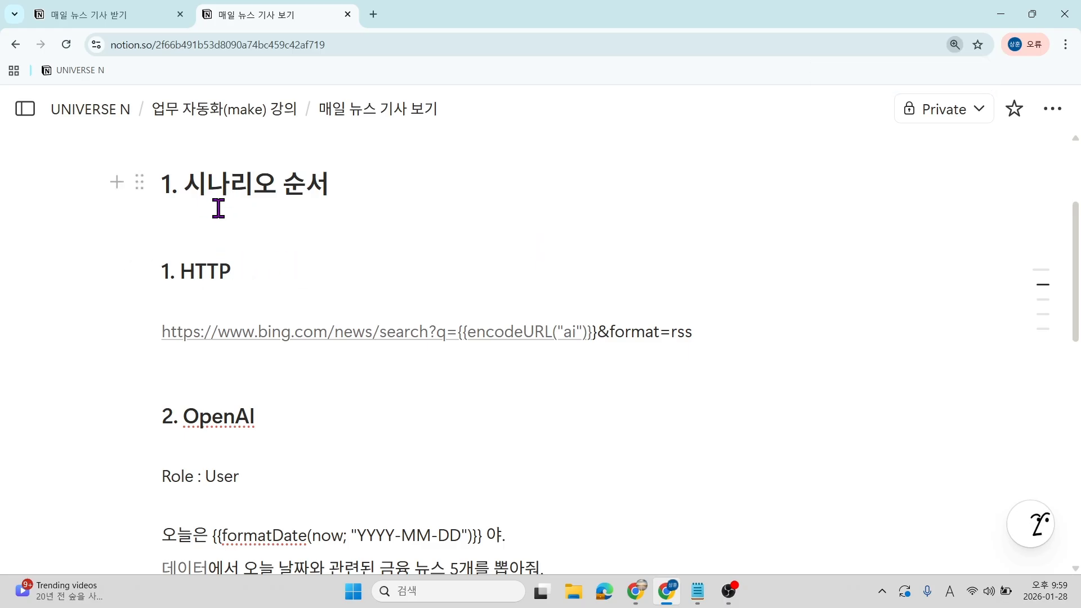
pyautogui.doubleClick(206, 272)
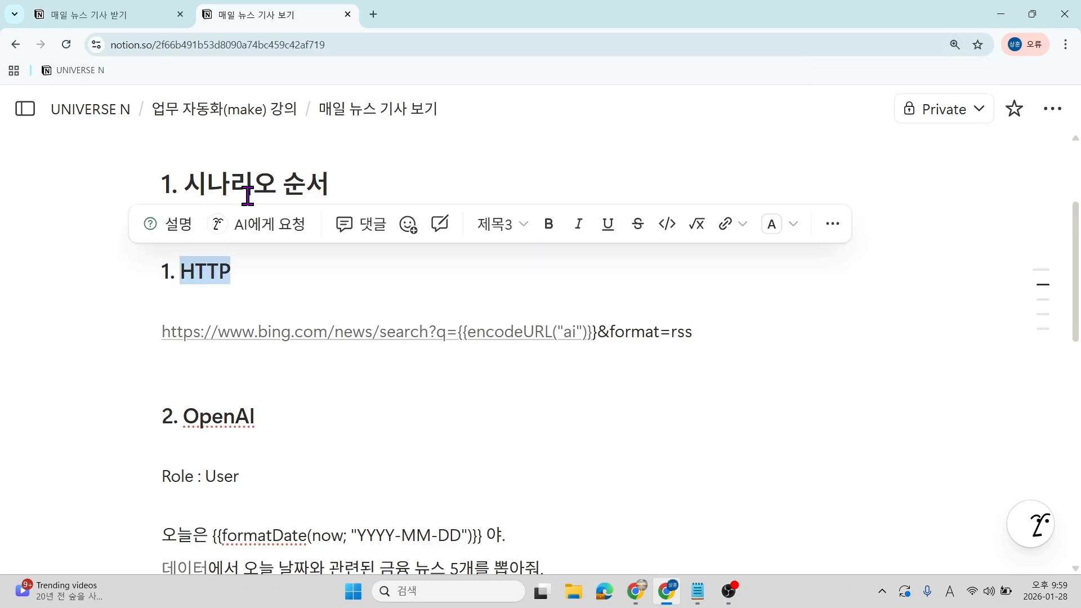
pyautogui.scroll(-1, 253, 208)
pyautogui.scroll(1, 380, 352)
# Review the HTTP request URL and the OpenAI prompt lines in the notes.
pyautogui.click(160, 333)
pyautogui.moveTo(159, 333); pyautogui.dragTo(695, 341)
pyautogui.scroll(-1, 201, 326)
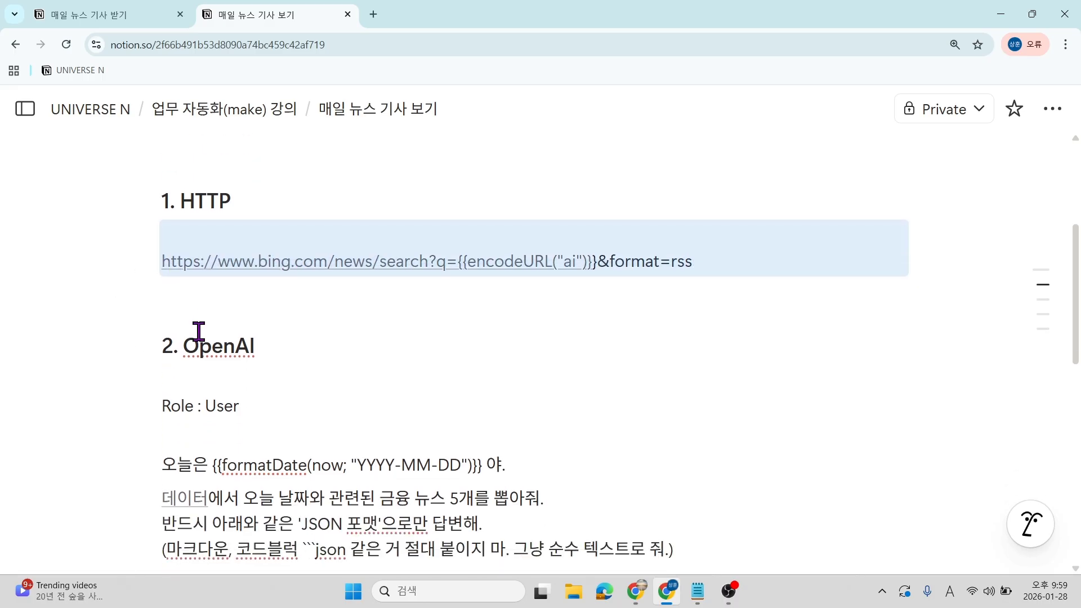
pyautogui.moveTo(185, 346); pyautogui.dragTo(270, 345)
pyautogui.scroll(-2, 262, 345)
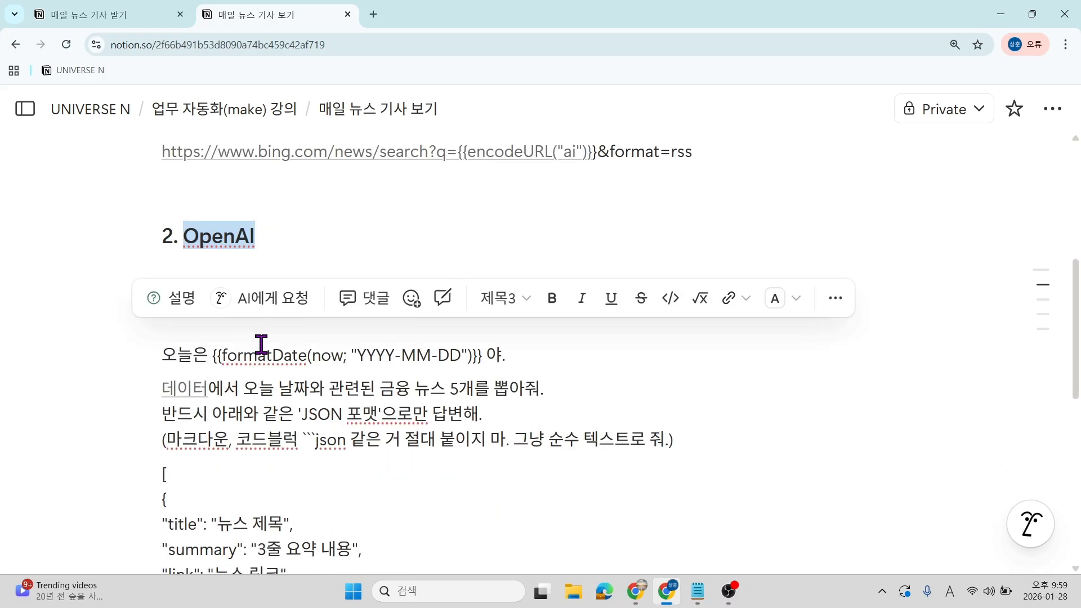
pyautogui.click(251, 388)
pyautogui.moveTo(177, 328); pyautogui.dragTo(516, 324)
# Replace 금융 with AI in the OpenAI prompt.
pyautogui.click(404, 357)
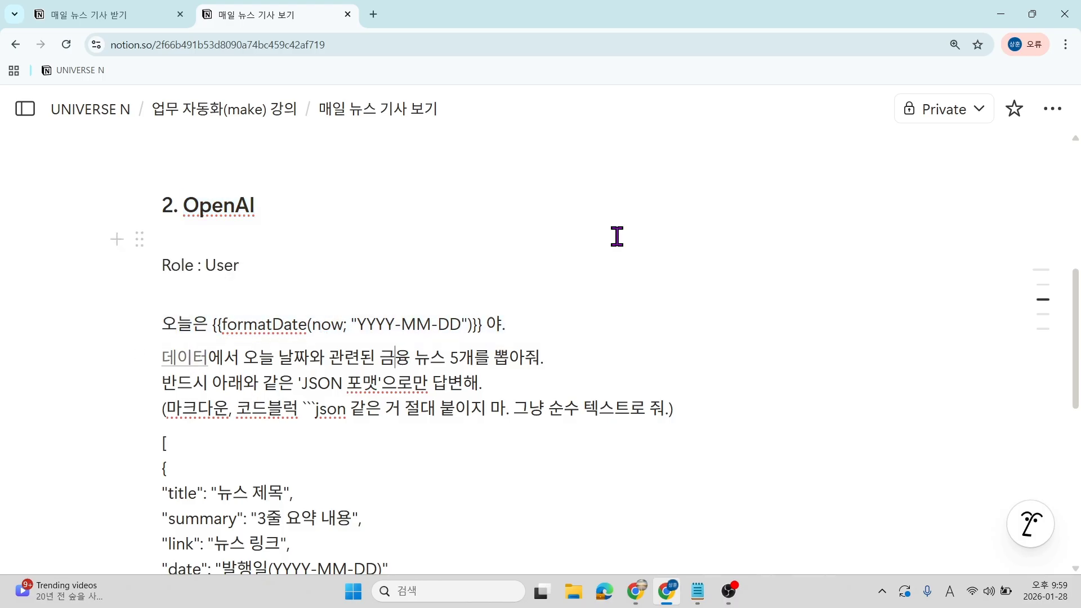
pyautogui.press('BackSpace')
pyautogui.press('Delete')
pyautogui.press('Hangul')
pyautogui.write('먀')
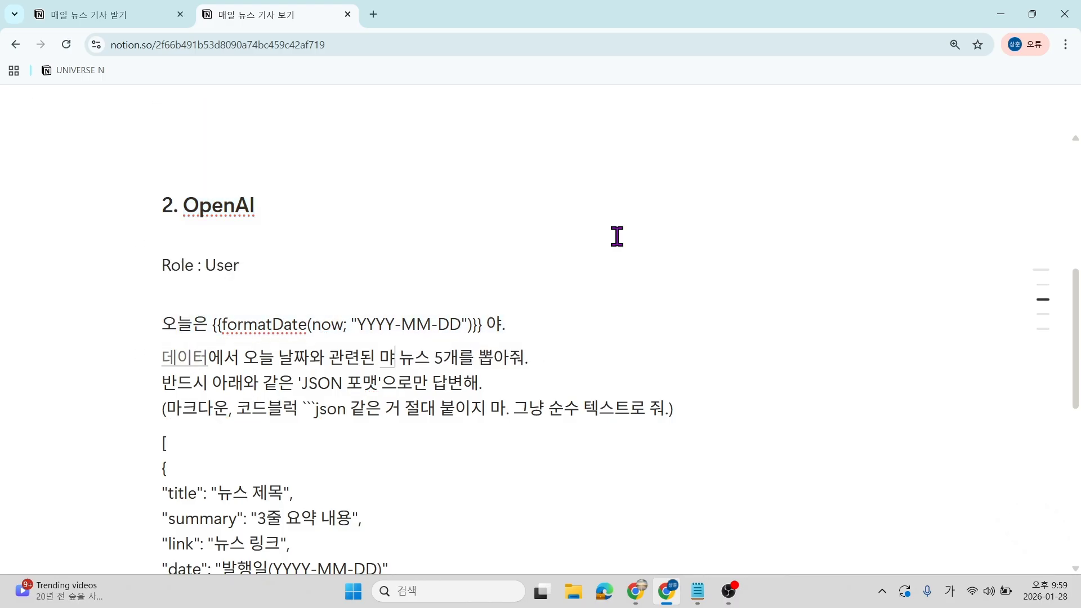
pyautogui.press('BackSpace')
pyautogui.press('Hangul')
pyautogui.write('AI')
# Look over the edited AI news prompt and the JSON and NOTION sections.
pyautogui.scroll(3, 617, 236)
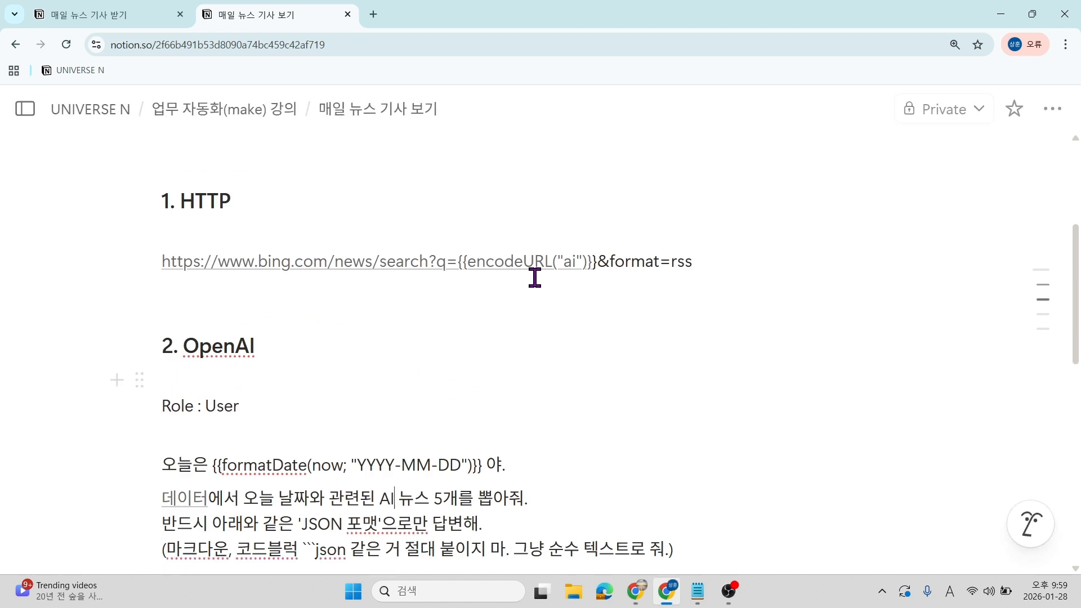
pyautogui.moveTo(572, 269)
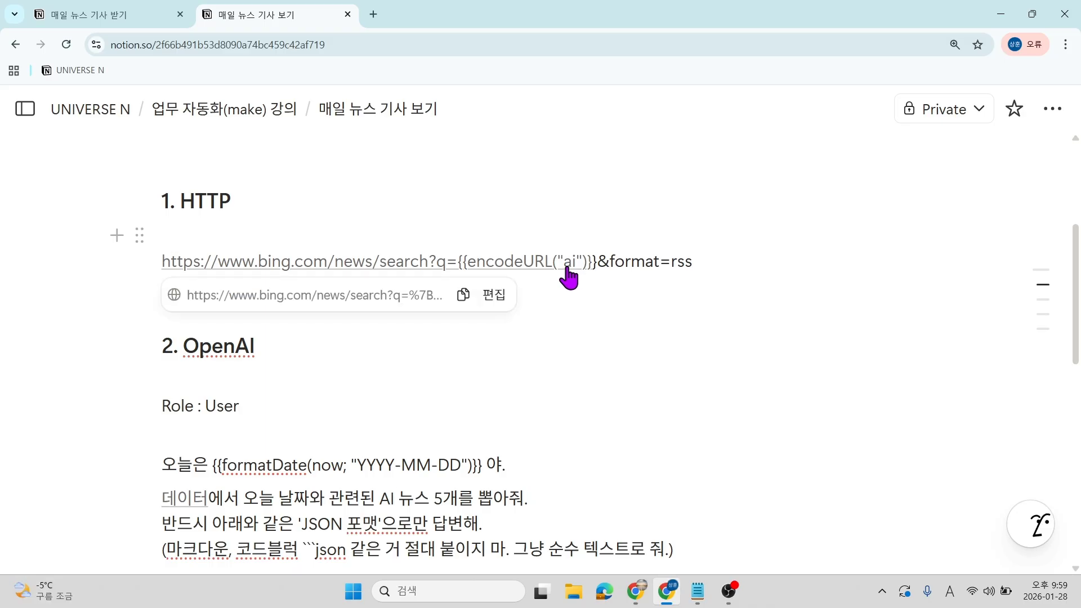
pyautogui.scroll(-3, 473, 332)
pyautogui.moveTo(368, 364); pyautogui.dragTo(545, 352)
pyautogui.click(280, 392)
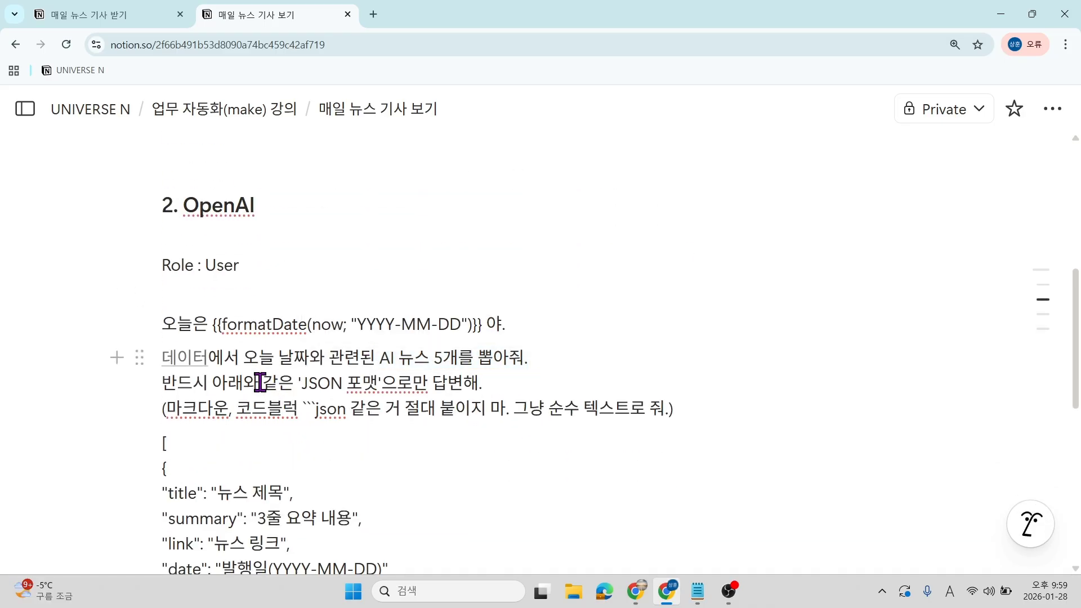
pyautogui.scroll(-3, 259, 380)
pyautogui.scroll(6, 259, 379)
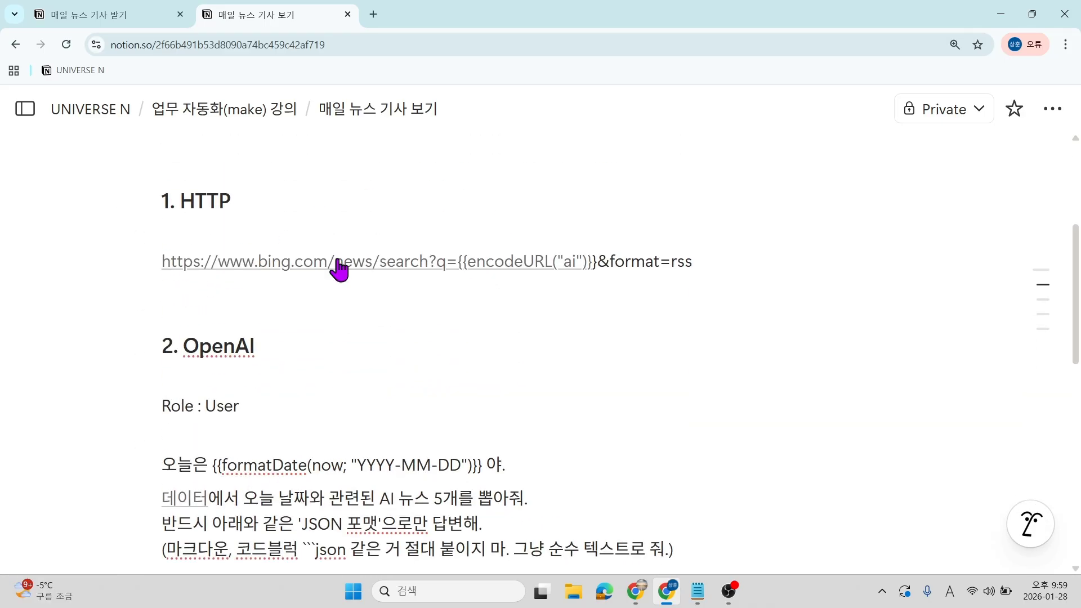
pyautogui.scroll(-4, 318, 271)
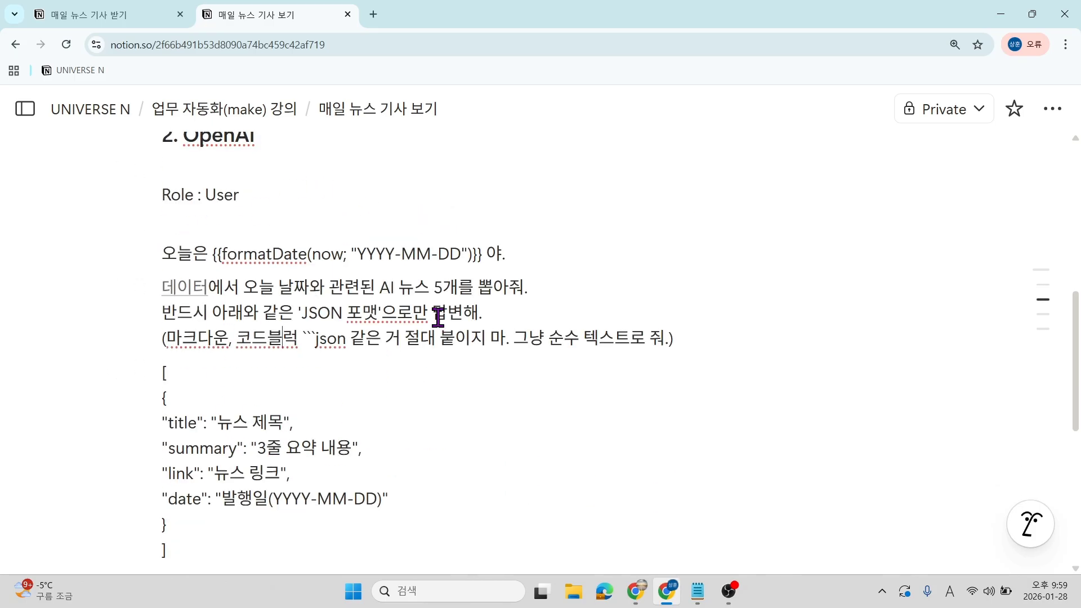
pyautogui.scroll(-1, 355, 400)
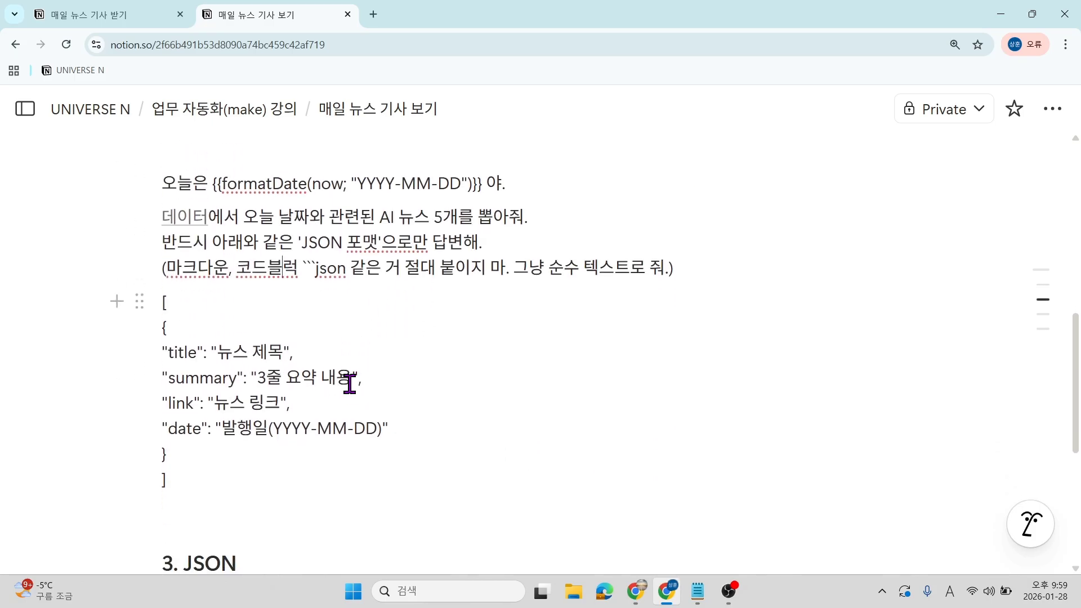
pyautogui.scroll(3, 351, 374)
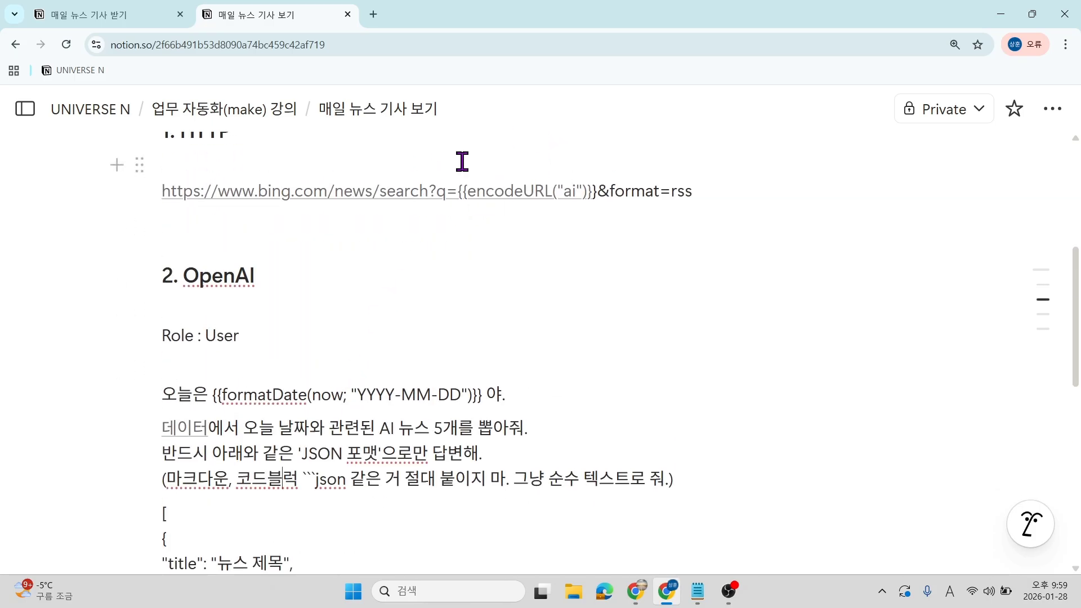
pyautogui.scroll(-3, 325, 209)
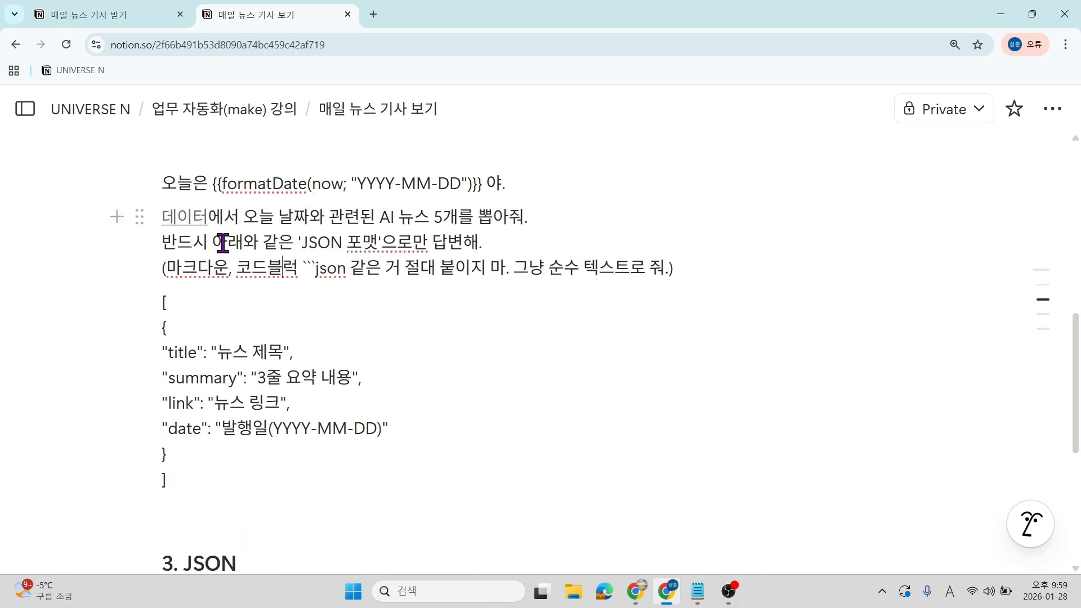
pyautogui.scroll(-1, 268, 366)
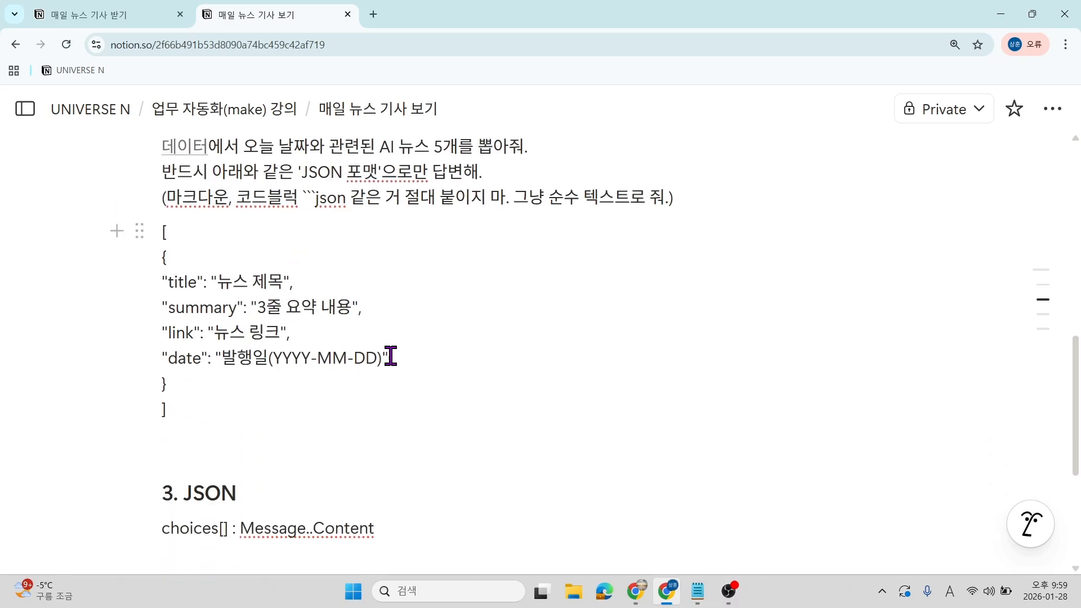
pyautogui.scroll(-3, 329, 426)
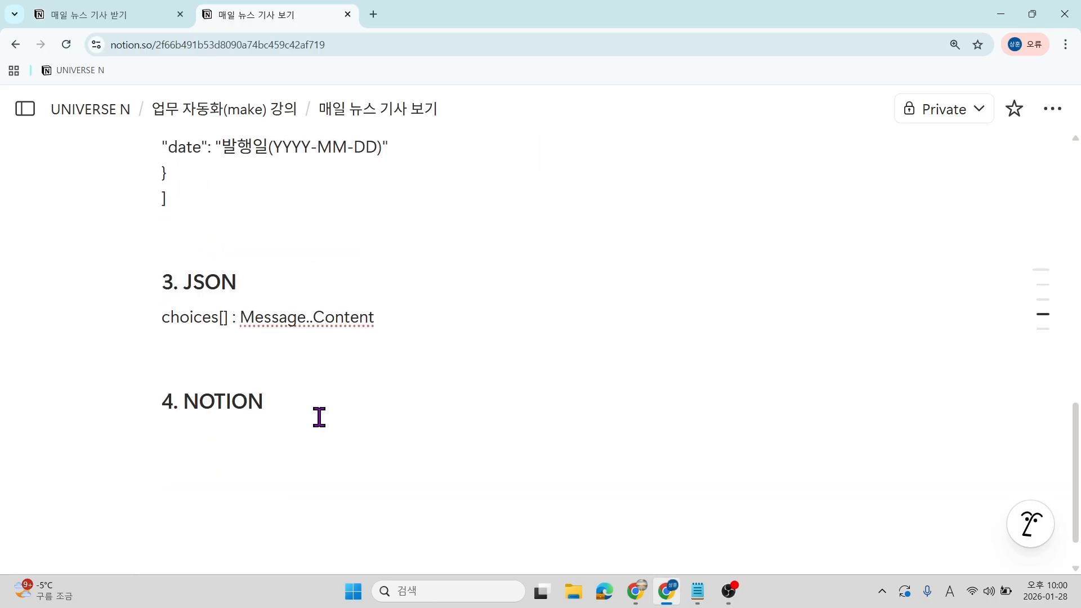
pyautogui.doubleClick(202, 288)
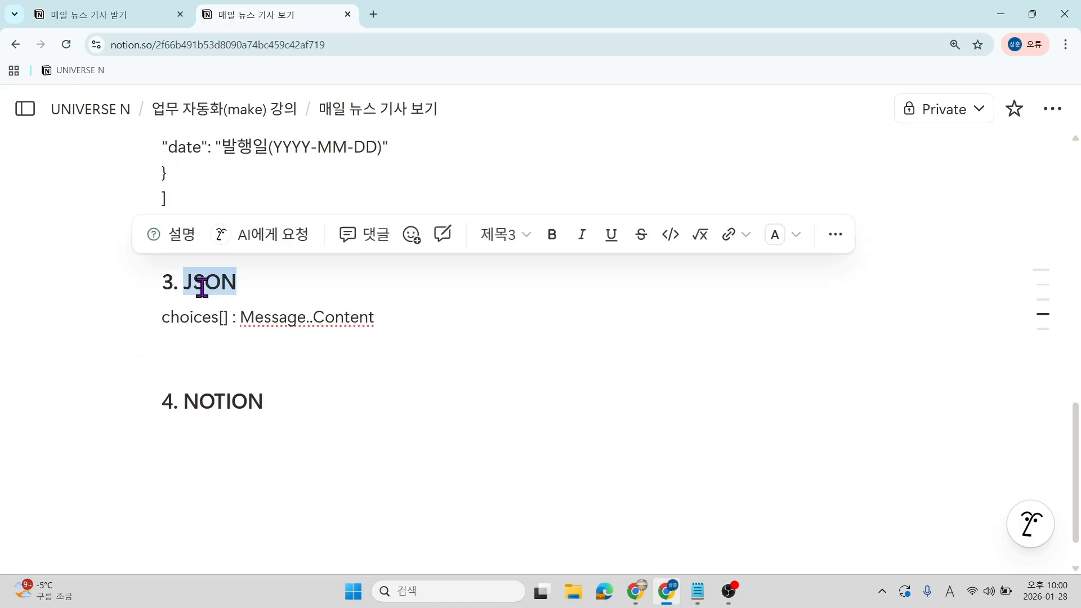
pyautogui.scroll(1, 214, 347)
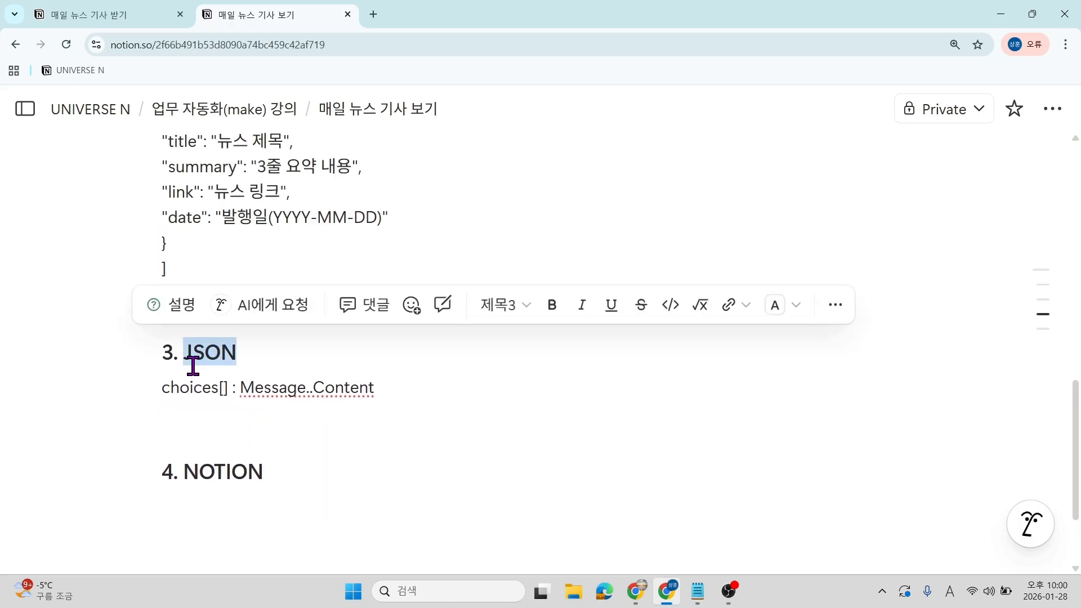
pyautogui.scroll(-2, 237, 370)
pyautogui.click(234, 389)
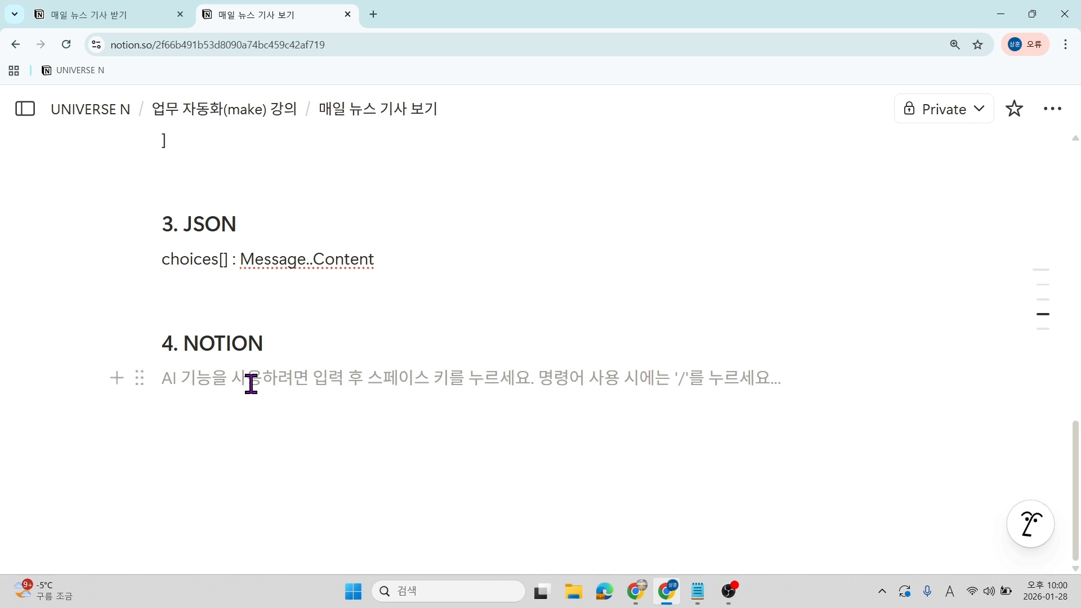
pyautogui.scroll(5, 250, 392)
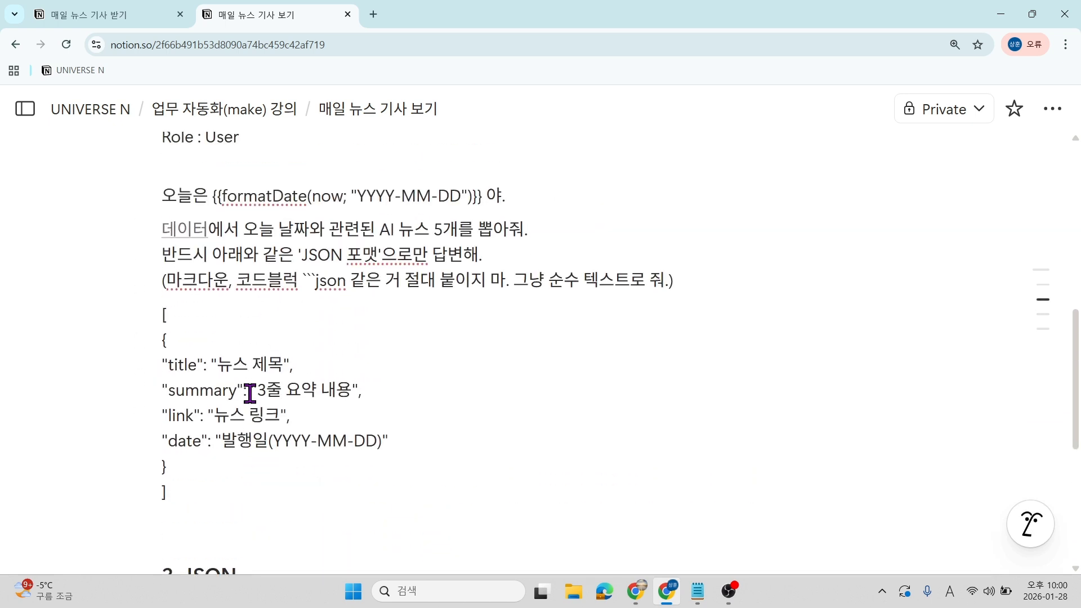
pyautogui.scroll(5, 250, 393)
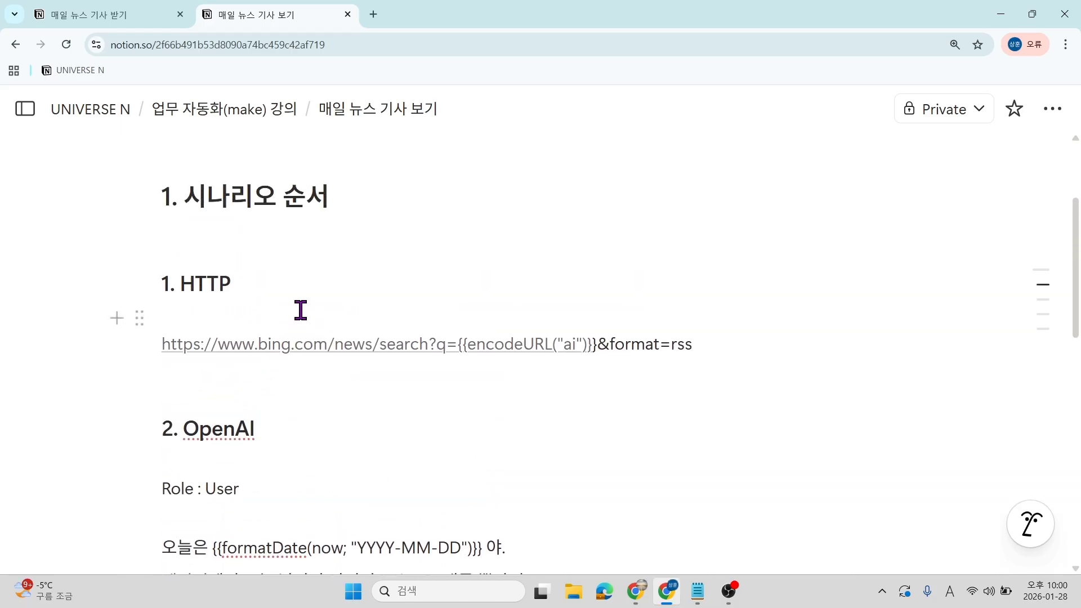
pyautogui.scroll(-1, 327, 264)
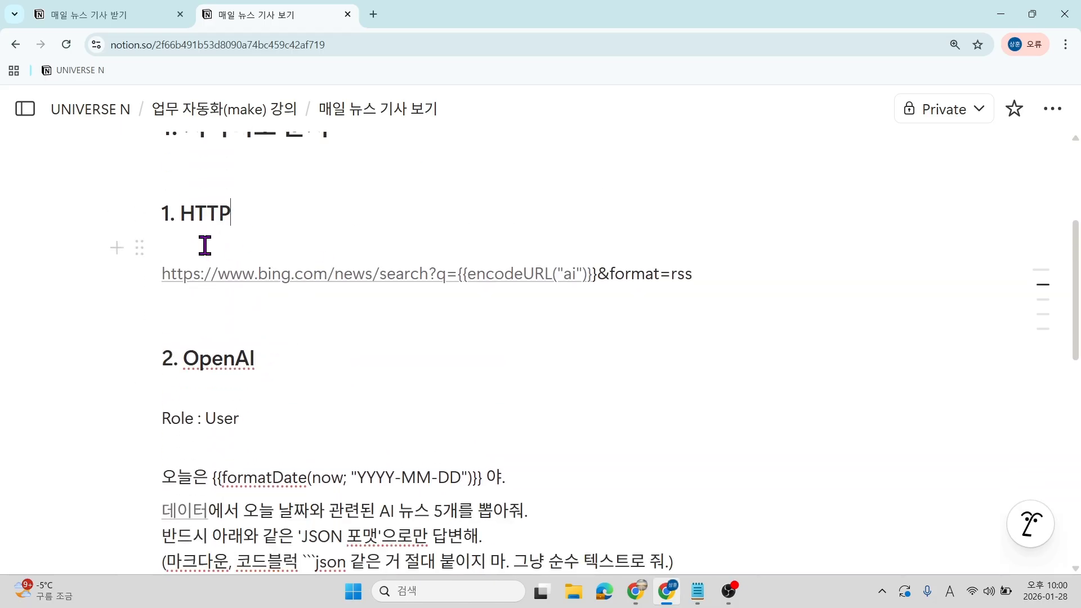
# Select the full Bing news URL line and return to the new Make scenario.
pyautogui.moveTo(693, 274); pyautogui.dragTo(163, 272)
pyautogui.moveTo(723, 286); pyautogui.dragTo(724, 282)
pyautogui.hotkey('ctrl', 'c')
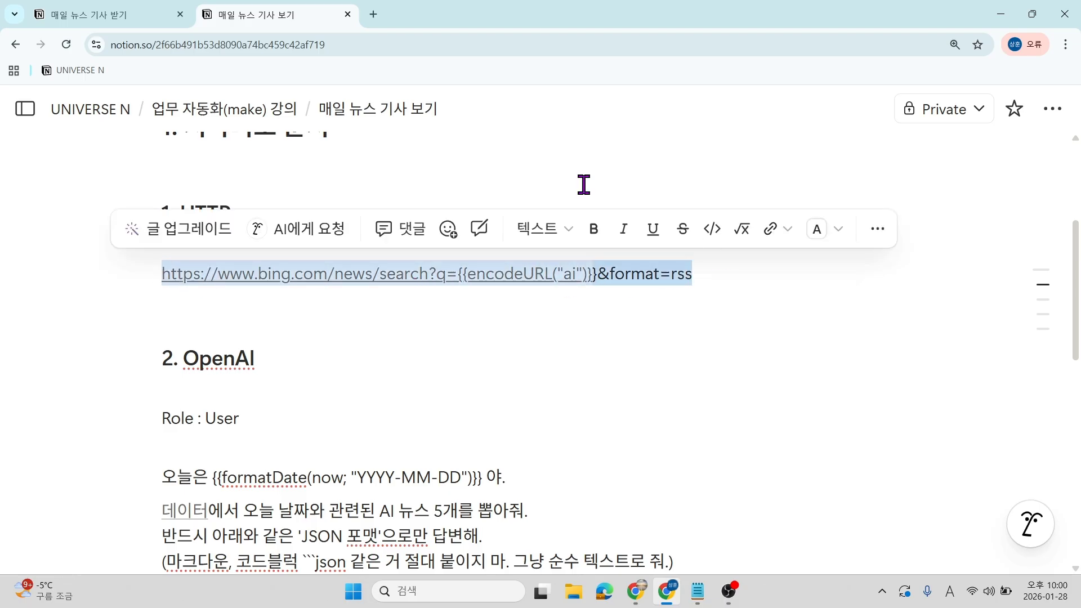
pyautogui.moveTo(636, 592)
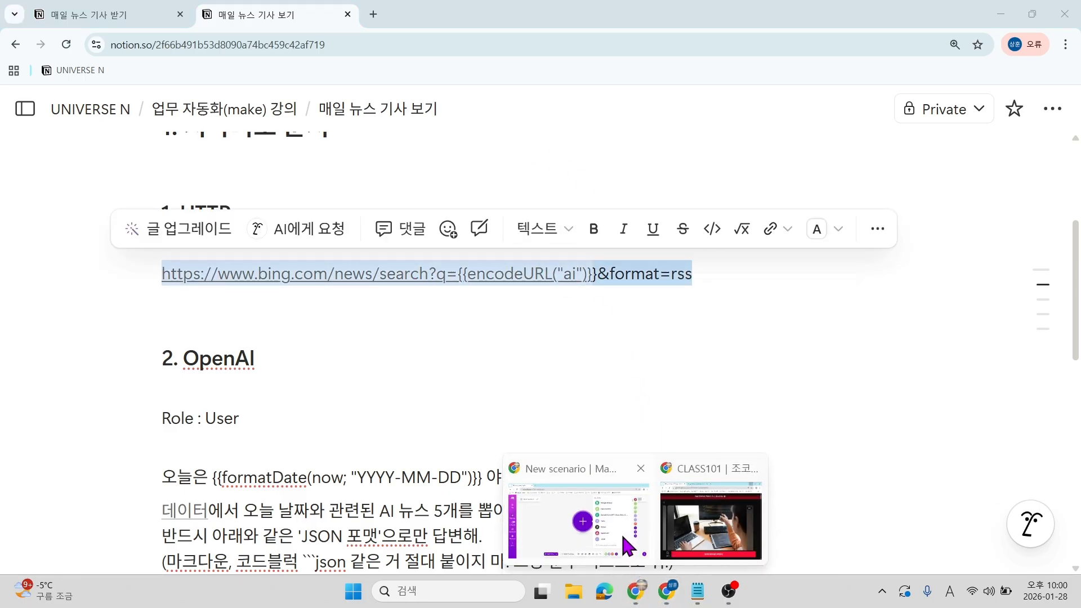
pyautogui.click(627, 545)
# Add an HTTP 'Make a request' module as the scenario's first module.
pyautogui.click(345, 271)
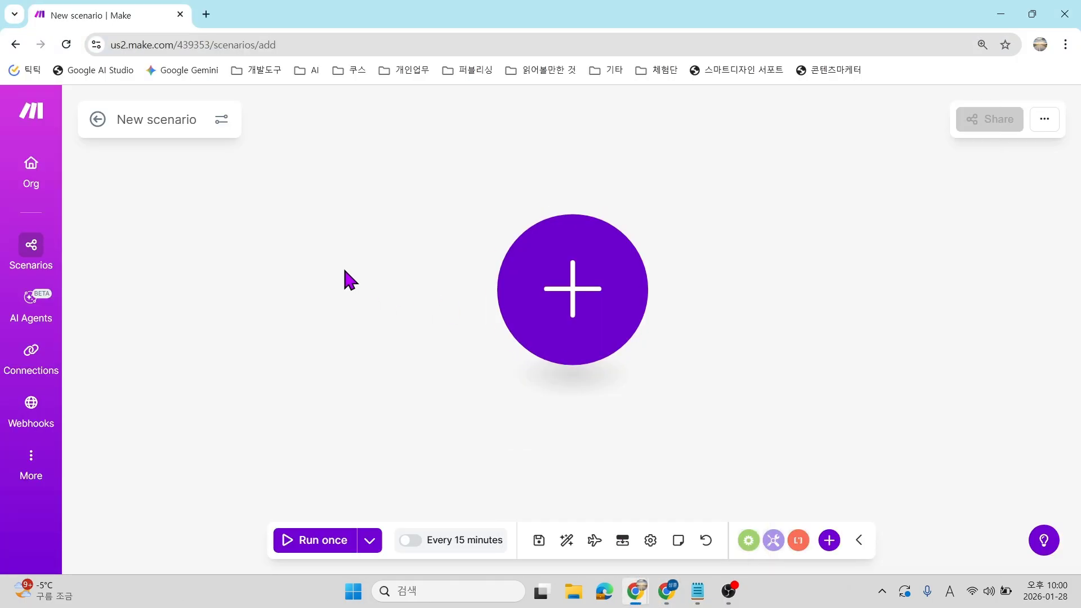
pyautogui.click(558, 292)
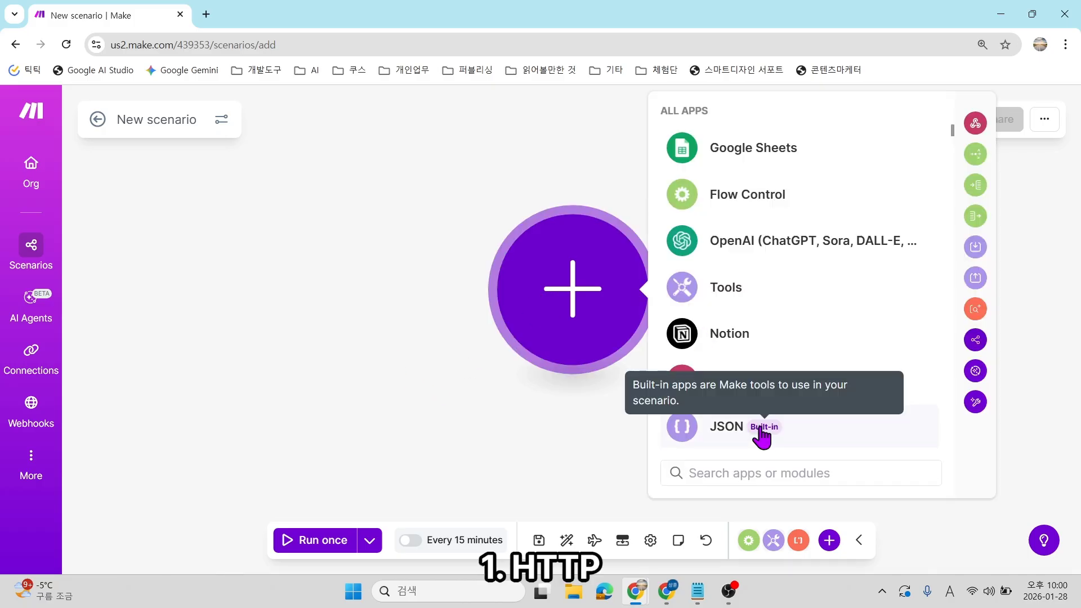
pyautogui.write('http')
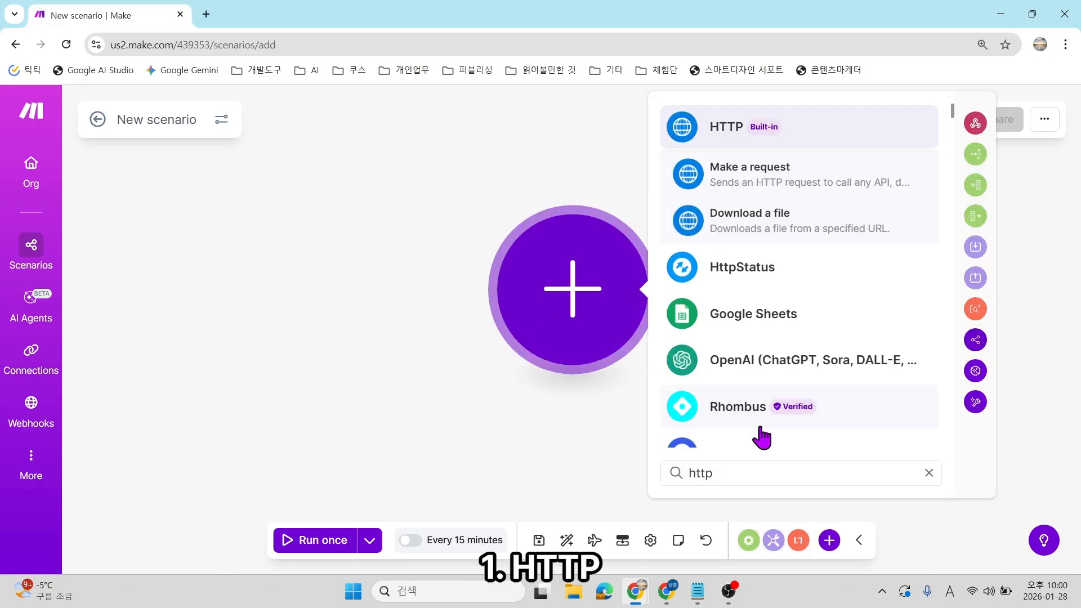
pyautogui.click(735, 136)
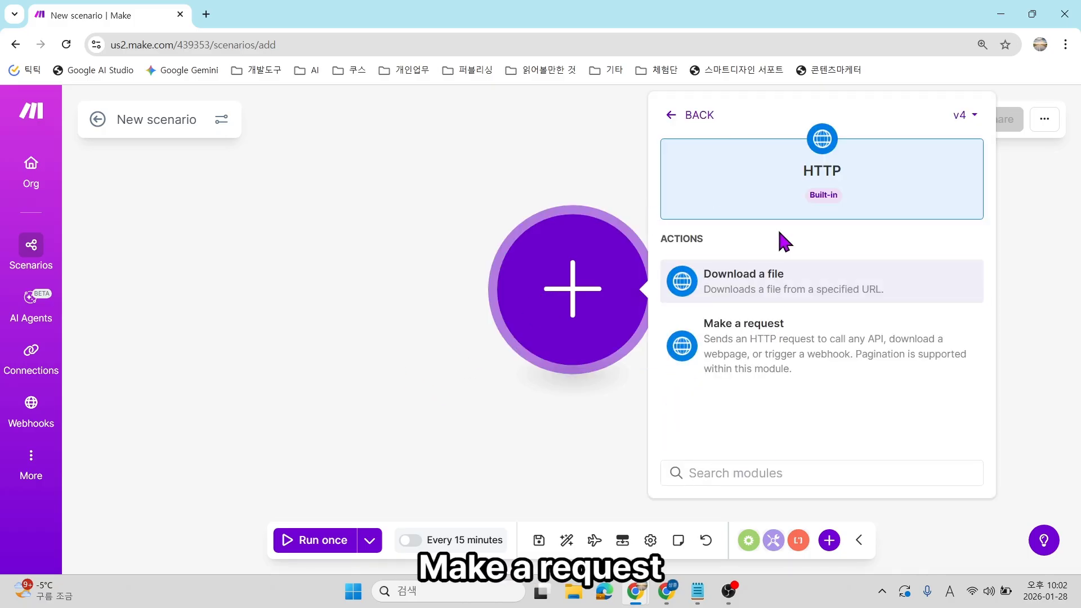
pyautogui.click(773, 360)
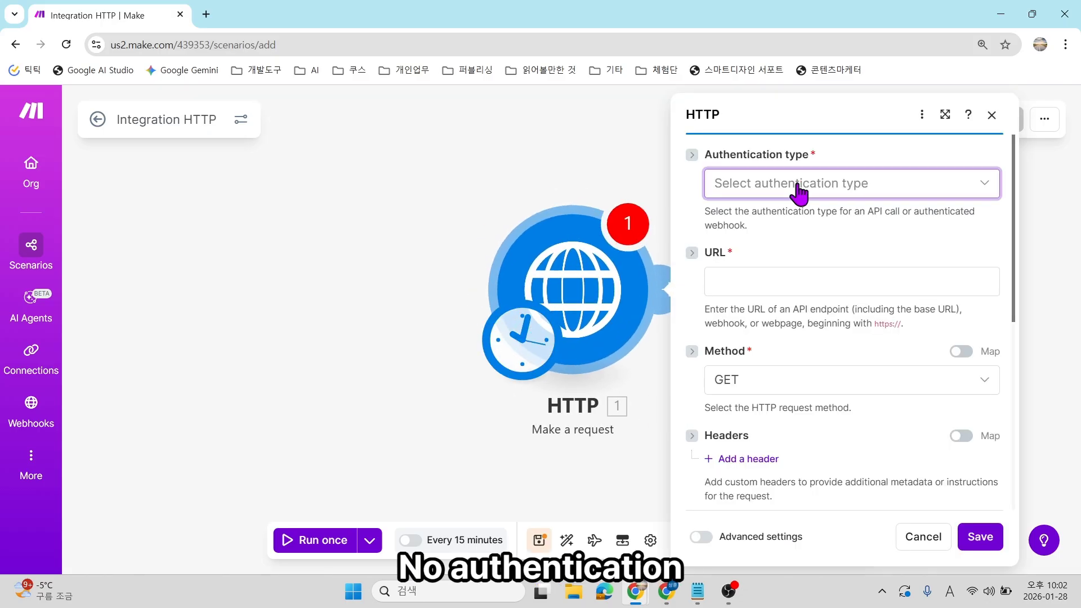
# Set Authentication type to No authentication and paste the Bing news RSS URL.
pyautogui.click(808, 188)
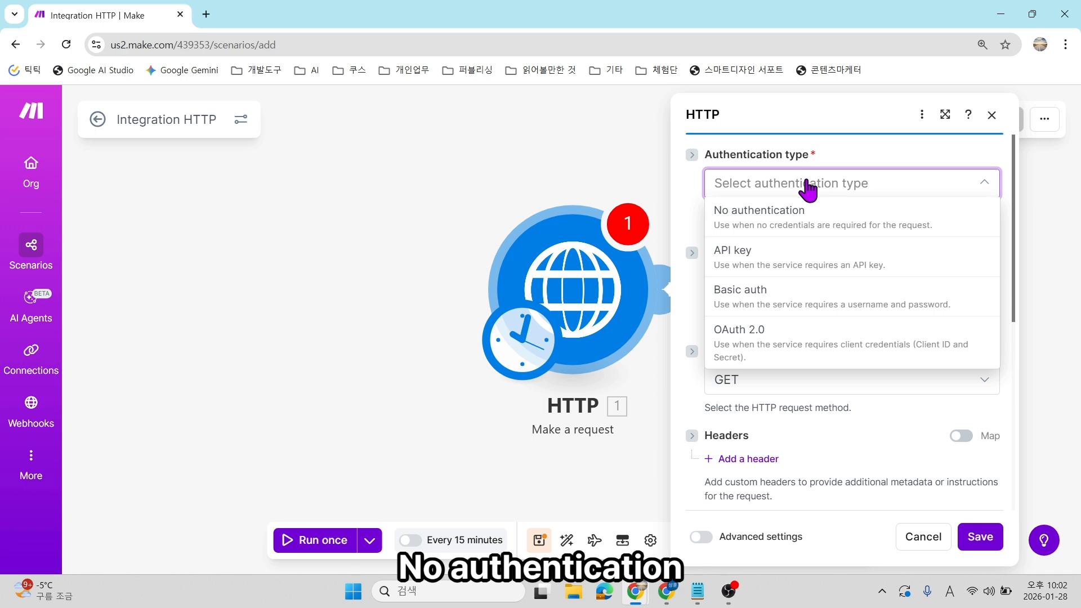
pyautogui.click(815, 226)
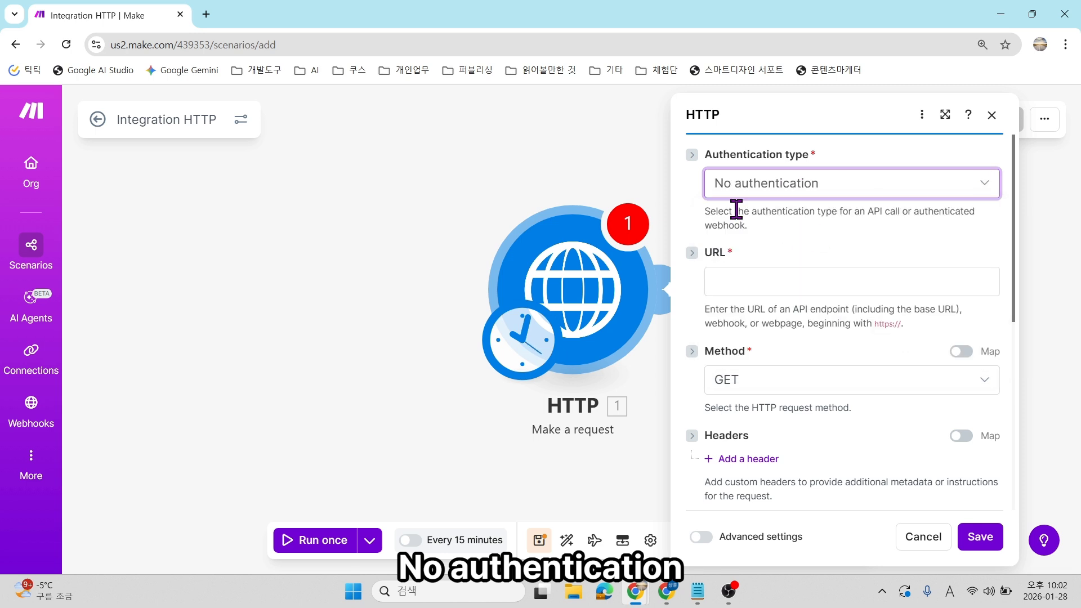
pyautogui.click(799, 279)
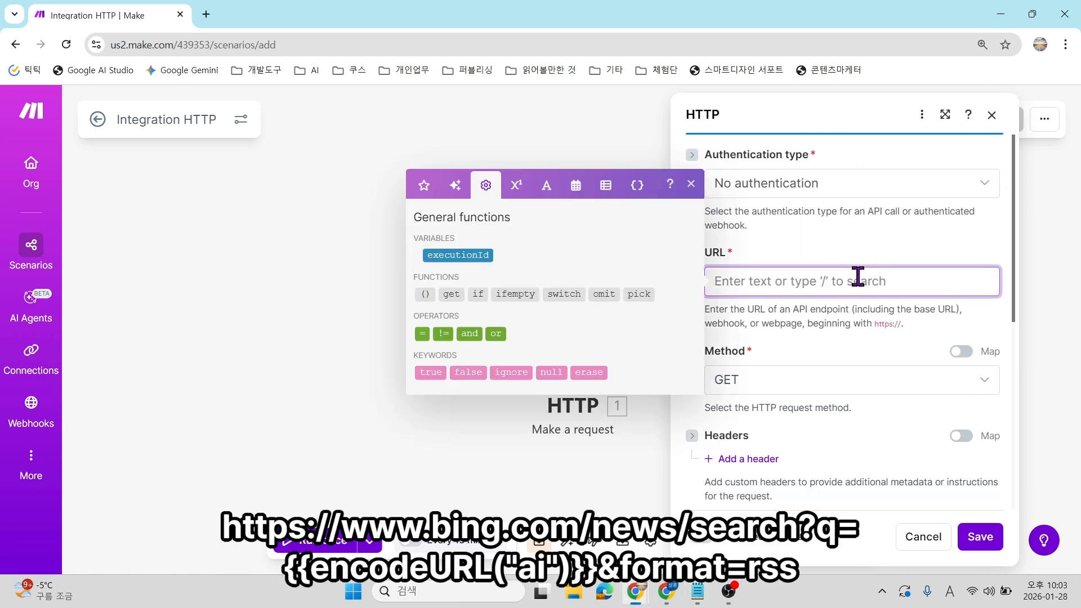
pyautogui.hotkey('ctrl', 'v')
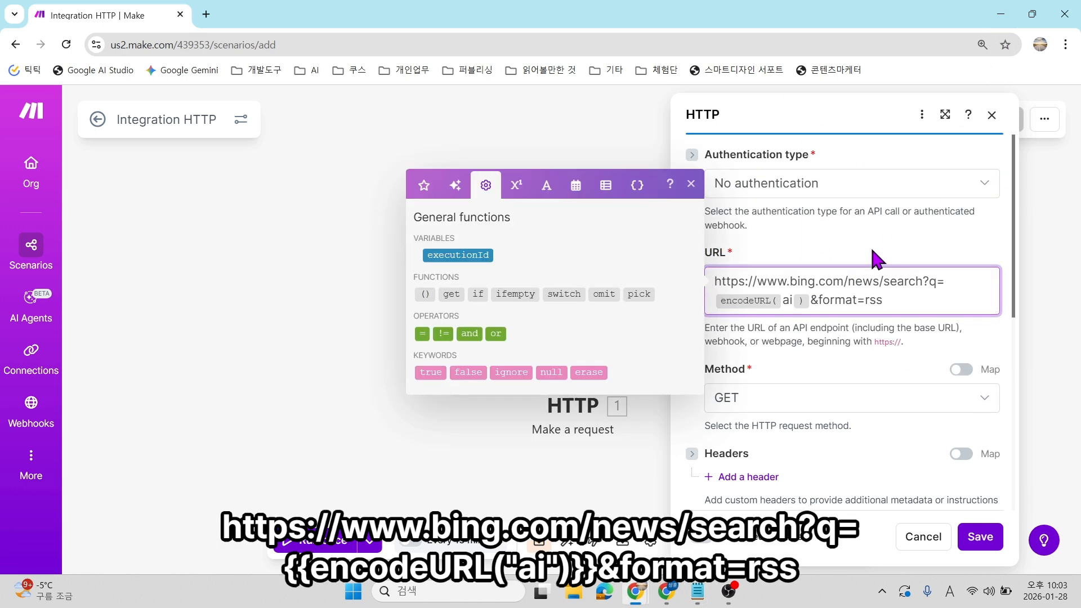
pyautogui.click(872, 251)
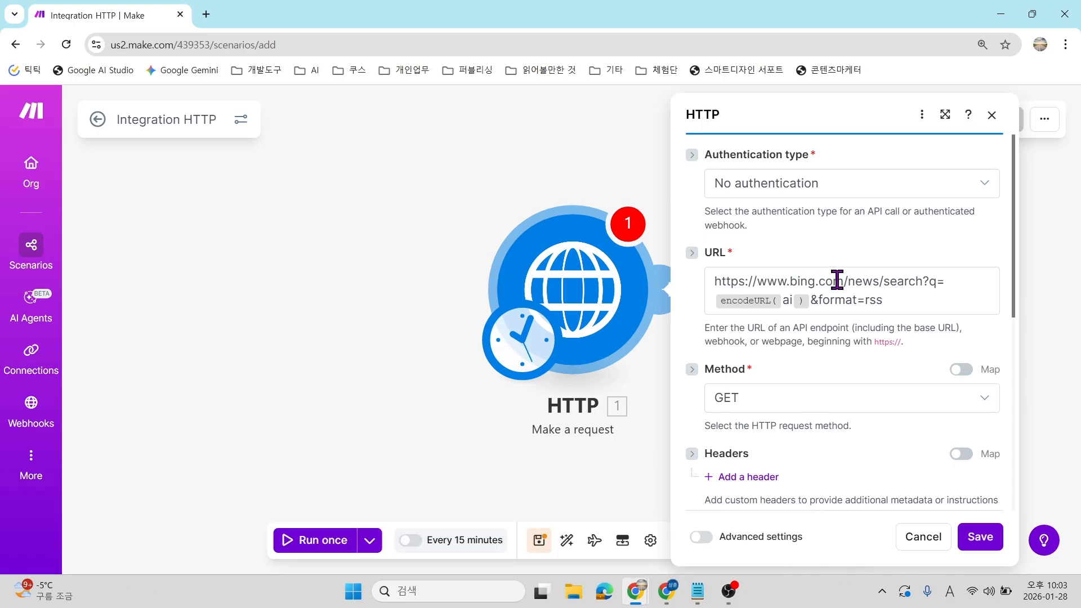
# Change the encodeURL argument in the request URL to 'ai'.
pyautogui.doubleClick(801, 280)
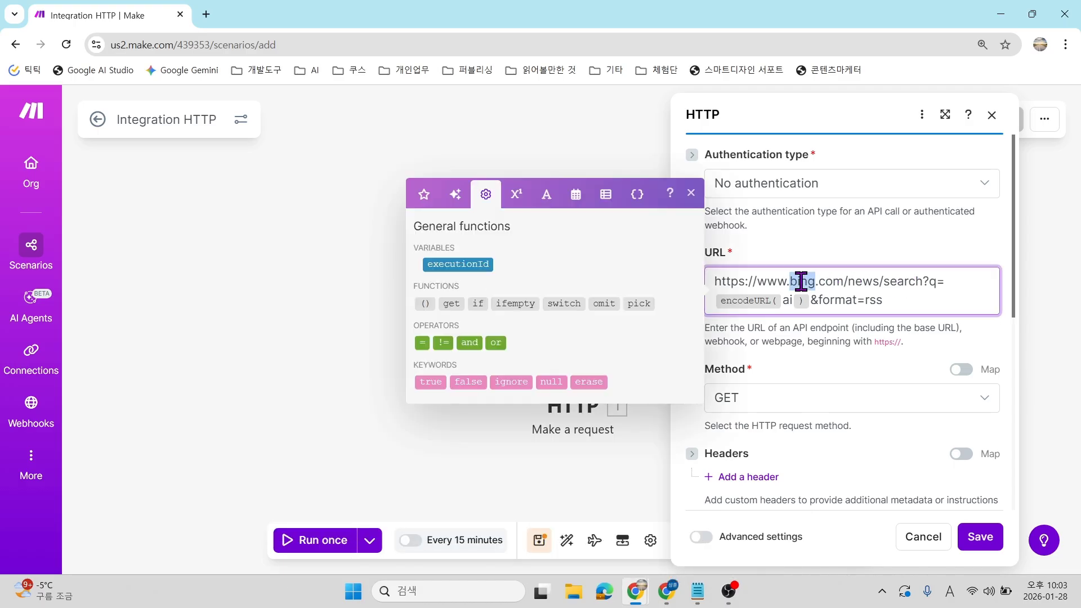
pyautogui.click(840, 285)
pyautogui.click(787, 300)
pyautogui.click(903, 297)
pyautogui.moveTo(737, 299)
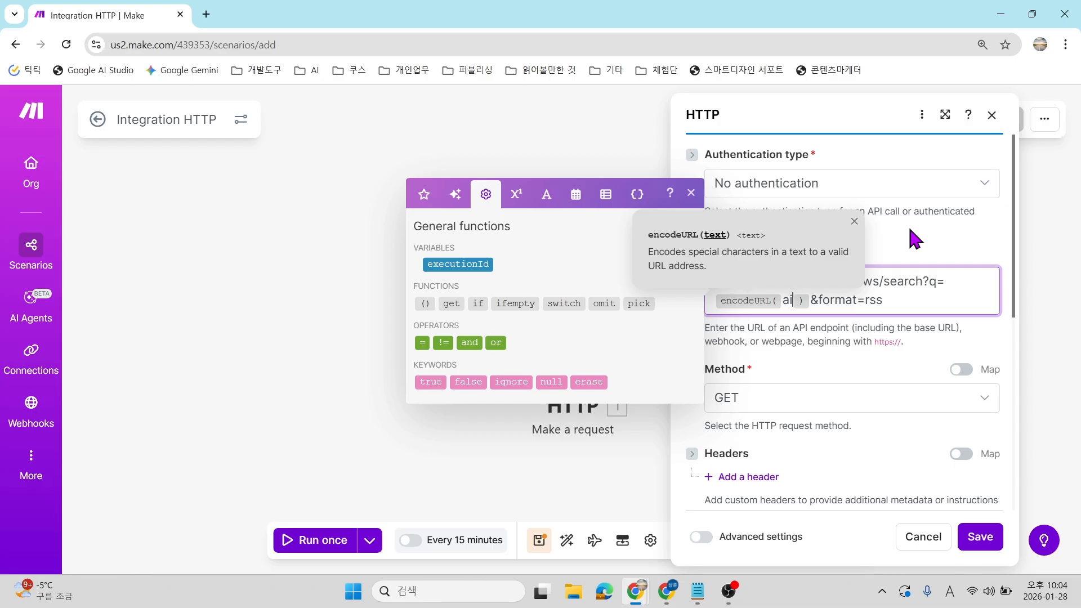
pyautogui.press('BackSpace')
pyautogui.press('BackSpace')
pyautogui.press('Hangul')
pyautogui.write('유')
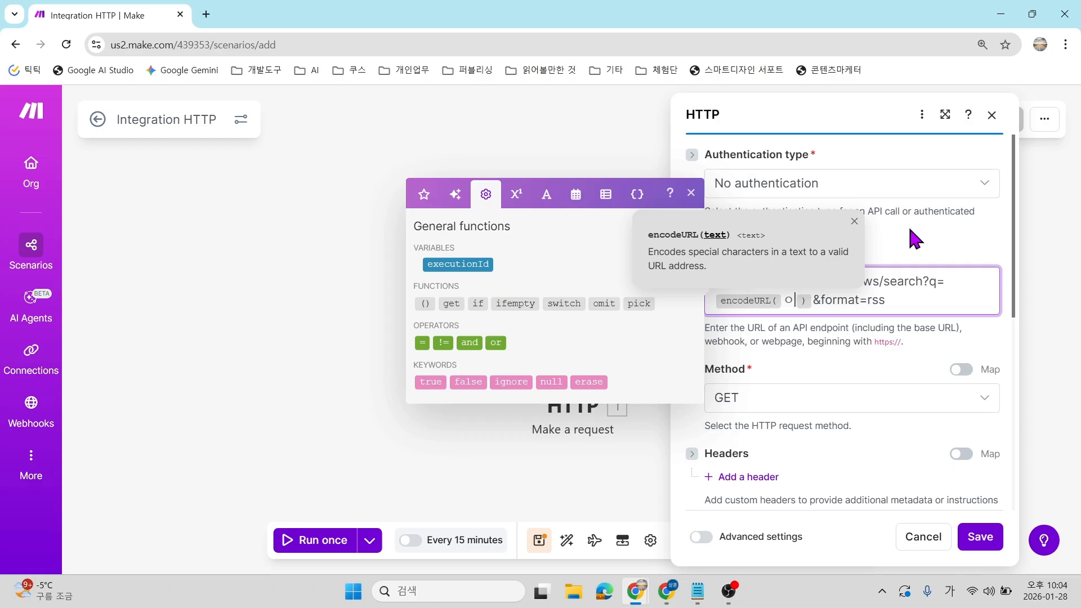
pyautogui.write('ㅇ')
pyautogui.press('BackSpace')
pyautogui.press('BackSpace')
pyautogui.press('Hangul')
pyautogui.press('Hangul')
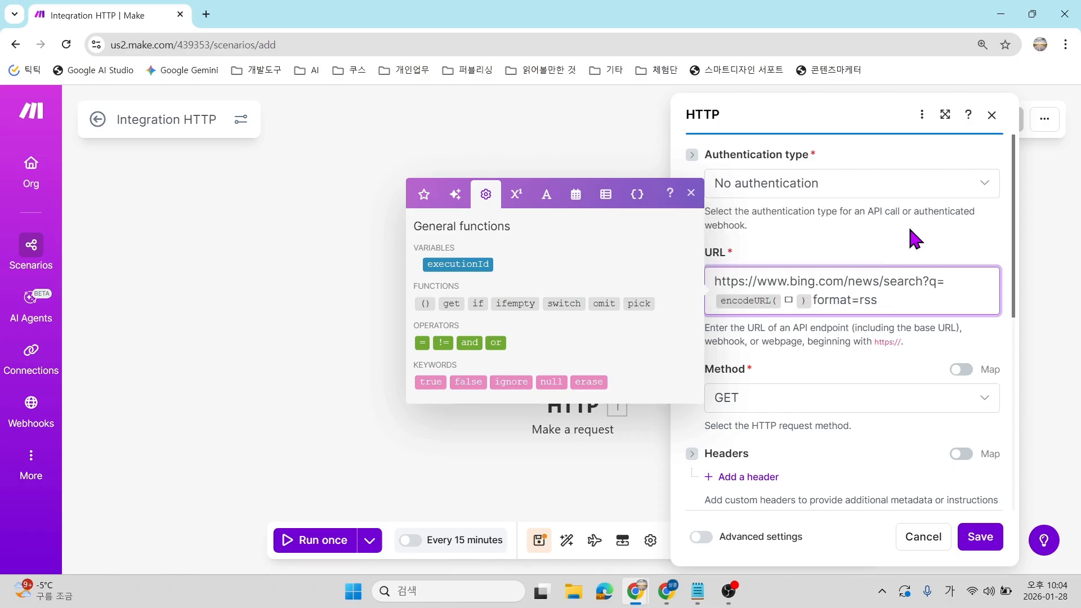
pyautogui.click(794, 300)
pyautogui.press('BackSpace')
pyautogui.press('Hangul')
pyautogui.write('ai')
pyautogui.click(883, 282)
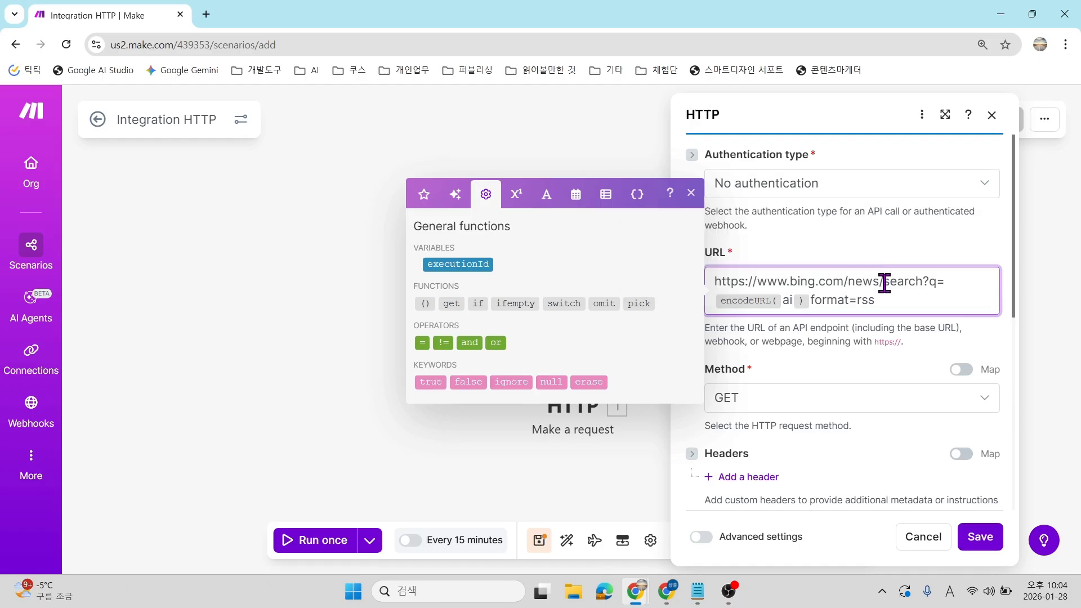
pyautogui.click(810, 238)
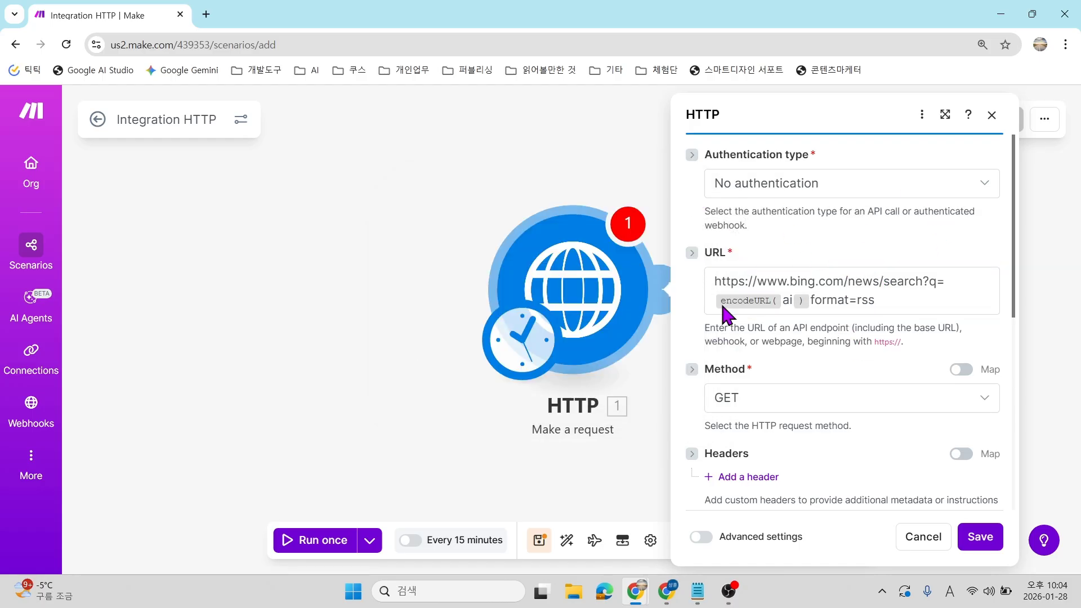
# Keep the request method as GET and save the HTTP module.
pyautogui.scroll(-1, 753, 326)
pyautogui.click(753, 327)
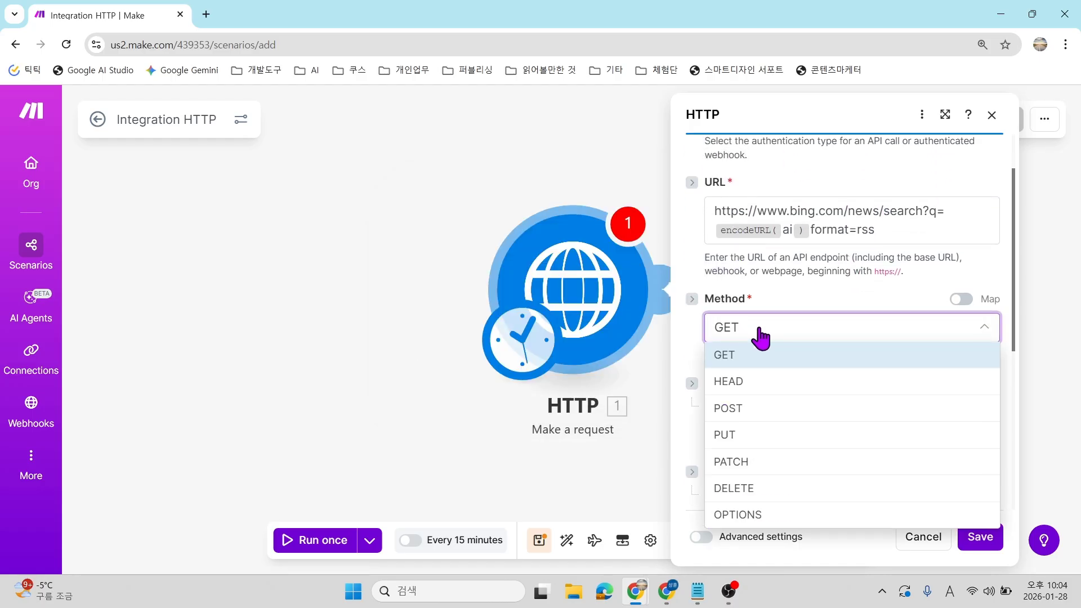
pyautogui.click(787, 352)
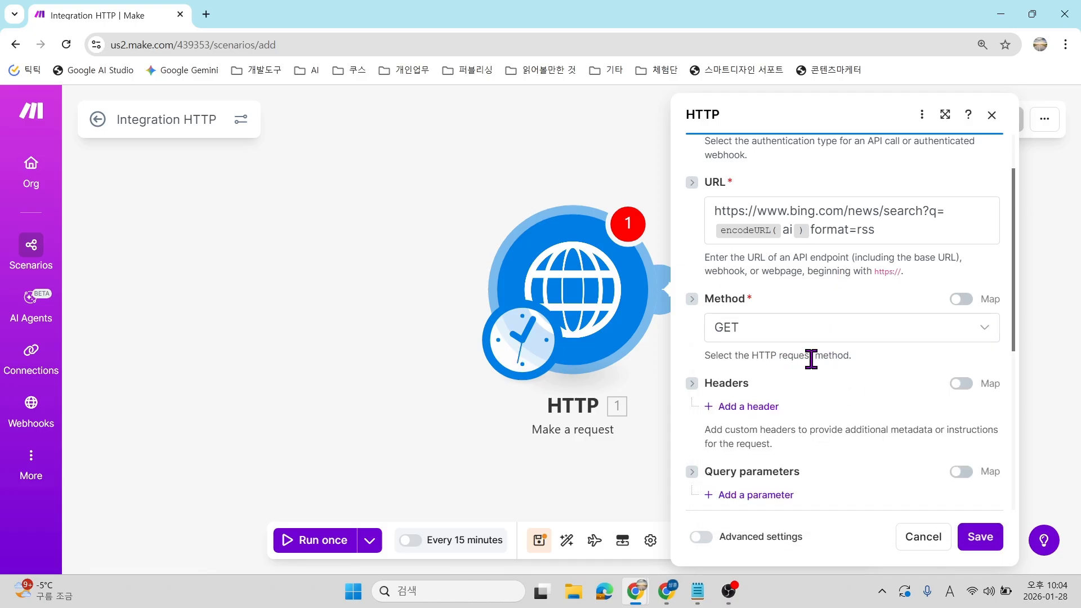
pyautogui.scroll(-1, 811, 358)
pyautogui.scroll(-2, 918, 405)
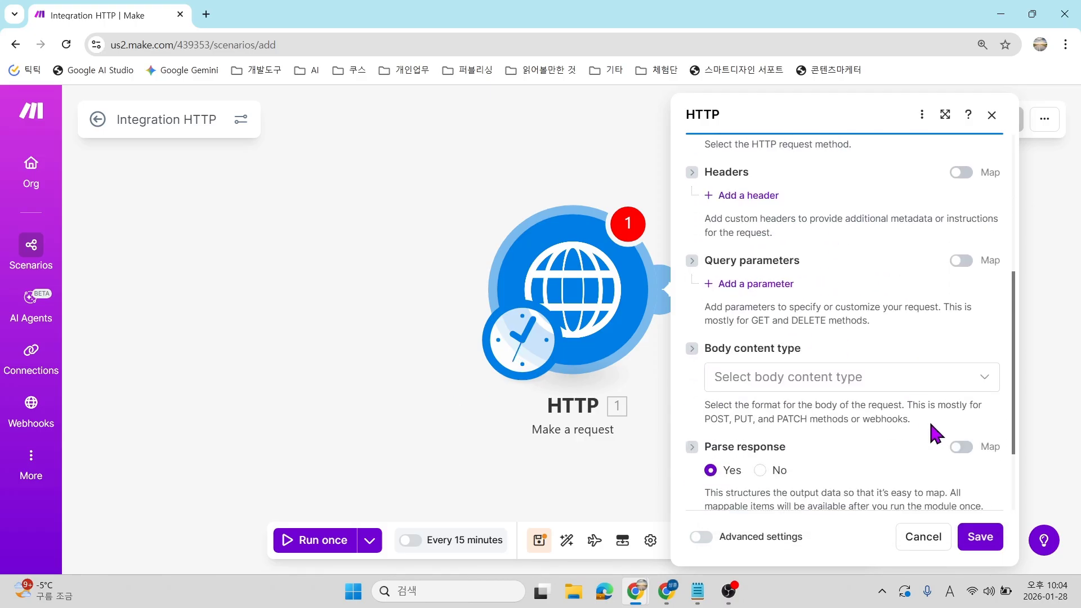
pyautogui.scroll(-2, 949, 453)
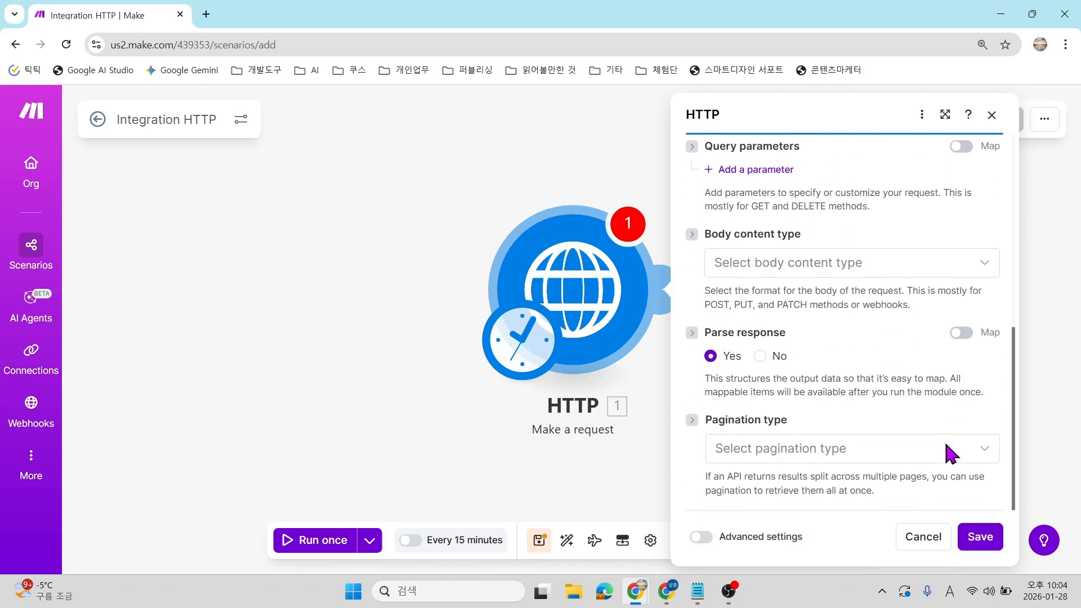
pyautogui.click(978, 536)
# Run only the HTTP module once, getting status 200, then switch to the Notion notes.
pyautogui.moveTo(733, 359); pyautogui.dragTo(552, 379)
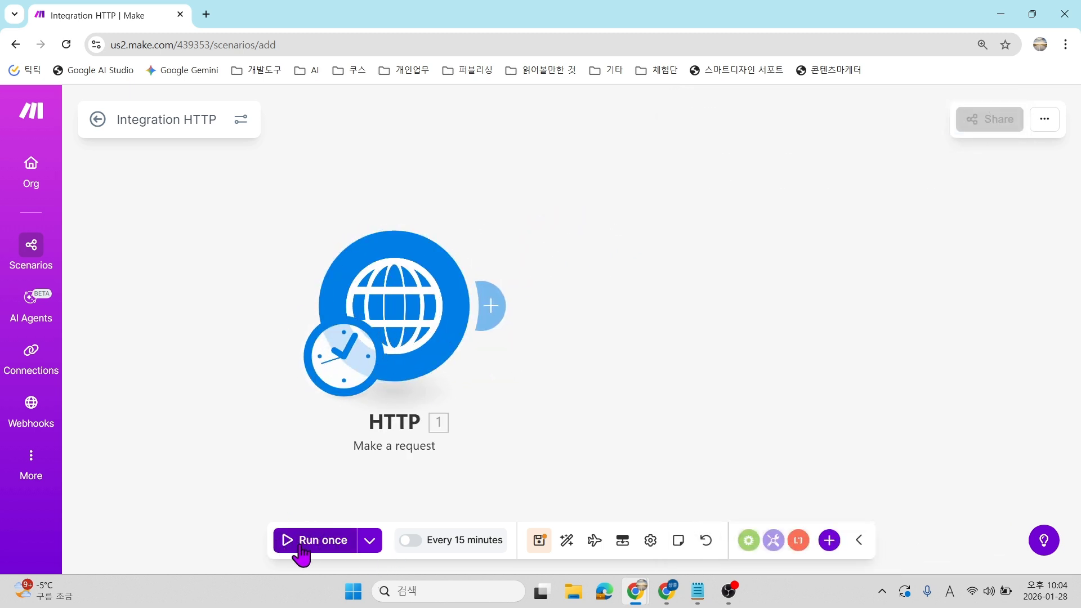
pyautogui.rightClick(392, 292)
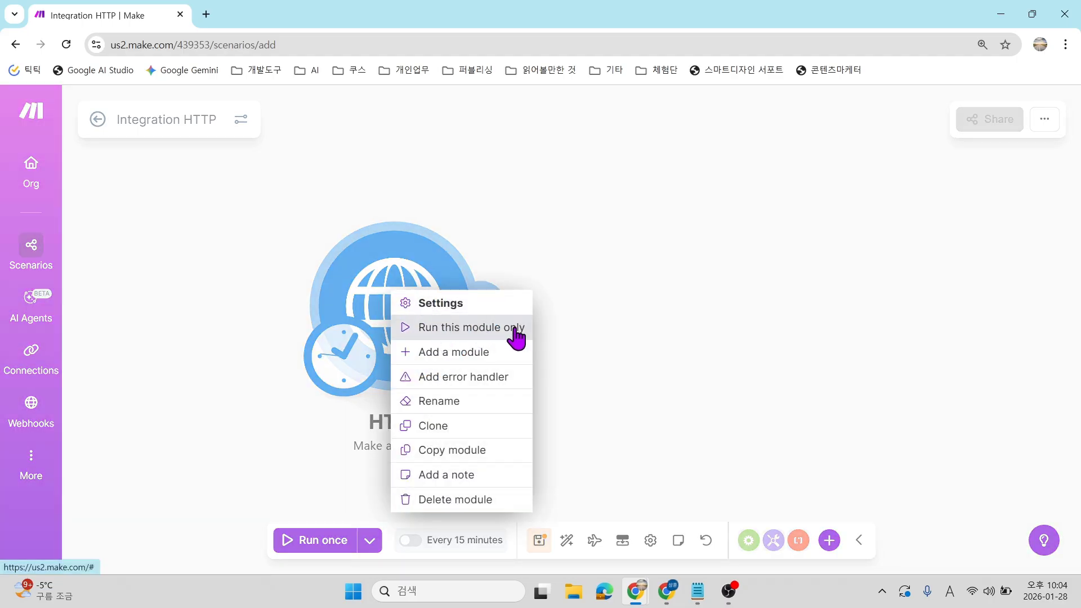
pyautogui.click(430, 330)
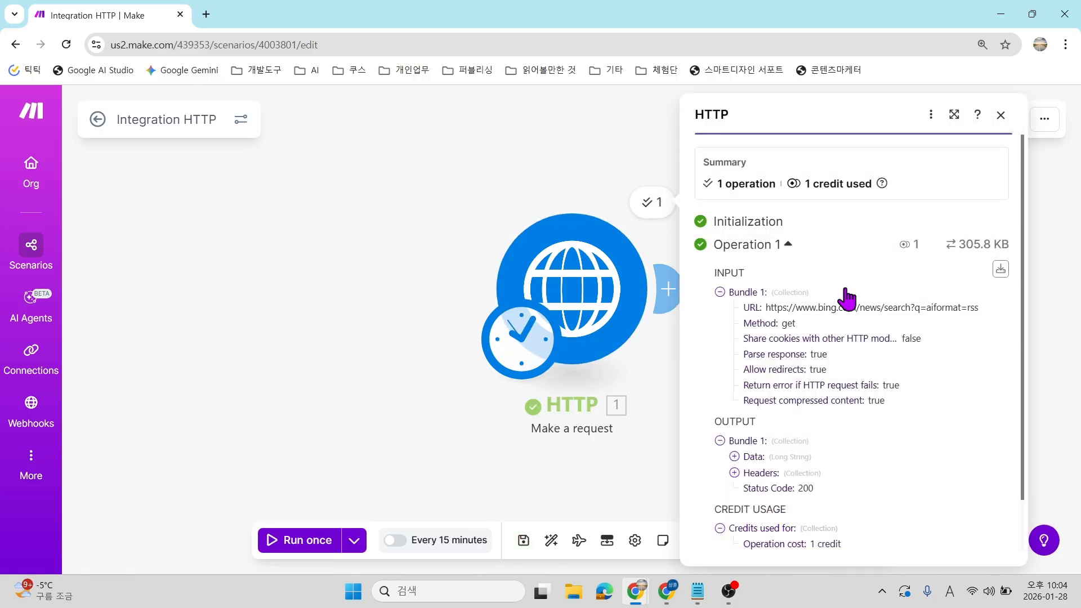
pyautogui.scroll(-3, 833, 306)
pyautogui.click(417, 193)
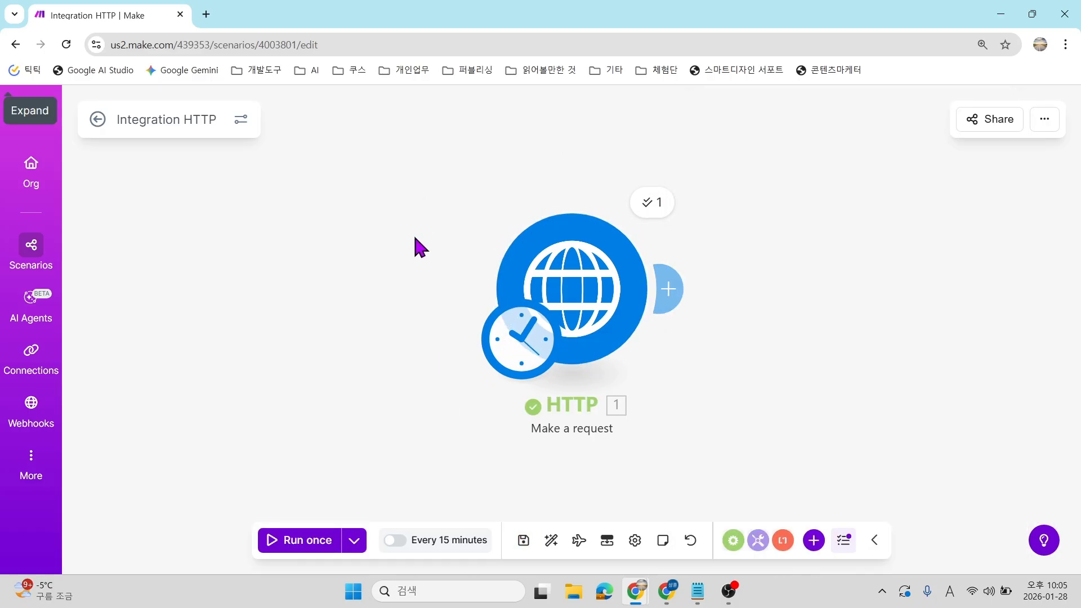
pyautogui.click(666, 591)
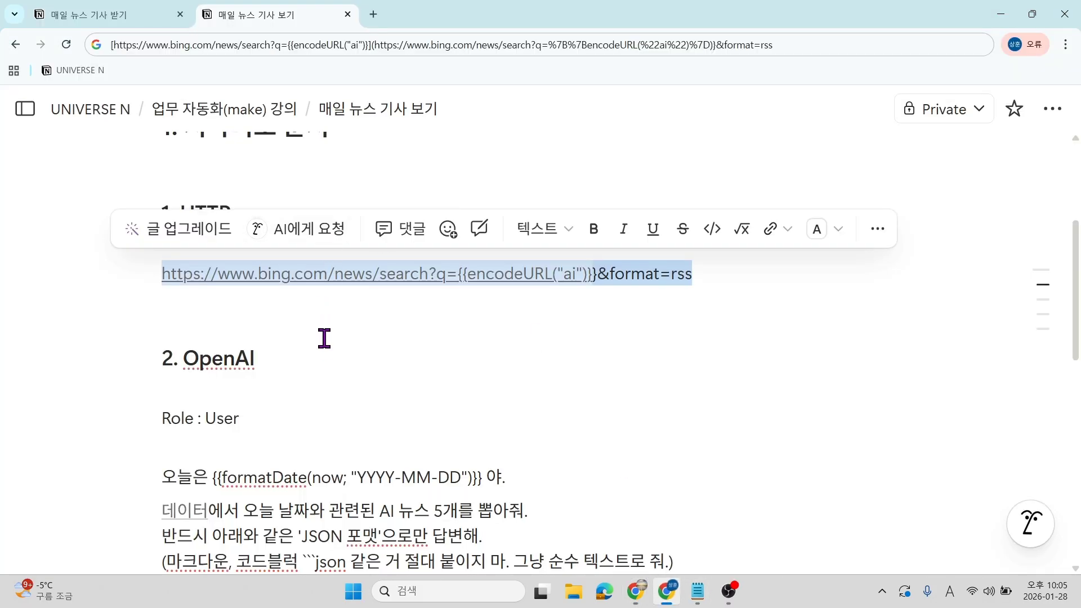
pyautogui.scroll(-2, 371, 265)
pyautogui.scroll(1, 315, 224)
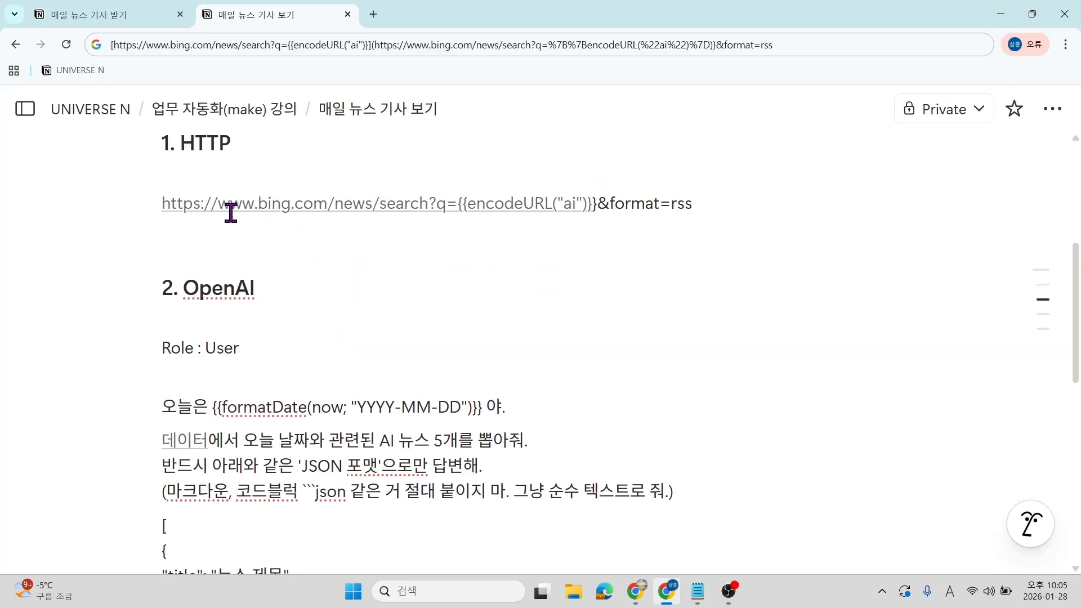
pyautogui.moveTo(172, 213)
pyautogui.scroll(-2, 237, 434)
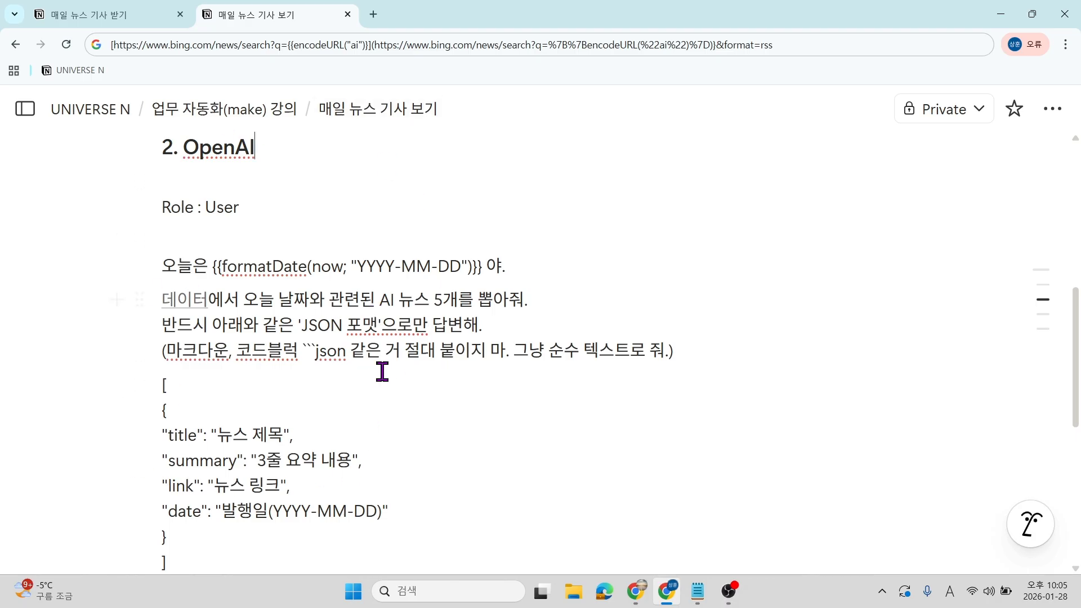
pyautogui.scroll(2, 227, 151)
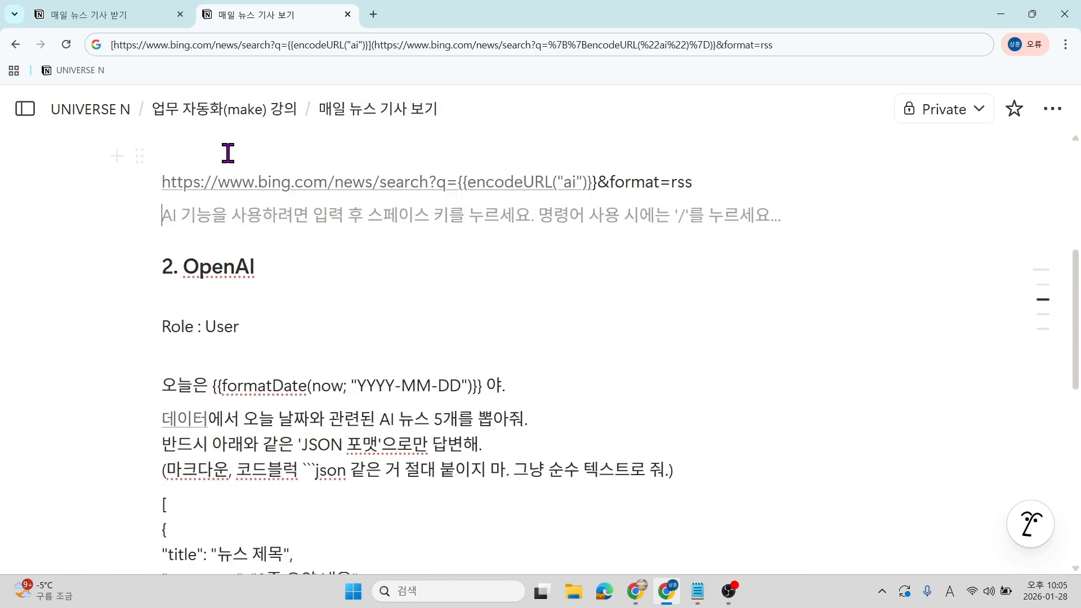
pyautogui.click(218, 267)
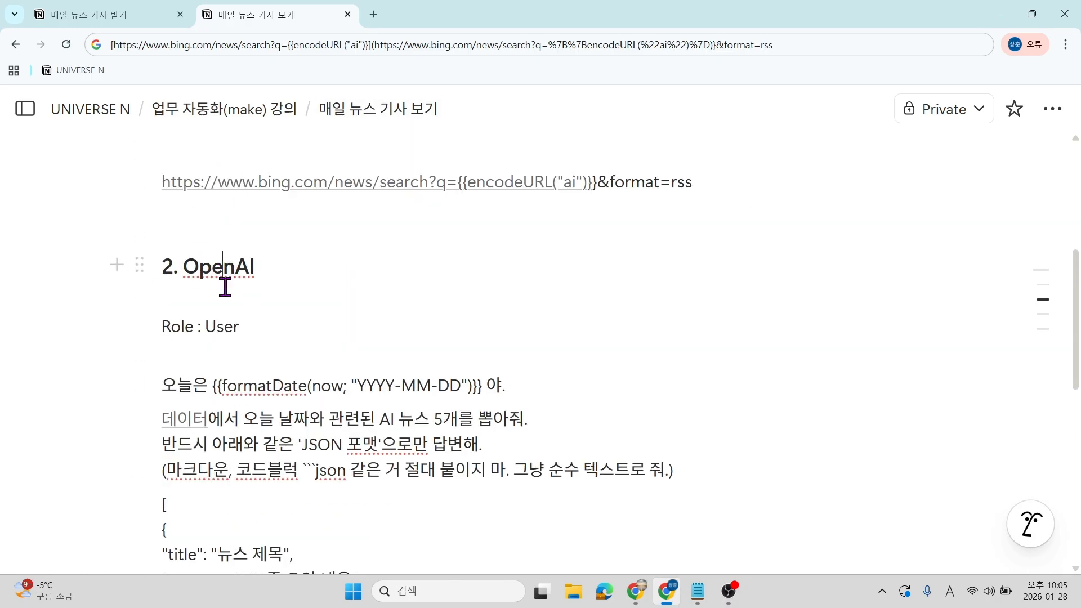
# Add an OpenAI 'Generate a completion' module after the HTTP module.
pyautogui.click(1006, 22)
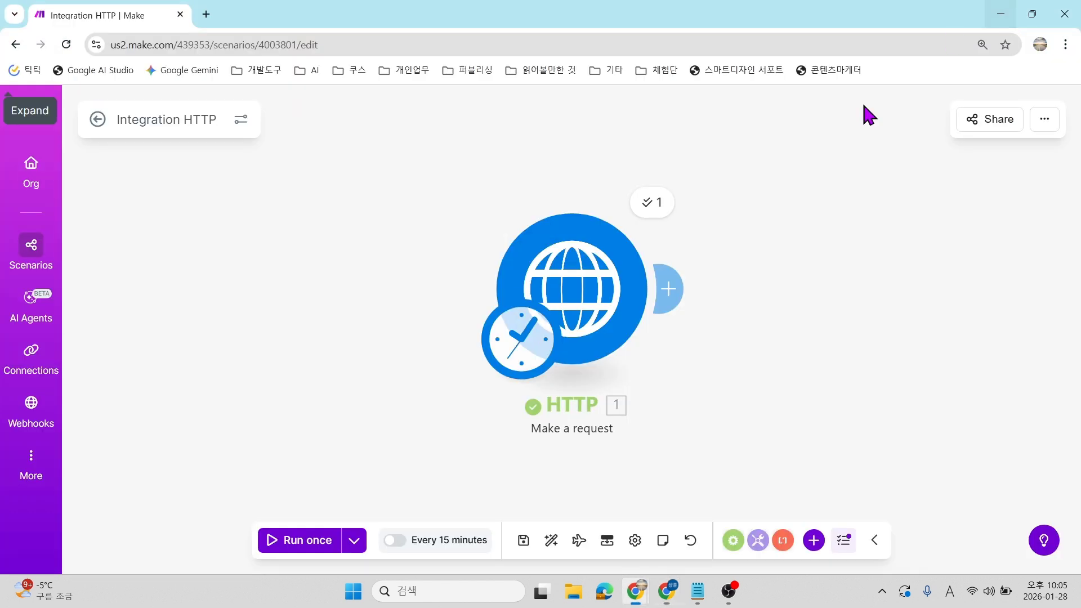
pyautogui.click(672, 290)
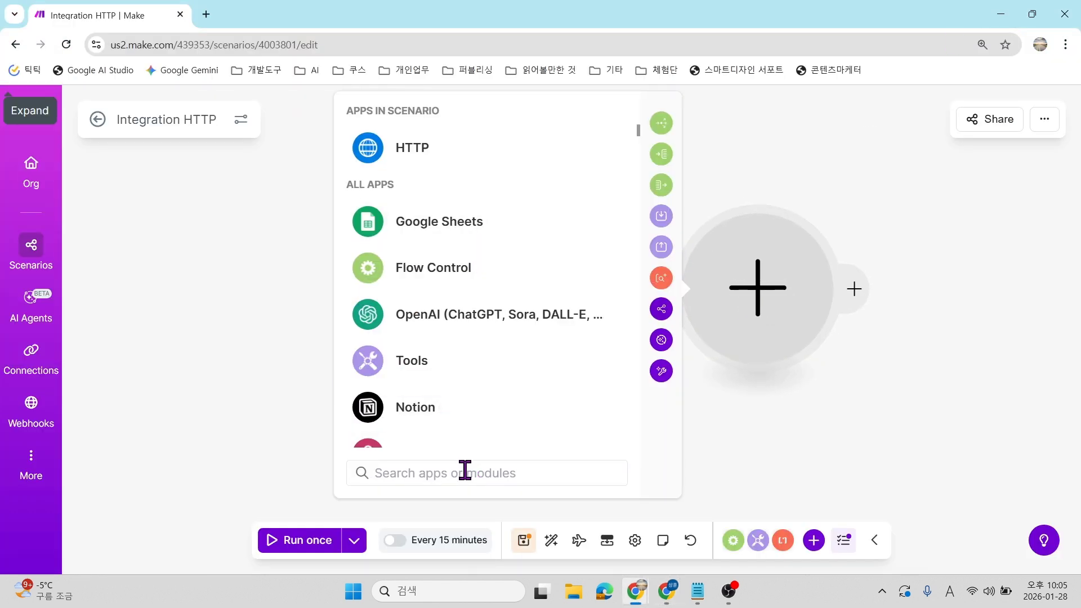
pyautogui.write('ㅐㅔ')
pyautogui.press('BackSpace')
pyautogui.press('BackSpace')
pyautogui.write('opena')
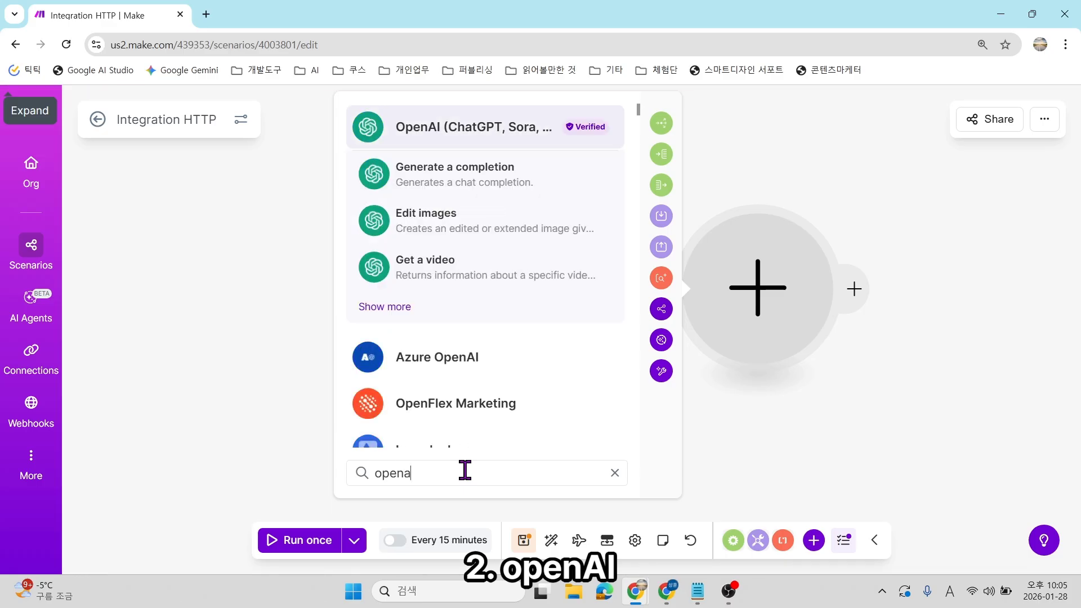
pyautogui.click(484, 150)
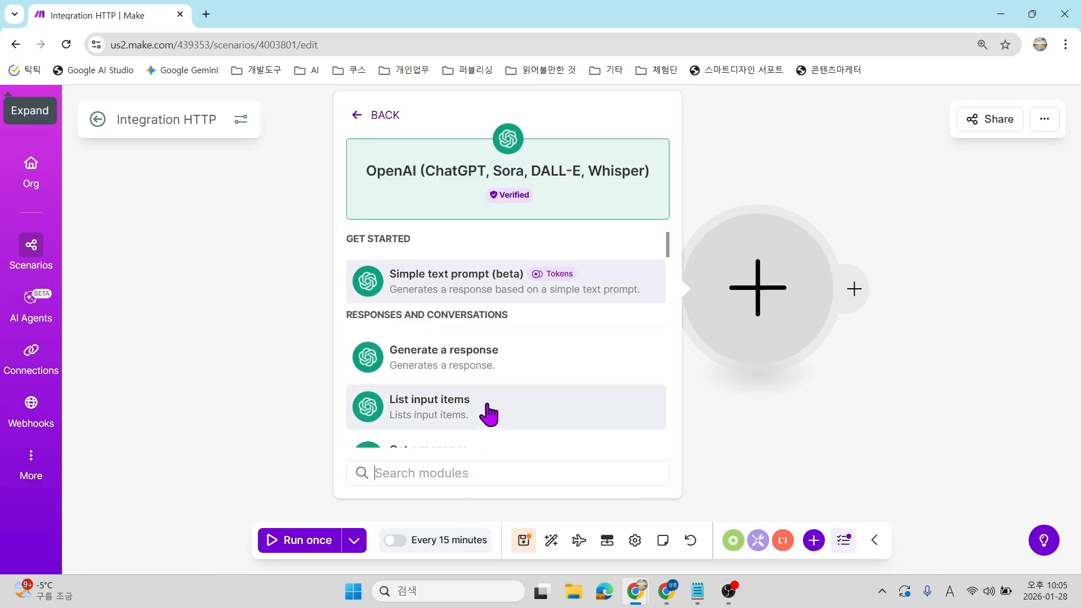
pyautogui.write('ge')
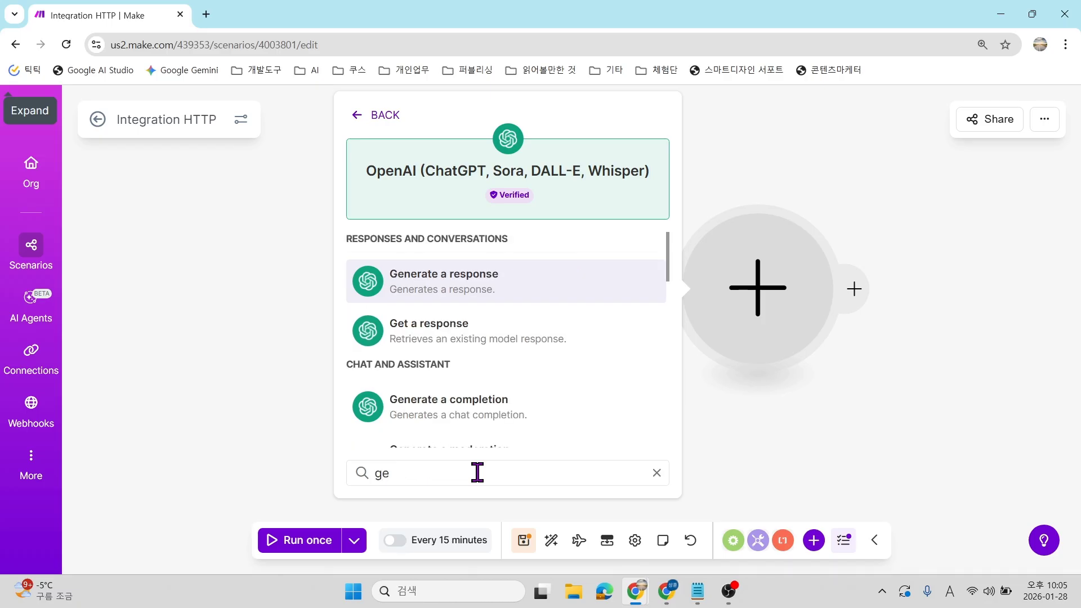
pyautogui.scroll(-3, 483, 433)
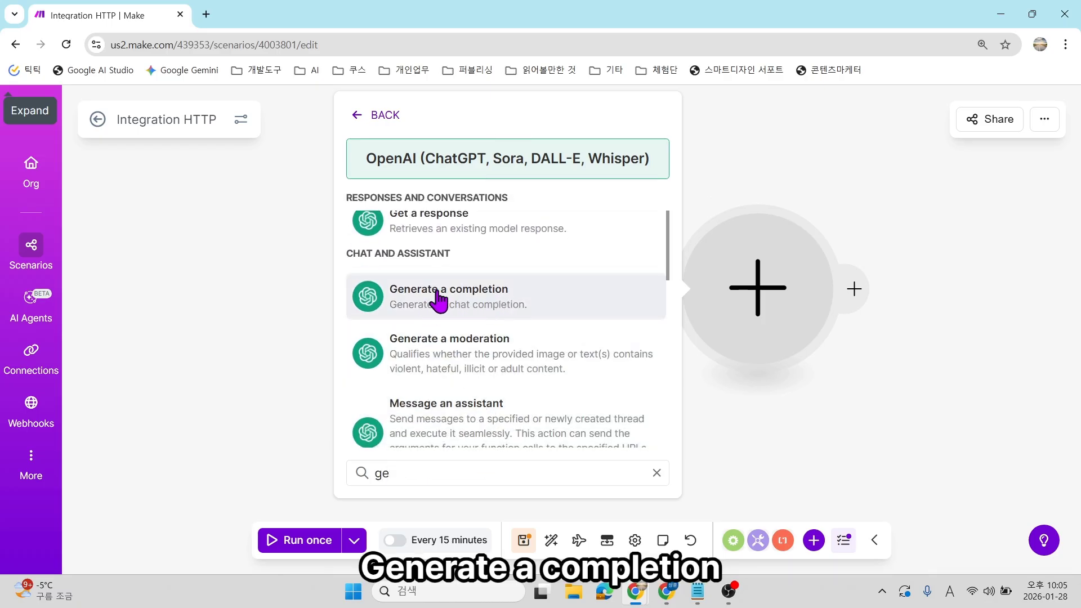
pyautogui.click(521, 304)
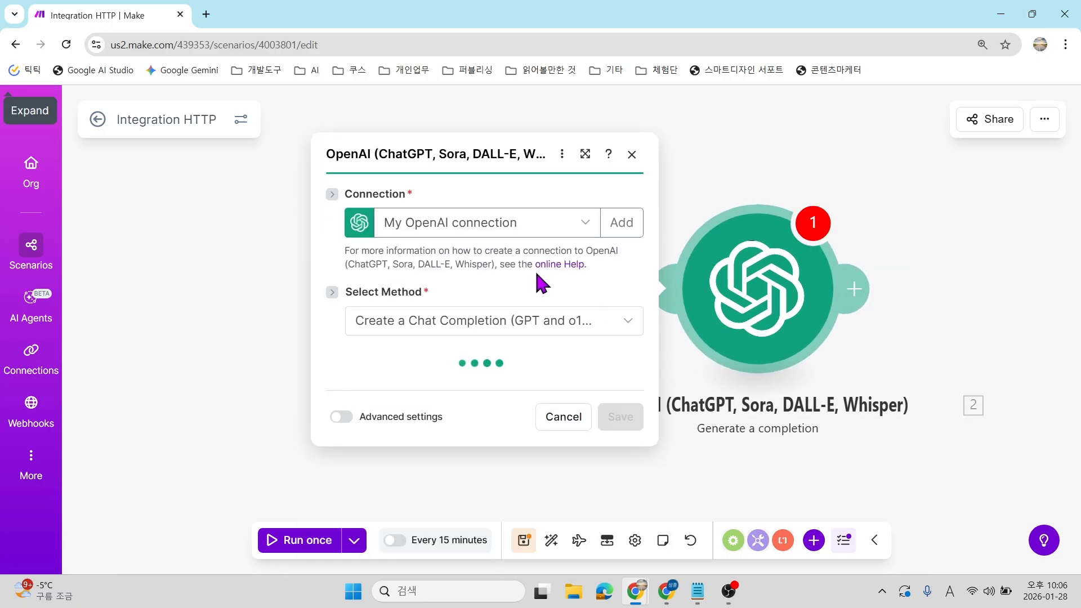
# Start creating a new OpenAI connection from the Connection dropdown.
pyautogui.click(523, 191)
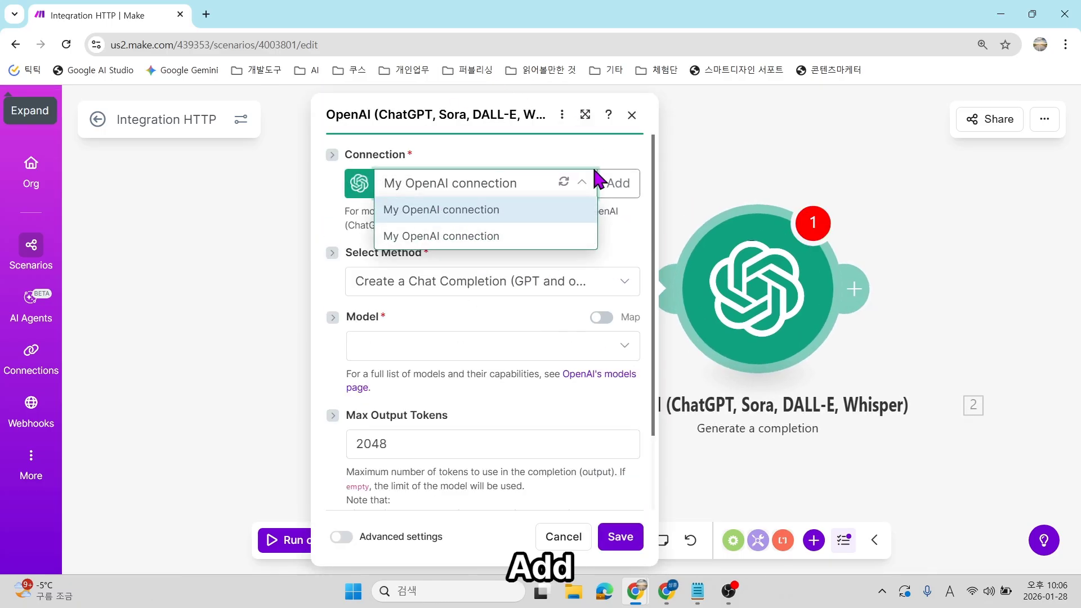
pyautogui.click(604, 228)
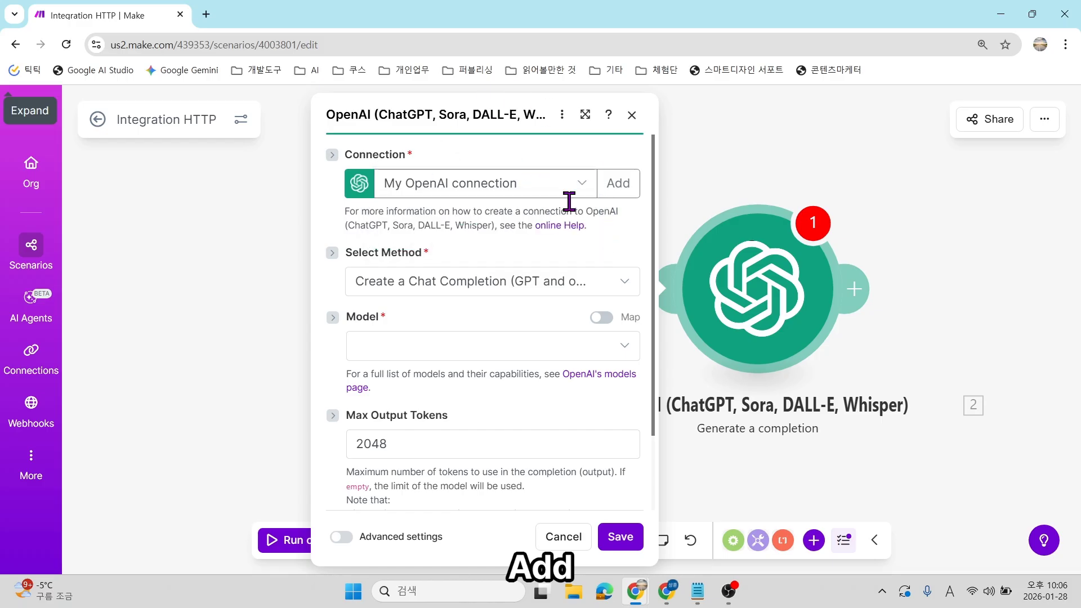
pyautogui.click(543, 185)
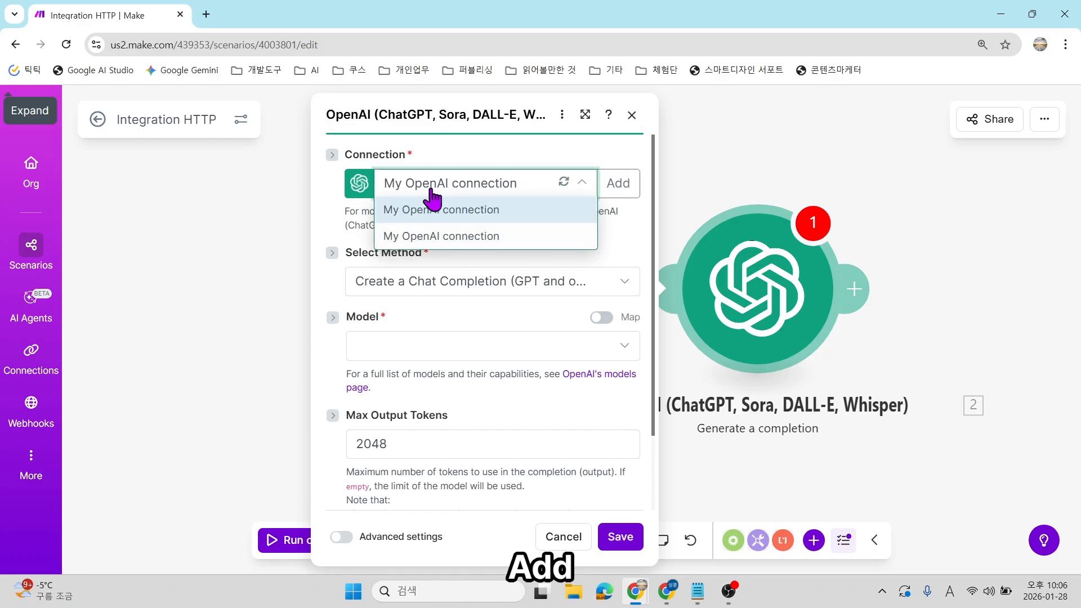
pyautogui.click(618, 194)
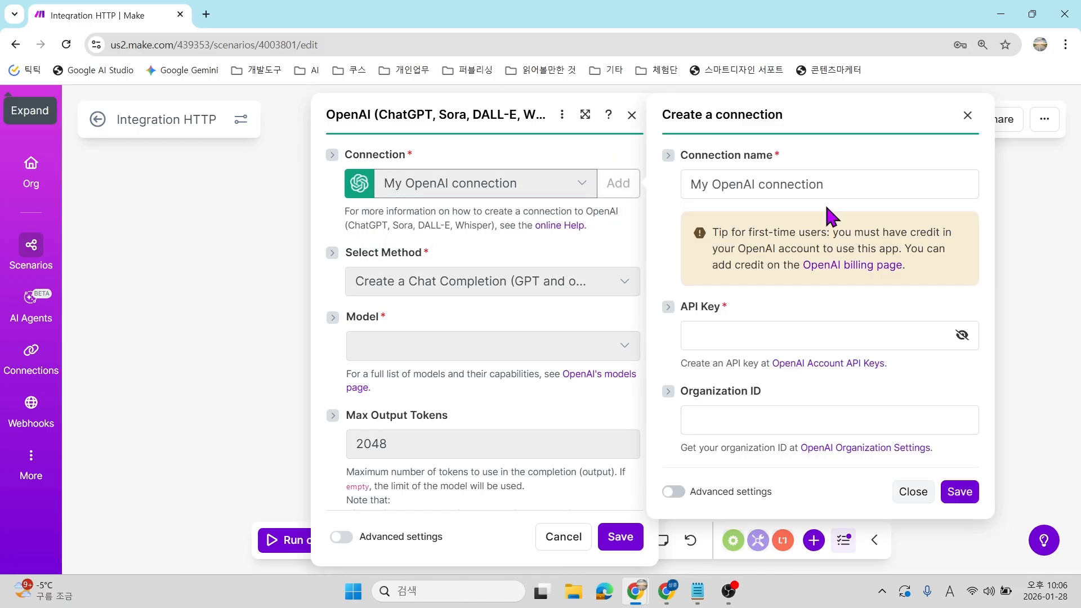
# Focus the empty OpenAI API Key field in Make, then open a new Chrome tab on Google.
pyautogui.click(818, 335)
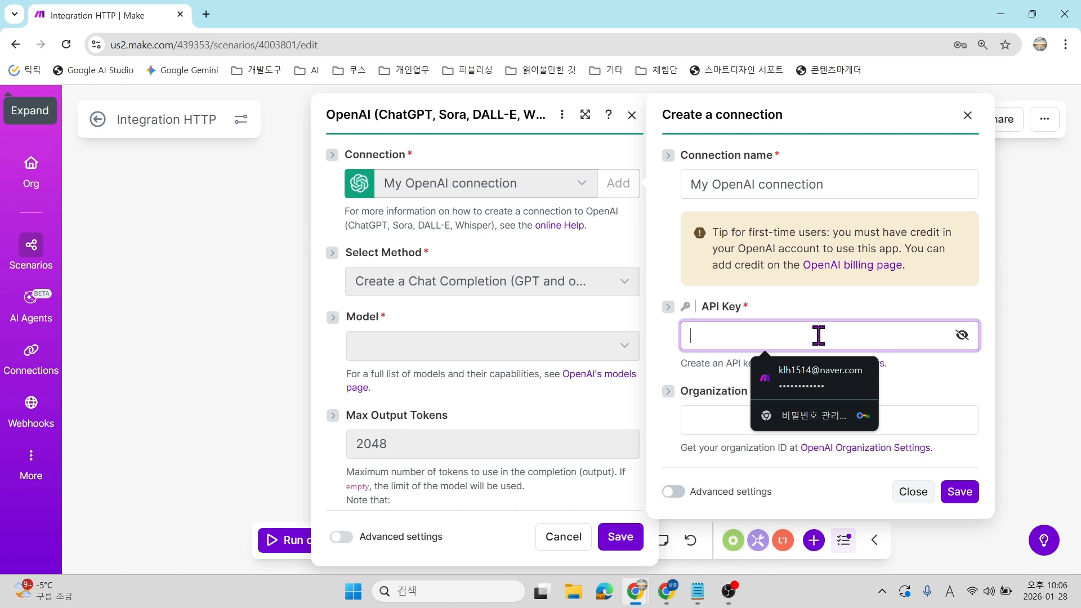
pyautogui.click(668, 330)
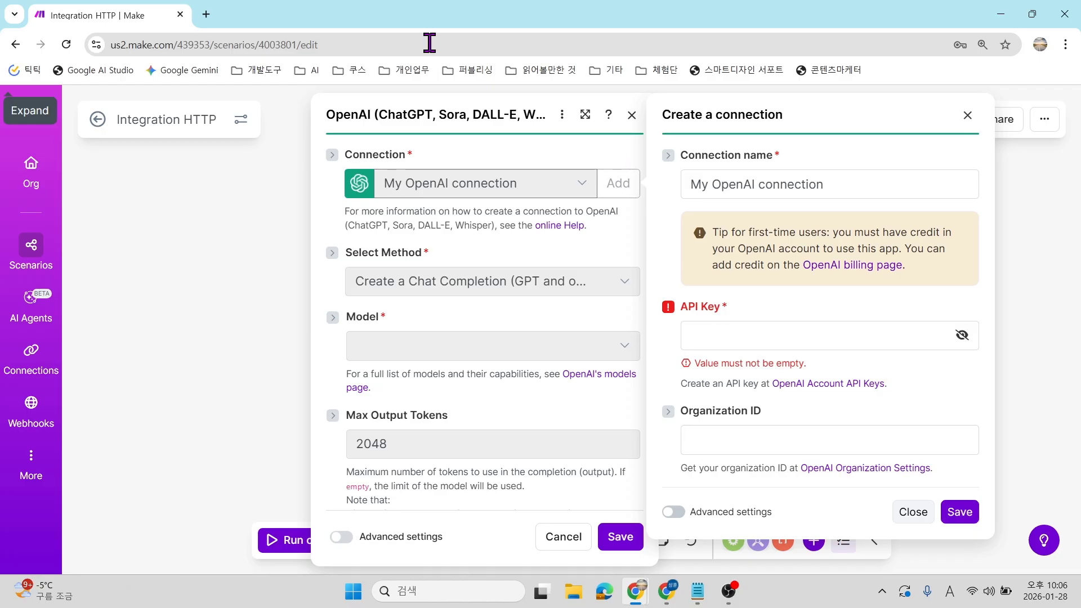
pyautogui.click(206, 15)
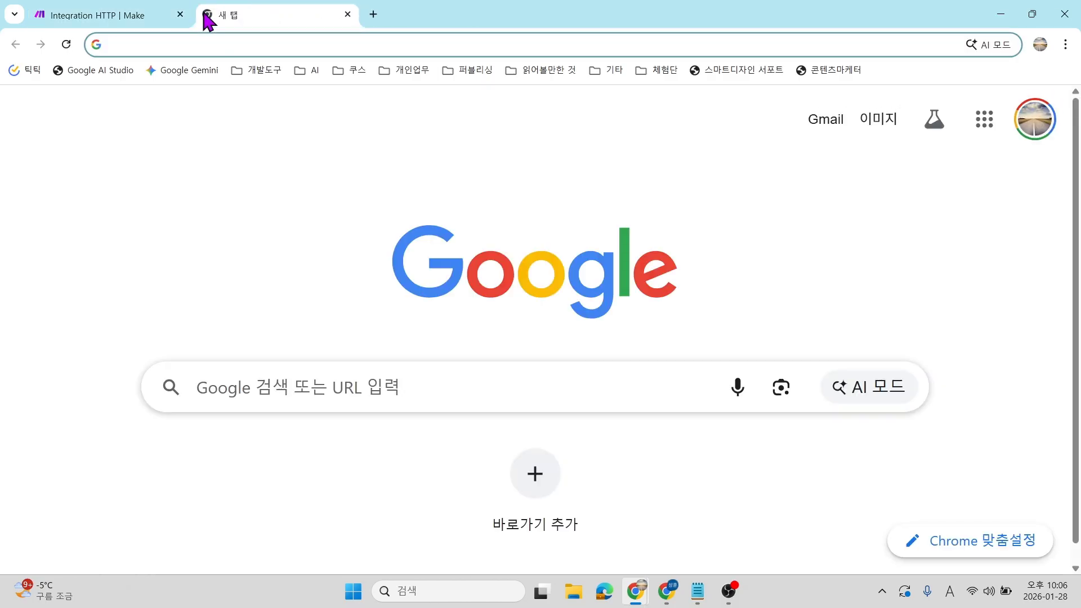
# Search Google for openai, open openai.com, and choose API 플랫폼 from the 로그인 menu.
pyautogui.write('ㅔ')
pyautogui.press('BackSpace')
pyautogui.press('Hangul')
pyautogui.write('openai')
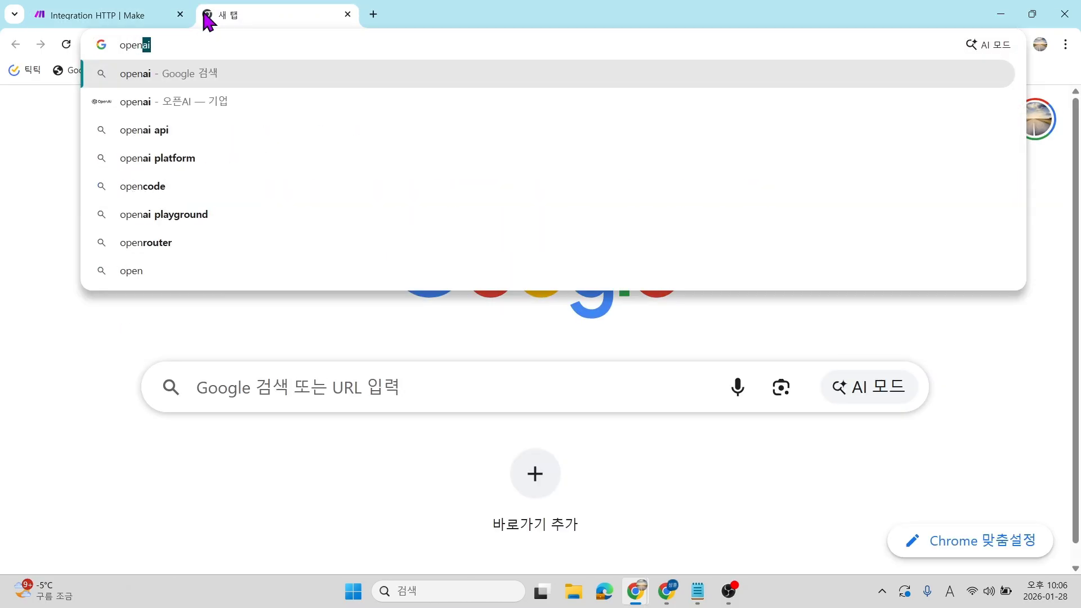
pyautogui.press('Return')
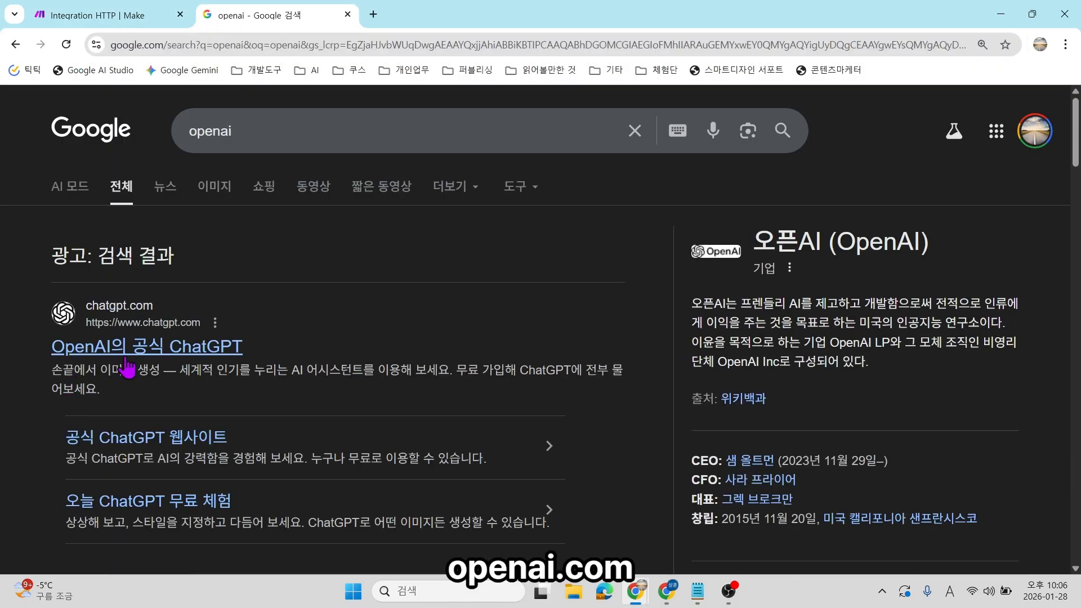
pyautogui.hotkey('ctrl', '+')
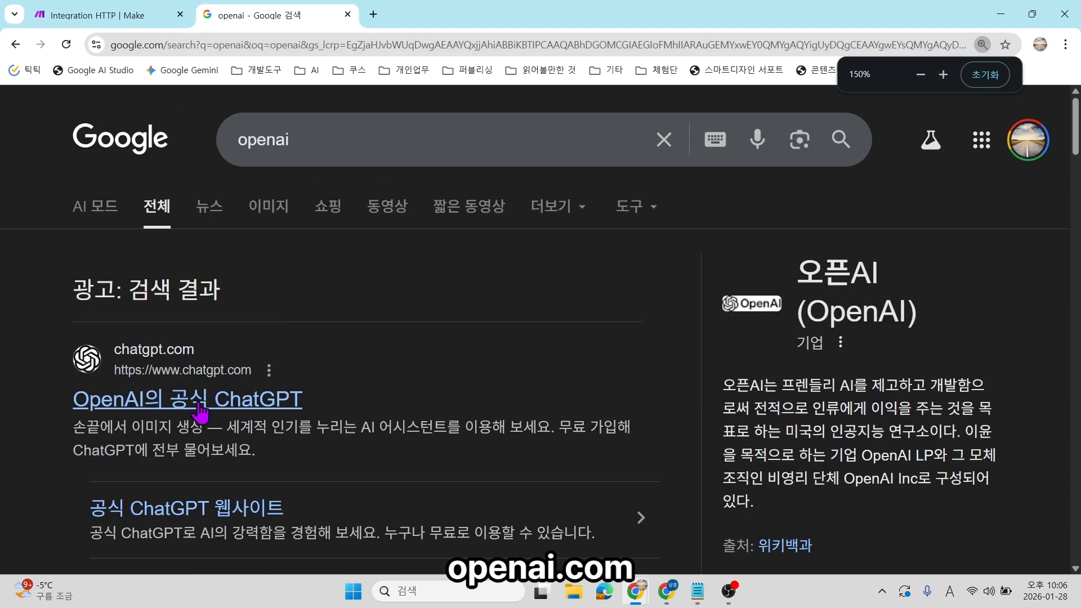
pyautogui.scroll(-5, 307, 319)
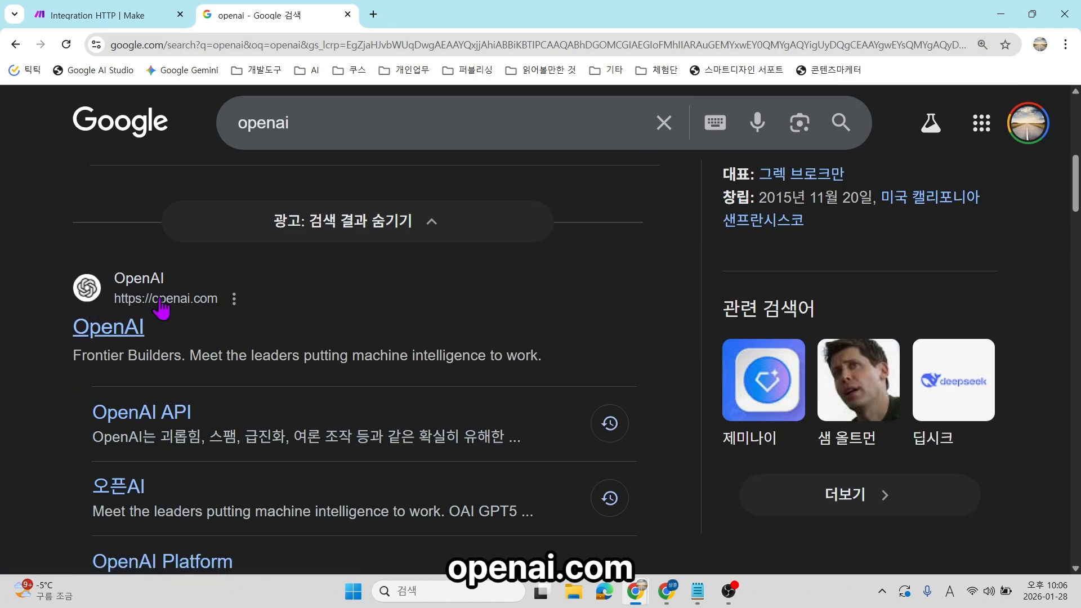
pyautogui.click(84, 265)
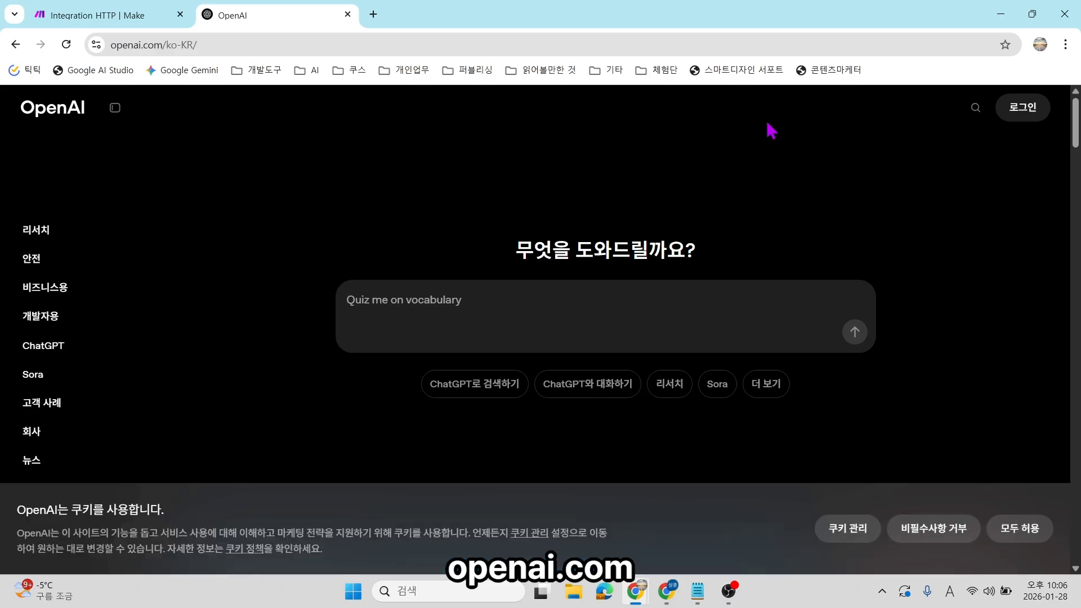
pyautogui.click(1023, 107)
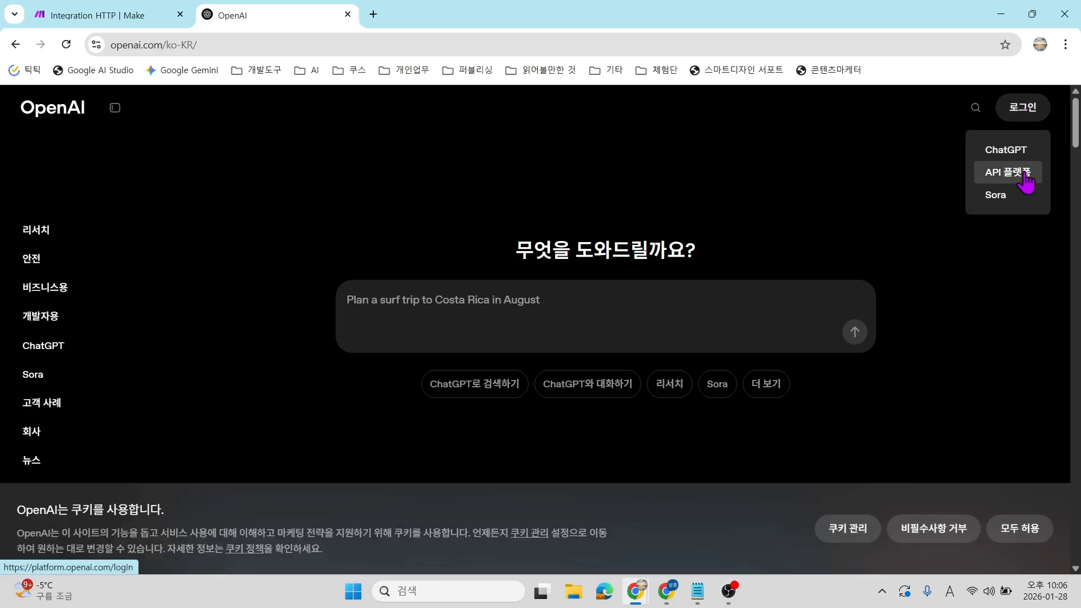
pyautogui.click(1026, 181)
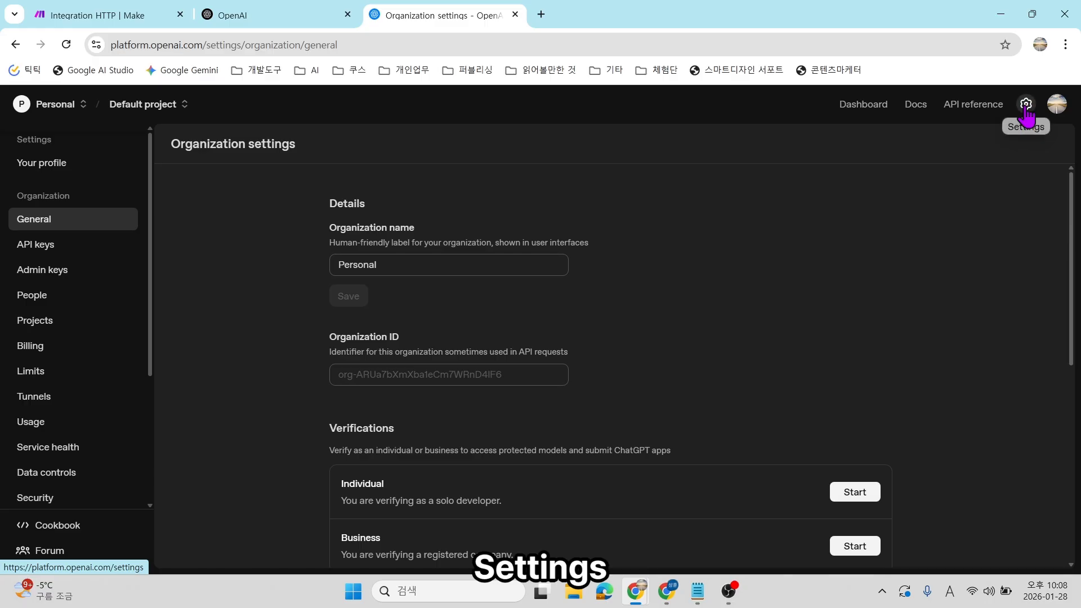
# Check the $1.50 pay-as-you-go credit balance on OpenAI Billing, then go to API keys.
pyautogui.click(1025, 106)
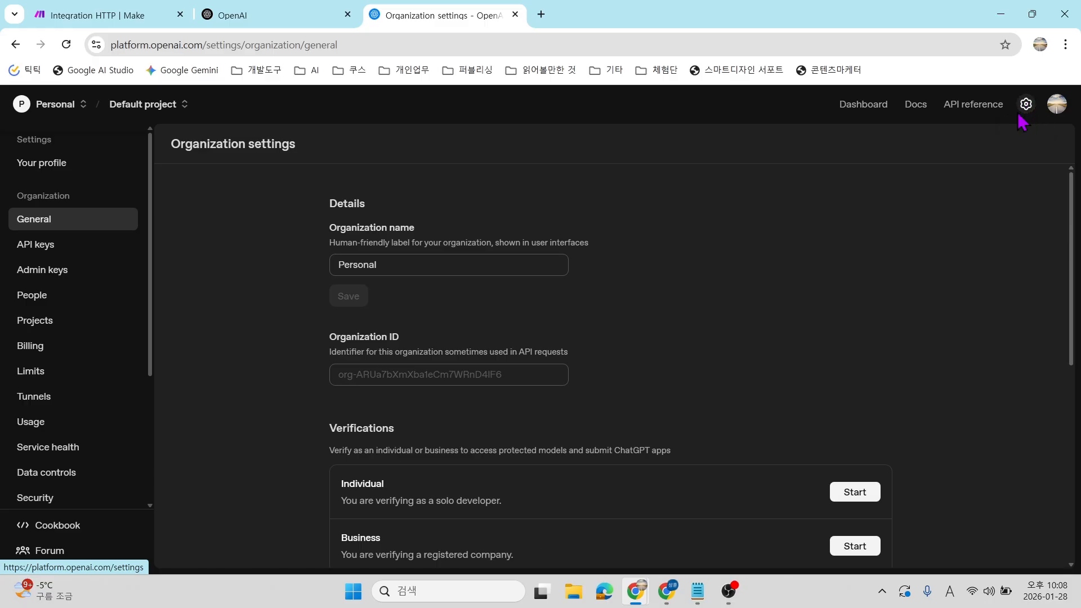
pyautogui.click(67, 45)
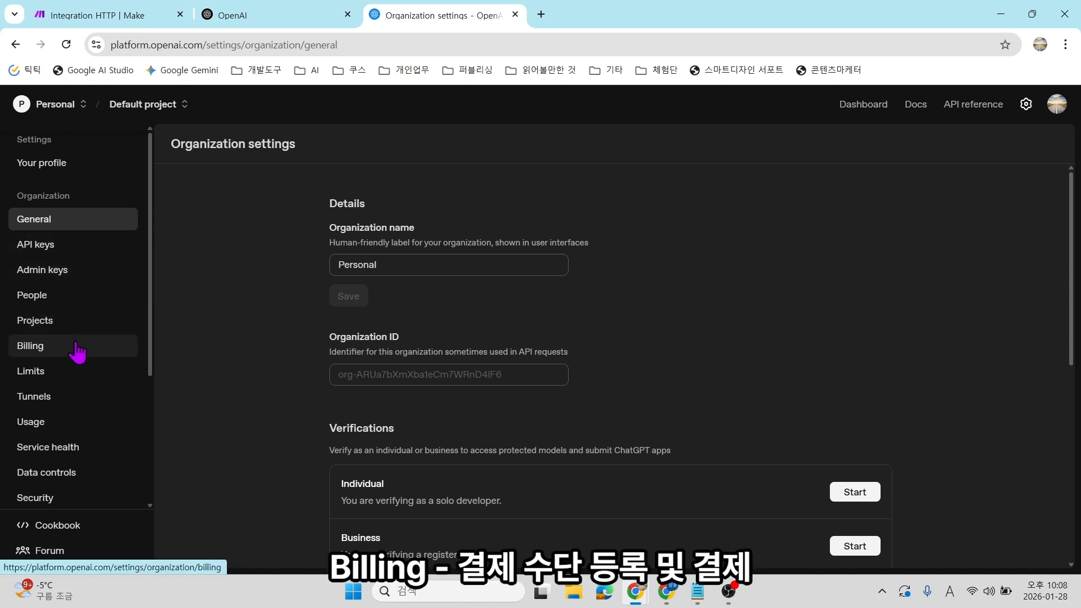
pyautogui.click(52, 349)
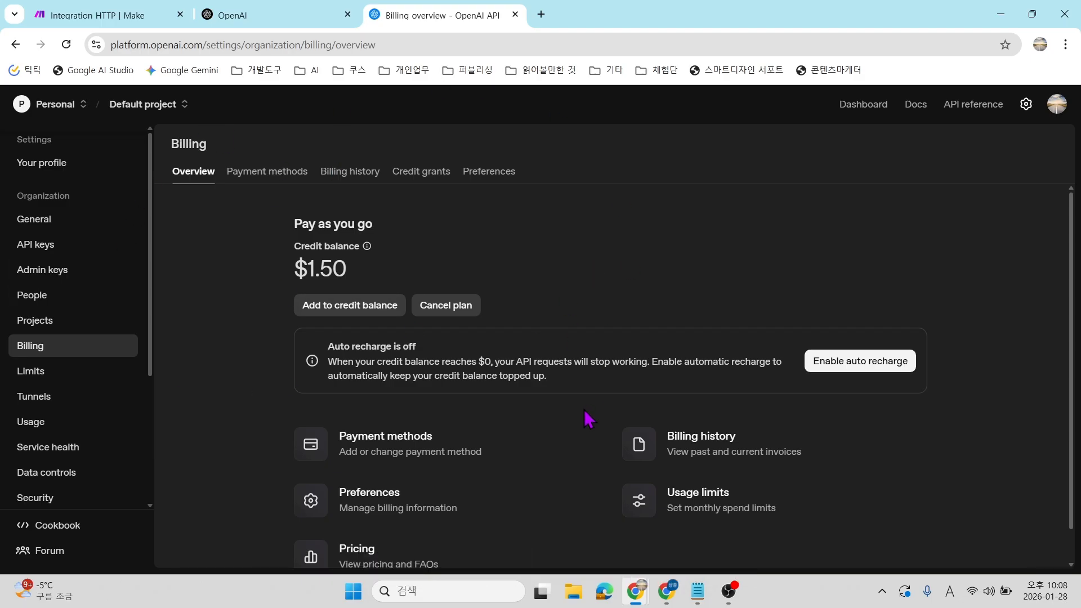
pyautogui.hotkey('ctrl', '+')
pyautogui.moveTo(271, 286); pyautogui.dragTo(325, 287)
pyautogui.click(364, 290)
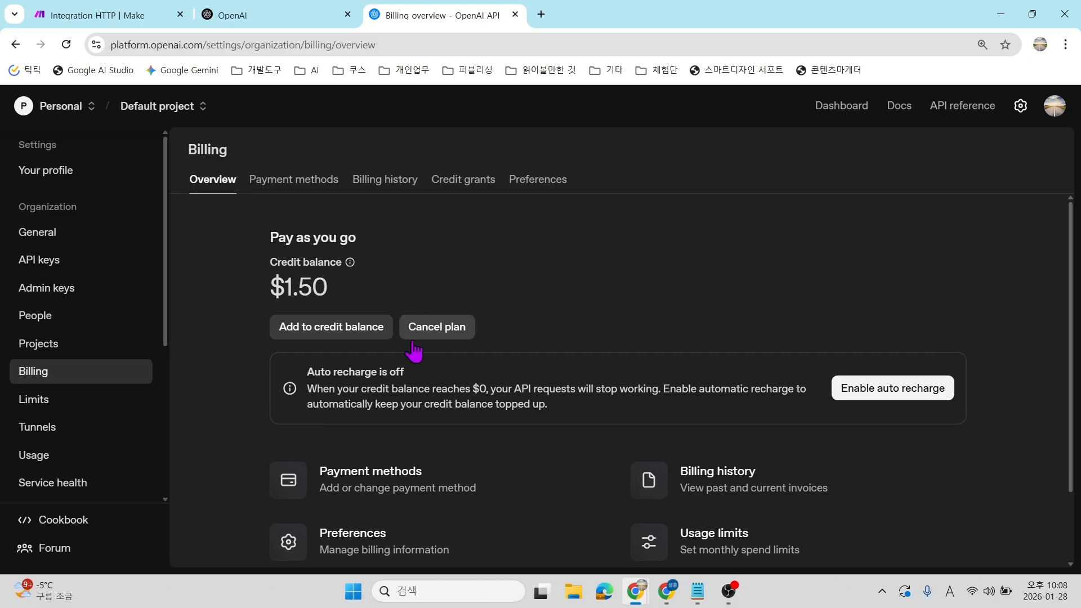
pyautogui.moveTo(289, 290); pyautogui.dragTo(313, 290)
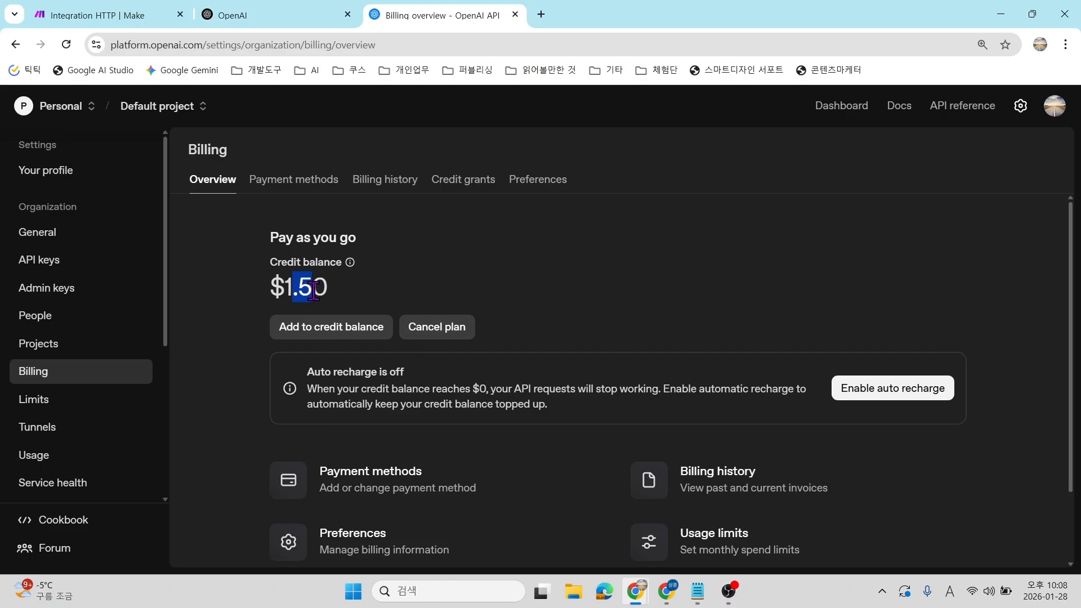
pyautogui.click(525, 293)
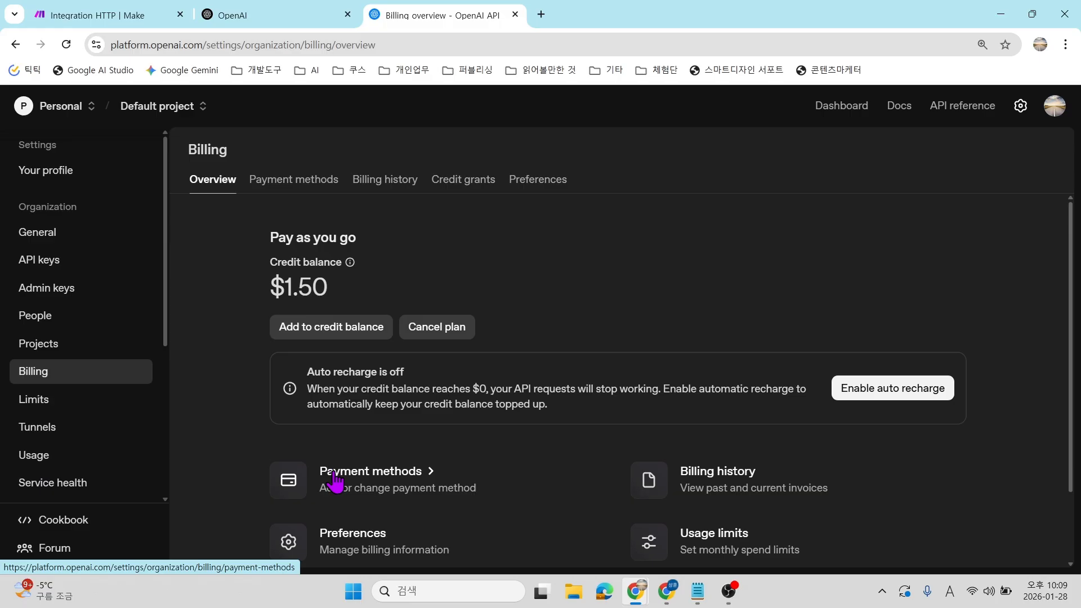
pyautogui.click(49, 264)
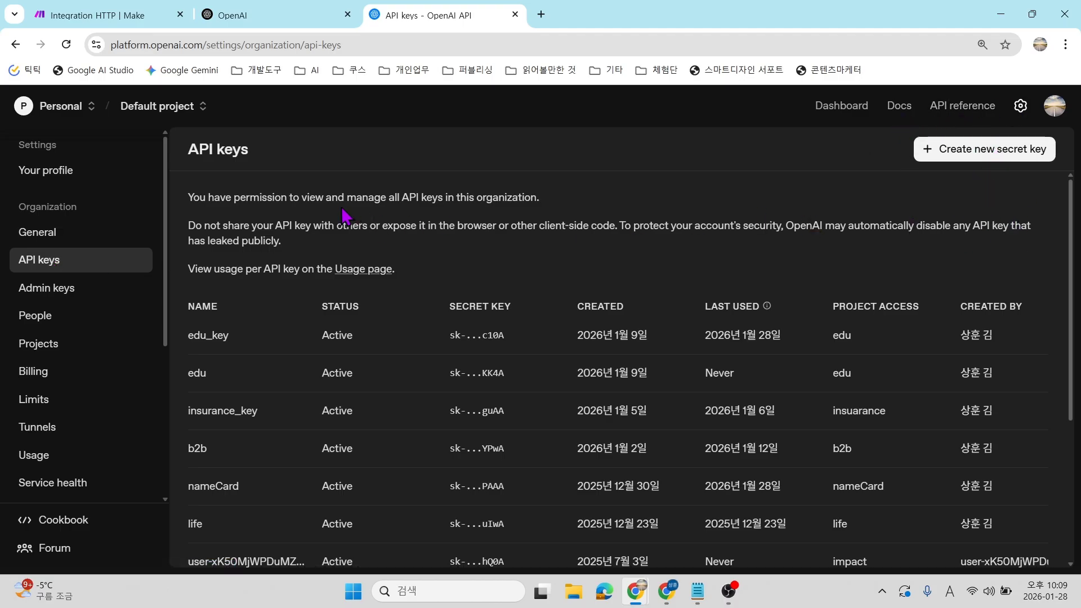
# Create a new OpenAI project named 'news' and begin a new secret key for it.
pyautogui.click(177, 108)
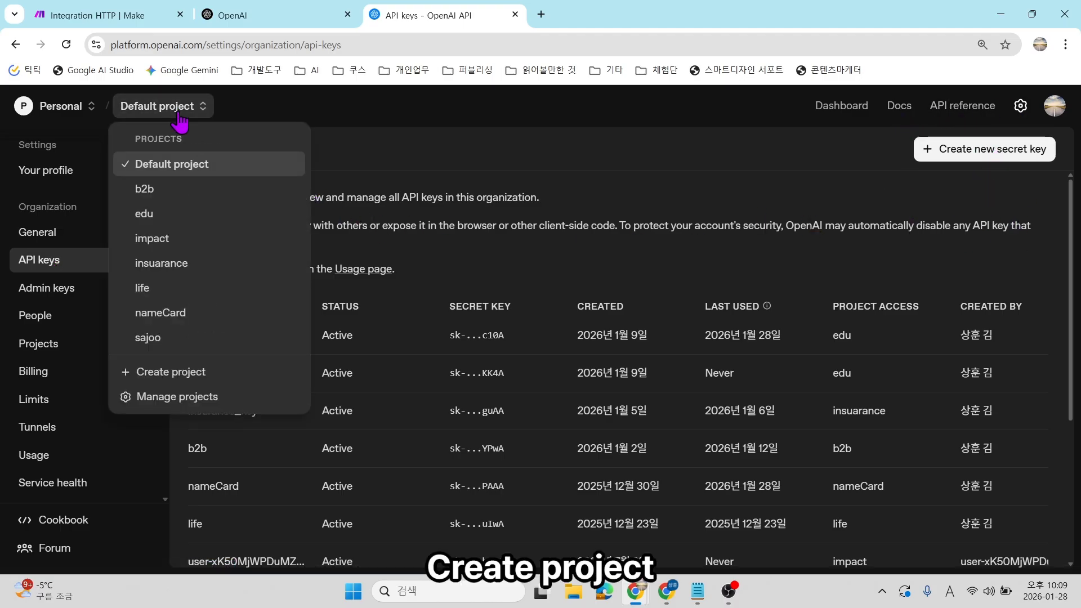
pyautogui.click(175, 373)
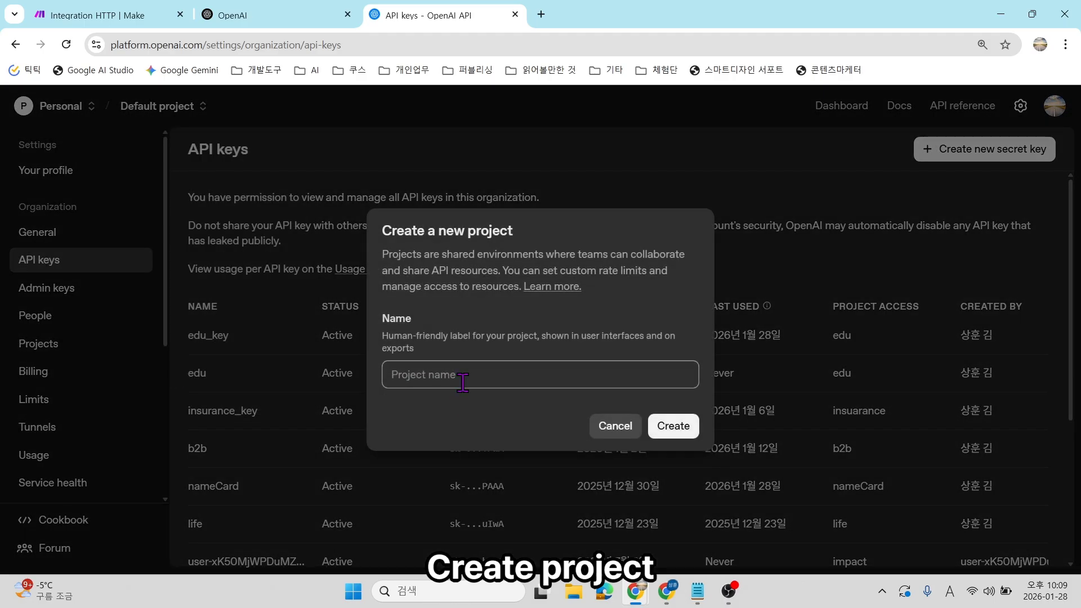
pyautogui.write('new')
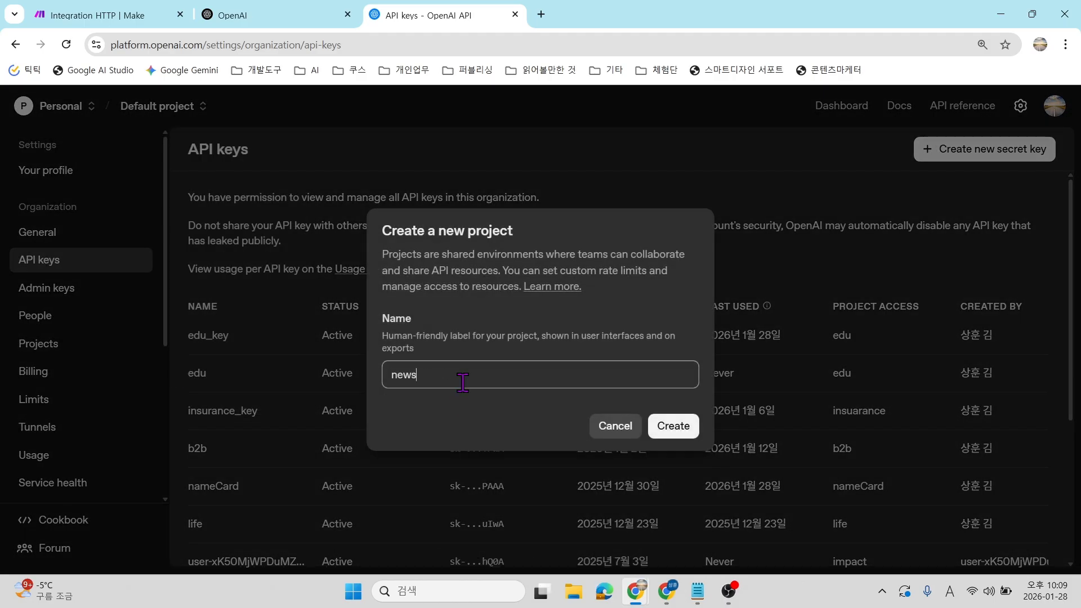
pyautogui.write('s')
pyautogui.click(684, 428)
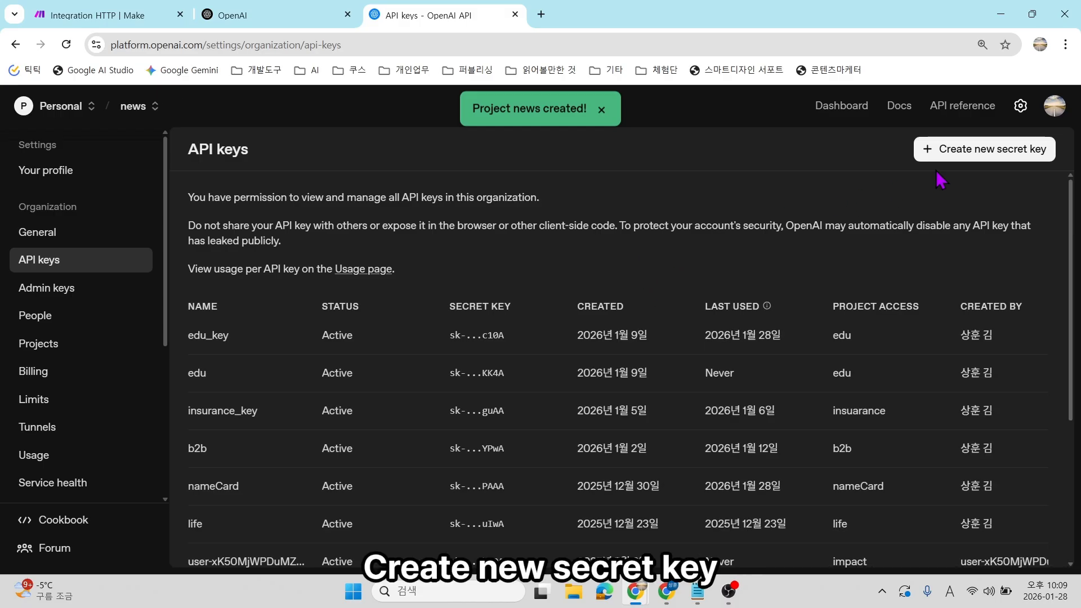
pyautogui.click(976, 158)
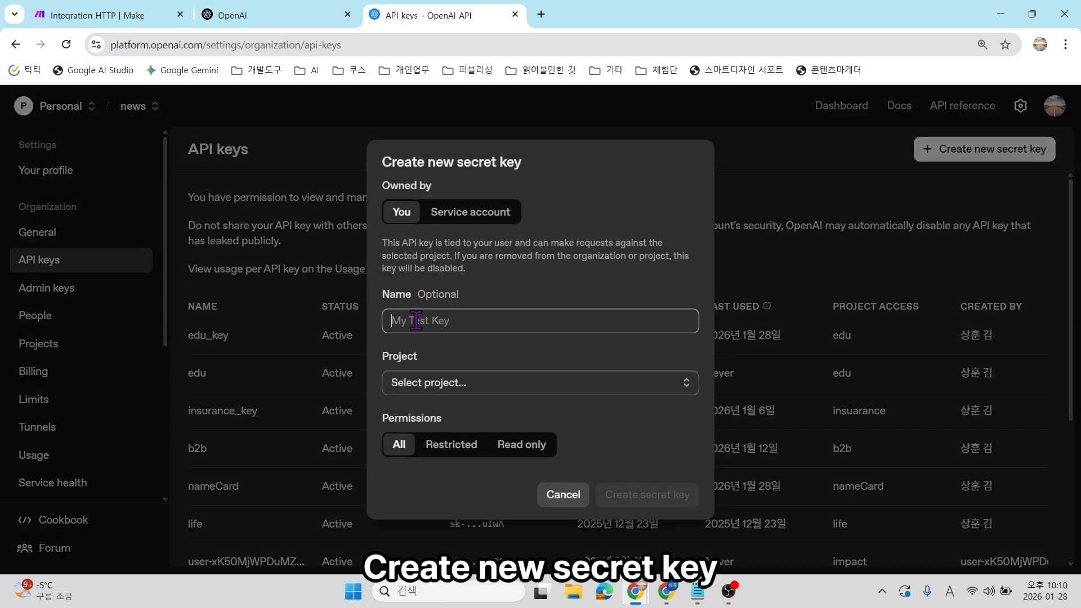
# Create a secret key named 'news' scoped to the news project and copy it.
pyautogui.write('news')
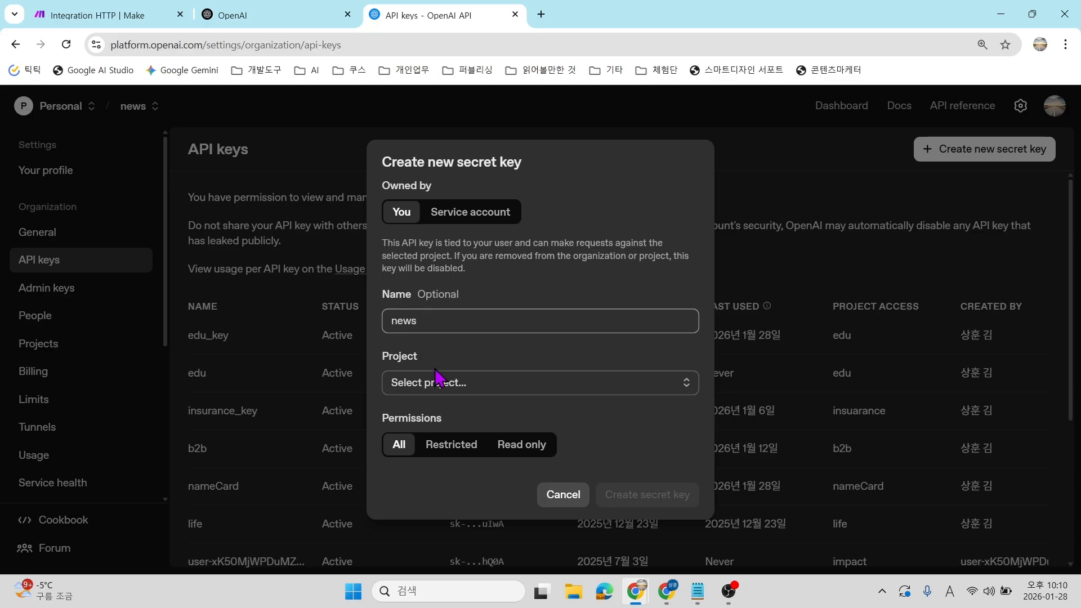
pyautogui.click(442, 382)
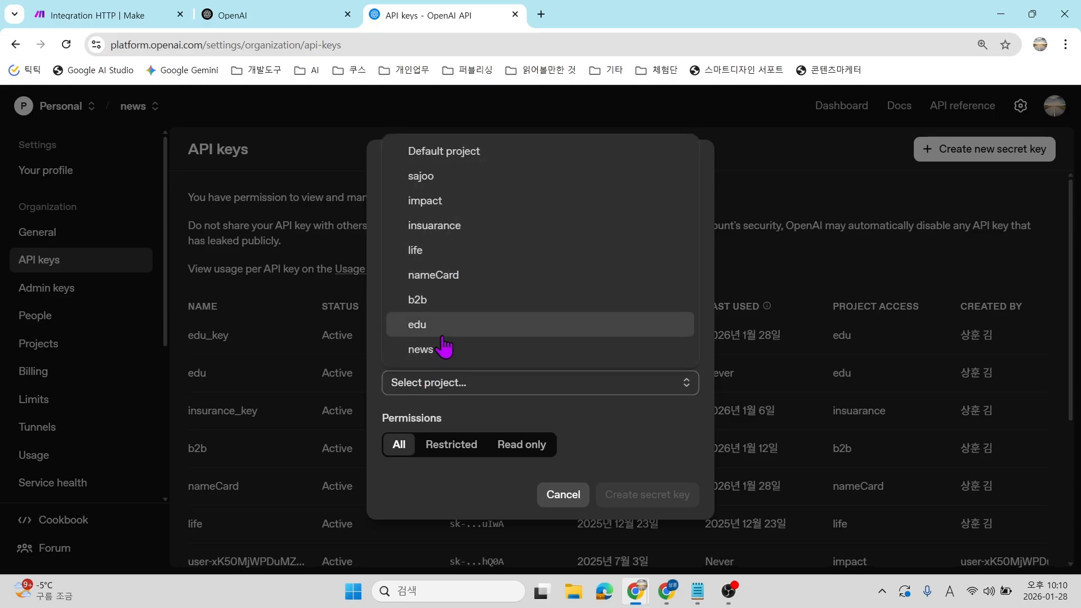
pyautogui.click(440, 352)
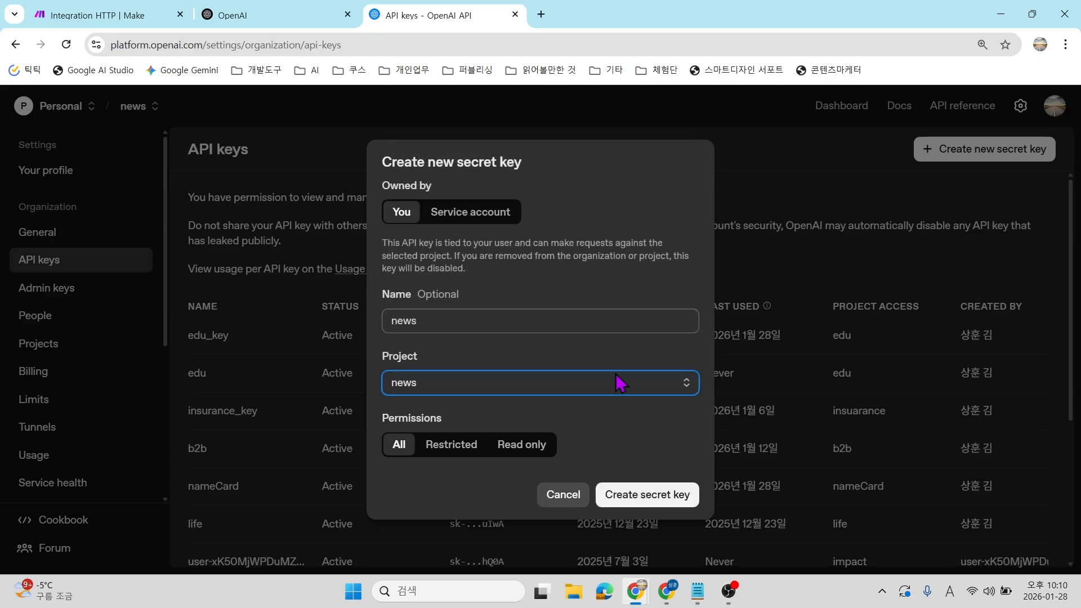
pyautogui.click(617, 496)
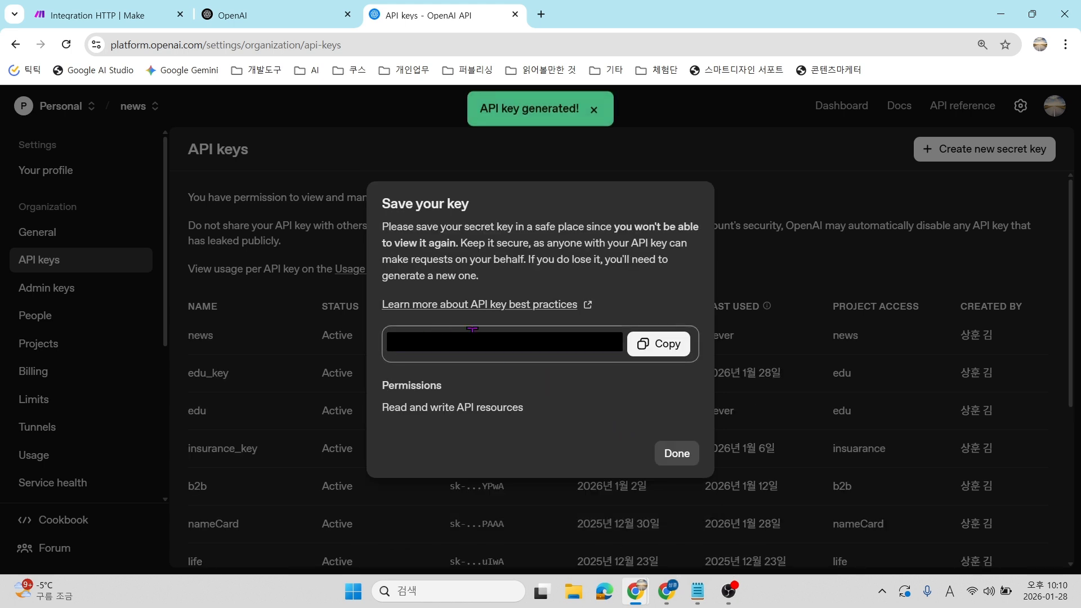
pyautogui.click(670, 350)
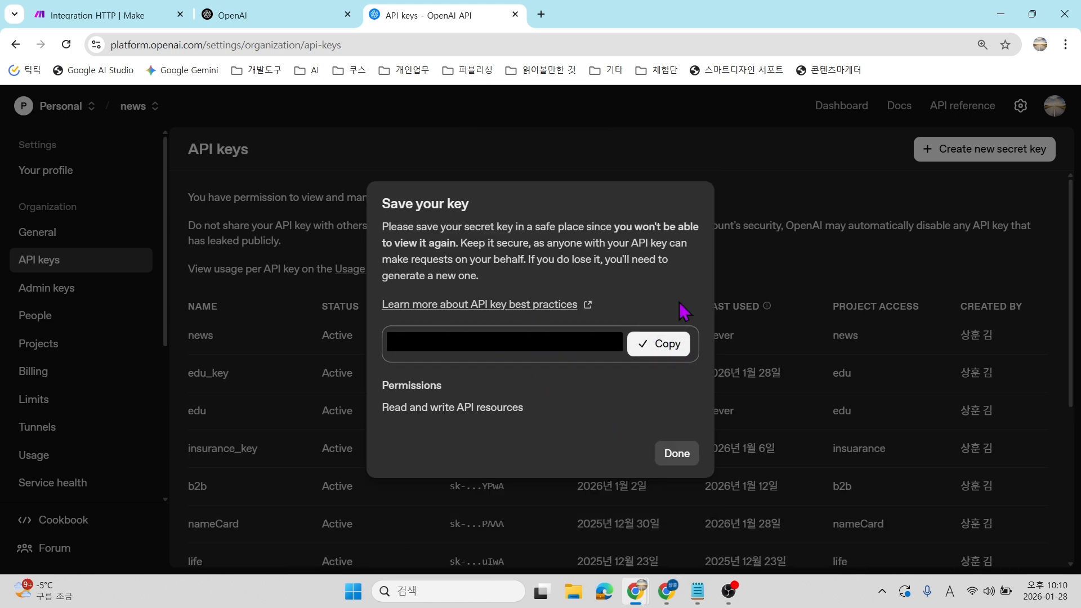
pyautogui.click(670, 455)
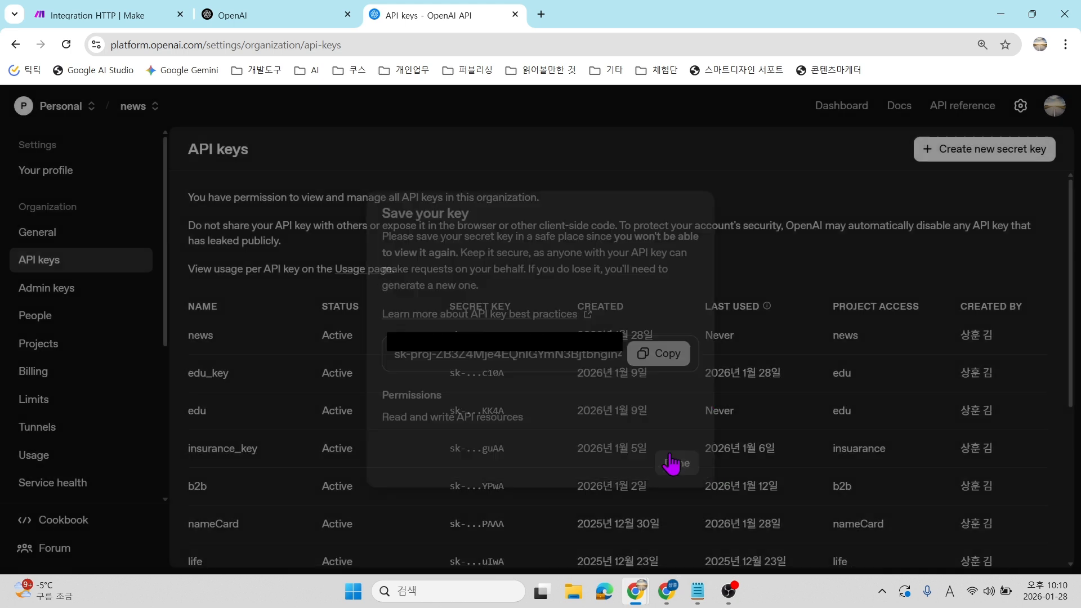
pyautogui.moveTo(425, 352); pyautogui.dragTo(376, 340)
pyautogui.click(376, 340)
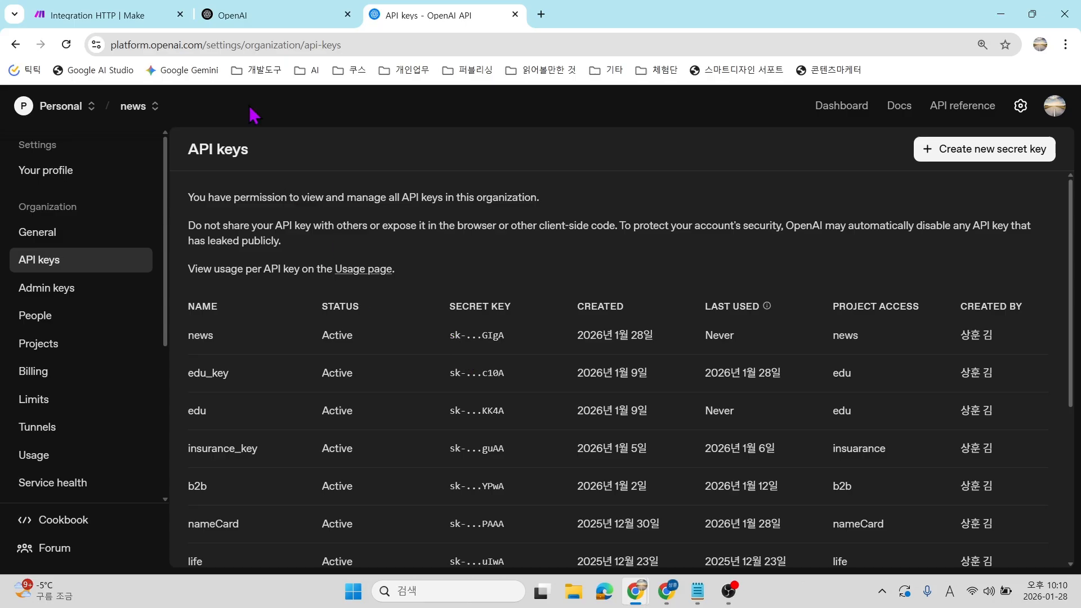
pyautogui.click(112, 15)
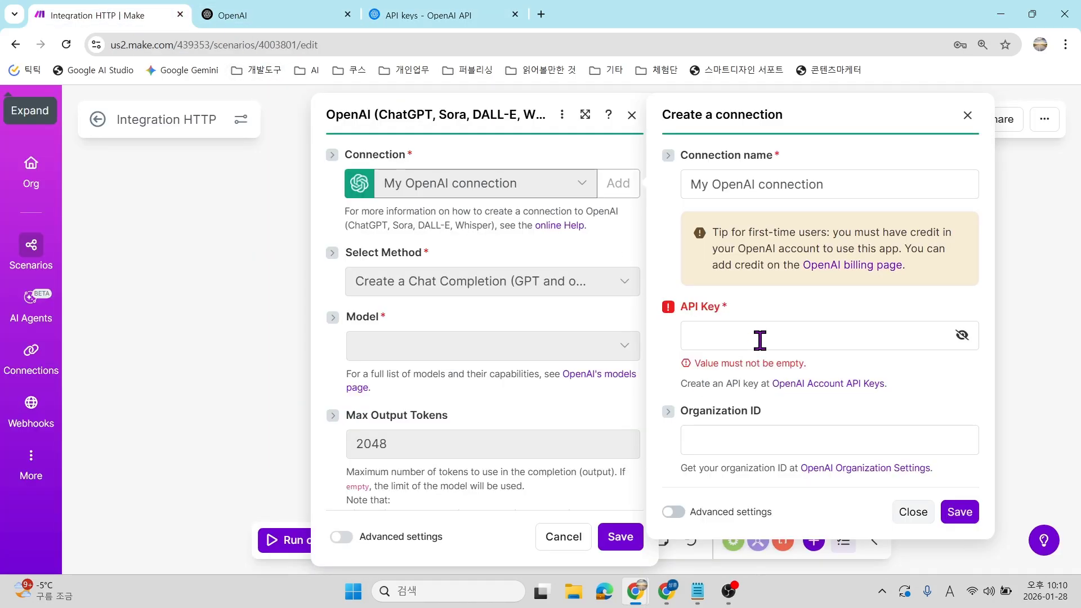
# Paste the copied key into the API Key field and save the new OpenAI connection.
pyautogui.click(743, 324)
pyautogui.hotkey('ctrl', 'v')
pyautogui.click(825, 300)
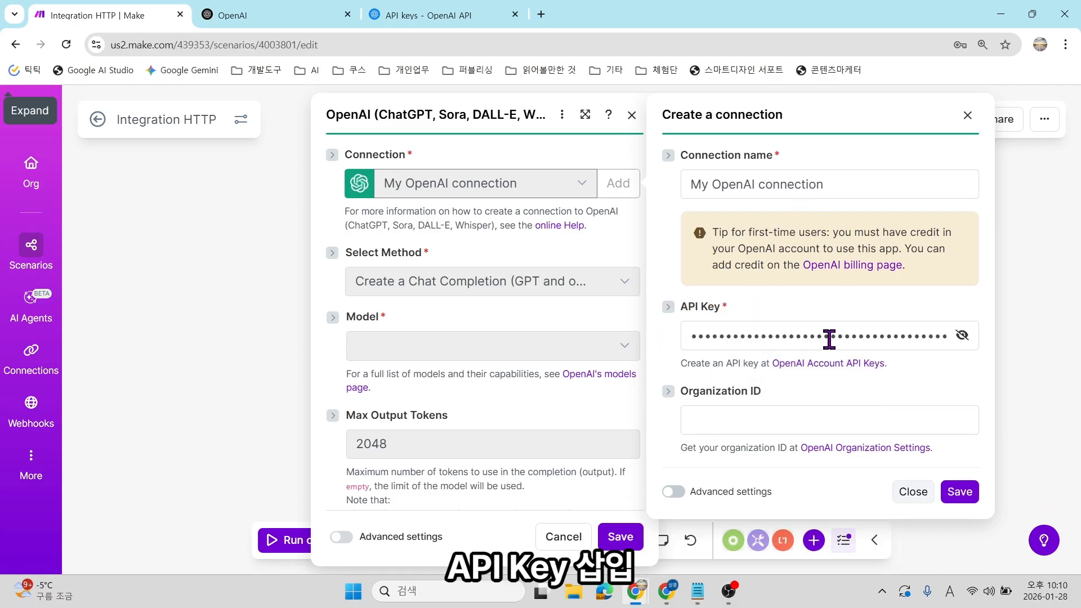
pyautogui.click(960, 492)
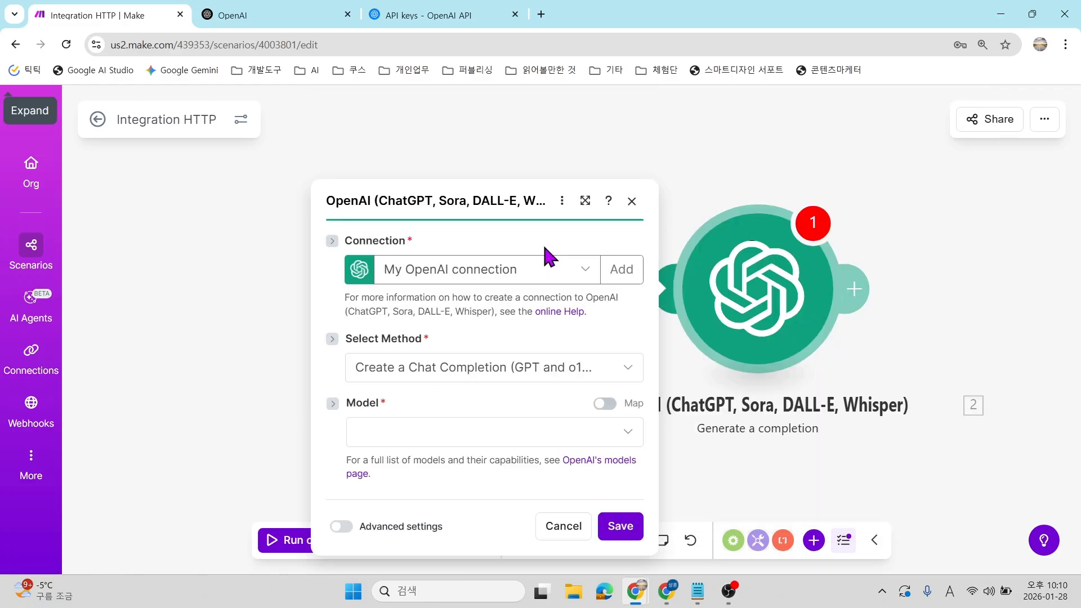
pyautogui.click(503, 201)
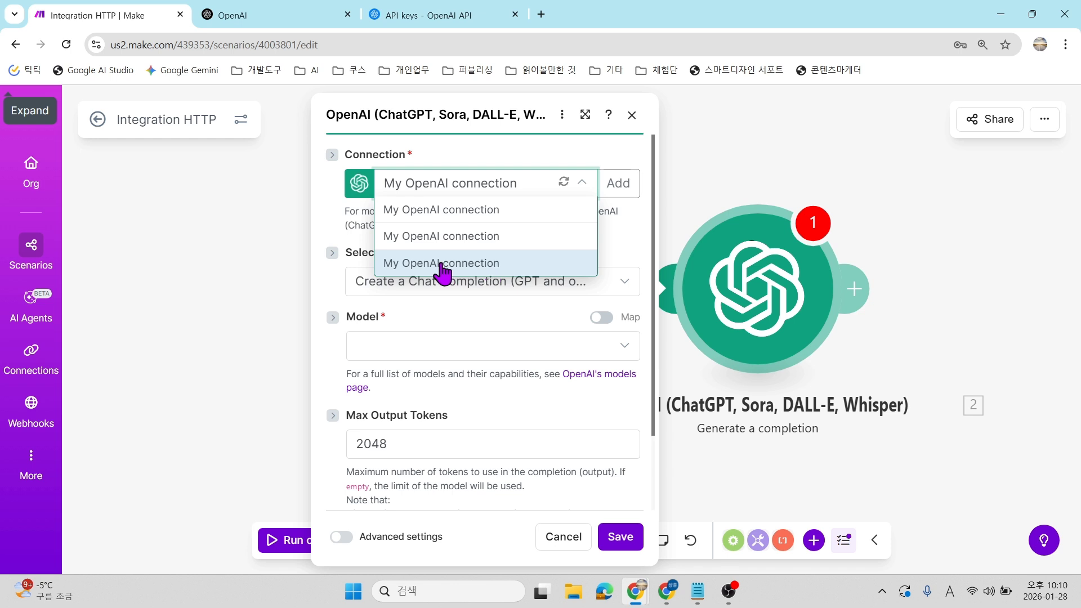
# Select My OpenAI connection and set the model to gpt-4.1 (system) via a '4.' search.
pyautogui.click(443, 263)
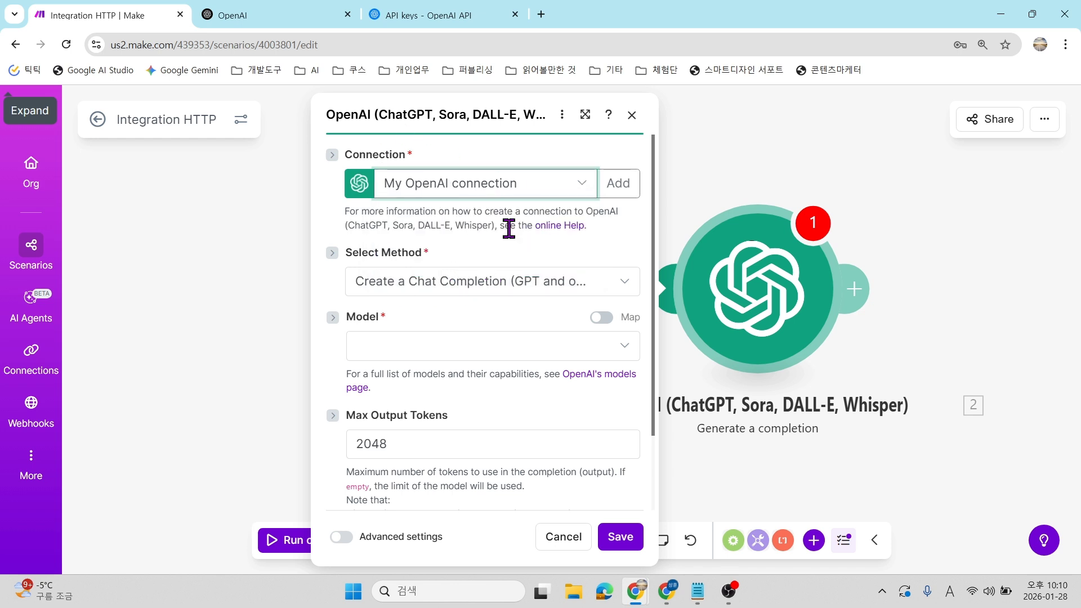
pyautogui.scroll(-2, 492, 235)
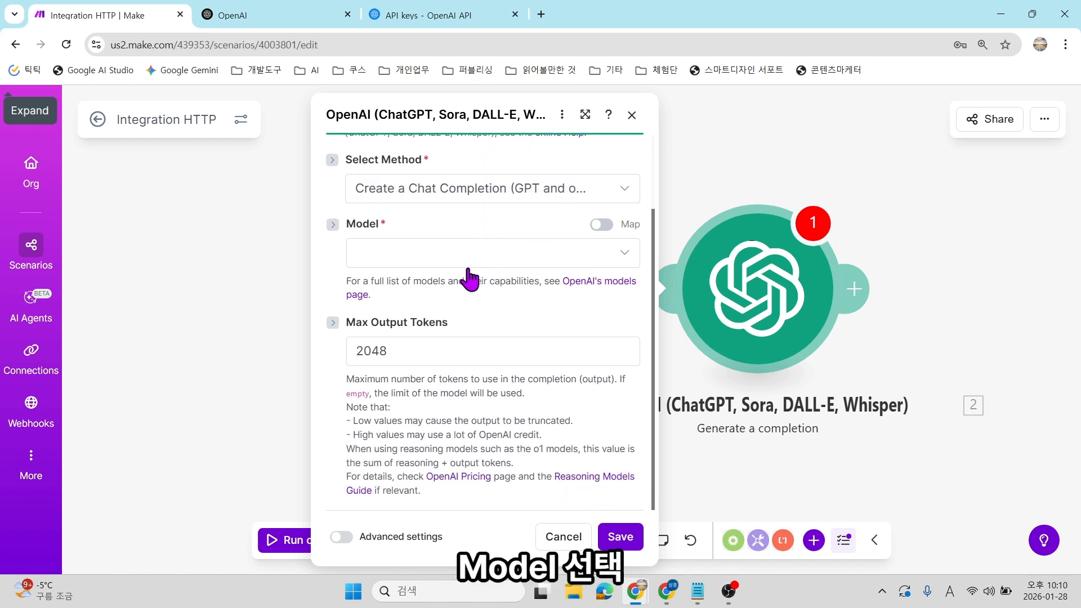
pyautogui.click(467, 263)
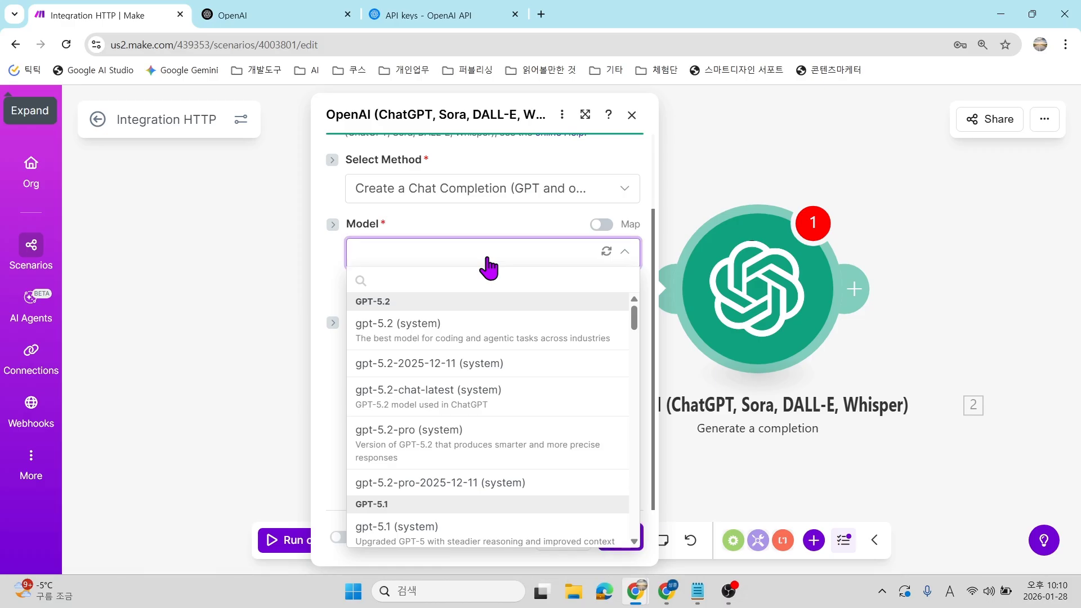
pyautogui.click(441, 288)
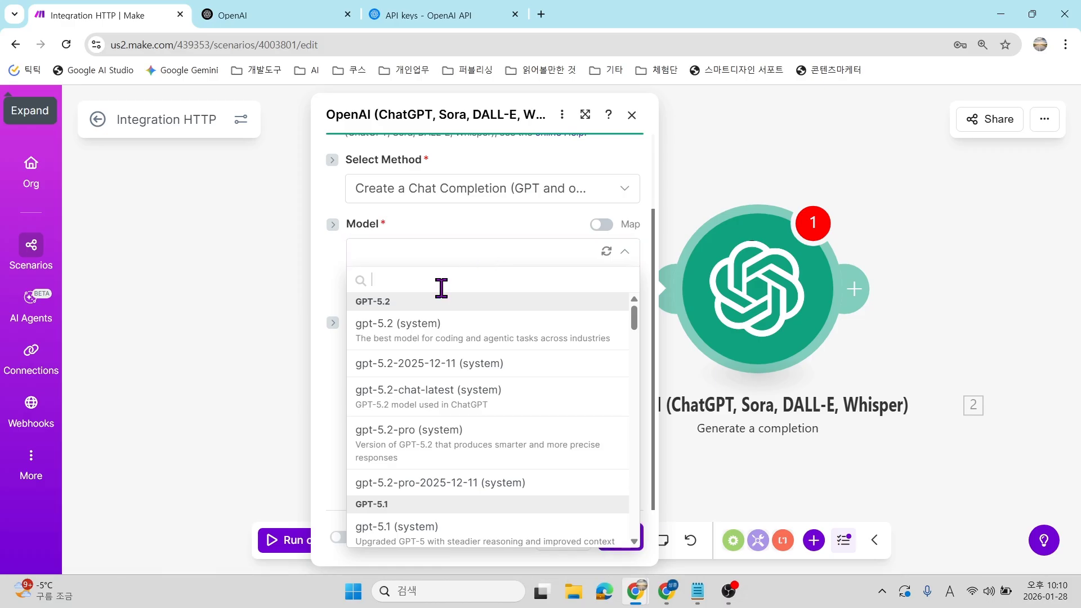
pyautogui.write('4.1')
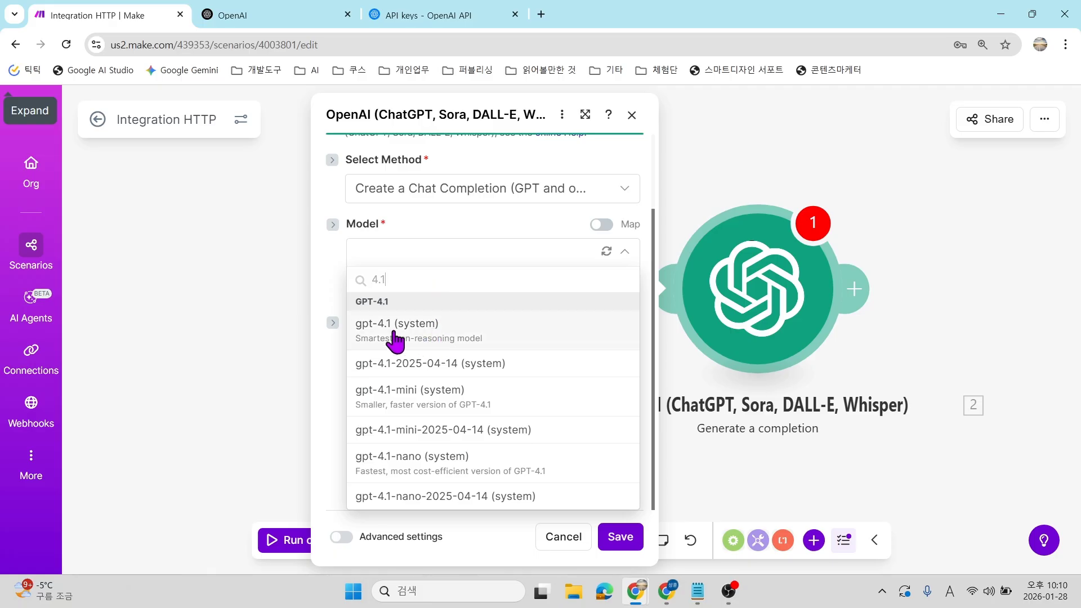
pyautogui.click(453, 333)
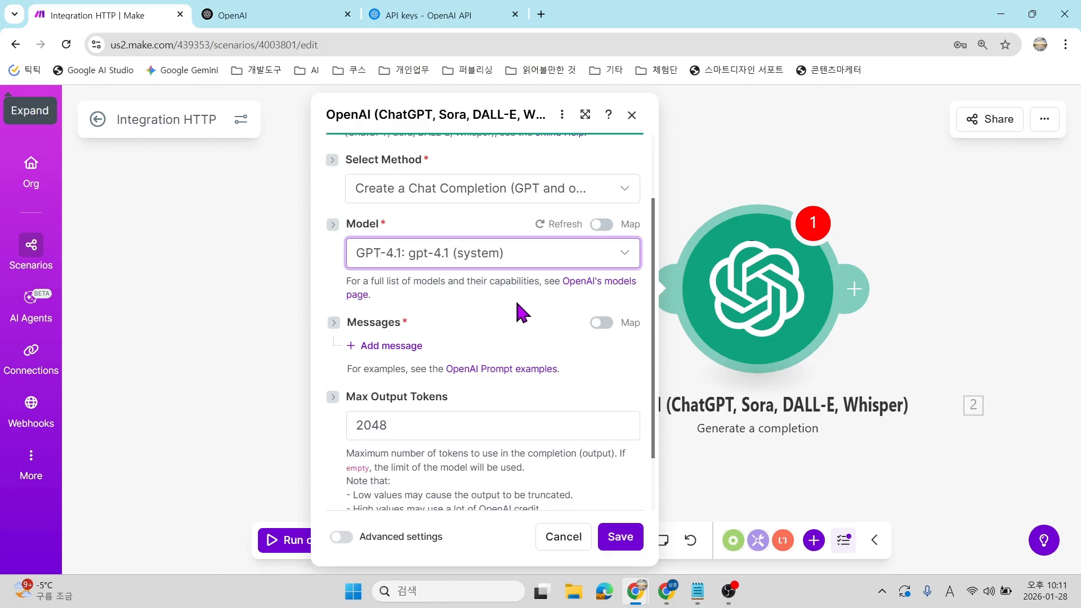
pyautogui.scroll(-2, 515, 298)
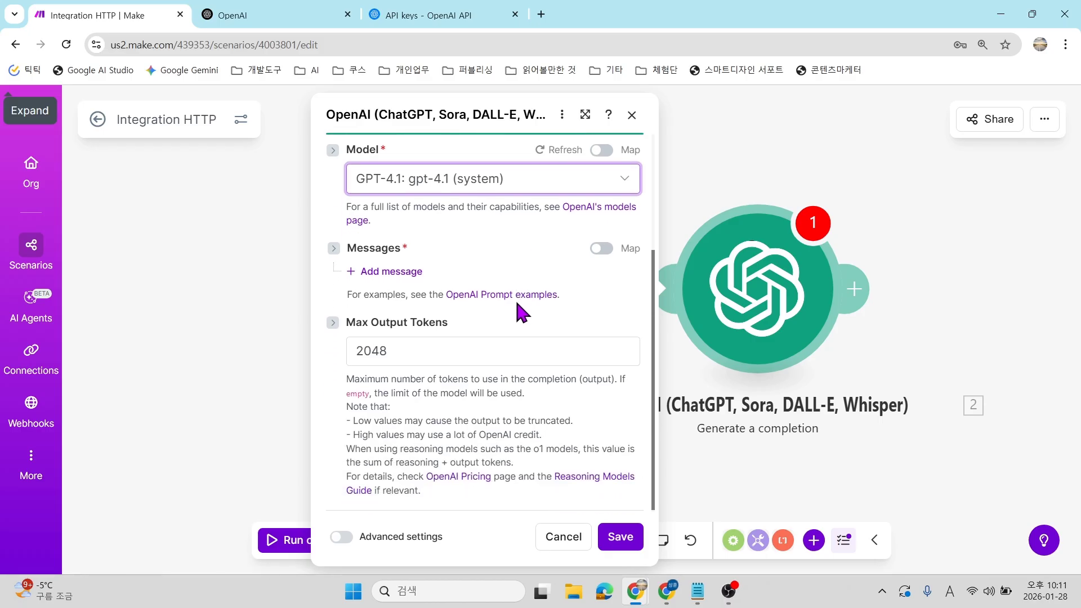
# Add Message 1 with role User and place the cursor in its Text Content field.
pyautogui.click(390, 273)
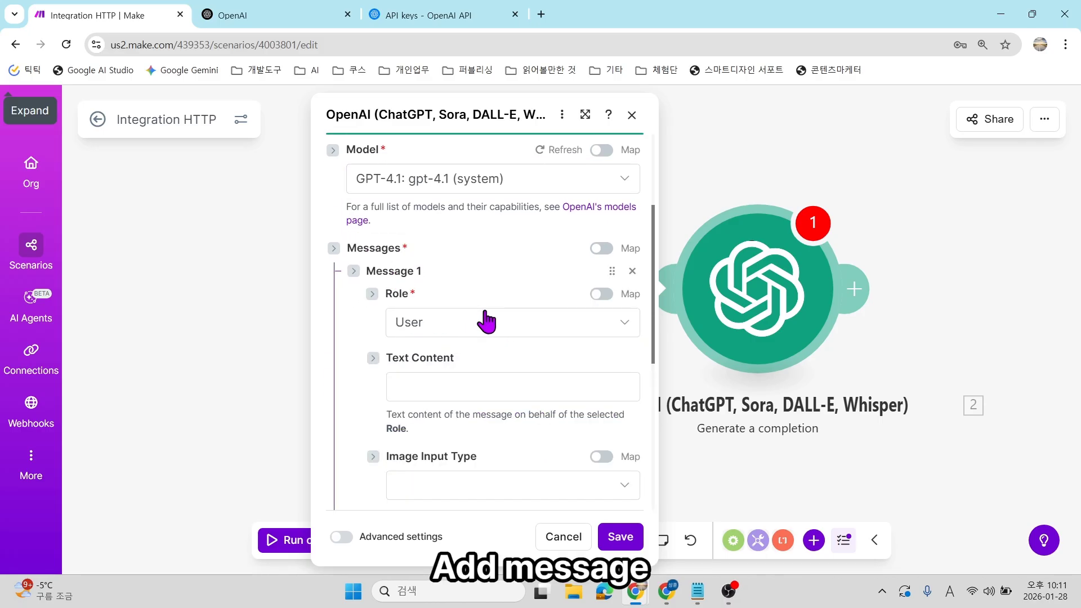
pyautogui.scroll(-1, 486, 322)
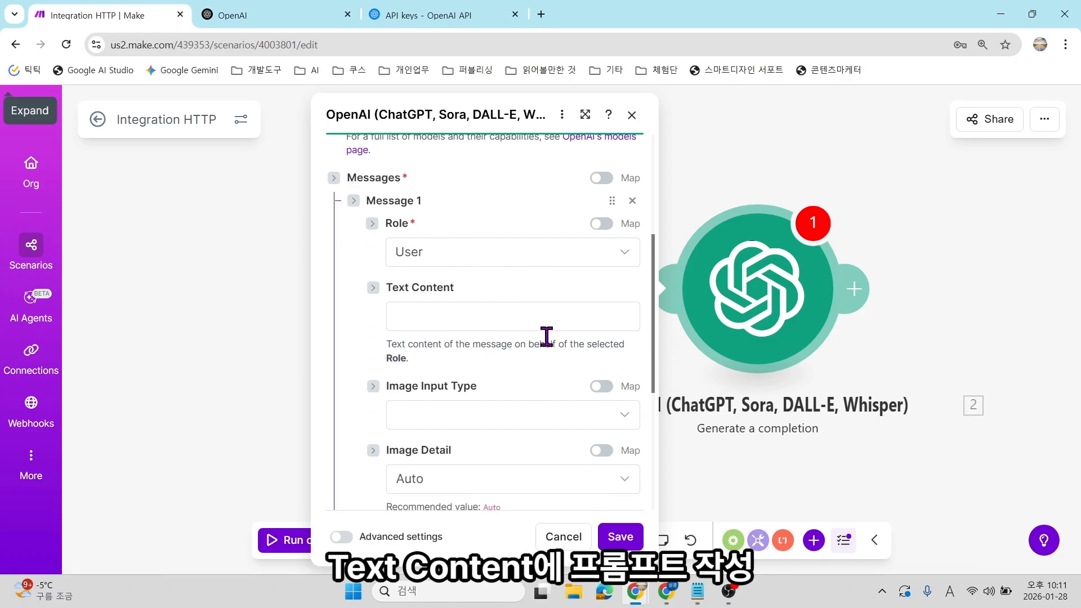
pyautogui.click(434, 320)
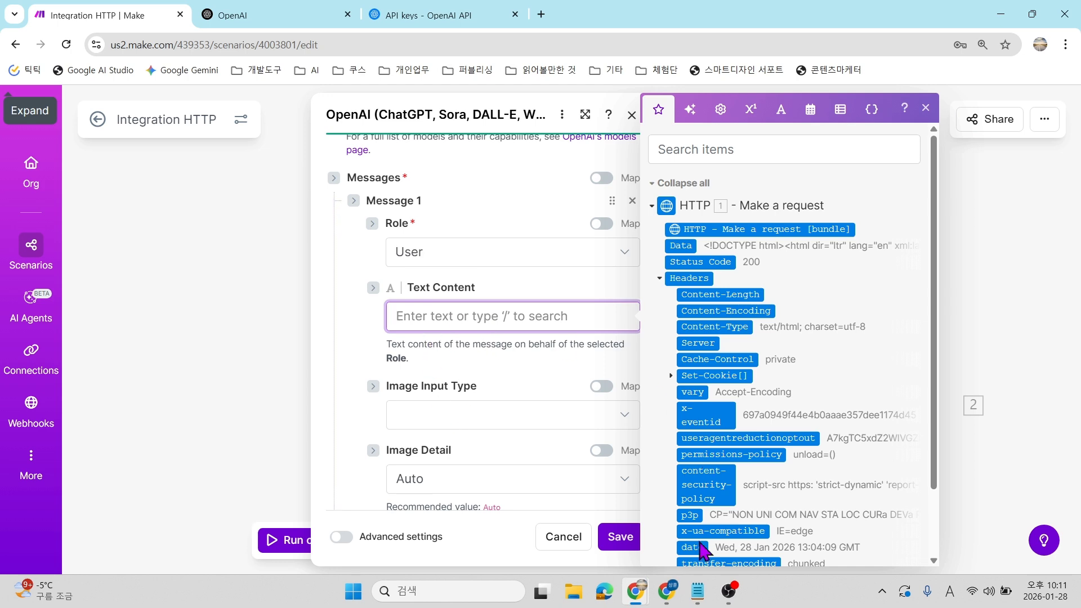
# In Notion's '매일 뉴스 기사 보기' page, select the 2. OpenAI prompt and JSON template.
pyautogui.click(666, 591)
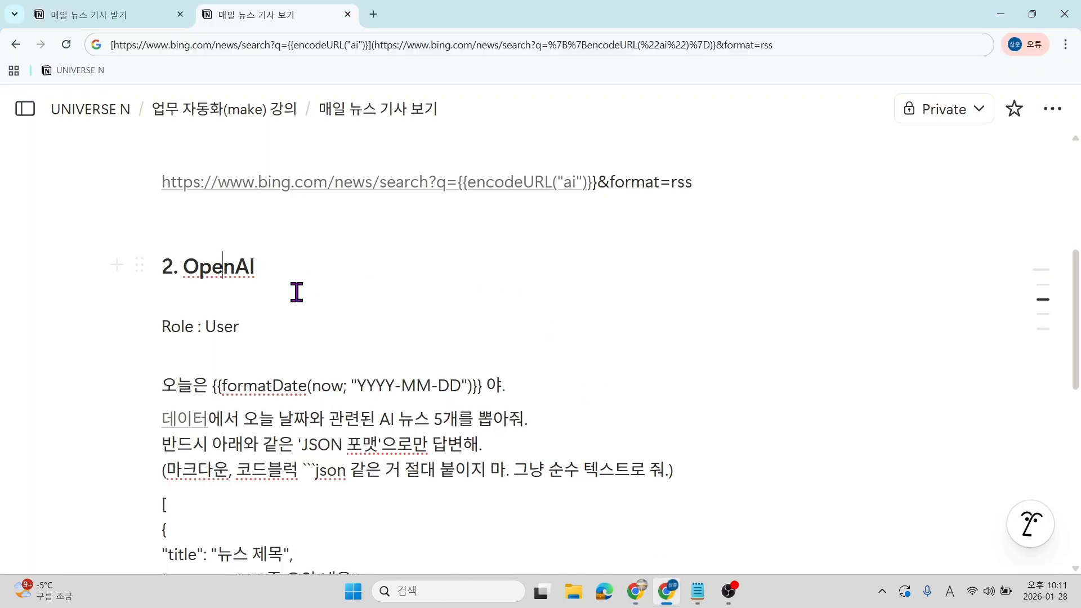
pyautogui.scroll(-2, 242, 368)
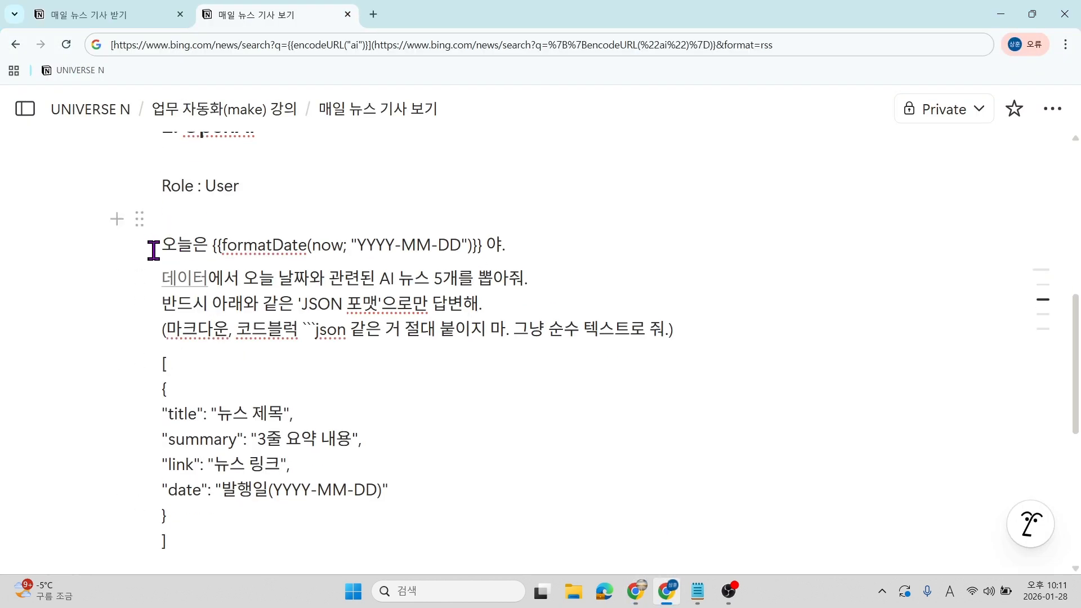
pyautogui.scroll(-4, 253, 366)
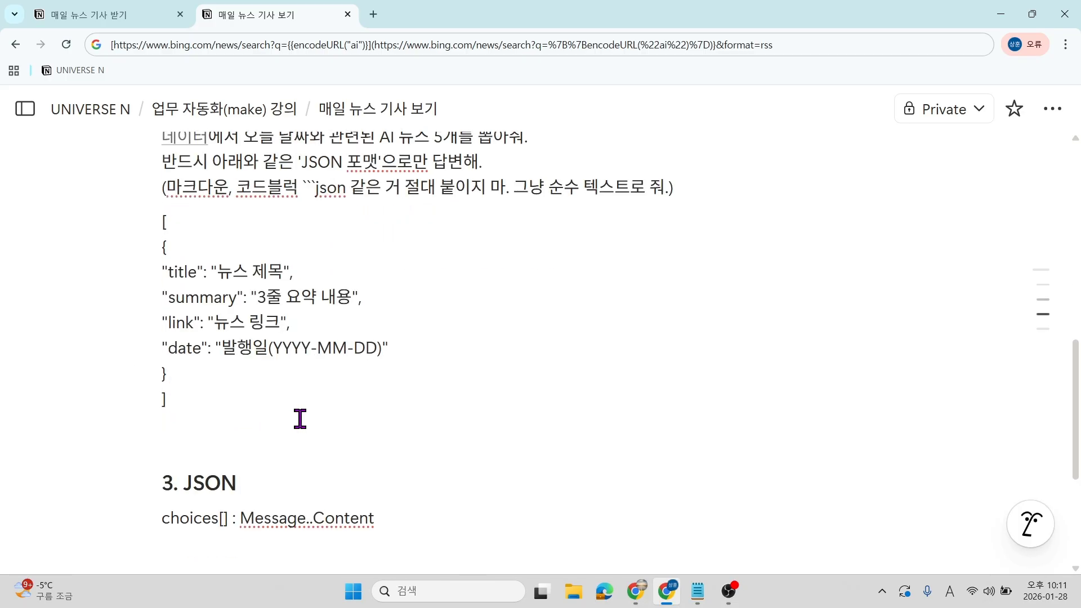
pyautogui.scroll(2, 276, 366)
pyautogui.keyDown('shift'); pyautogui.click(228, 407); pyautogui.keyUp('shift')
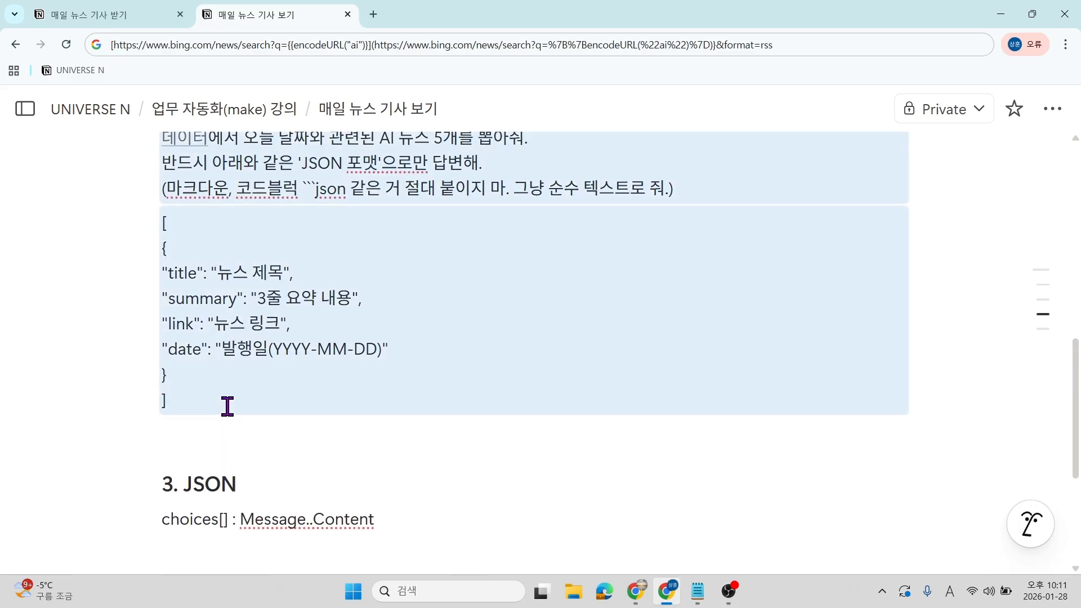
# Paste the copied news prompt with its JSON template into Message 1 Text Content.
pyautogui.click(992, 14)
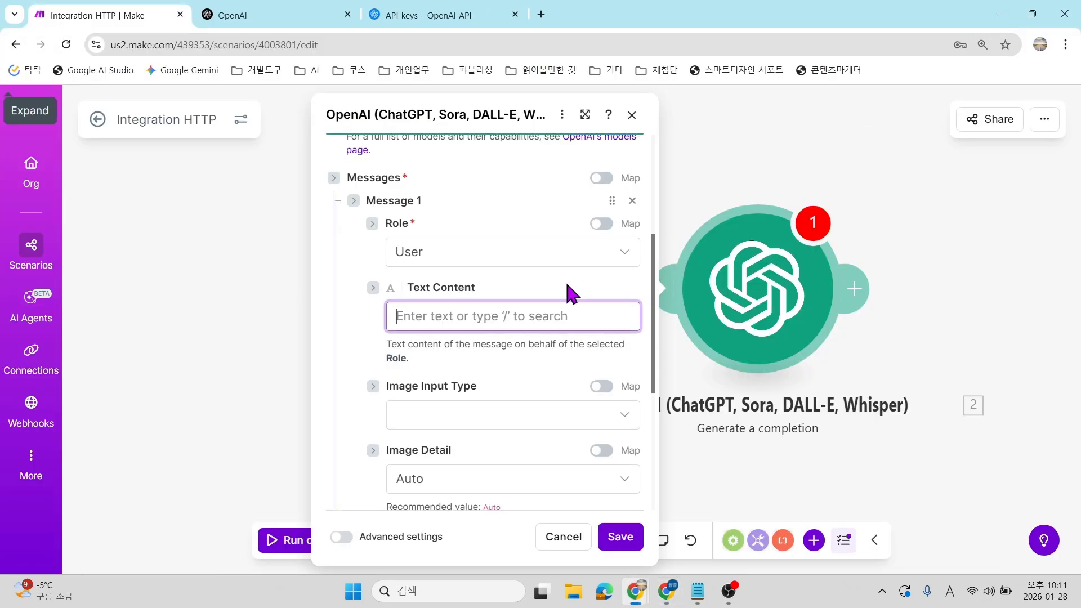
pyautogui.click(533, 313)
pyautogui.hotkey('ctrl', 'v')
pyautogui.scroll(1, 533, 302)
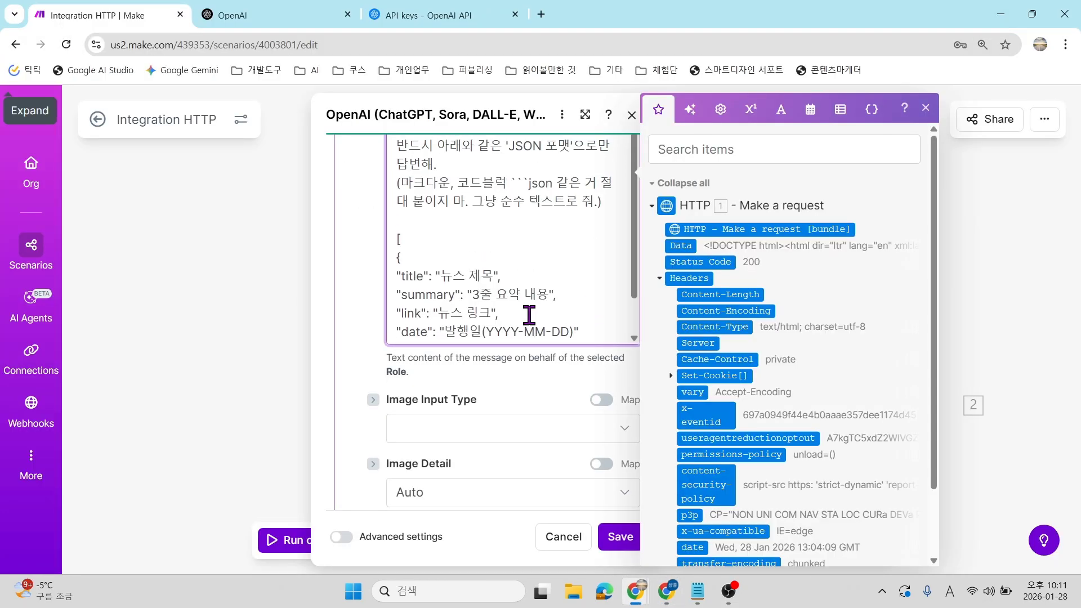
pyautogui.scroll(5, 513, 391)
pyautogui.keyDown('ctrl'); pyautogui.scroll(2, 620, 365); pyautogui.keyUp('ctrl')
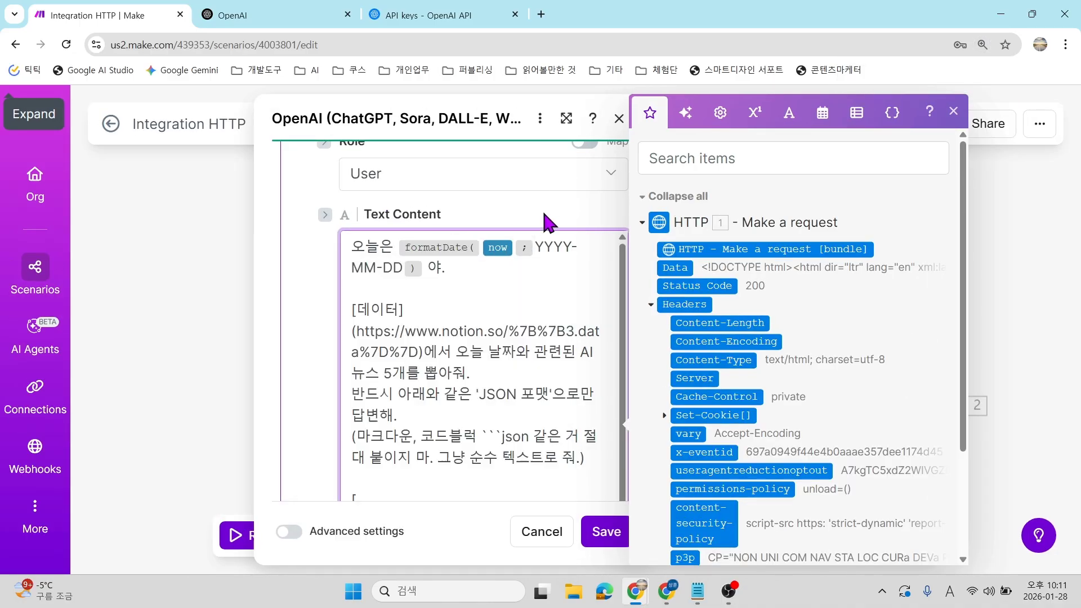
pyautogui.click(542, 208)
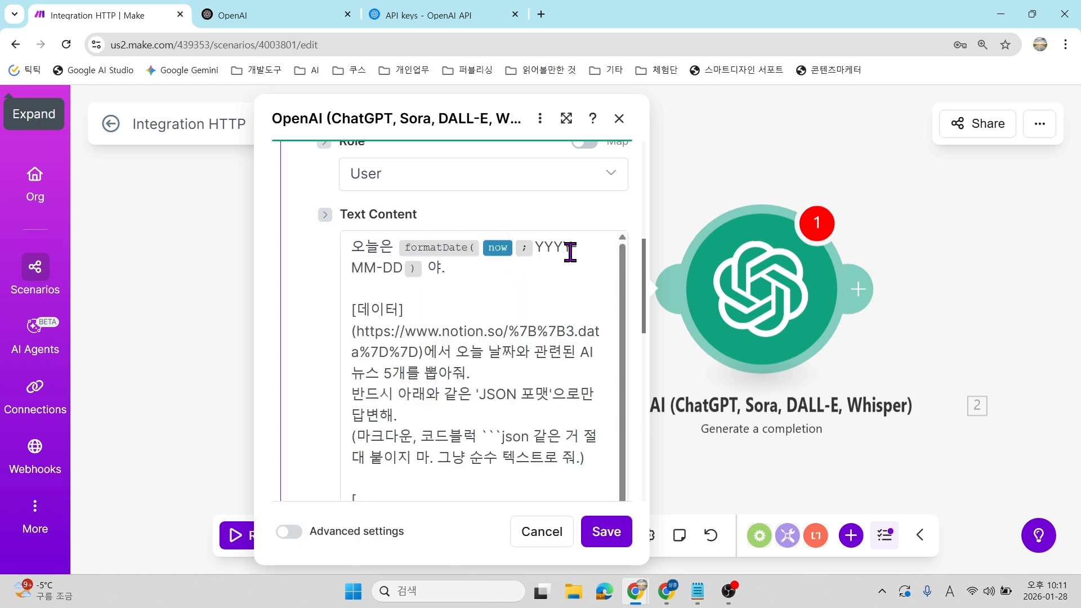
# Delete the leftover Notion URL following [데이터] in the prompt.
pyautogui.click(494, 269)
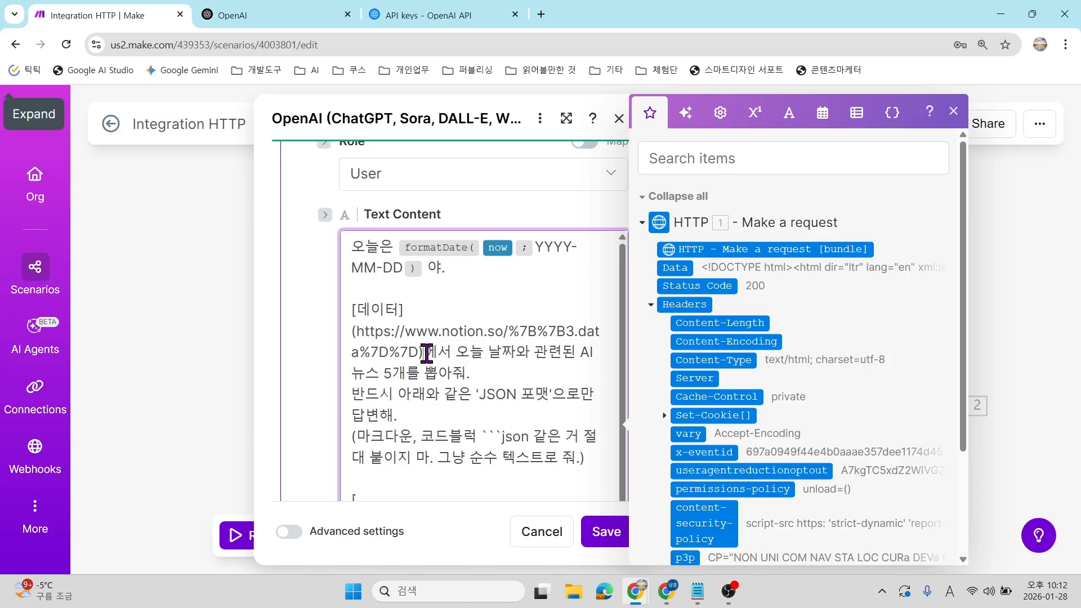
pyautogui.press('BackSpace')
pyautogui.press('BackSpace')
pyautogui.press('BackSpace')
pyautogui.press('BackSpace')
pyautogui.press('BackSpace')
pyautogui.press('BackSpace')
pyautogui.press('BackSpace')
pyautogui.press('BackSpace')
pyautogui.press('BackSpace')
pyautogui.press('BackSpace')
pyautogui.press('BackSpace')
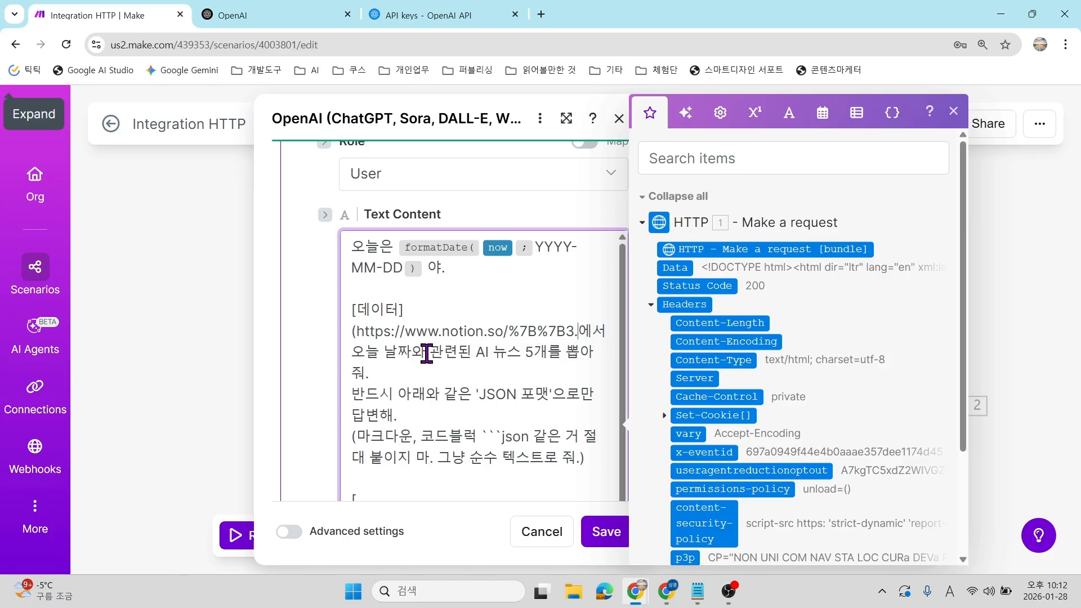
pyautogui.press('BackSpace')
pyautogui.press('BackSpace')
pyautogui.press('BackSpace')
pyautogui.press('BackSpace')
pyautogui.press('BackSpace')
pyautogui.press('BackSpace')
pyautogui.press('BackSpace')
pyautogui.press('BackSpace')
pyautogui.press('BackSpace')
pyautogui.press('BackSpace')
pyautogui.press('BackSpace')
pyautogui.press('BackSpace')
pyautogui.press('BackSpace')
pyautogui.press('BackSpace')
pyautogui.press('BackSpace')
pyautogui.press('BackSpace')
pyautogui.press('BackSpace')
pyautogui.press('BackSpace')
pyautogui.press('BackSpace')
pyautogui.press('BackSpace')
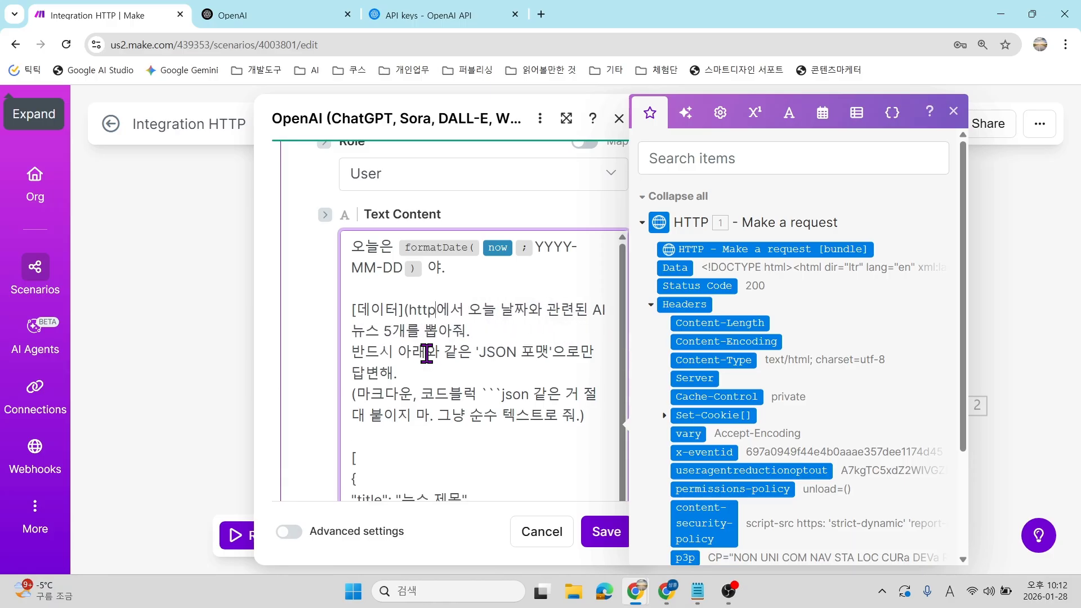
pyautogui.press('BackSpace')
pyautogui.press('BackSpace')
pyautogui.press('BackSpace')
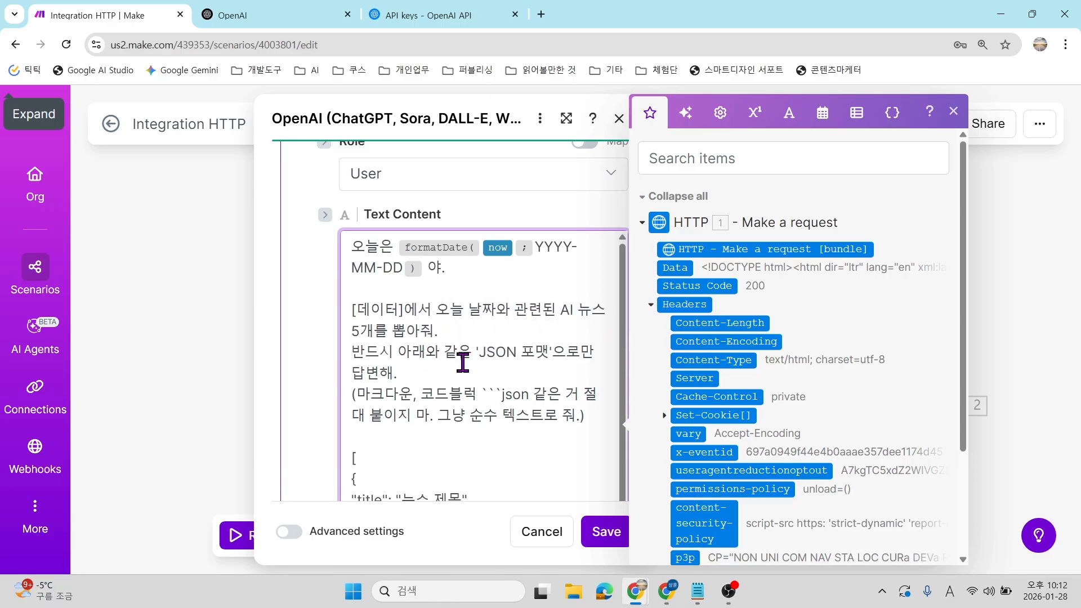
pyautogui.moveTo(357, 330); pyautogui.dragTo(439, 333)
pyautogui.click(498, 352)
pyautogui.doubleClick(496, 353)
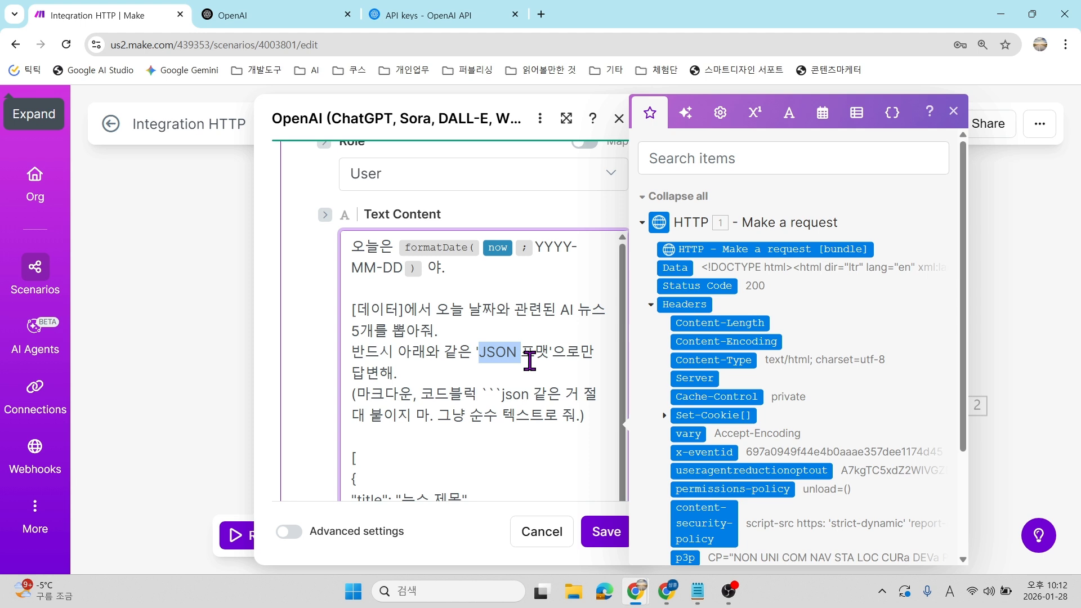
pyautogui.scroll(-3, 482, 406)
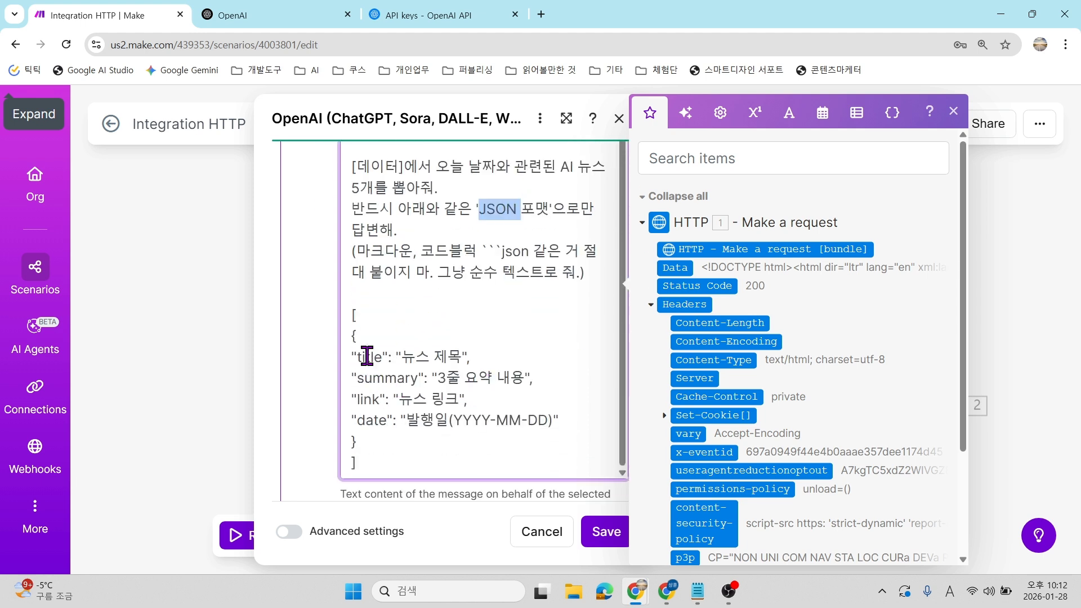
pyautogui.doubleClick(370, 357)
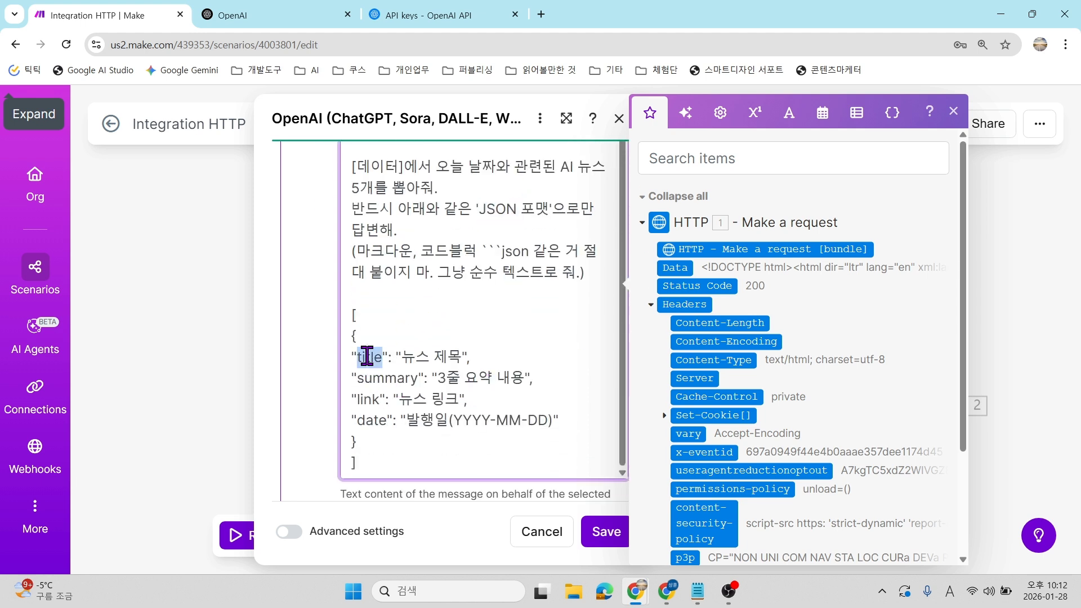
pyautogui.doubleClick(388, 378)
pyautogui.doubleClick(481, 377)
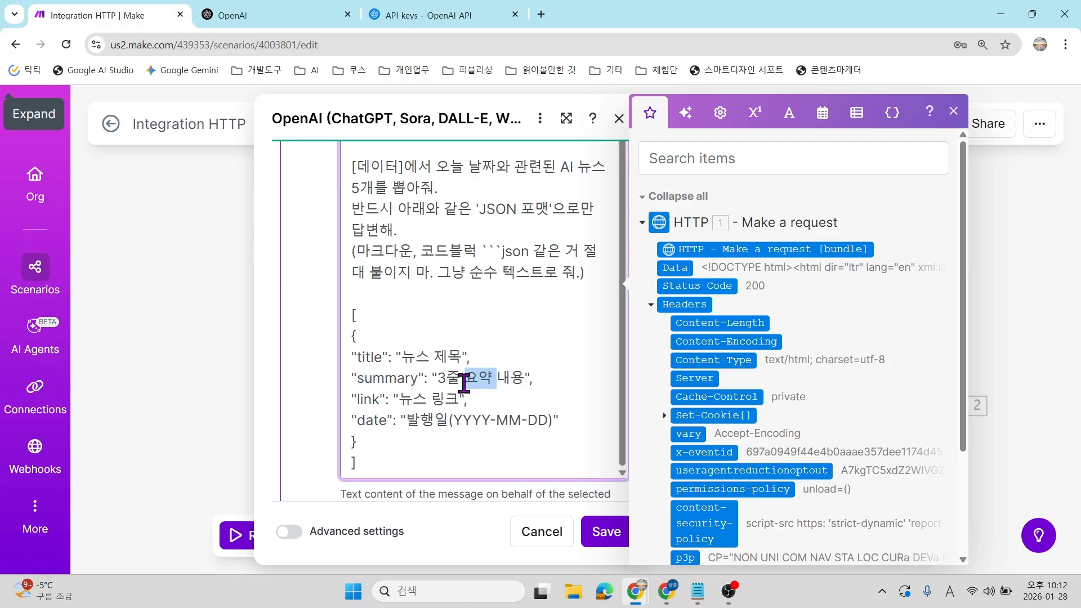
pyautogui.doubleClick(370, 399)
pyautogui.doubleClick(373, 420)
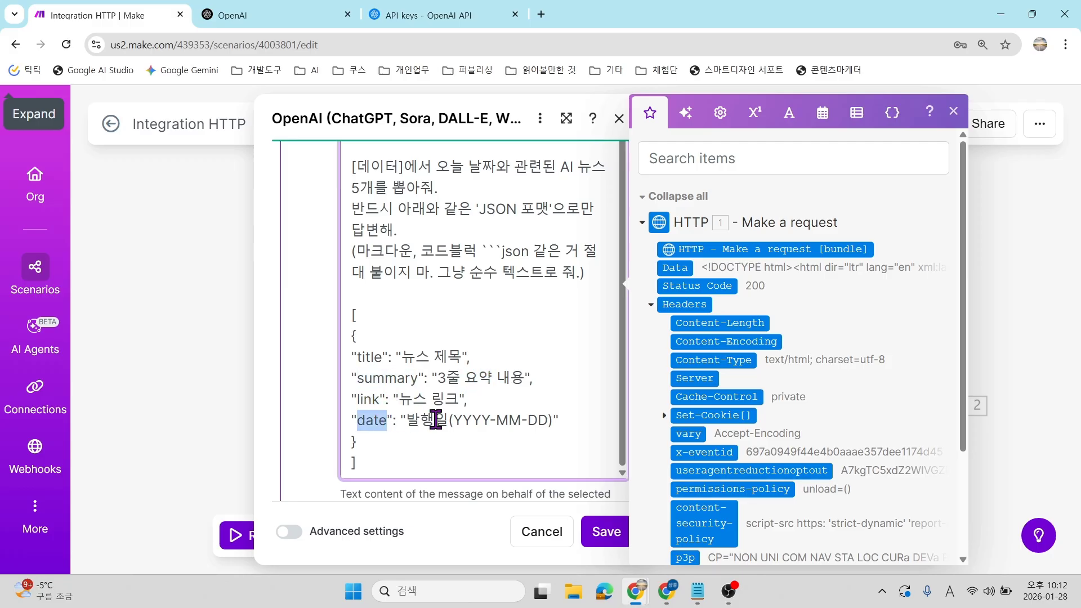
pyautogui.scroll(-4, 436, 419)
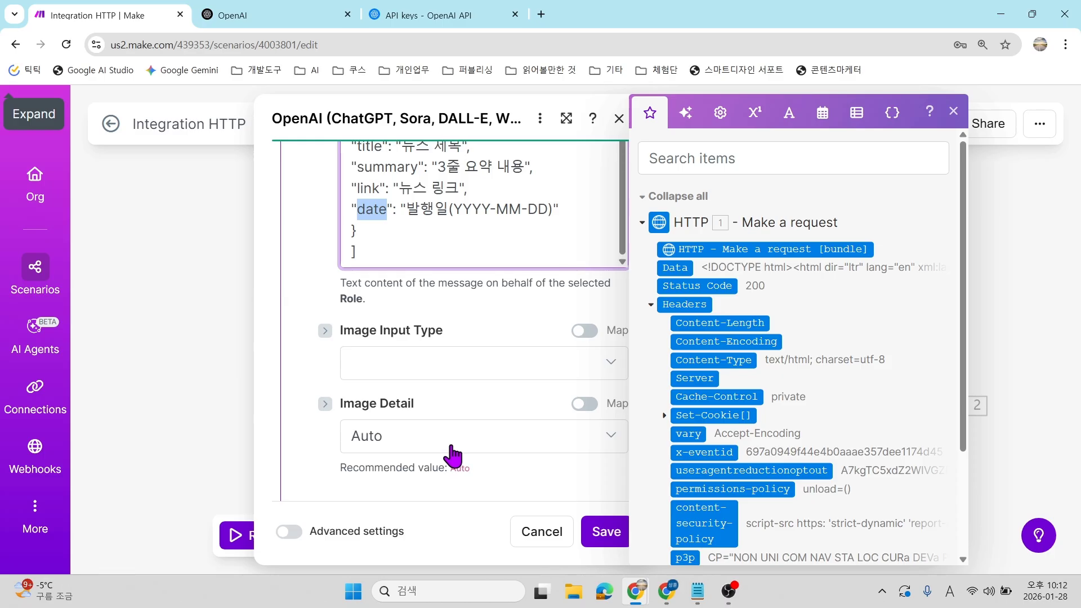
pyautogui.click(421, 259)
pyautogui.scroll(2, 416, 292)
pyautogui.hotkey('alt', 'Tab')
# Add a '[데이터] : 3.Data' line below the Notion JSON template and copy its '[데이터] :' label.
pyautogui.click(238, 415)
pyautogui.scroll(3, 256, 463)
pyautogui.scroll(-1, 256, 457)
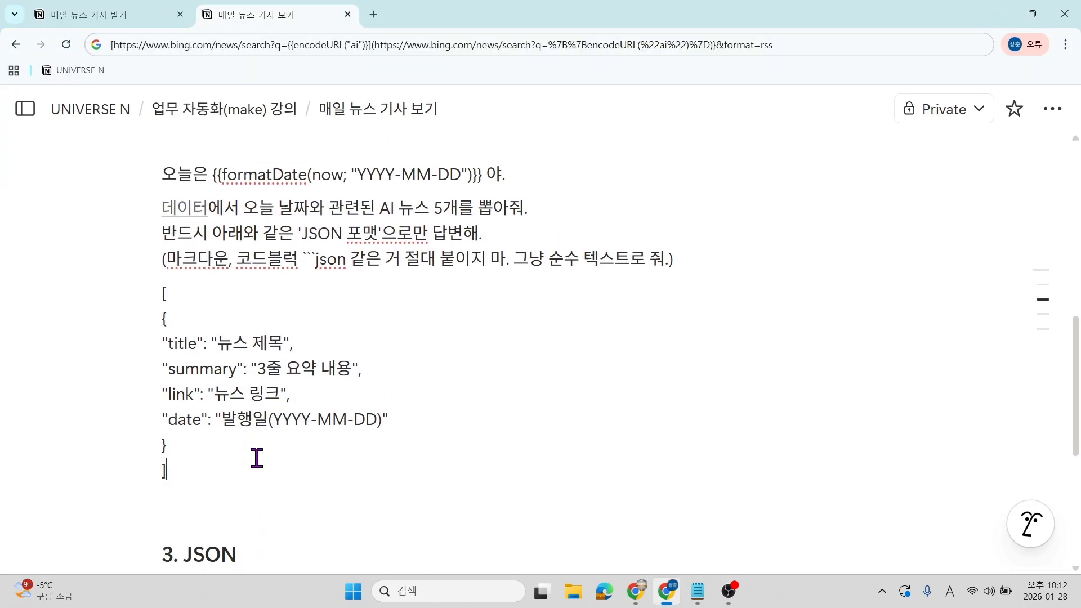
pyautogui.press('Return')
pyautogui.write('p[')
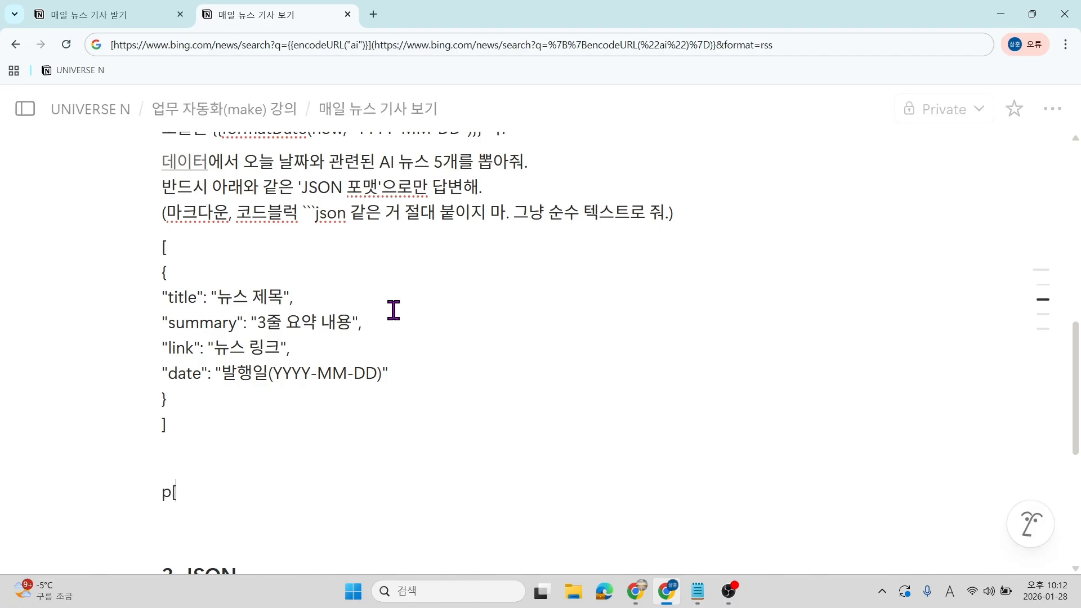
pyautogui.press('BackSpace')
pyautogui.press('BackSpace')
pyautogui.scroll(2, 390, 309)
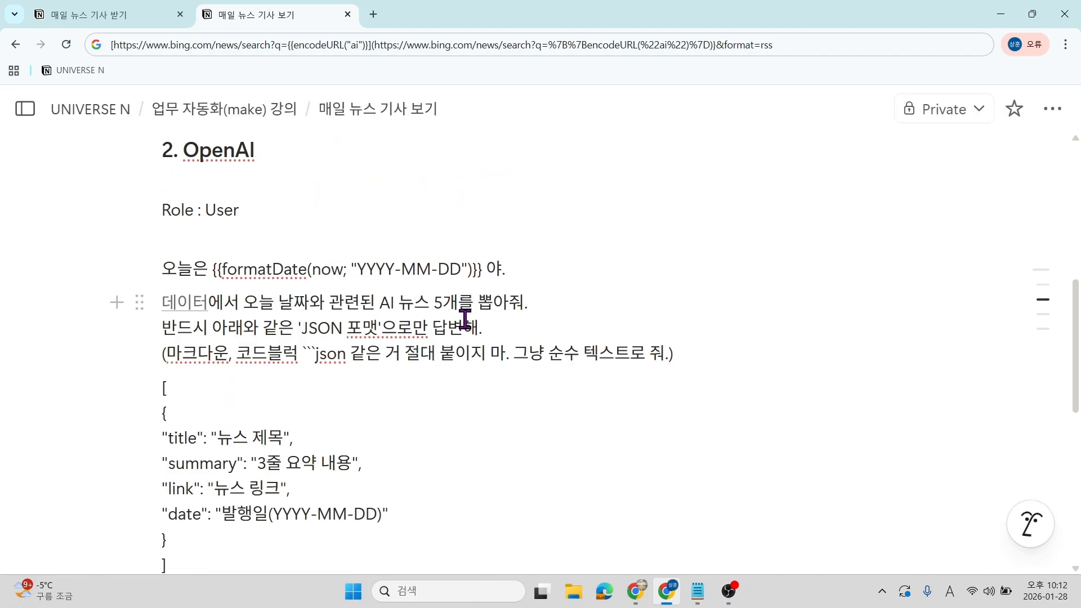
pyautogui.scroll(-2, 465, 319)
pyautogui.write('[')
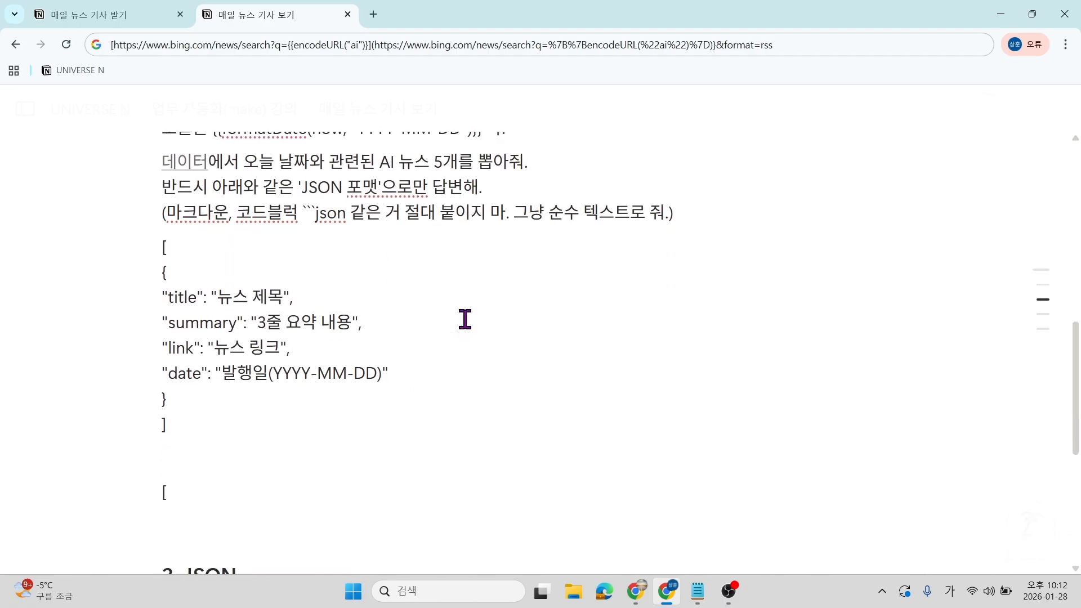
pyautogui.write('데이터] : 3.Data')
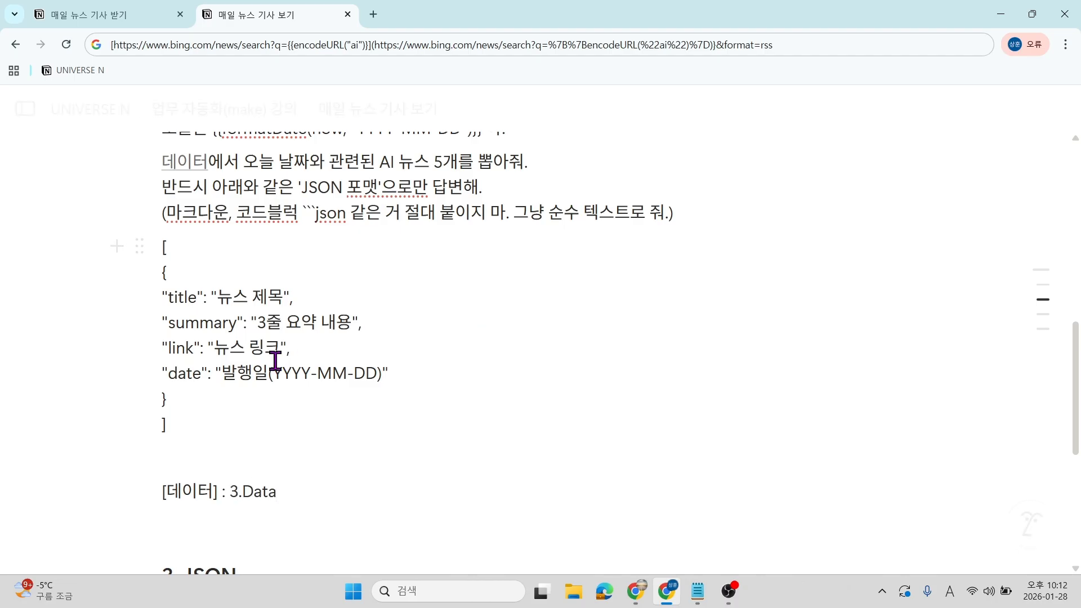
pyautogui.moveTo(228, 491); pyautogui.dragTo(148, 489)
pyautogui.hotkey('ctrl', 'c')
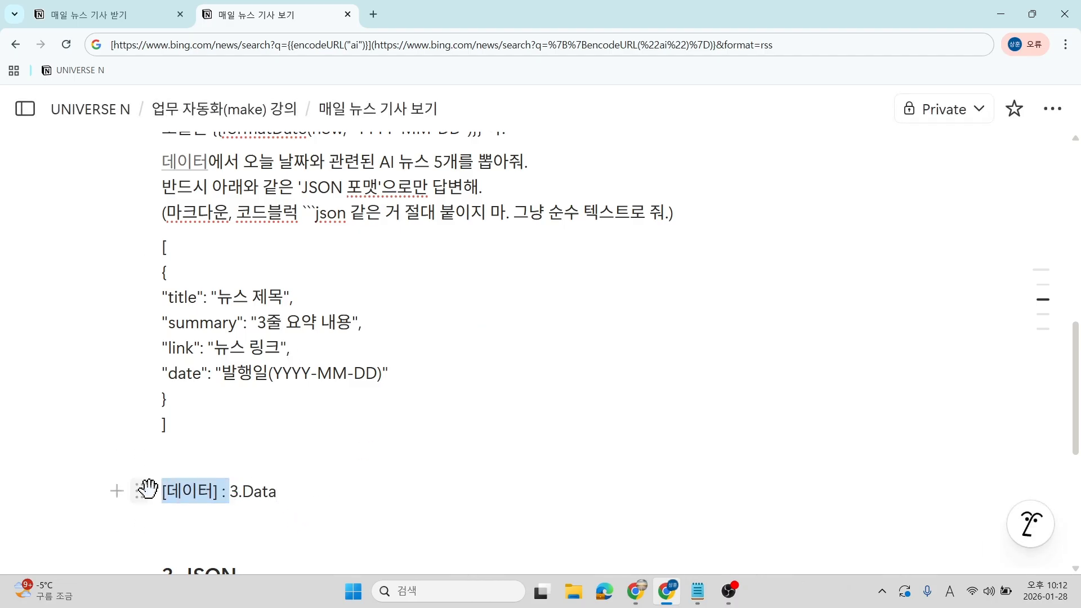
pyautogui.hotkey('alt', 'Tab')
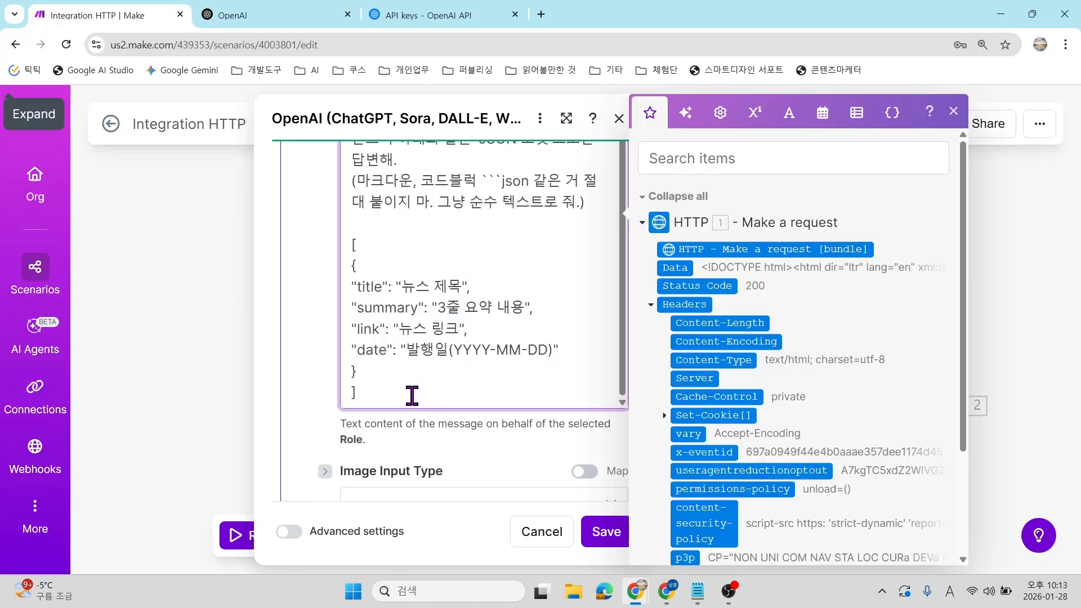
# Append '[데이터] :' with the mapped HTTP 1 Data to the OpenAI prompt and save the module.
pyautogui.hotkey('ctrl', 'v')
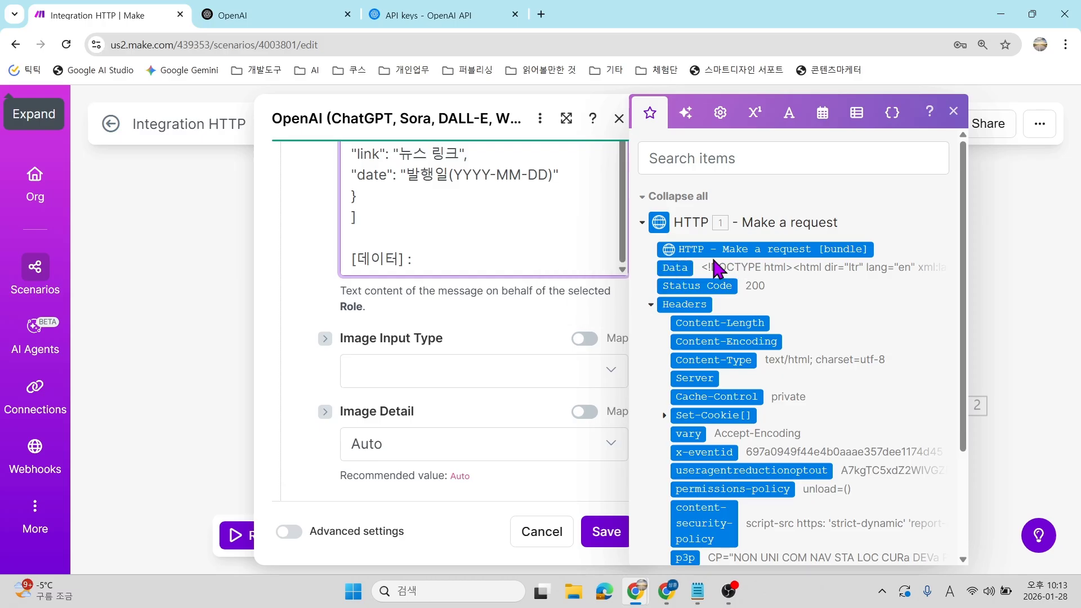
pyautogui.click(673, 268)
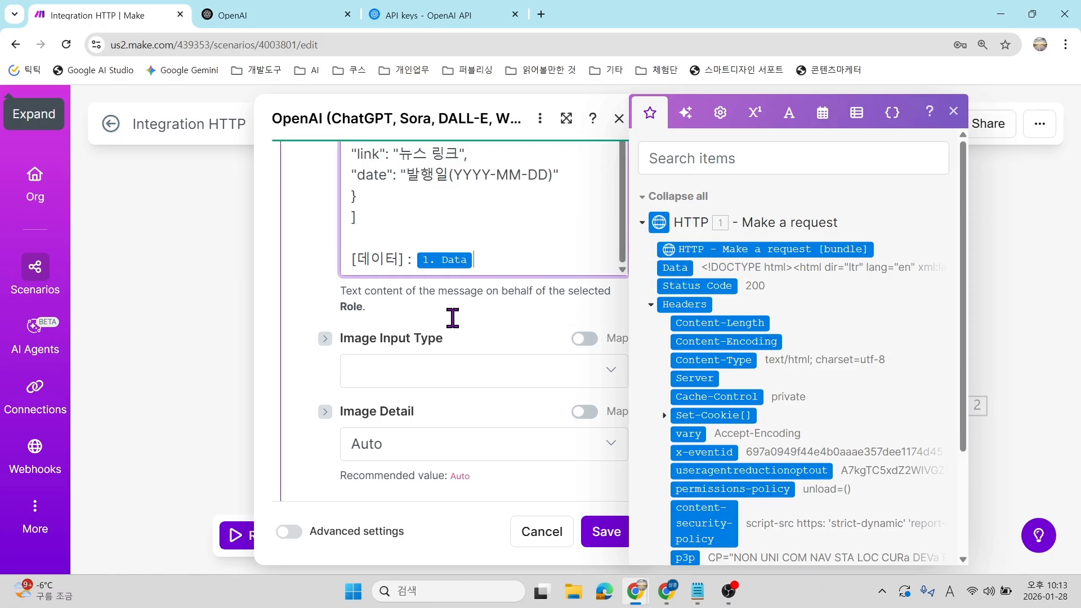
pyautogui.scroll(5, 477, 237)
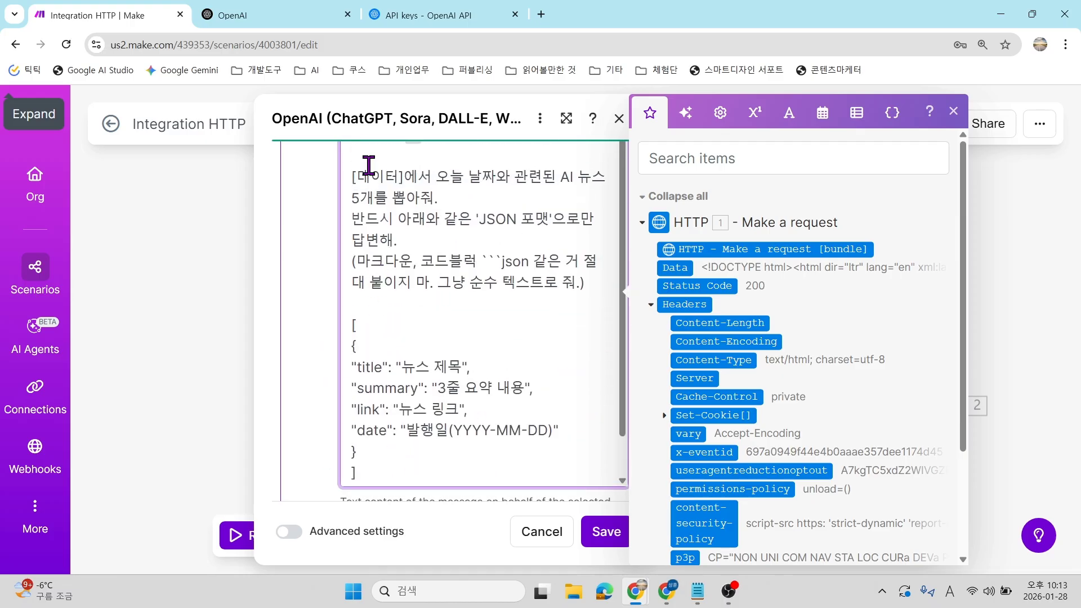
pyautogui.moveTo(355, 175); pyautogui.dragTo(557, 212)
pyautogui.click(531, 232)
pyautogui.scroll(-1, 530, 327)
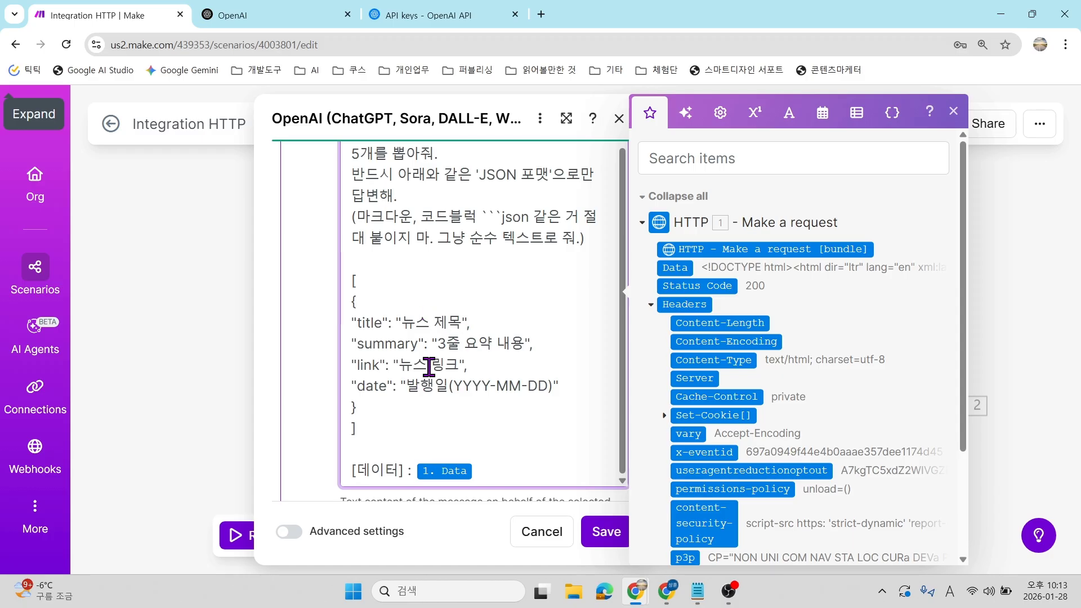
pyautogui.scroll(1, 473, 401)
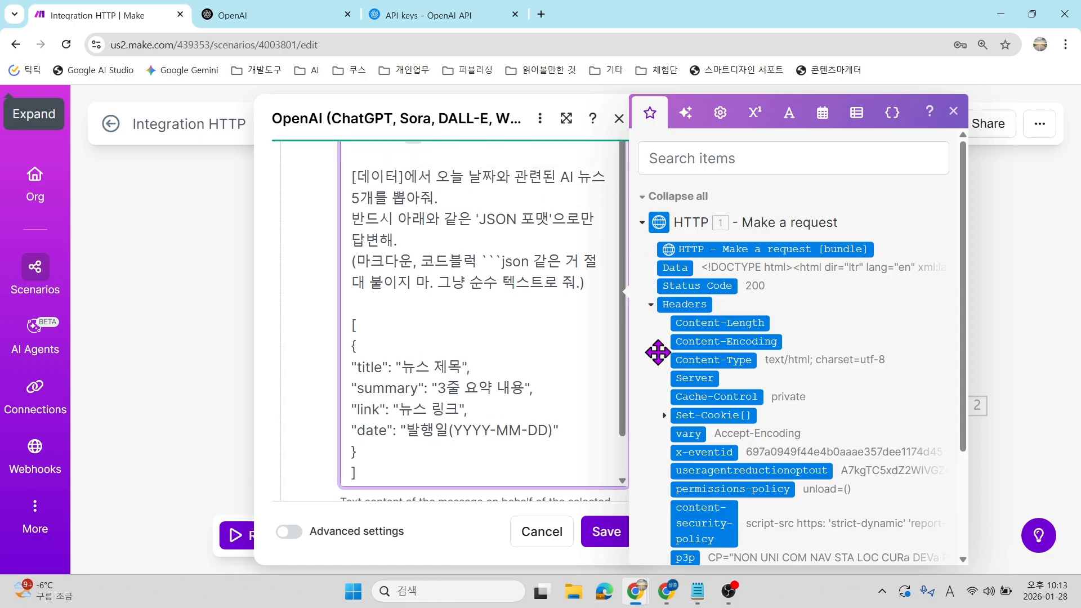
pyautogui.scroll(-1, 422, 354)
pyautogui.scroll(-8, 466, 365)
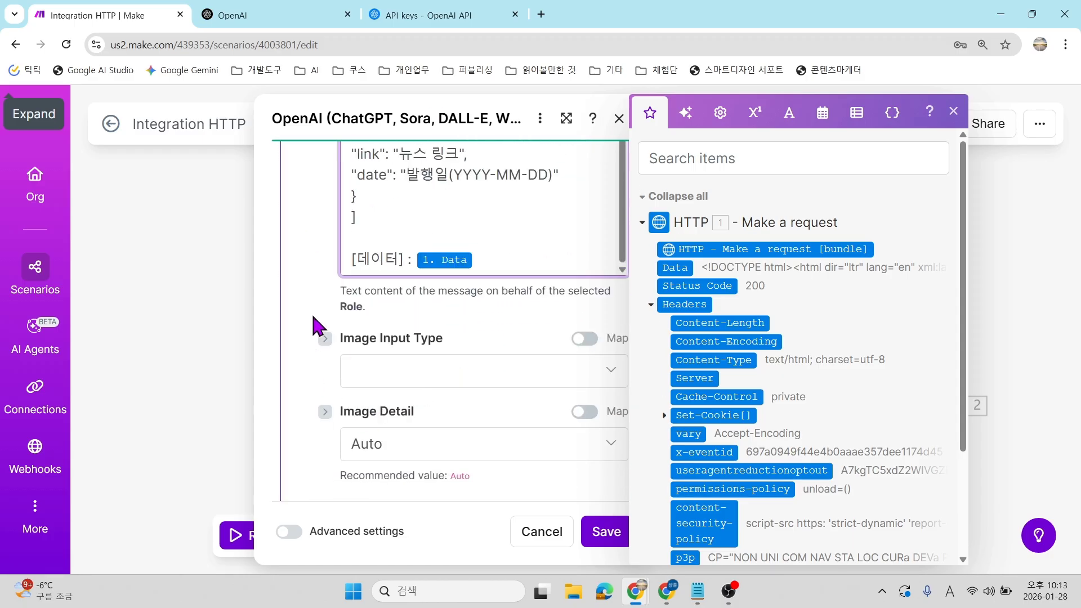
pyautogui.click(600, 532)
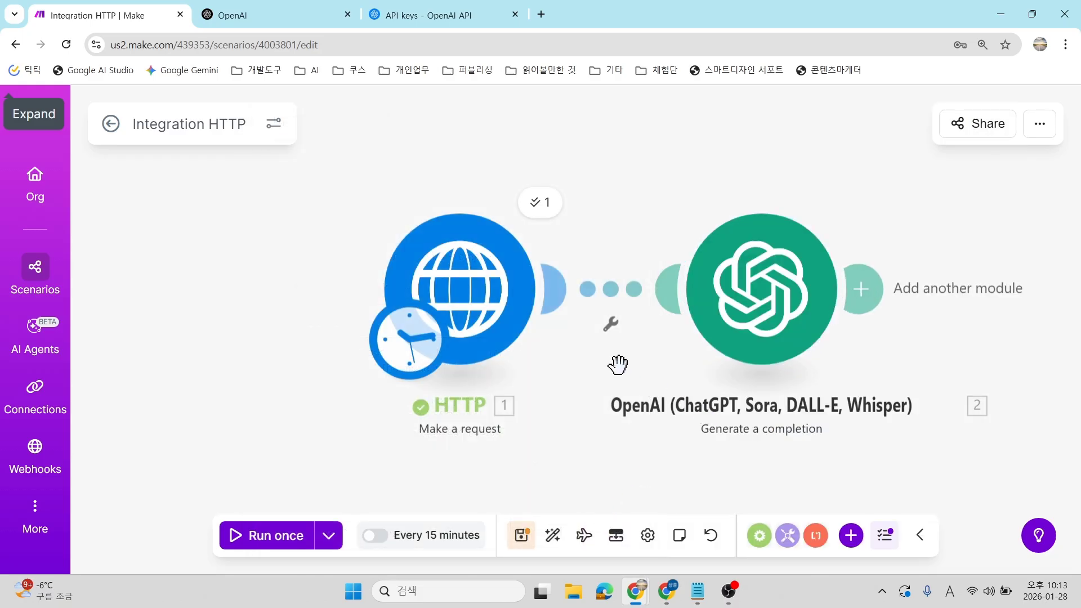
pyautogui.moveTo(618, 365); pyautogui.dragTo(485, 345)
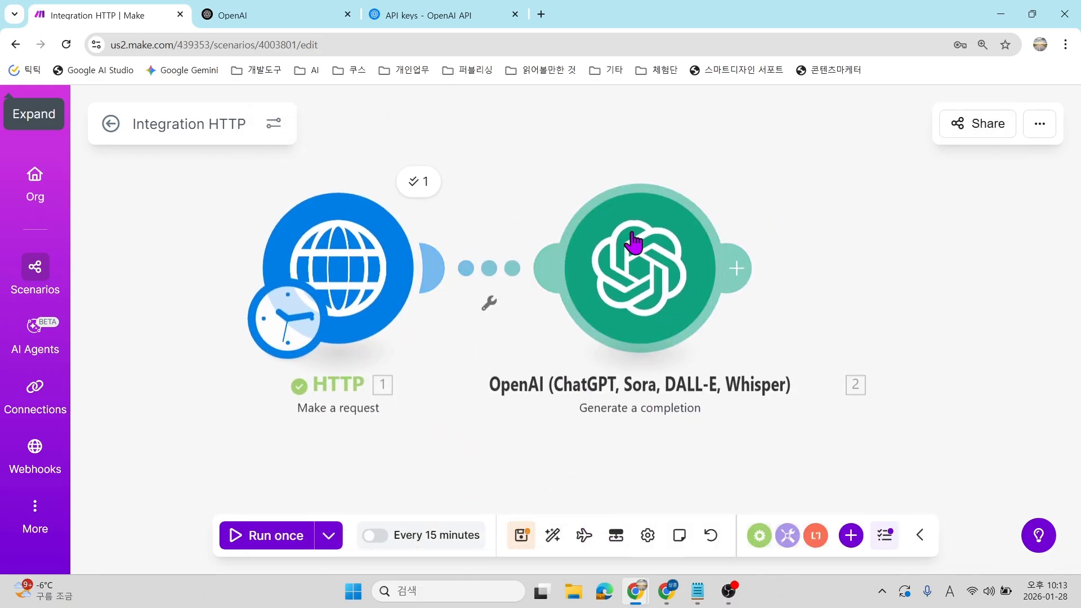
# Save and run the scenario once, then open the OpenAI module after its 429 error.
pyautogui.moveTo(507, 313); pyautogui.dragTo(413, 322)
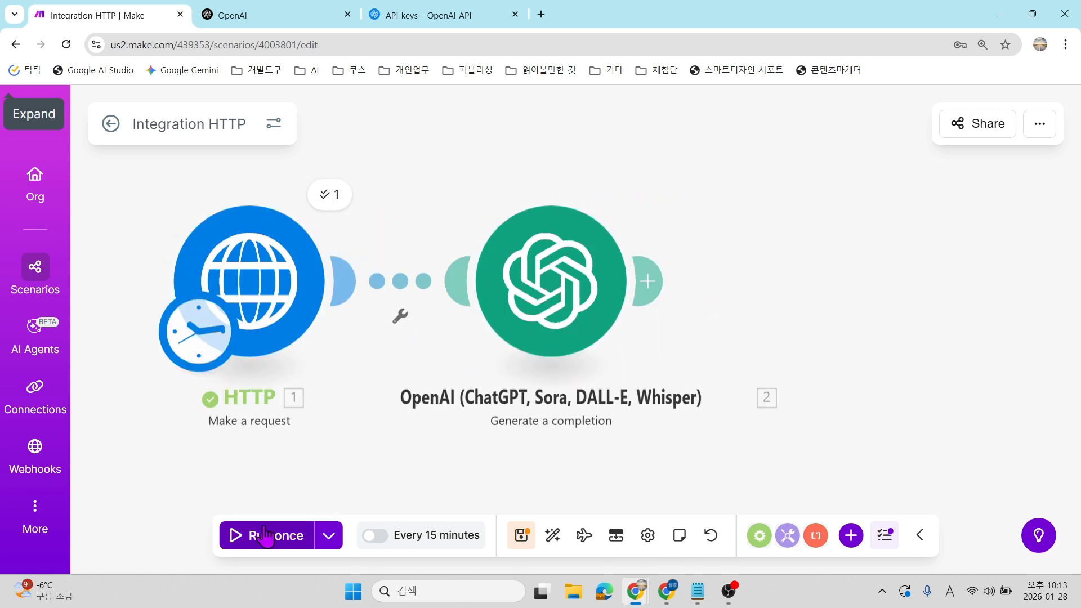
pyautogui.click(516, 541)
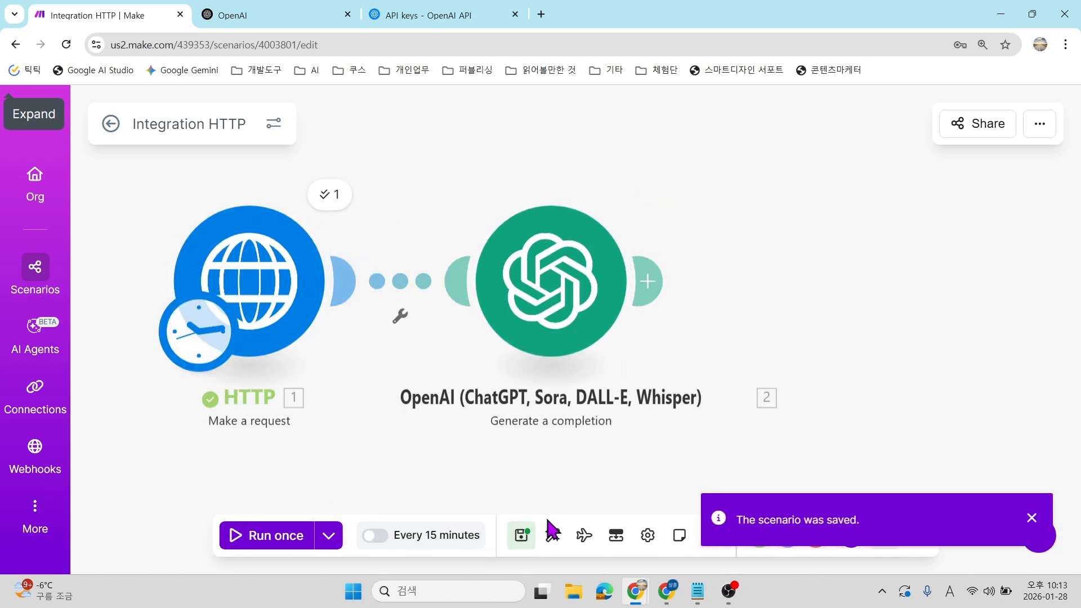
pyautogui.click(262, 535)
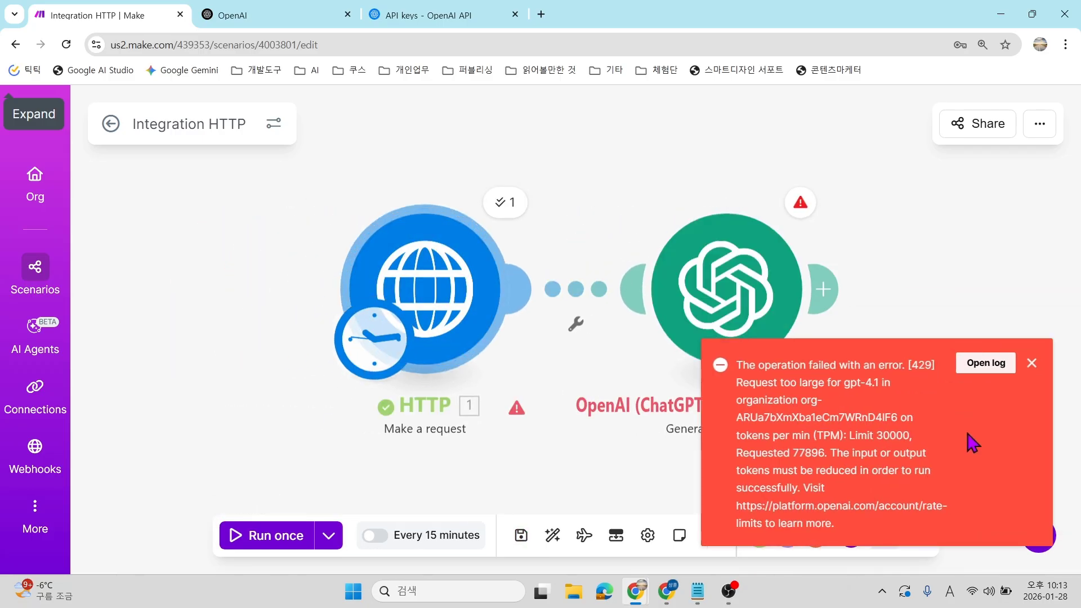
pyautogui.click(698, 338)
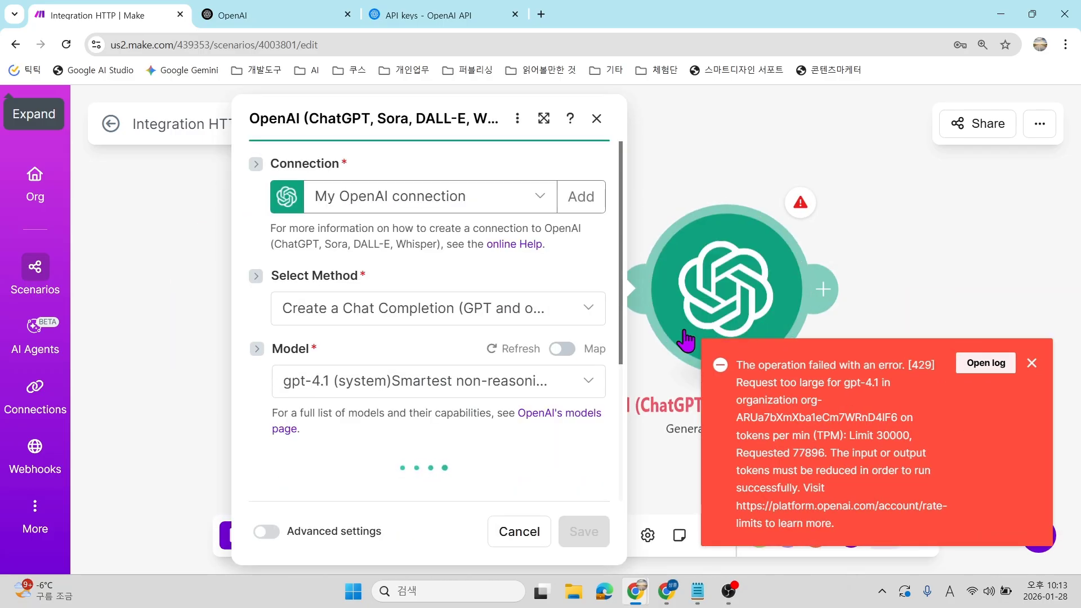
# Switch the OpenAI module's model to gpt-4.1-mini and save the settings.
pyautogui.scroll(-20, 539, 367)
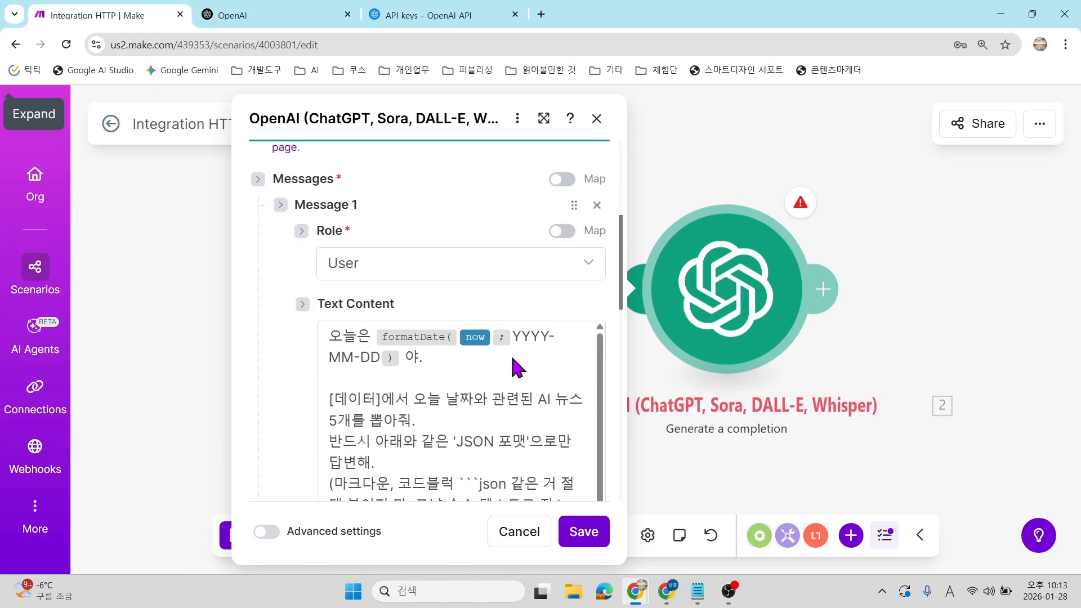
pyautogui.scroll(15, 517, 367)
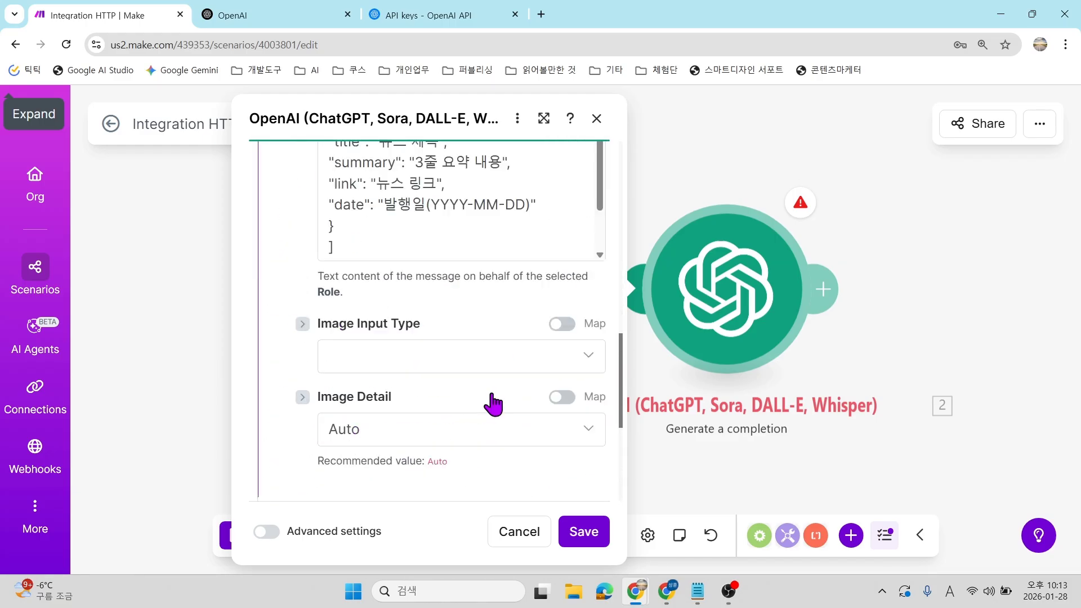
pyautogui.scroll(3, 442, 292)
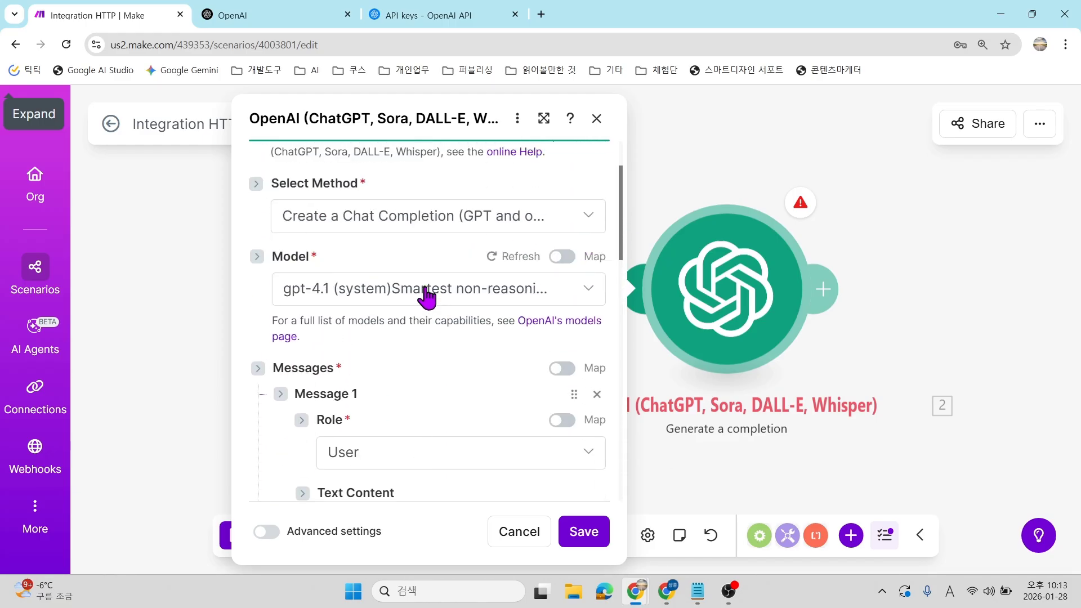
pyautogui.click(422, 290)
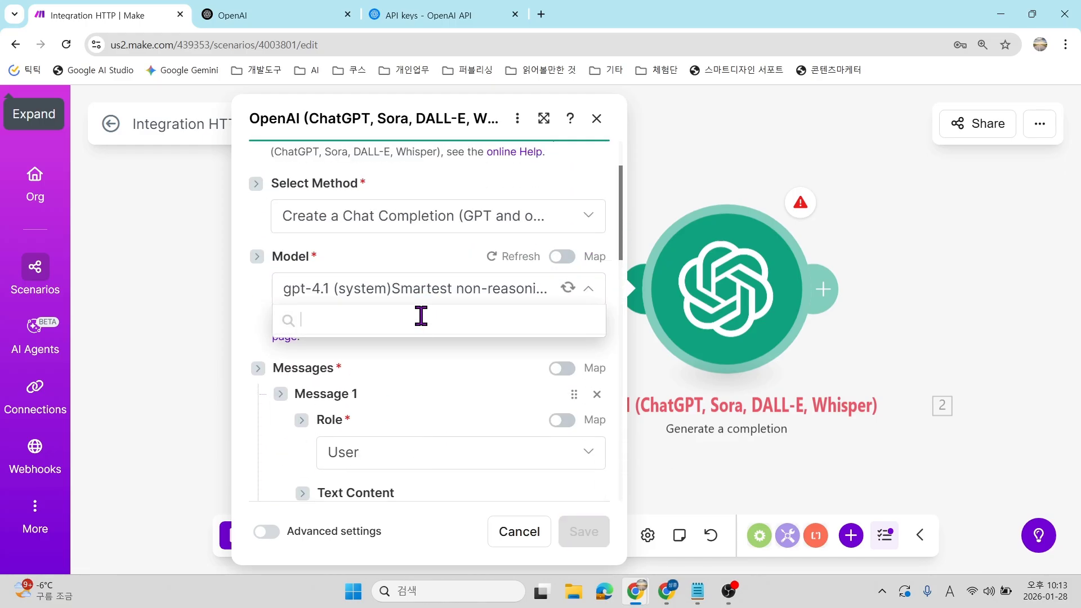
pyautogui.scroll(-8, 429, 387)
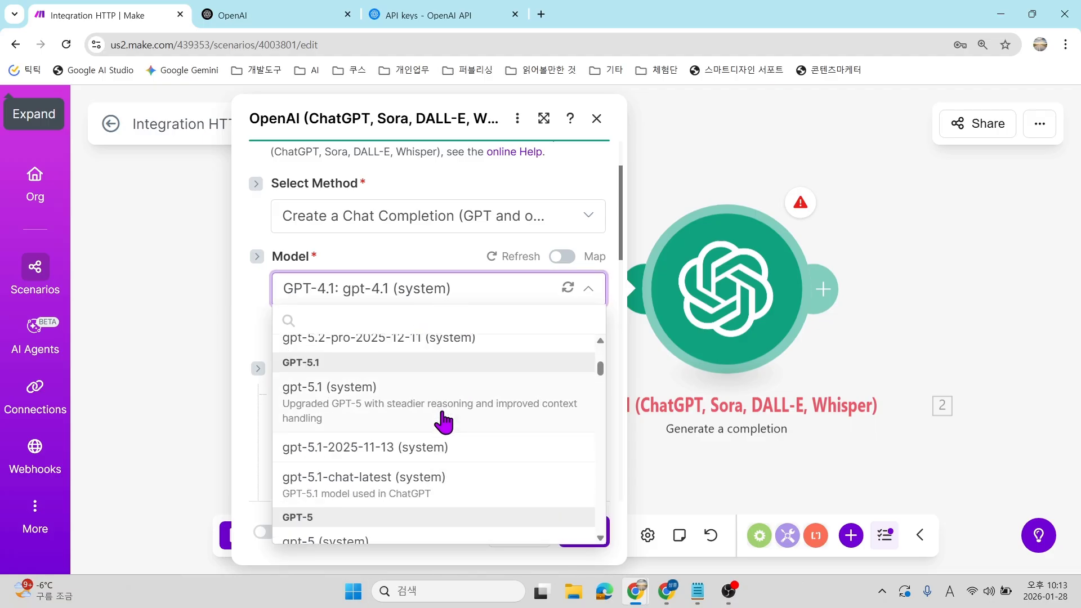
pyautogui.scroll(-6, 448, 418)
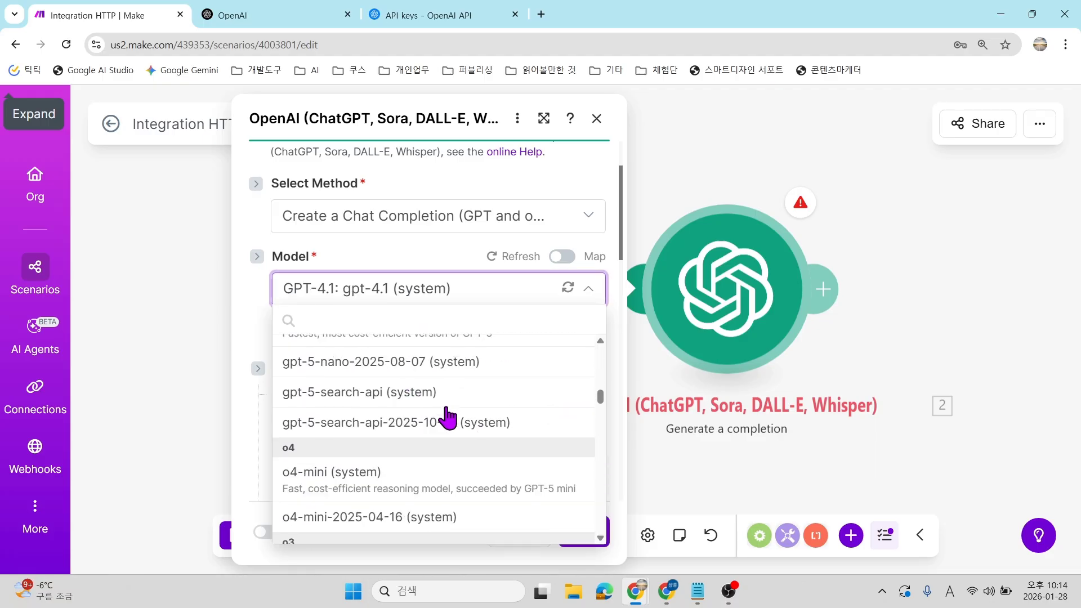
pyautogui.scroll(-6, 448, 427)
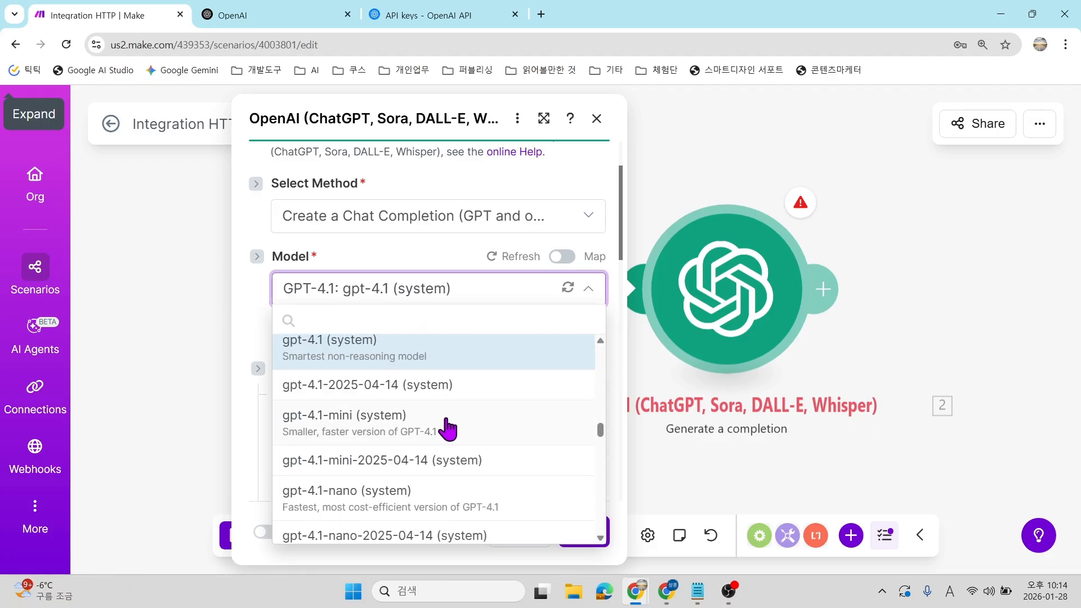
pyautogui.scroll(1, 445, 420)
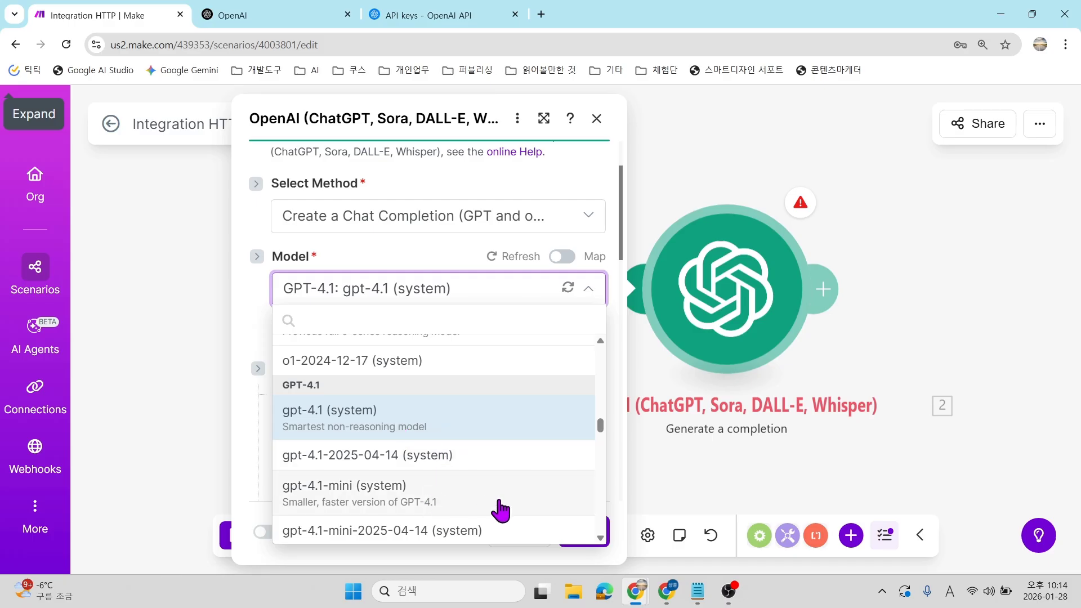
pyautogui.click(470, 495)
pyautogui.scroll(-8, 478, 348)
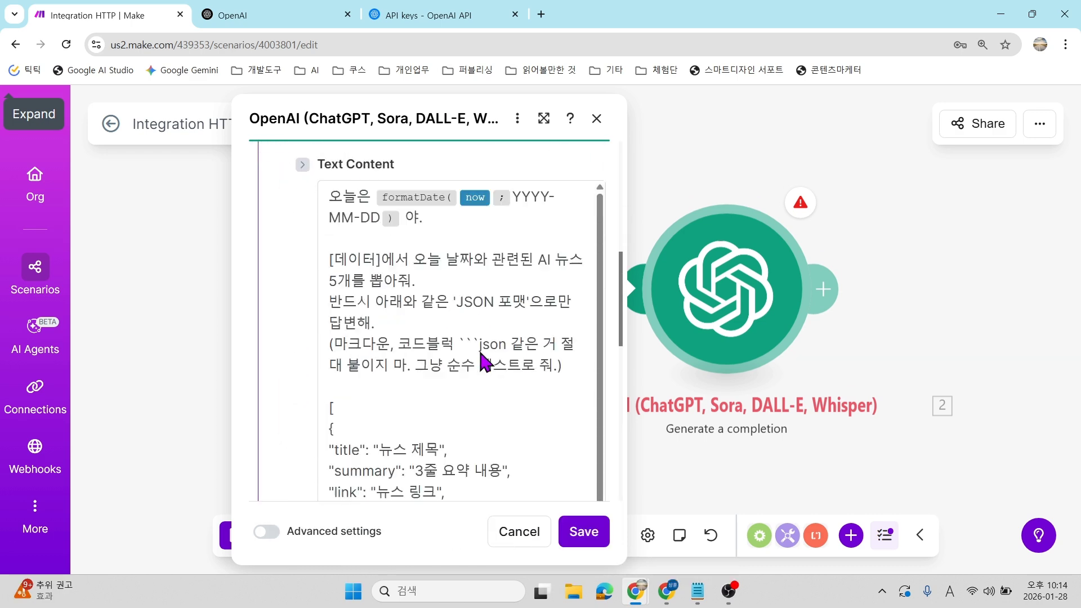
pyautogui.scroll(-5, 478, 348)
pyautogui.click(580, 540)
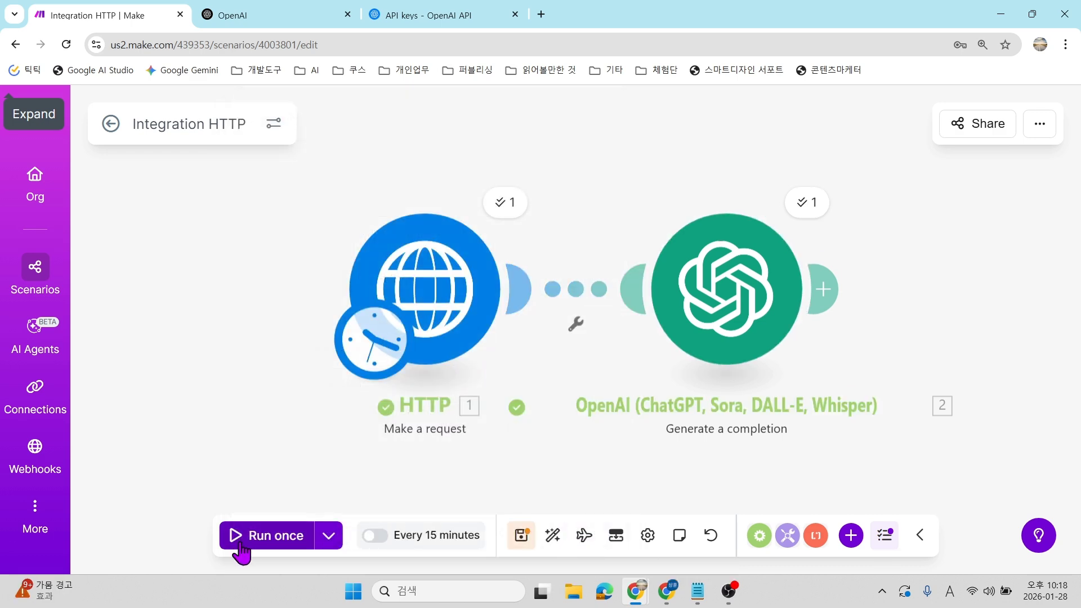
# Rerun the scenario and inspect the HTTP output's Data and rss collections.
pyautogui.click(251, 539)
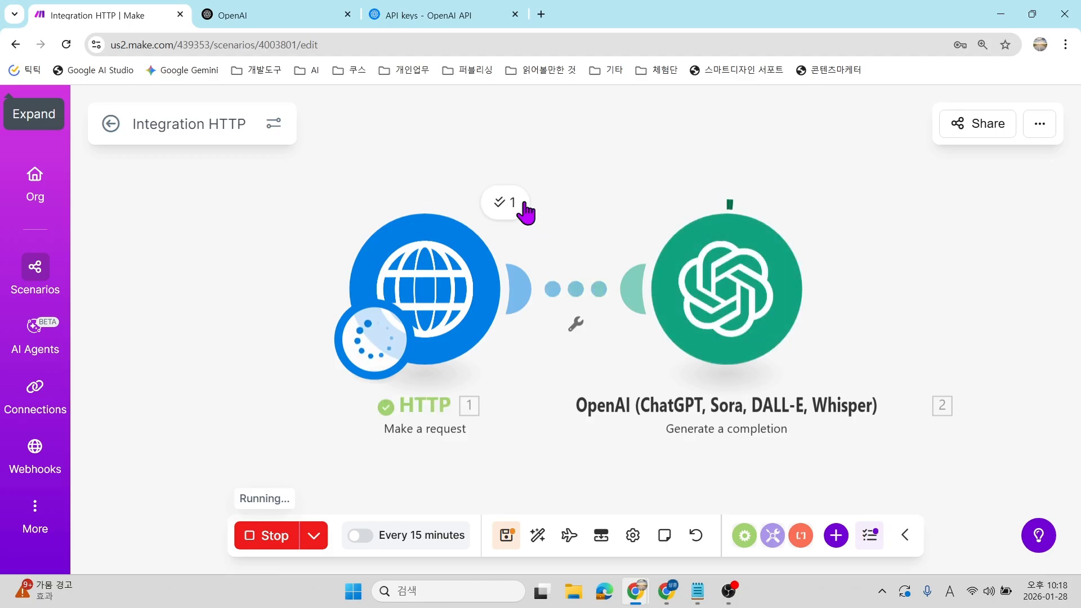
pyautogui.click(527, 211)
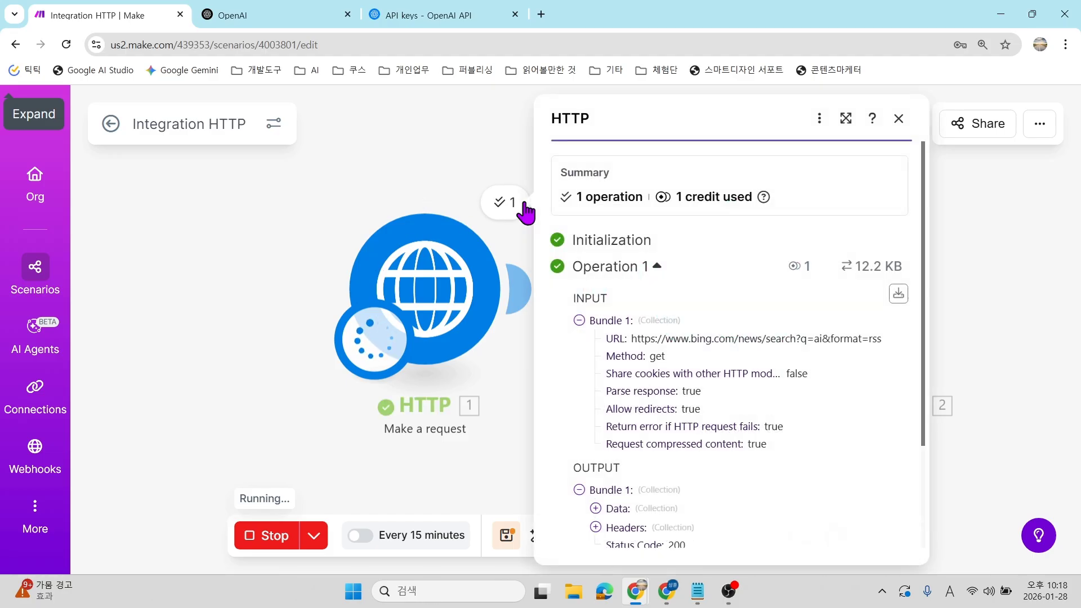
pyautogui.scroll(-3, 700, 338)
pyautogui.click(626, 386)
pyautogui.click(626, 393)
pyautogui.click(1022, 309)
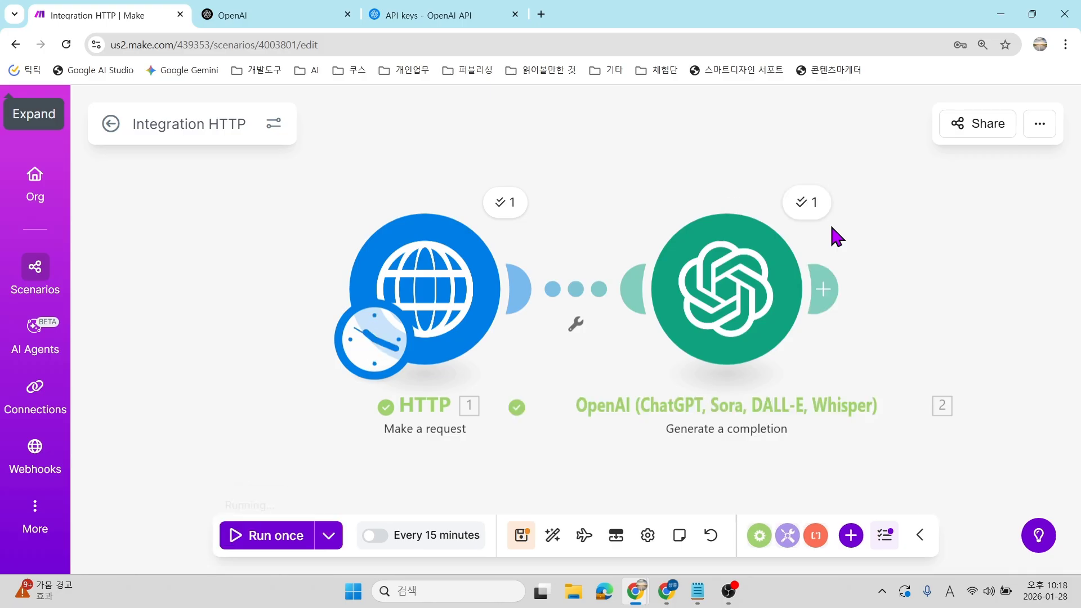
# Expand the OpenAI output's Choices > Message > Content, then close it.
pyautogui.click(799, 215)
pyautogui.scroll(-4, 515, 403)
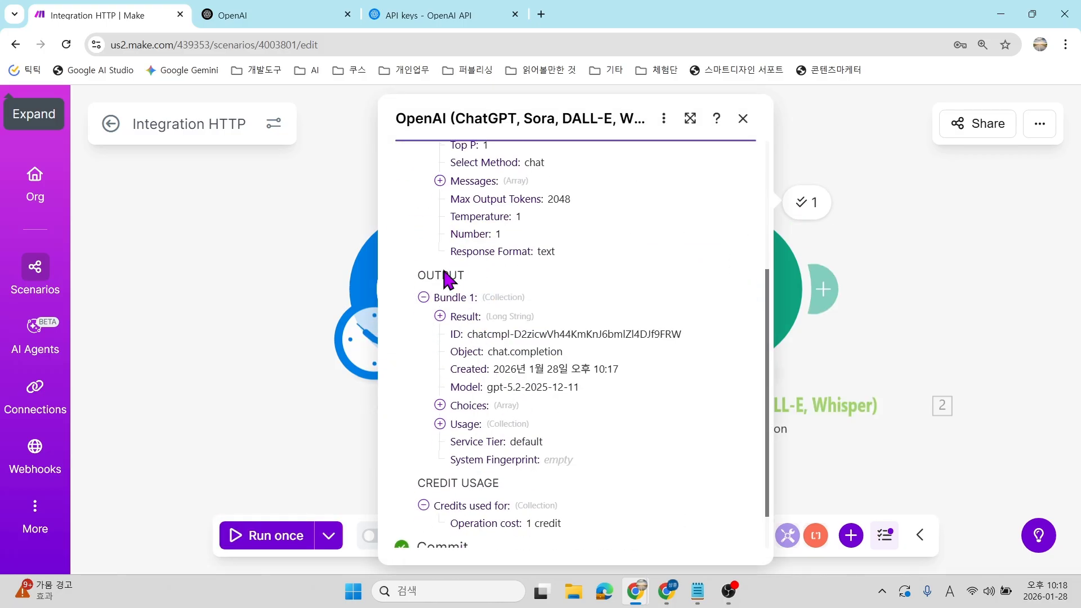
pyautogui.click(469, 406)
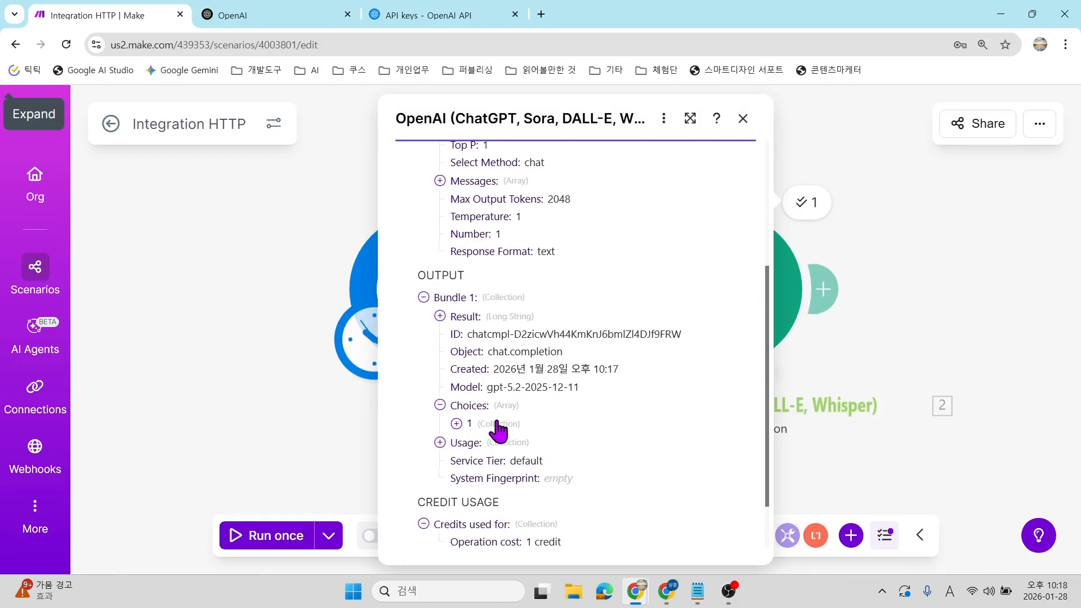
pyautogui.click(469, 424)
pyautogui.click(512, 460)
pyautogui.scroll(-3, 545, 406)
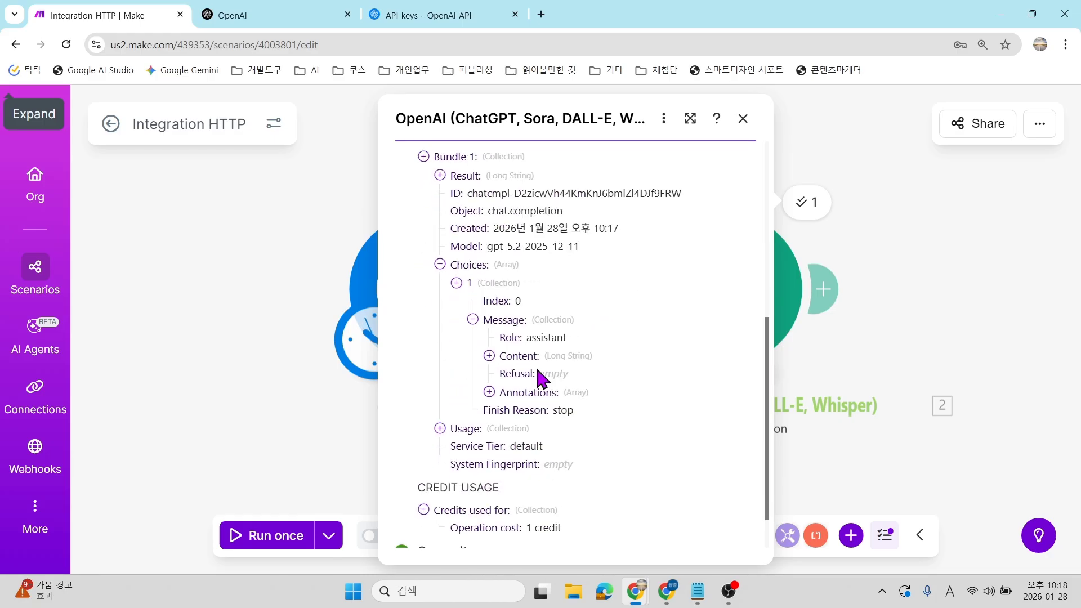
pyautogui.click(529, 359)
pyautogui.click(493, 357)
pyautogui.click(961, 226)
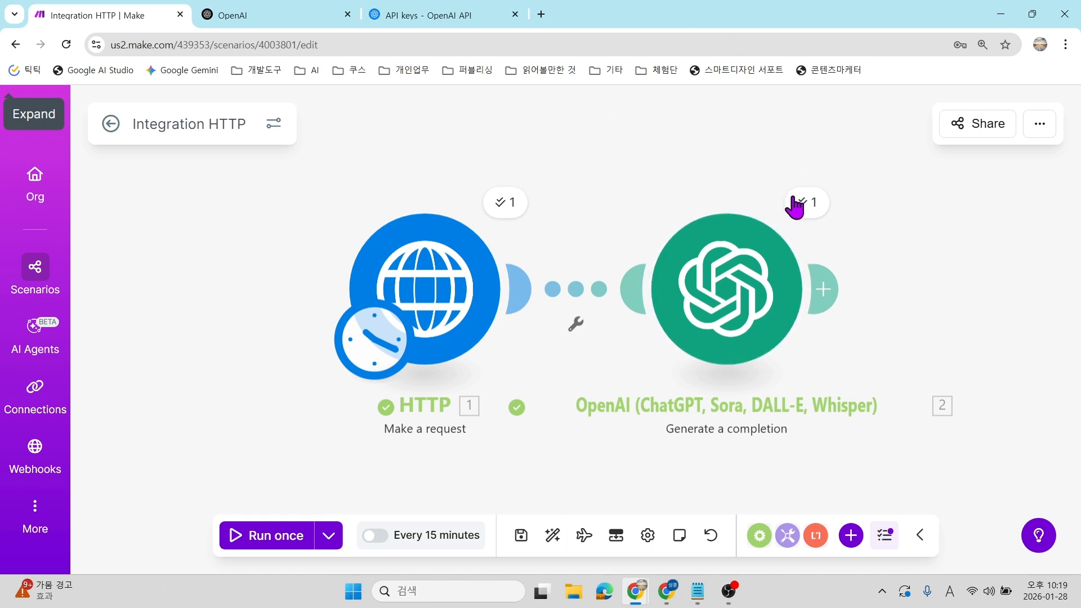
# Reopen the OpenAI output and read the JSON article list in Message Content.
pyautogui.click(801, 213)
pyautogui.scroll(-3, 558, 281)
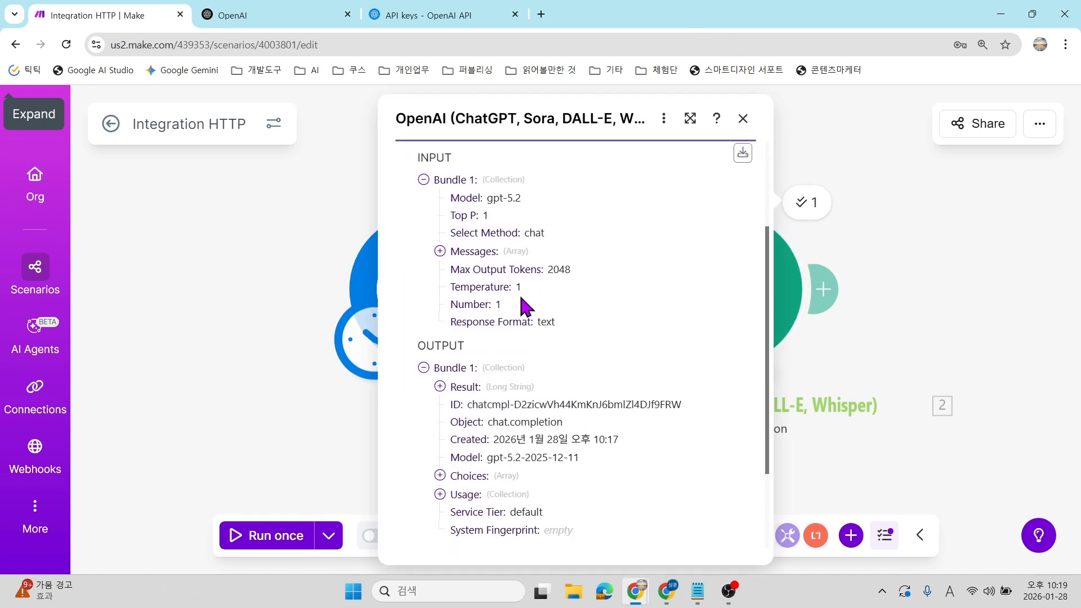
pyautogui.scroll(-2, 630, 315)
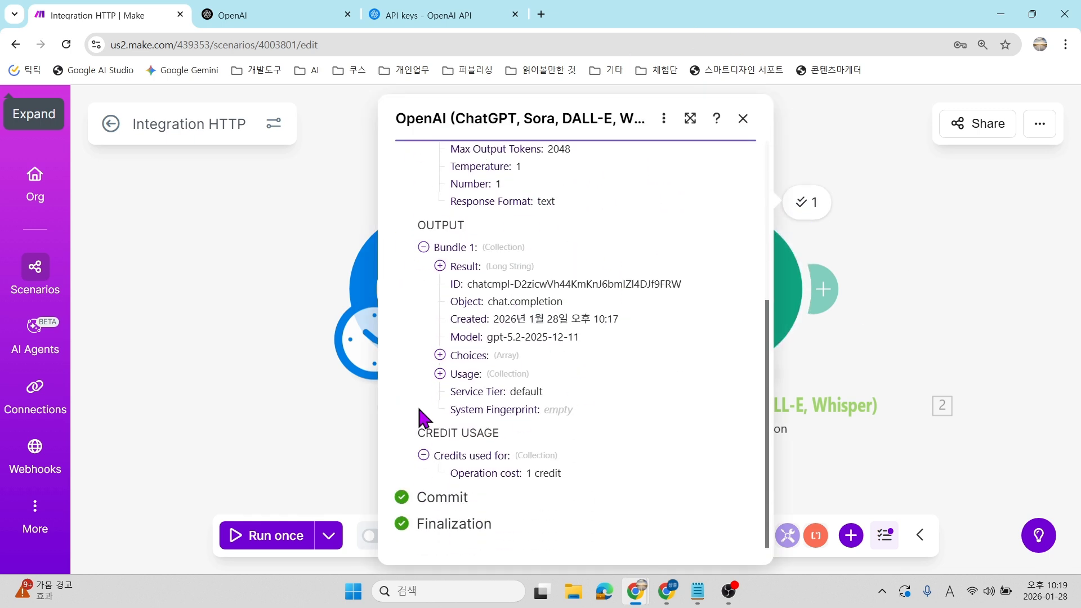
pyautogui.click(471, 356)
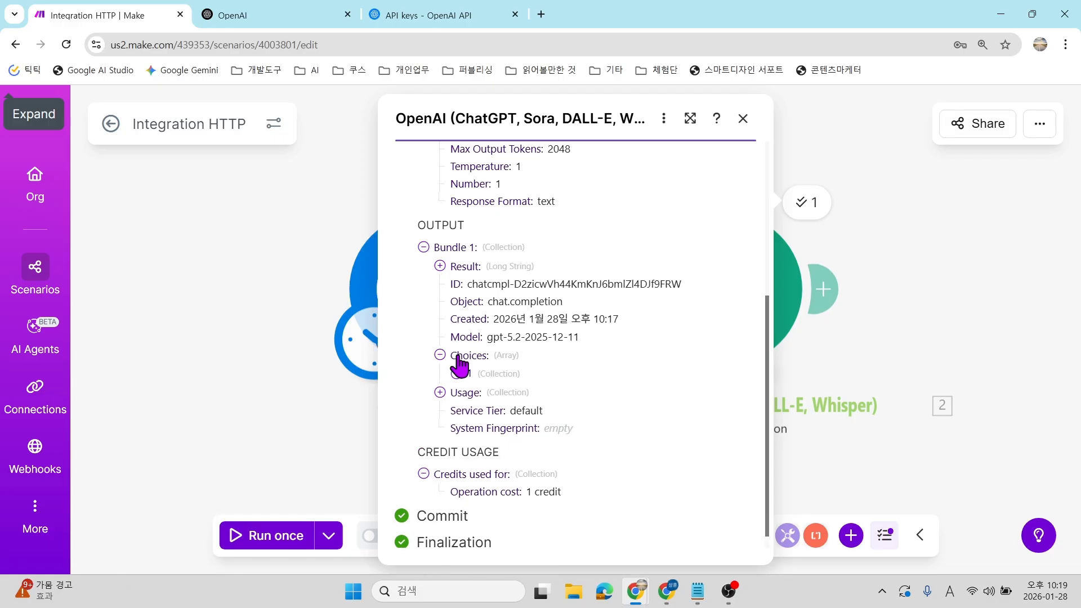
pyautogui.click(469, 374)
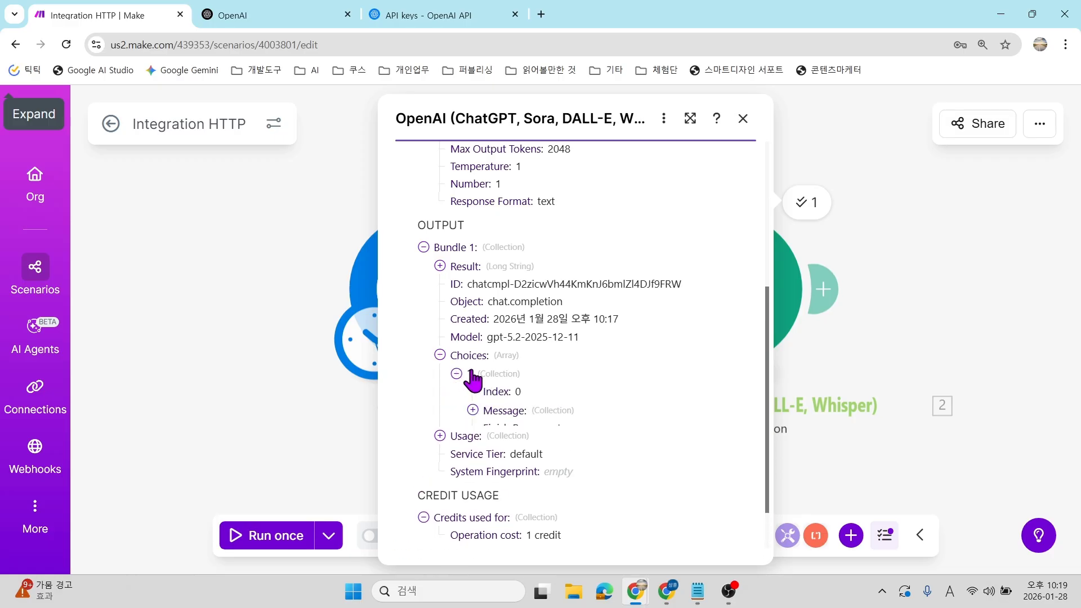
pyautogui.click(499, 414)
pyautogui.scroll(-2, 555, 315)
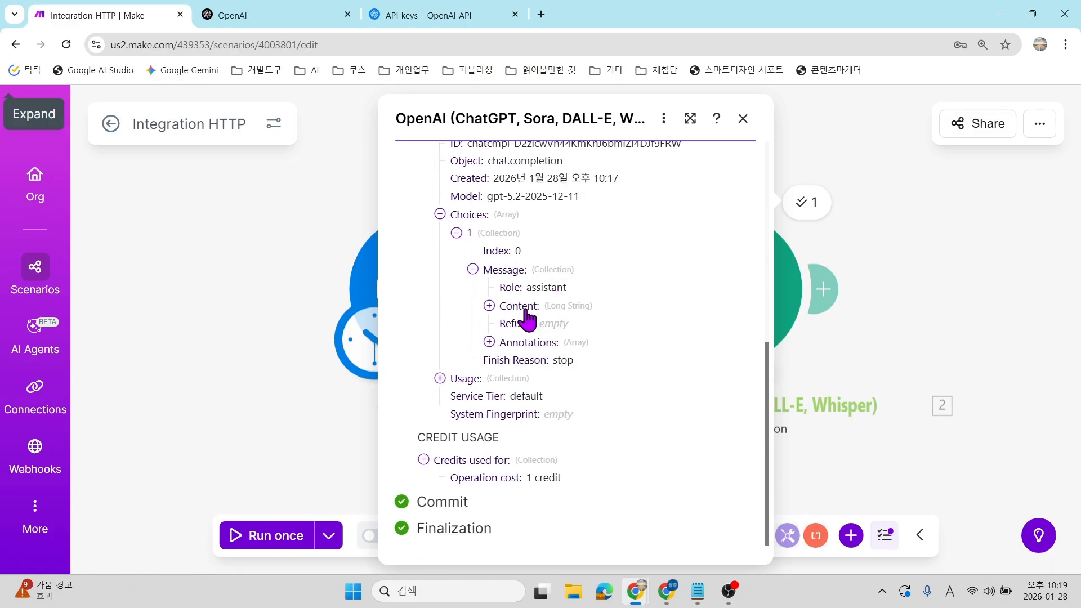
pyautogui.click(526, 310)
pyautogui.scroll(-3, 546, 319)
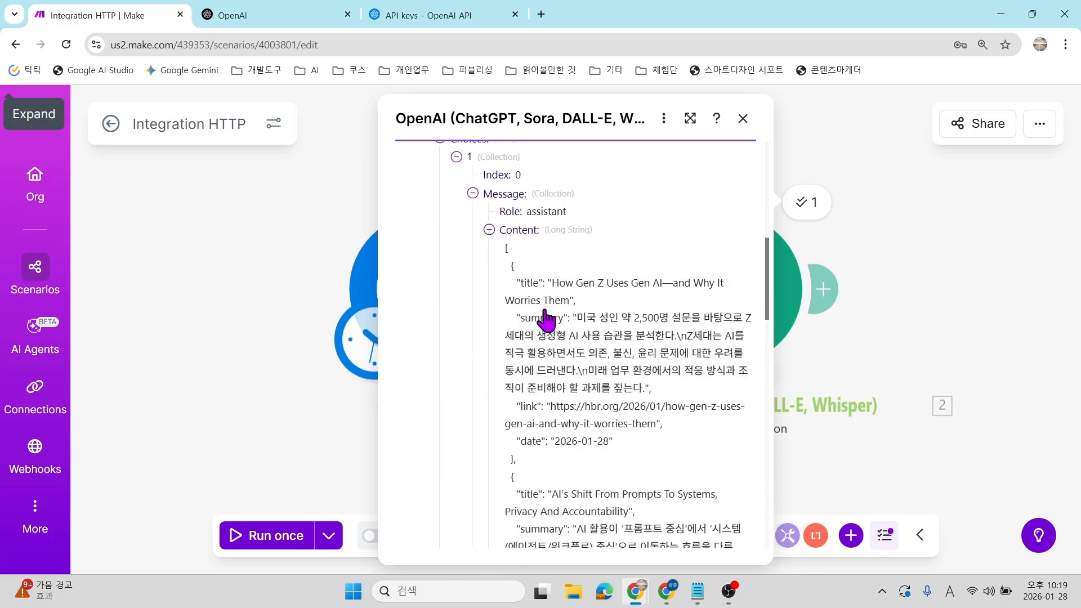
pyautogui.moveTo(510, 215); pyautogui.dragTo(623, 218)
pyautogui.click(540, 247)
pyautogui.scroll(-3, 537, 338)
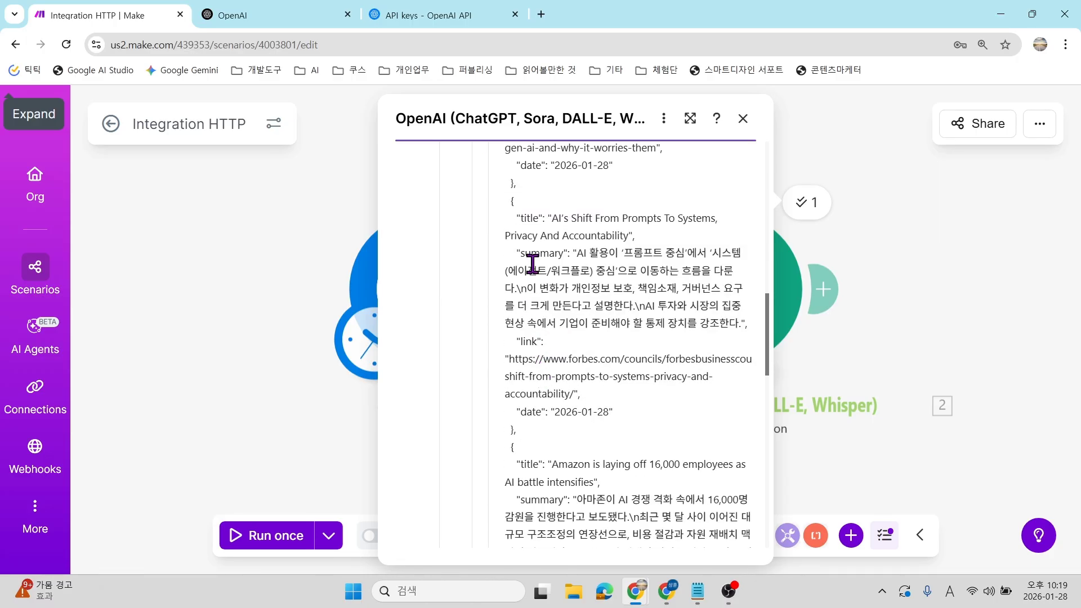
pyautogui.scroll(-10, 535, 270)
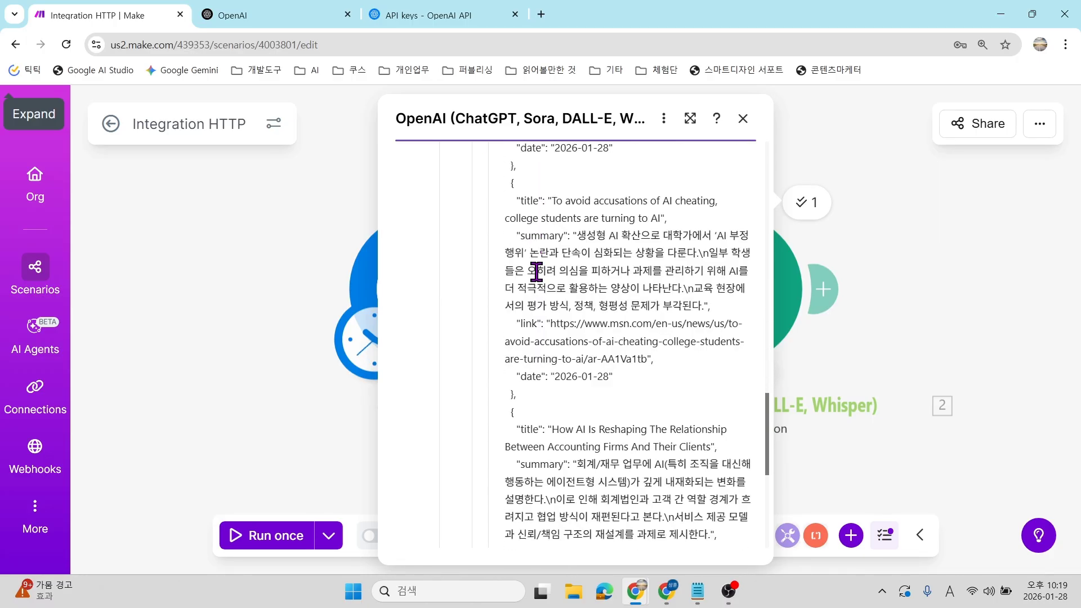
pyautogui.scroll(-3, 537, 272)
pyautogui.scroll(3, 557, 321)
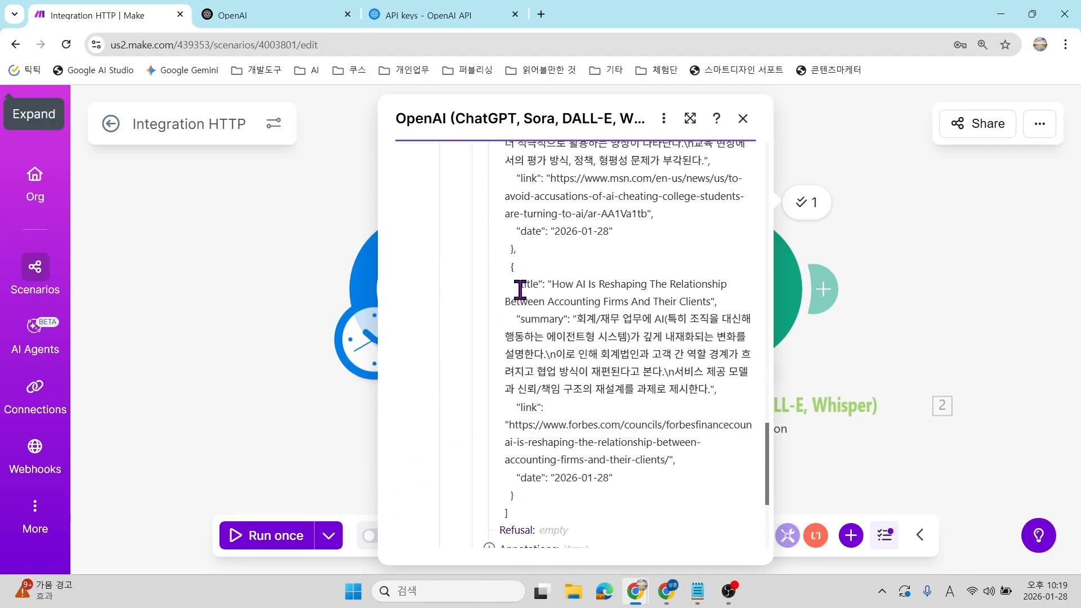
pyautogui.scroll(10, 586, 475)
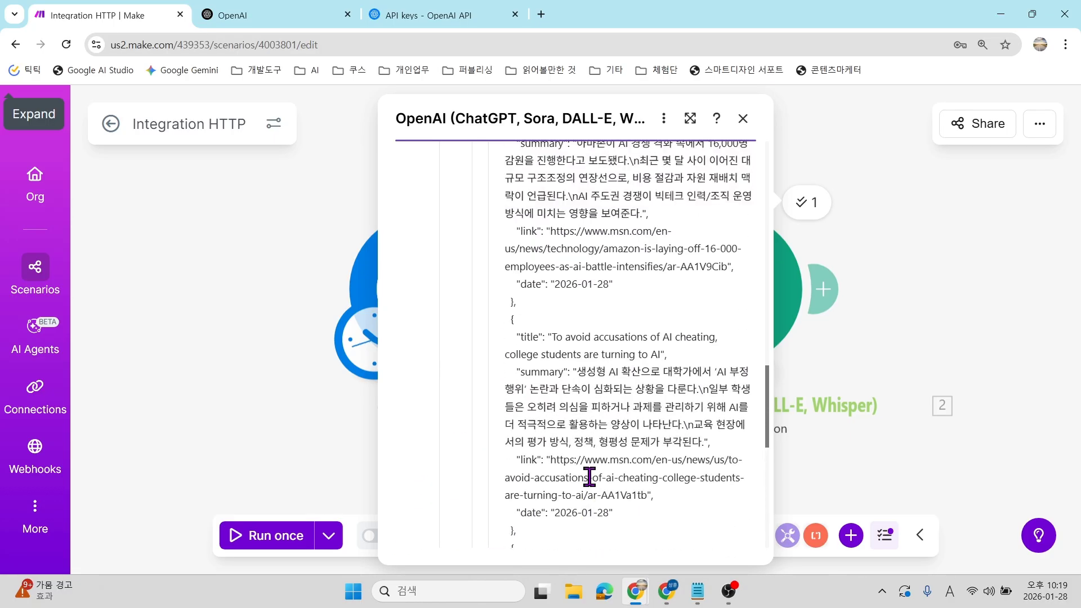
pyautogui.scroll(6, 587, 476)
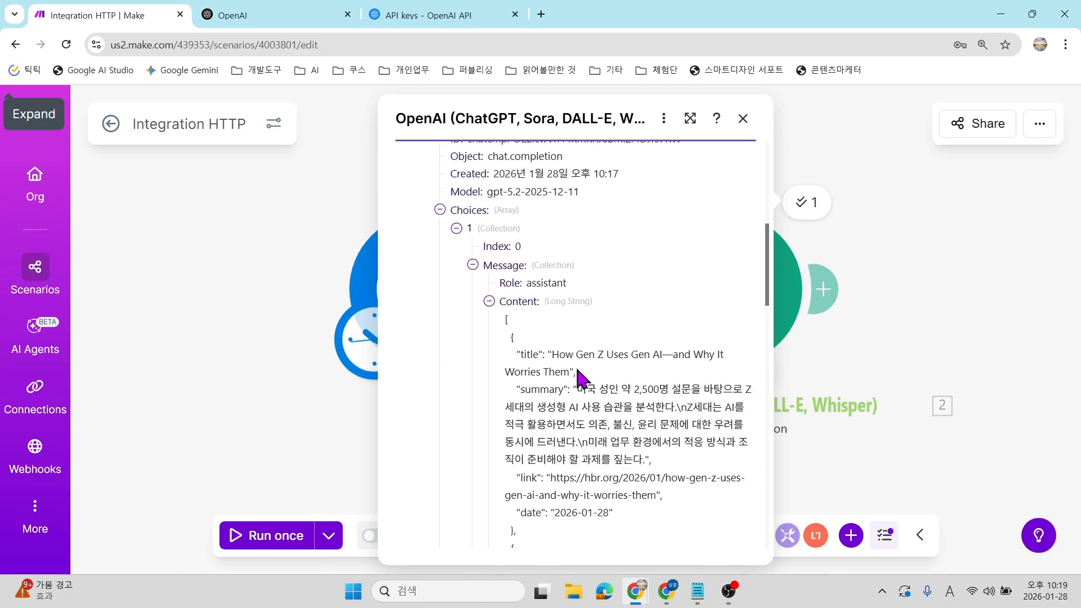
pyautogui.scroll(-2, 554, 338)
# Check the first article's title and summary in the Content JSON, then close the output.
pyautogui.moveTo(495, 179); pyautogui.dragTo(608, 463)
pyautogui.scroll(-4, 613, 338)
pyautogui.scroll(-10, 605, 321)
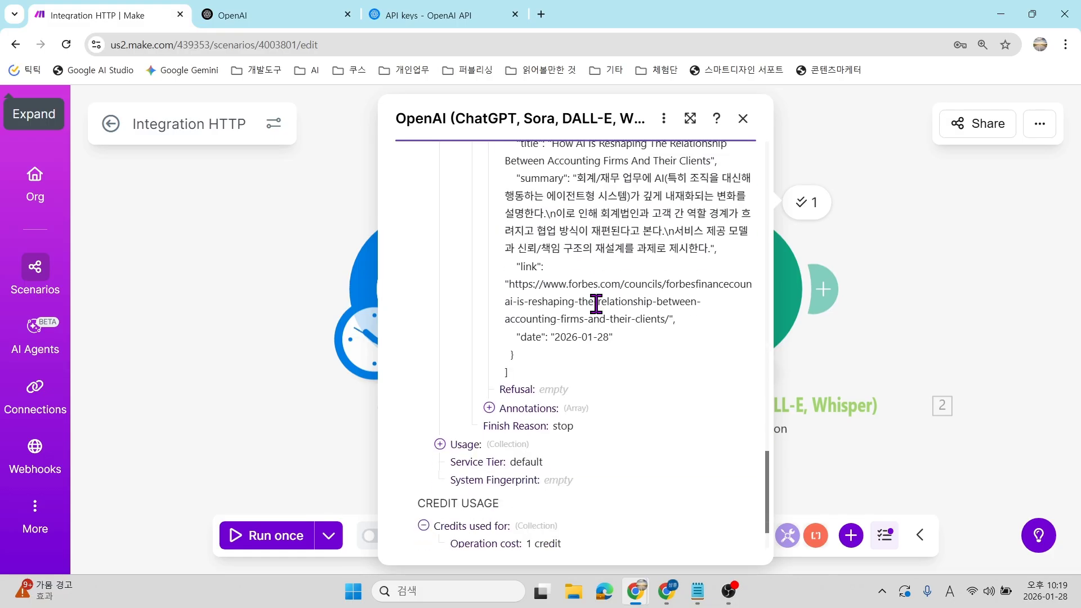
pyautogui.keyDown('shift'); pyautogui.click(585, 385); pyautogui.keyUp('shift')
pyautogui.scroll(10, 584, 388)
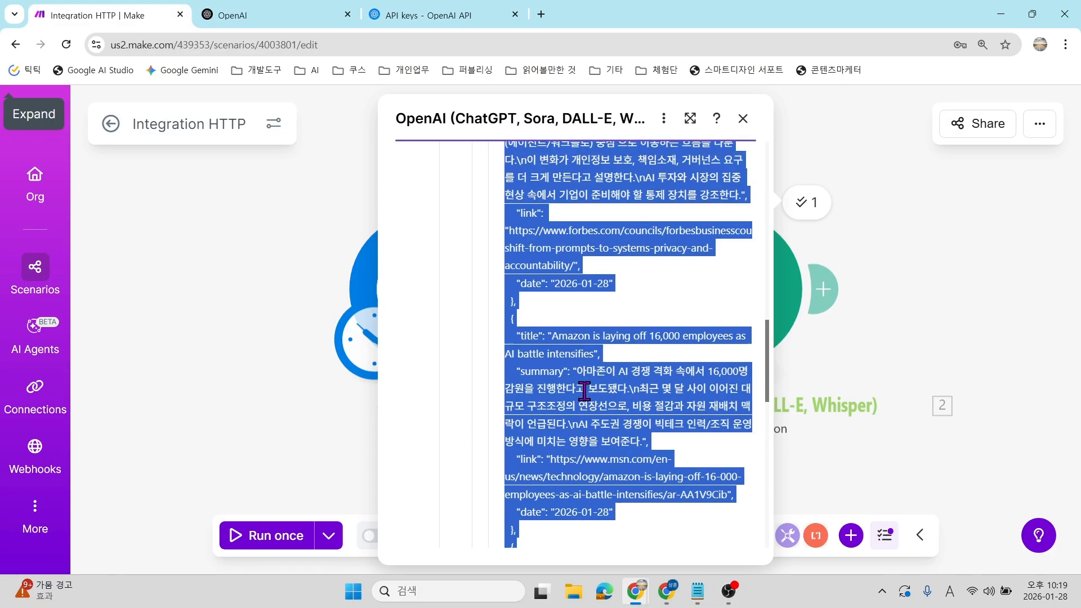
pyautogui.scroll(4, 629, 322)
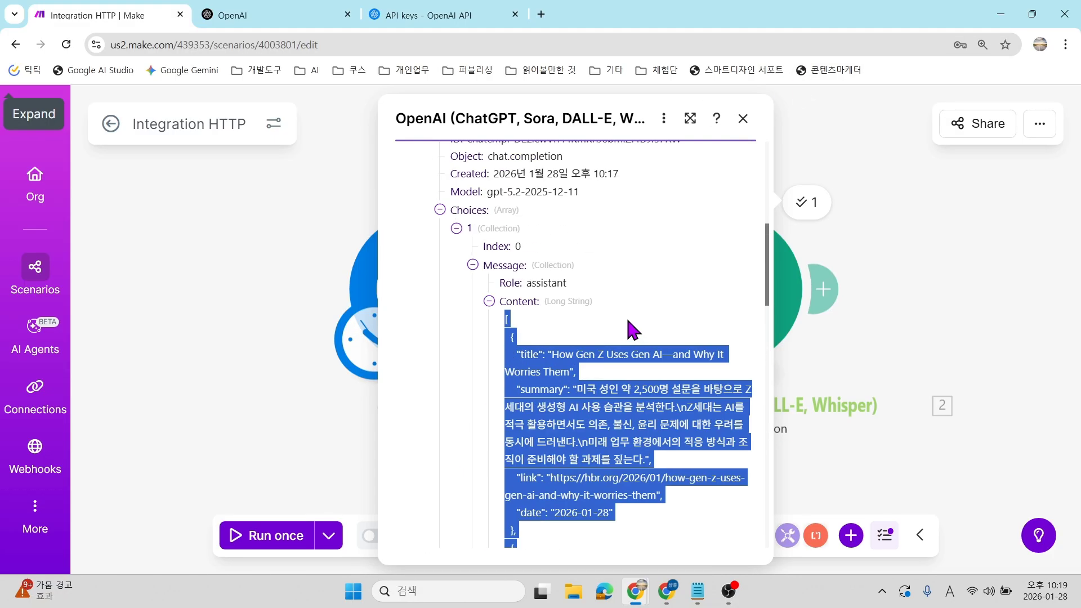
pyautogui.click(565, 459)
pyautogui.scroll(-3, 534, 343)
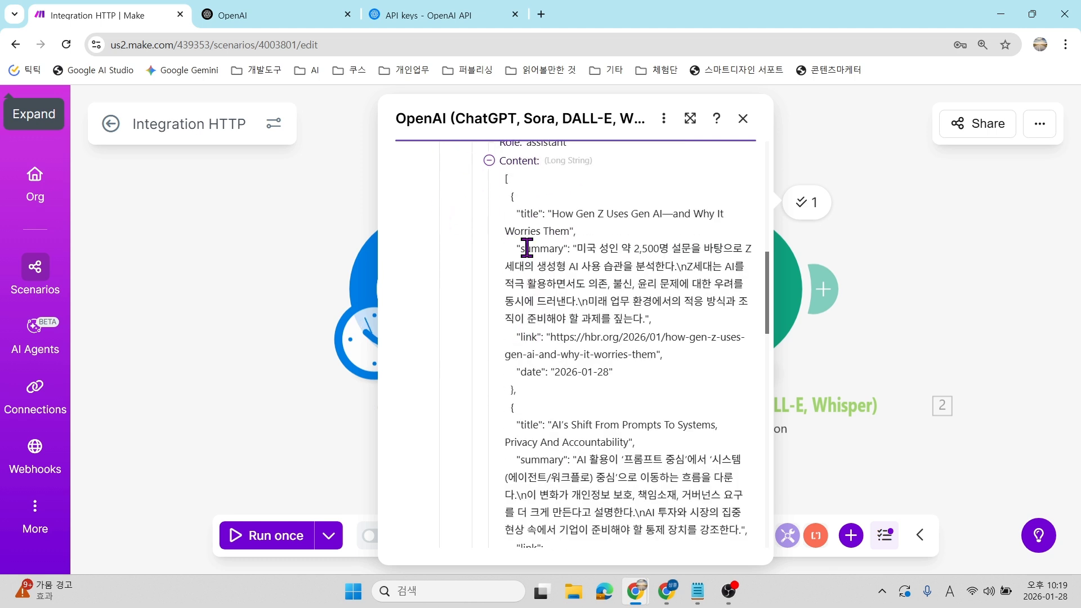
pyautogui.moveTo(551, 214); pyautogui.dragTo(692, 215)
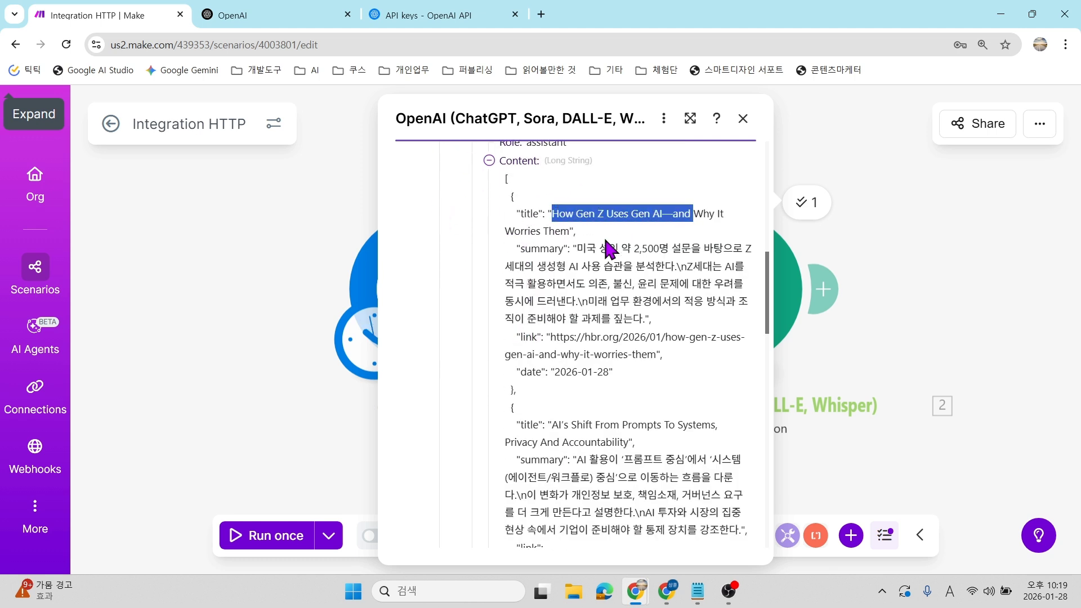
pyautogui.moveTo(582, 248); pyautogui.dragTo(650, 319)
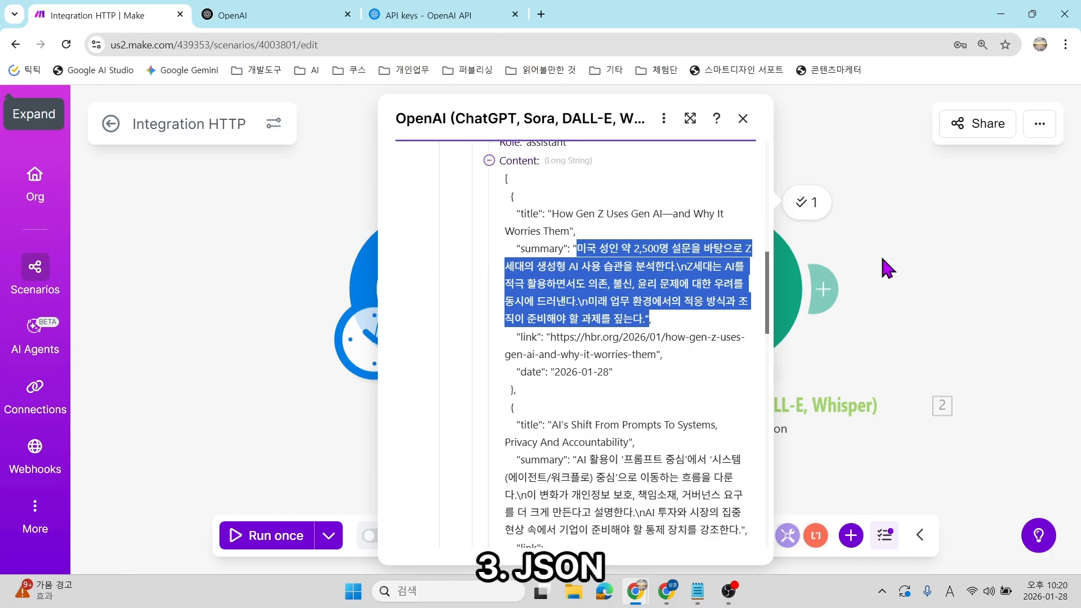
pyautogui.click(892, 279)
pyautogui.moveTo(827, 253); pyautogui.dragTo(633, 258)
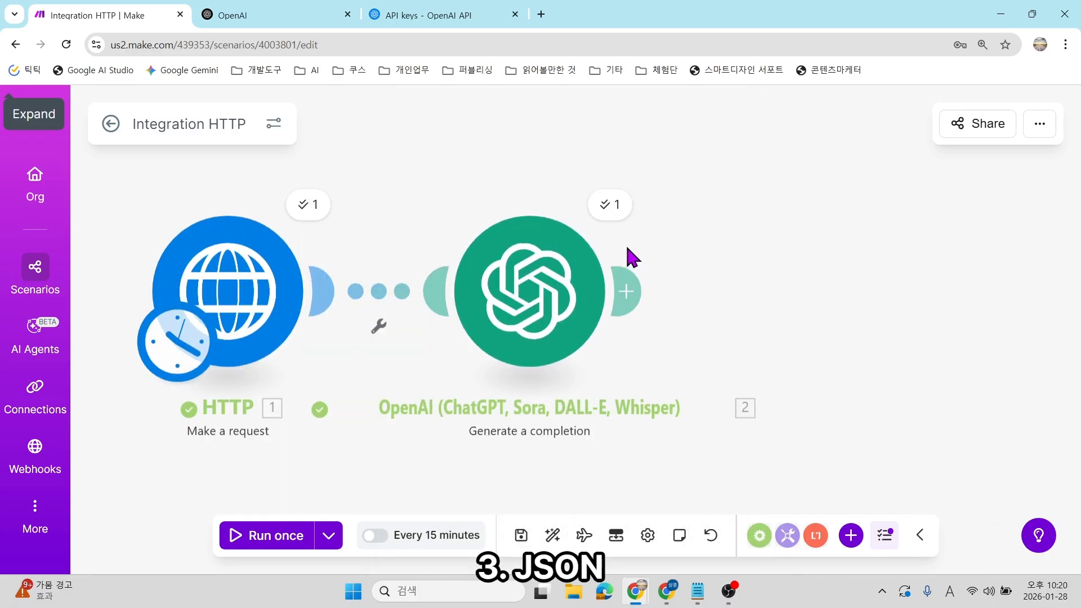
# Add a JSON Parse JSON module after OpenAI, leaving the data structure unset.
pyautogui.click(630, 289)
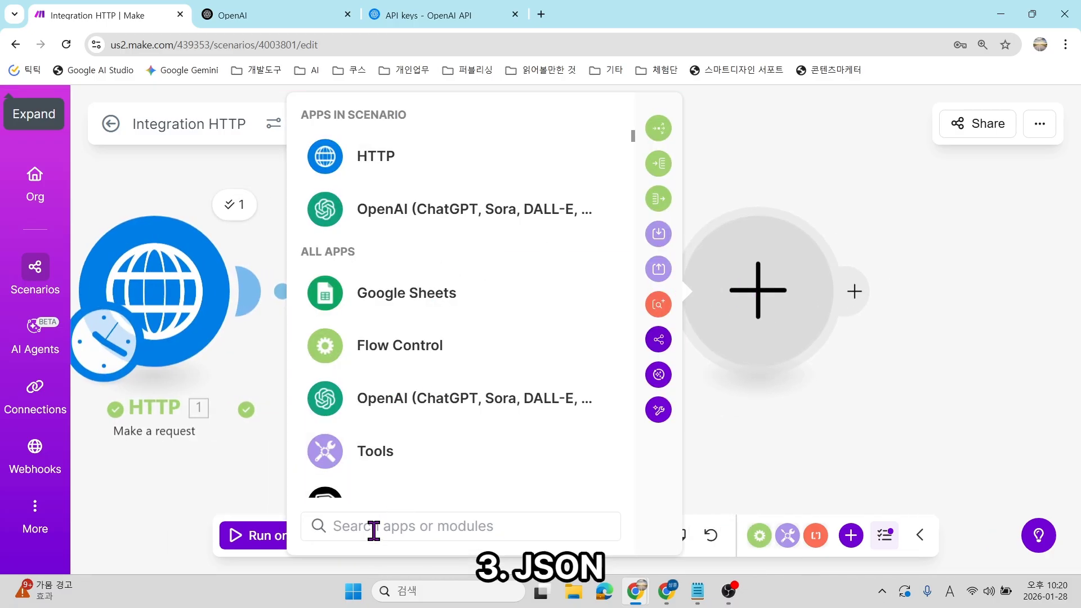
pyautogui.write('json')
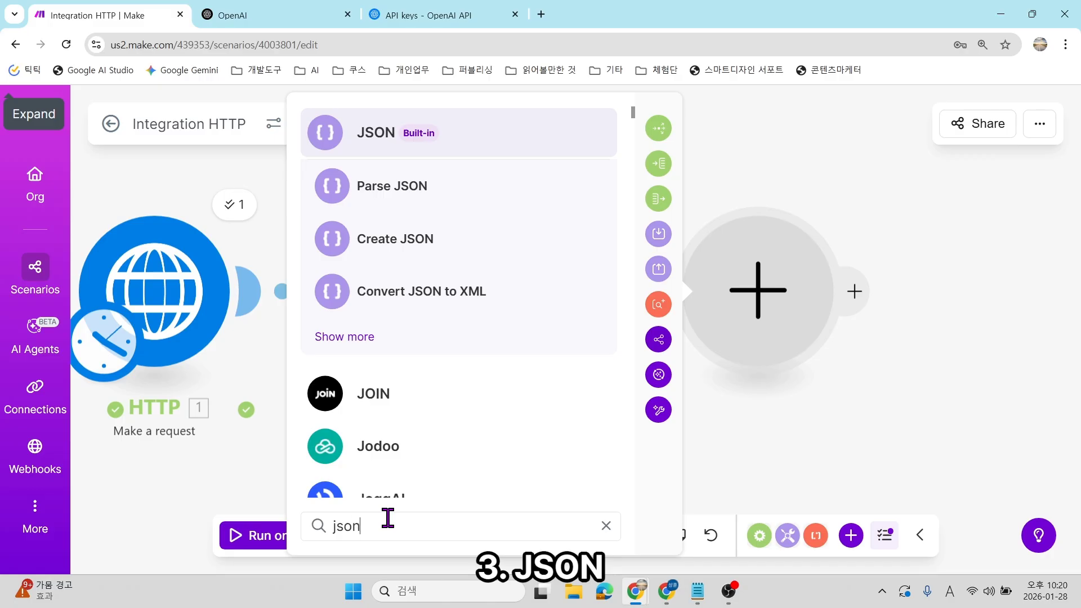
pyautogui.click(452, 140)
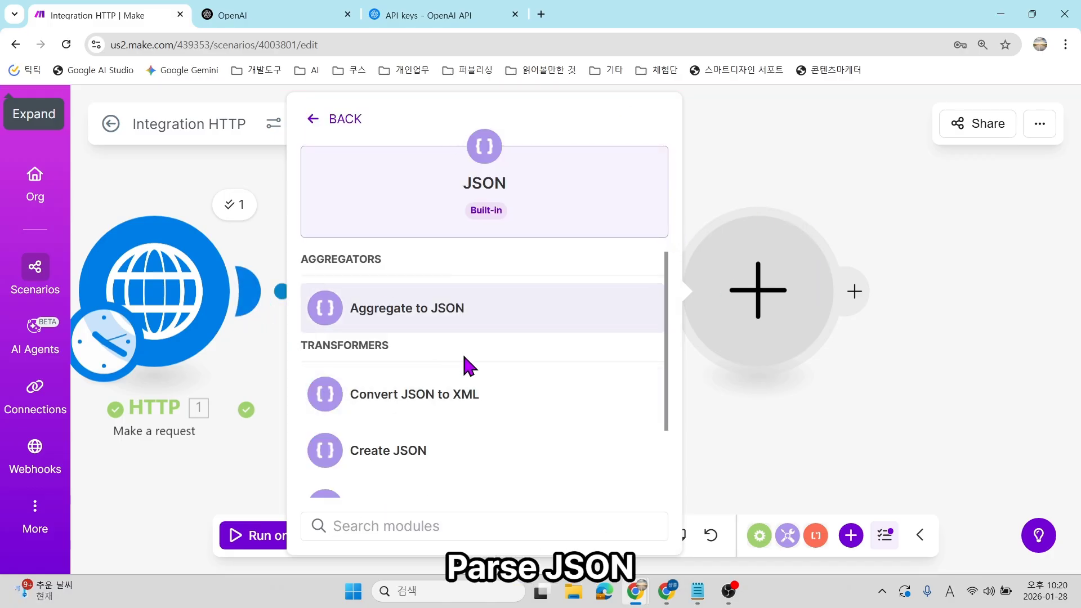
pyautogui.write('parse')
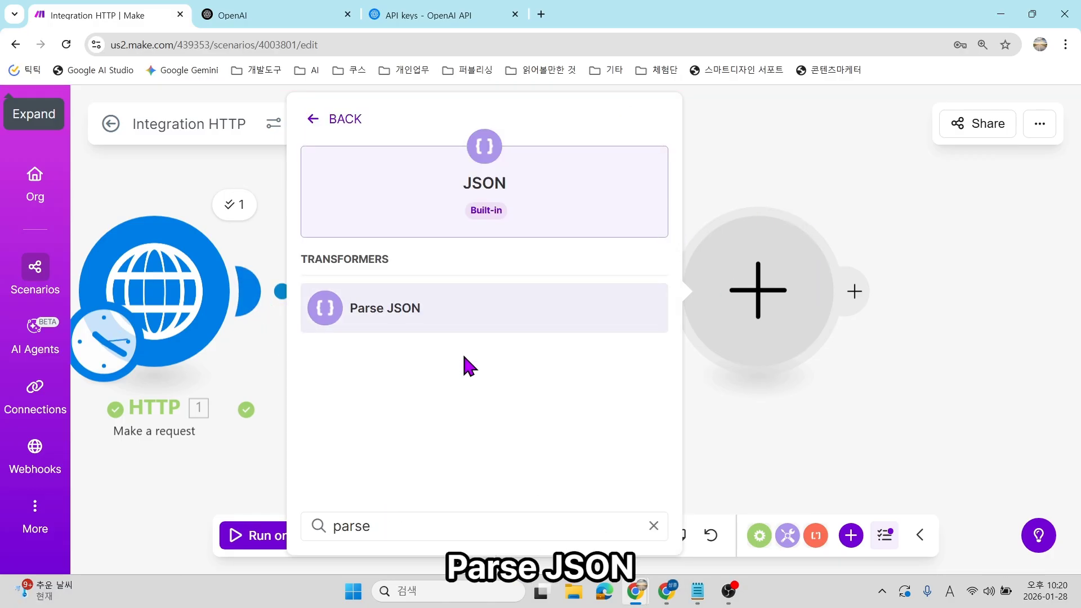
pyautogui.click(447, 315)
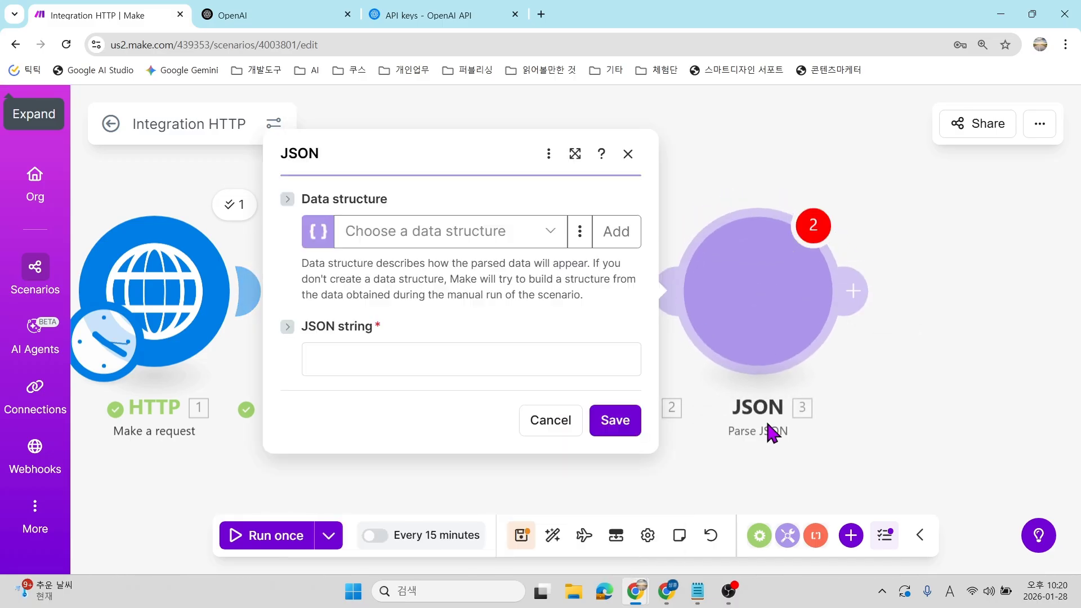
pyautogui.click(547, 248)
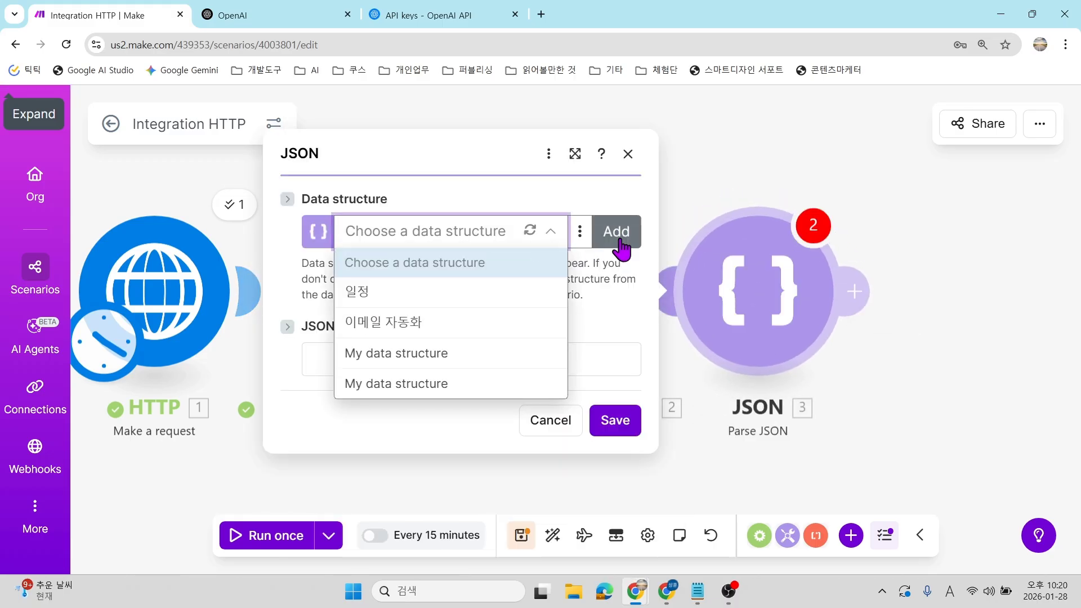
pyautogui.click(603, 231)
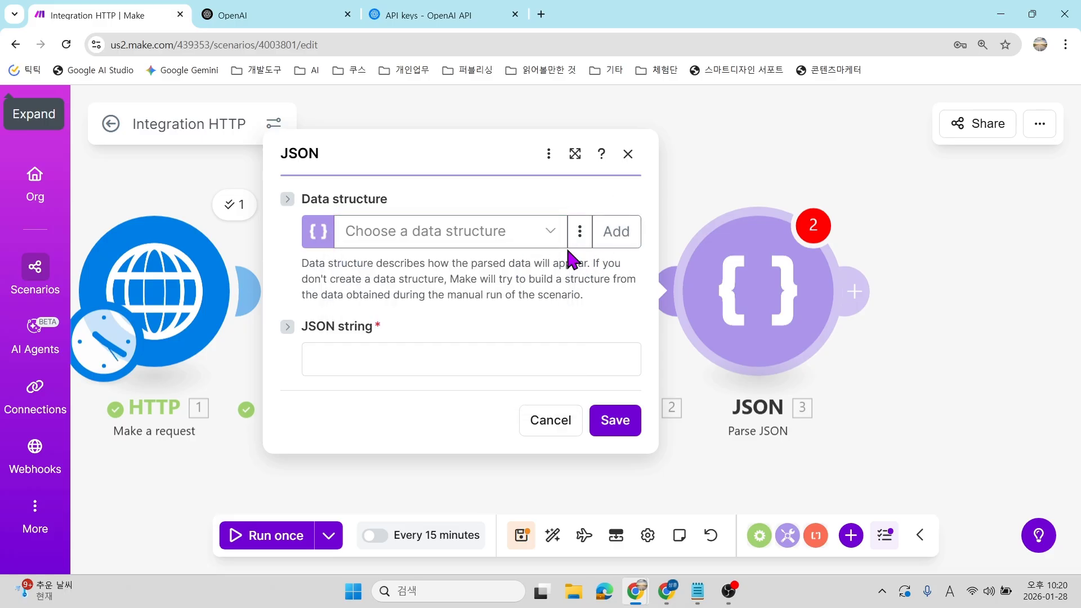
# Map the JSON string to OpenAI Choices[] Message Content and save the module.
pyautogui.click(371, 367)
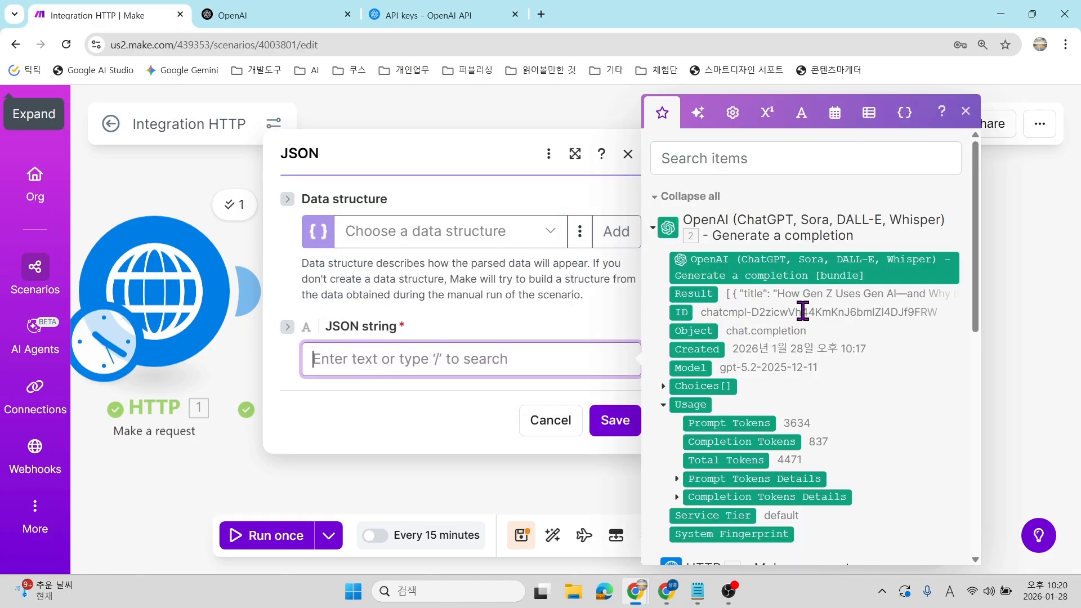
pyautogui.scroll(-1, 818, 343)
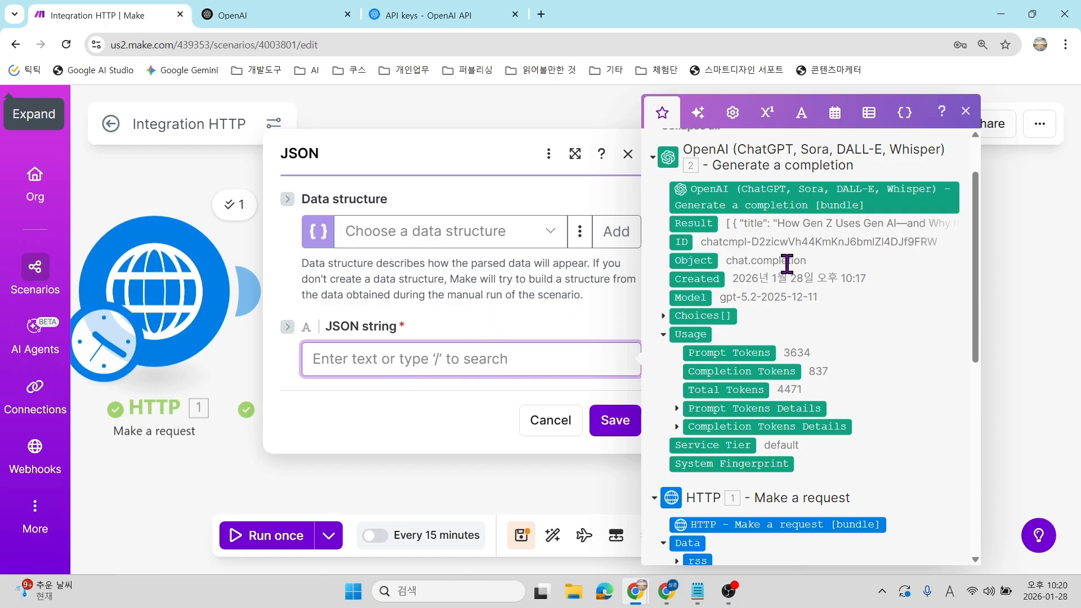
pyautogui.scroll(2, 769, 261)
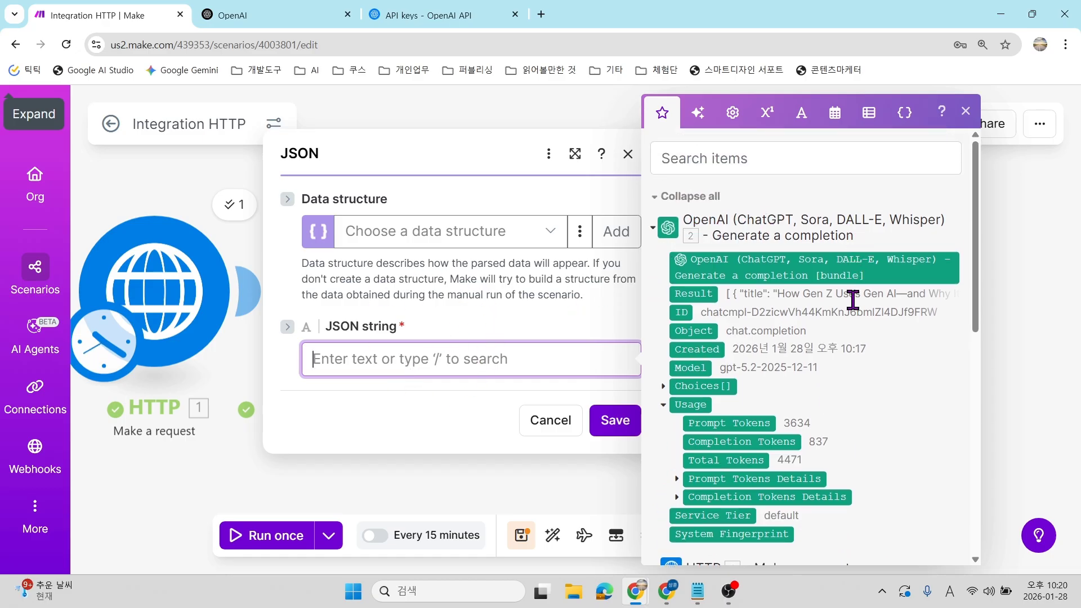
pyautogui.scroll(-2, 848, 302)
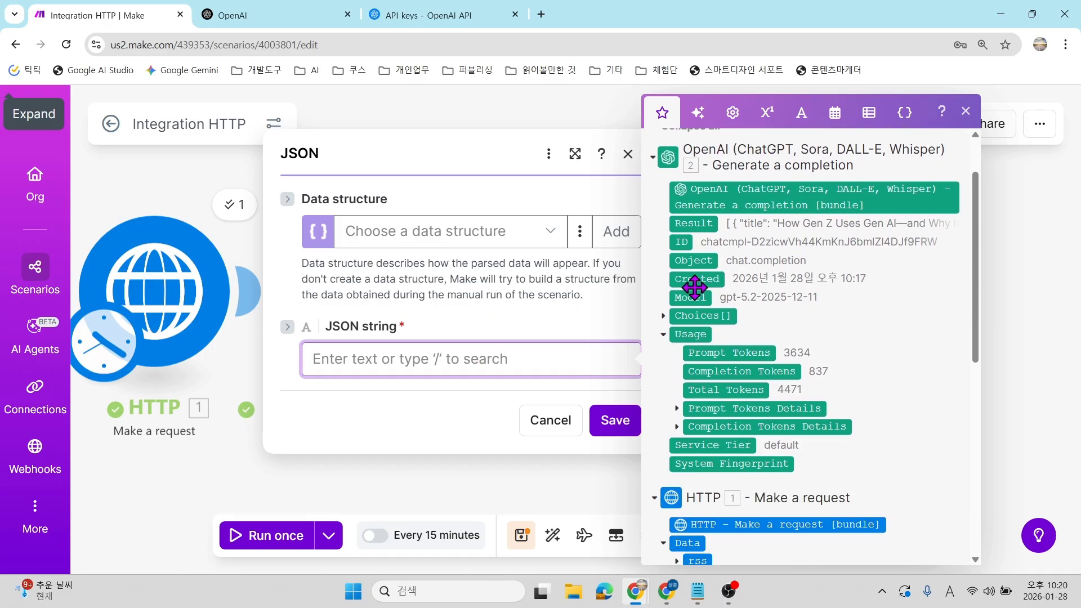
pyautogui.click(664, 316)
pyautogui.click(681, 409)
pyautogui.scroll(-3, 704, 349)
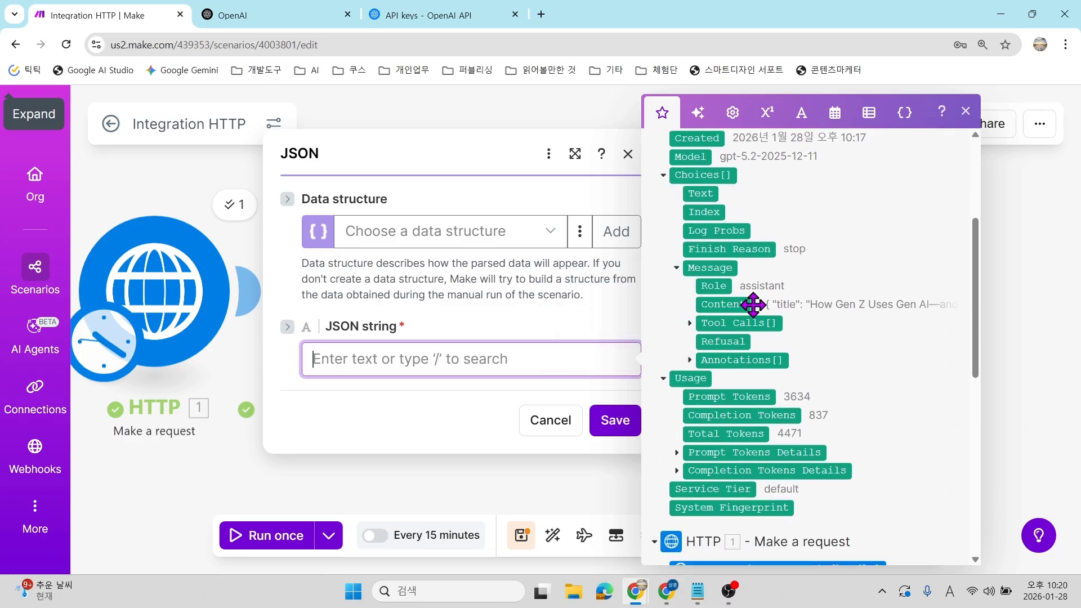
pyautogui.click(721, 304)
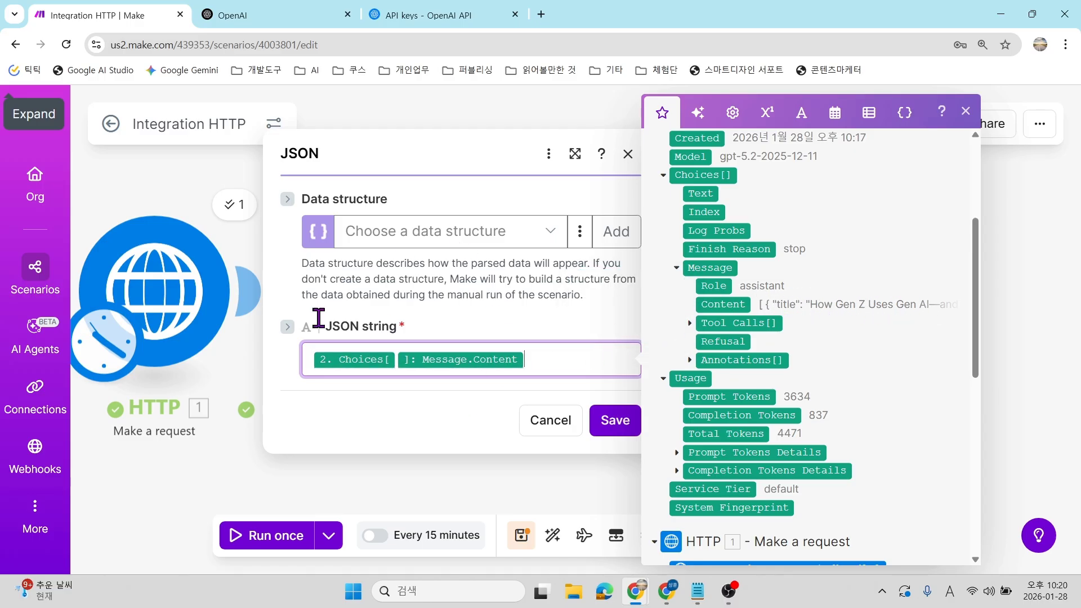
pyautogui.click(612, 423)
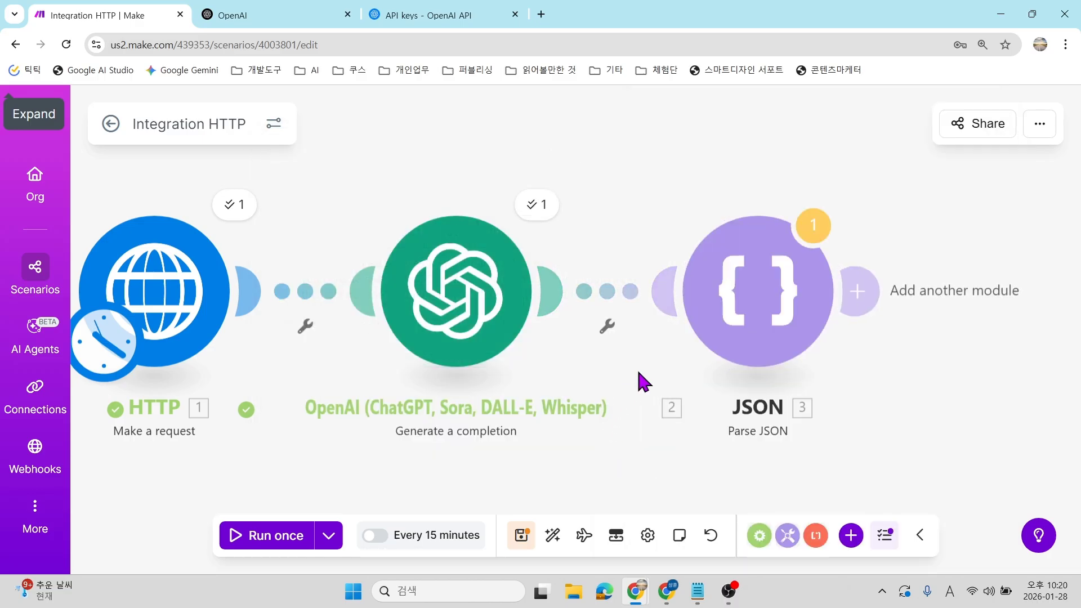
# Save the three-module scenario and run it once, bypassing both transformer warnings.
pyautogui.click(519, 533)
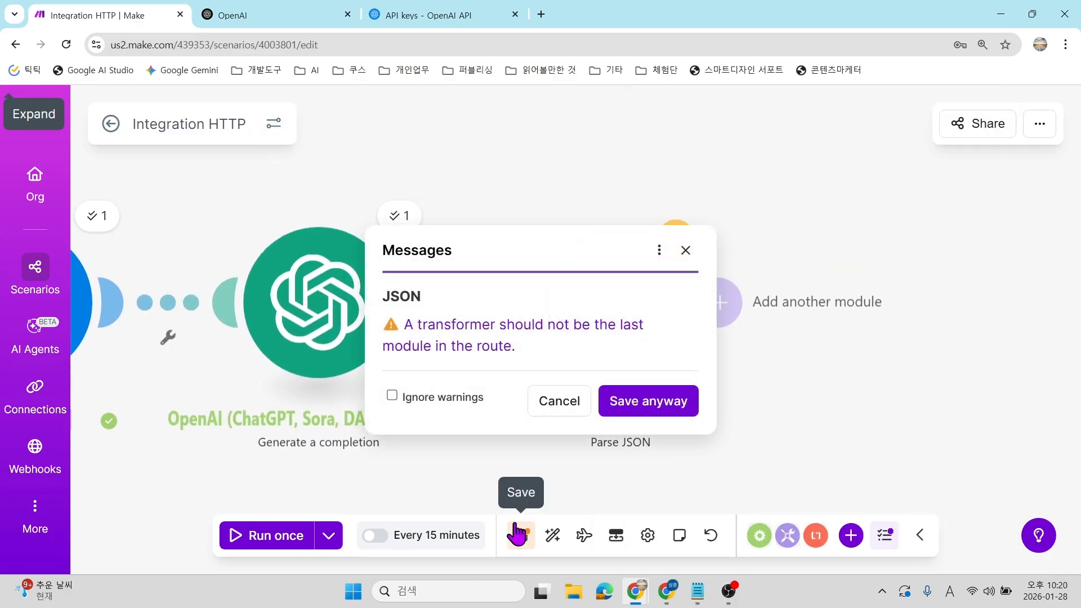
pyautogui.click(668, 405)
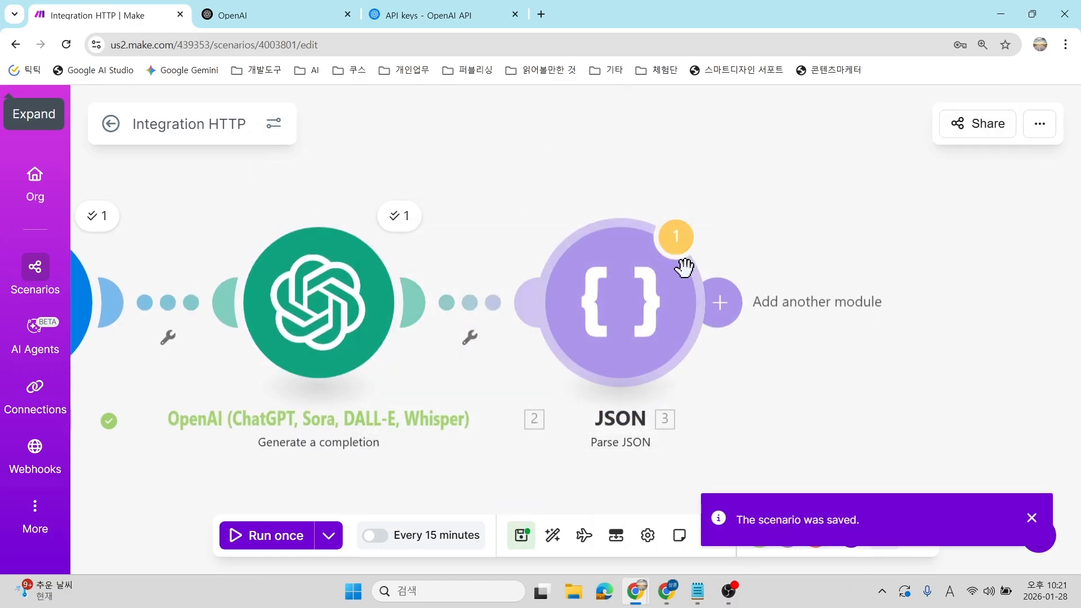
pyautogui.click(245, 534)
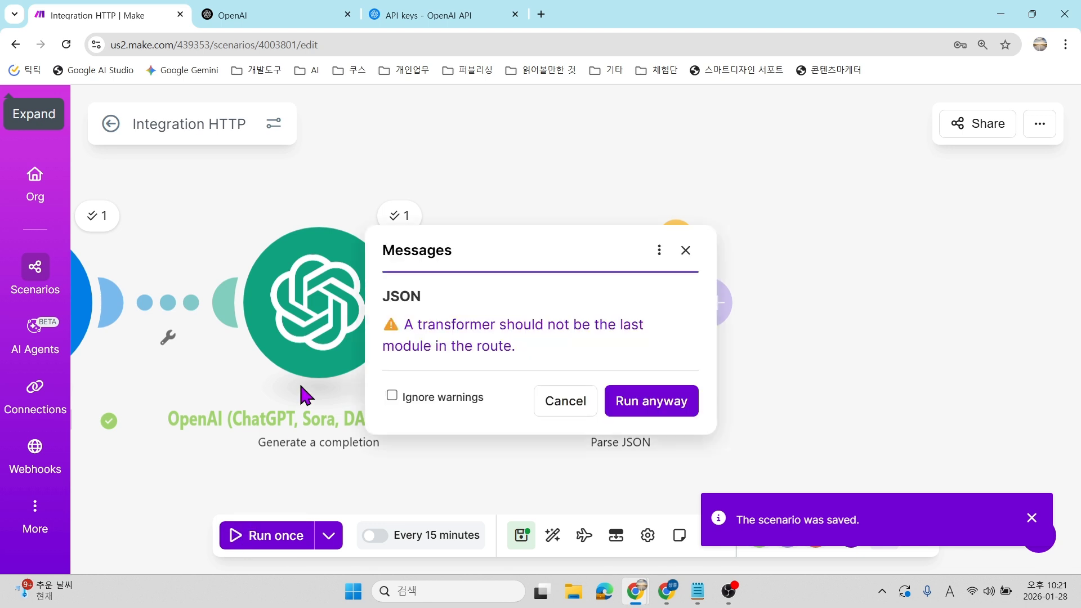
pyautogui.click(646, 403)
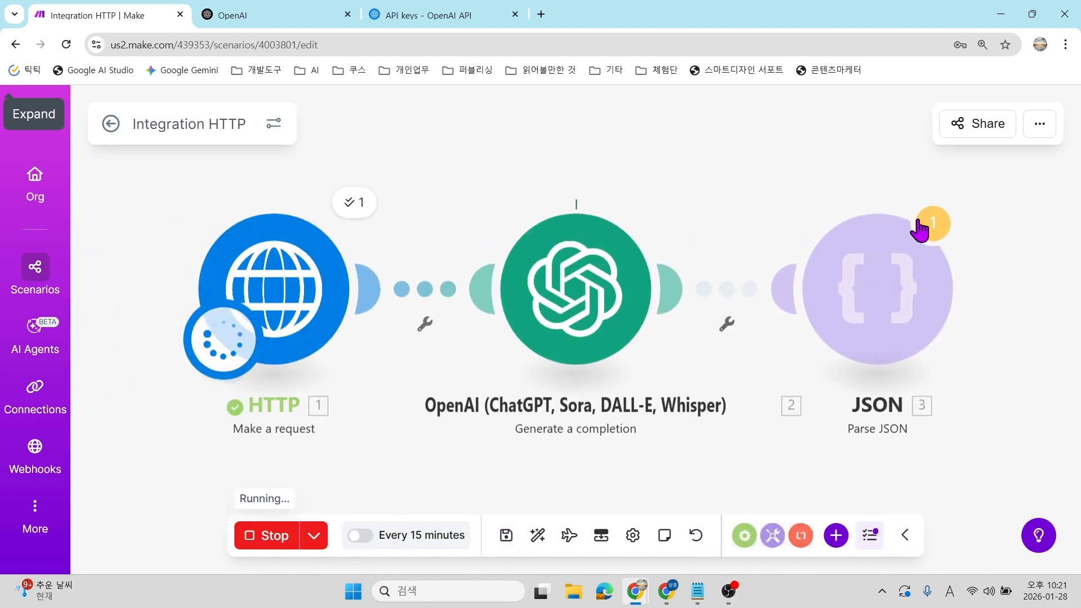
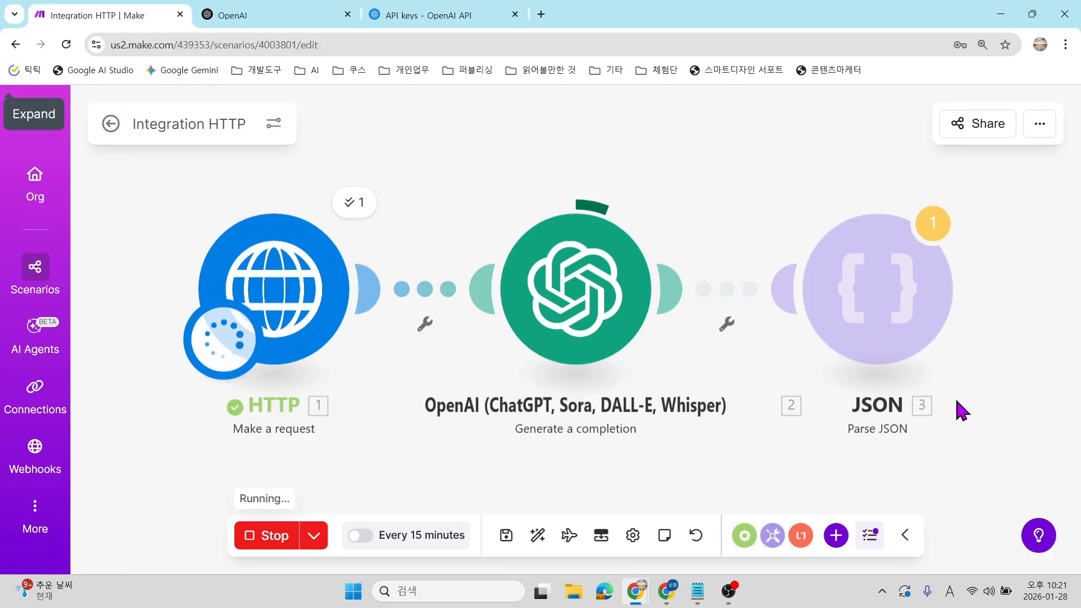
# Inspect the JSON module's run output: five news bundles with title, summary, link and date.
pyautogui.click(950, 203)
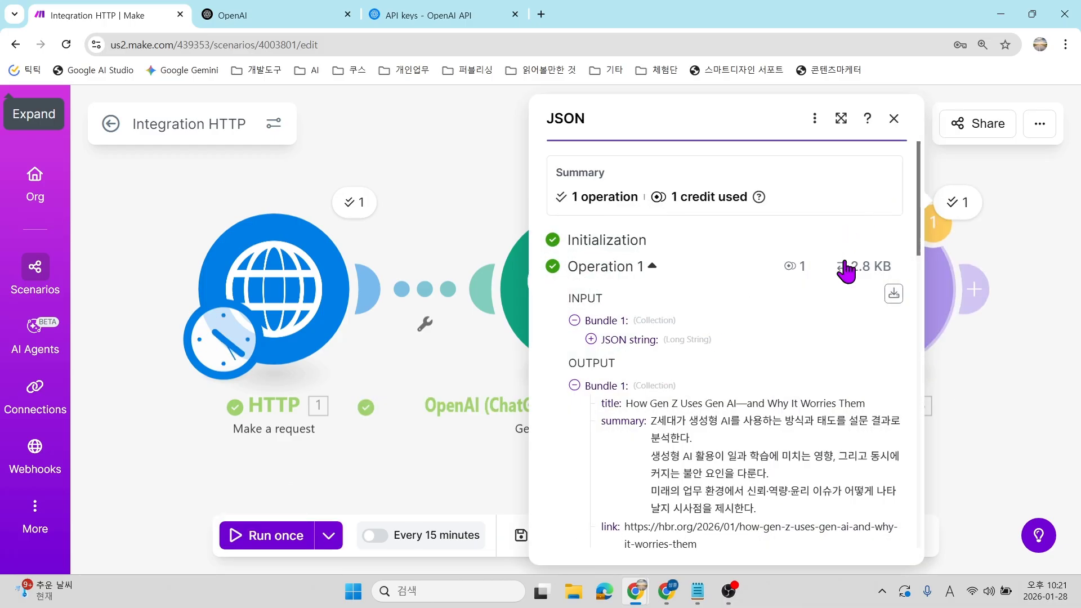
pyautogui.scroll(-3, 731, 324)
pyautogui.scroll(-1, 730, 312)
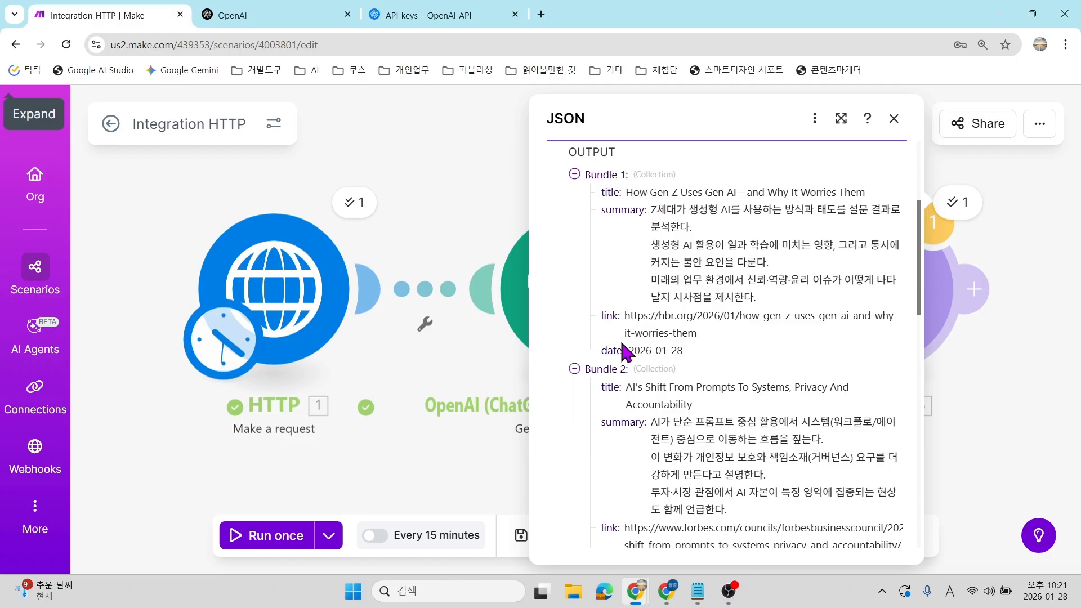
pyautogui.scroll(-8, 656, 355)
pyautogui.scroll(-5, 659, 355)
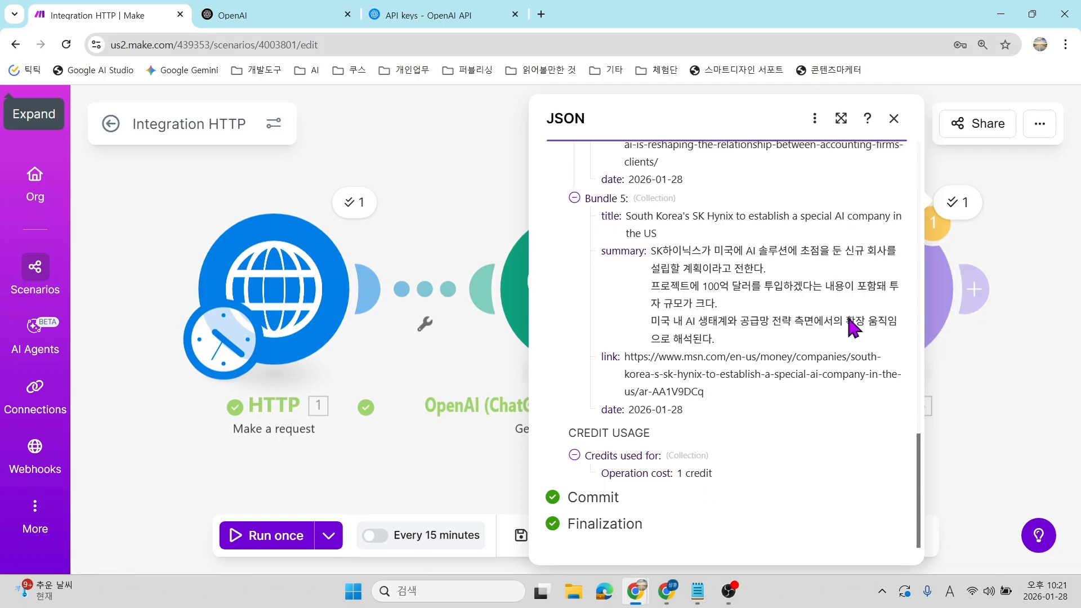
pyautogui.scroll(5, 729, 422)
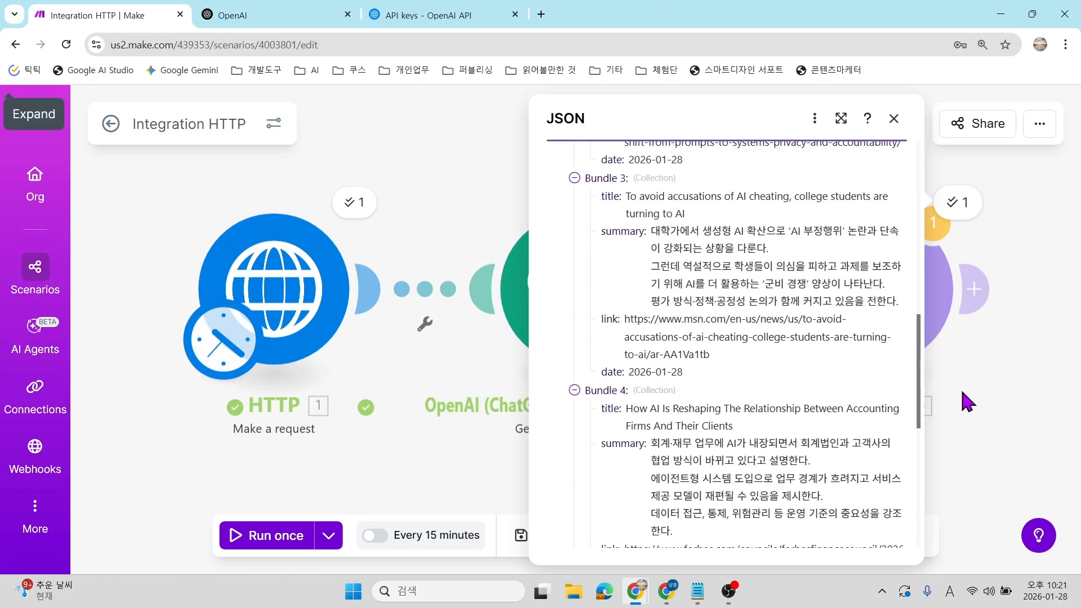
# Close the output panel, pan the canvas and add a new module after JSON.
pyautogui.click(966, 400)
pyautogui.moveTo(953, 355); pyautogui.dragTo(741, 337)
pyautogui.scroll(-1, 721, 325)
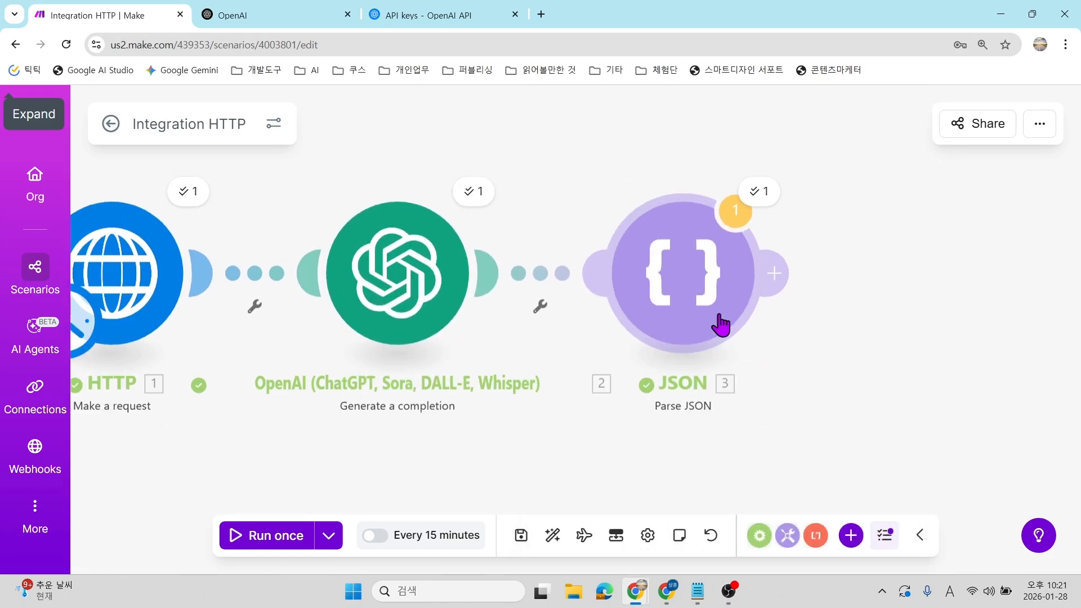
pyautogui.click(789, 275)
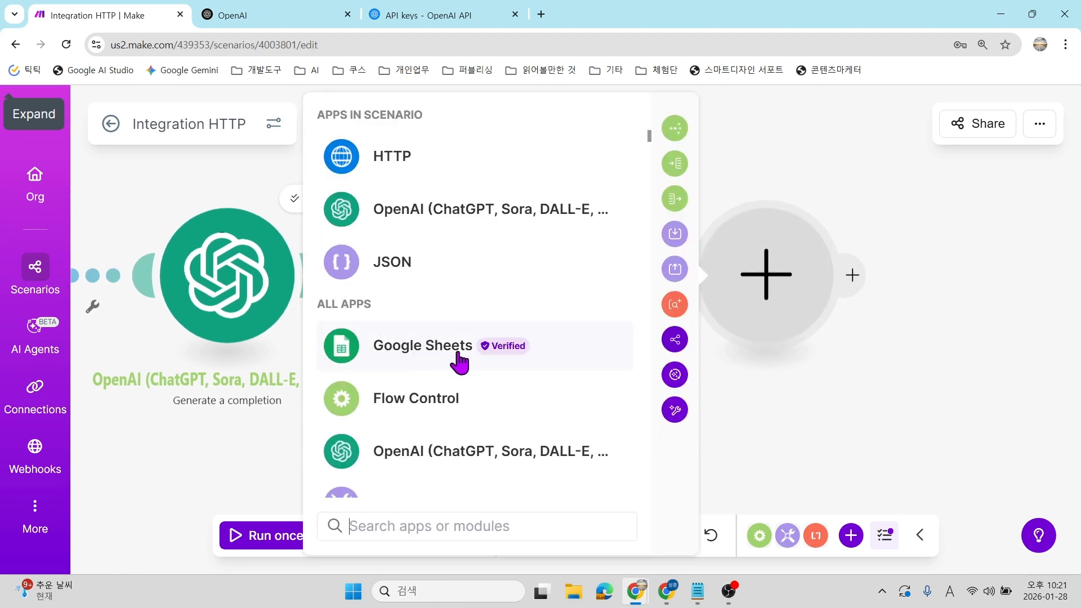
# Search the app list for Notion instead of Slack and display Notion's database item modules.
pyautogui.write('slack')
pyautogui.press('BackSpace')
pyautogui.write('ck')
pyautogui.moveTo(452, 142)
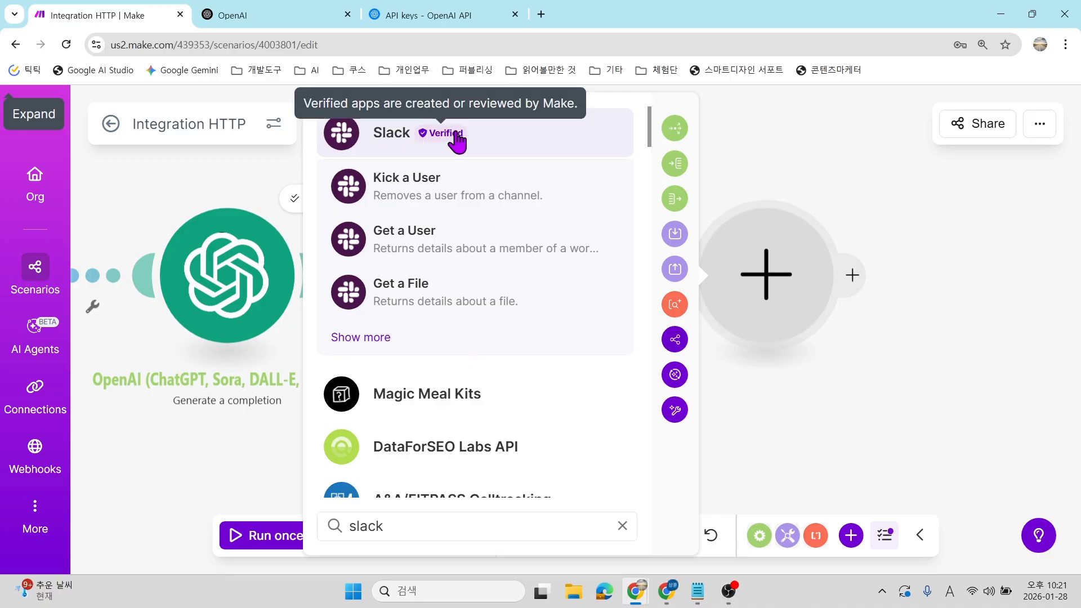
pyautogui.press('BackSpace')
pyautogui.write('notion')
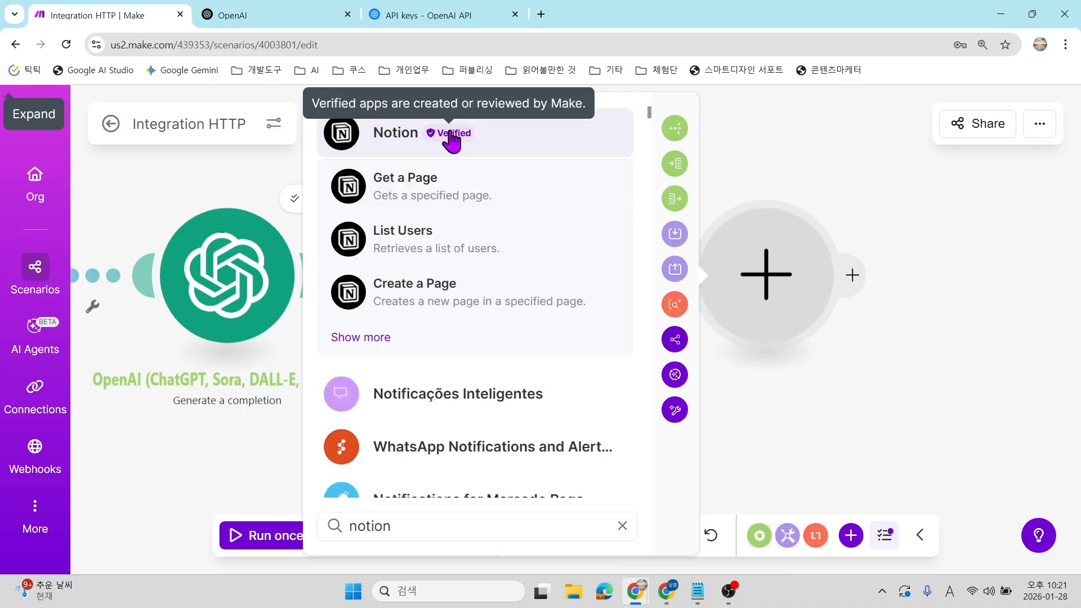
pyautogui.click(379, 144)
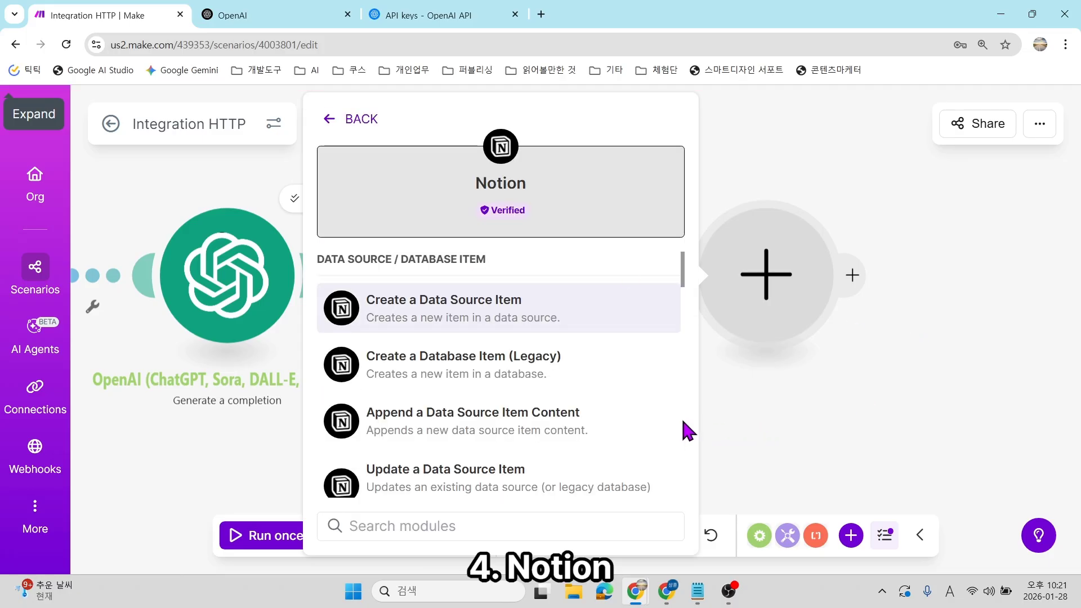
pyautogui.scroll(-2, 586, 381)
pyautogui.scroll(2, 441, 306)
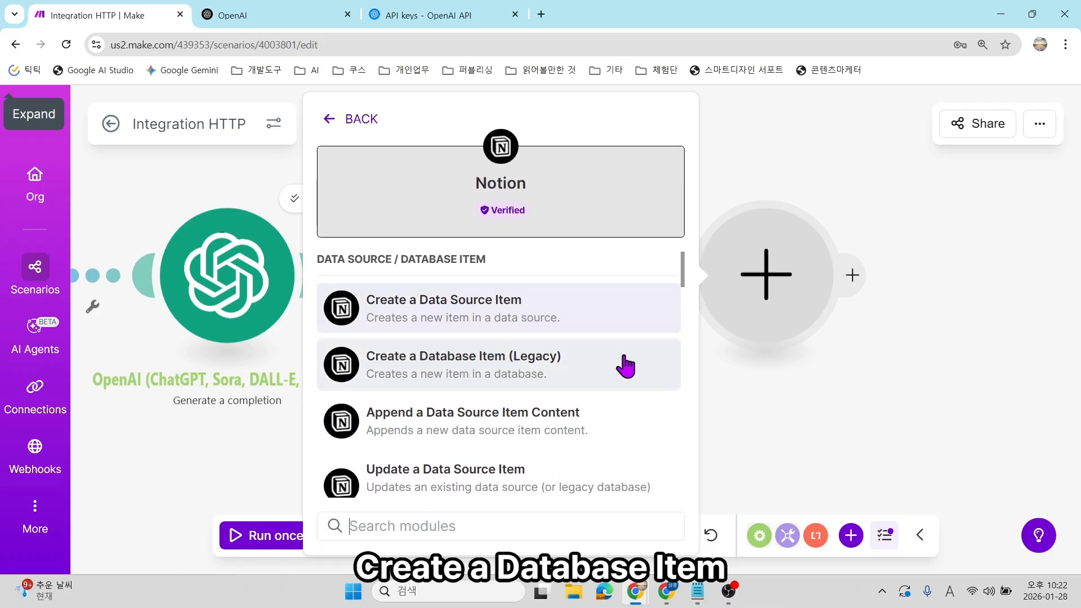
# Bring up the 매일 뉴스 기사 받기 Notion page and zoom it out to 110%.
pyautogui.click(667, 591)
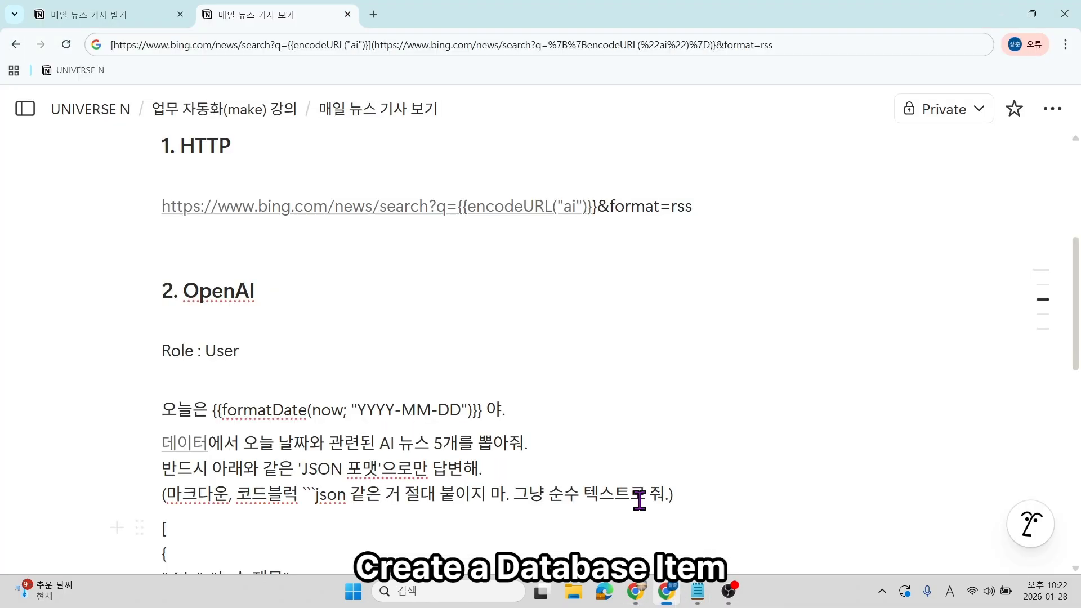
pyautogui.scroll(4, 314, 278)
pyautogui.click(129, 16)
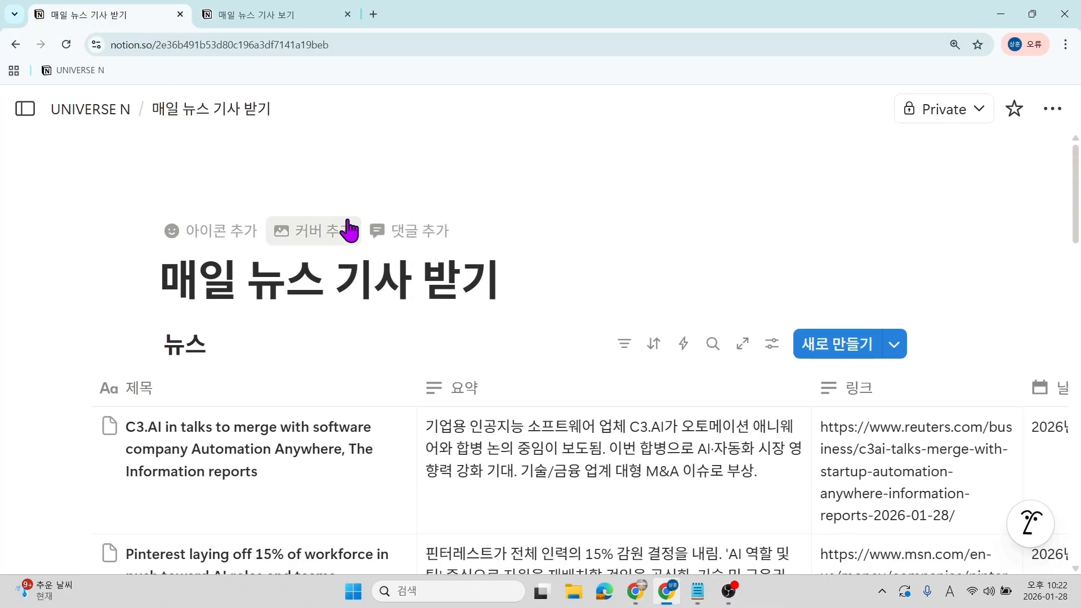
pyautogui.hotkey('ctrl', '-')
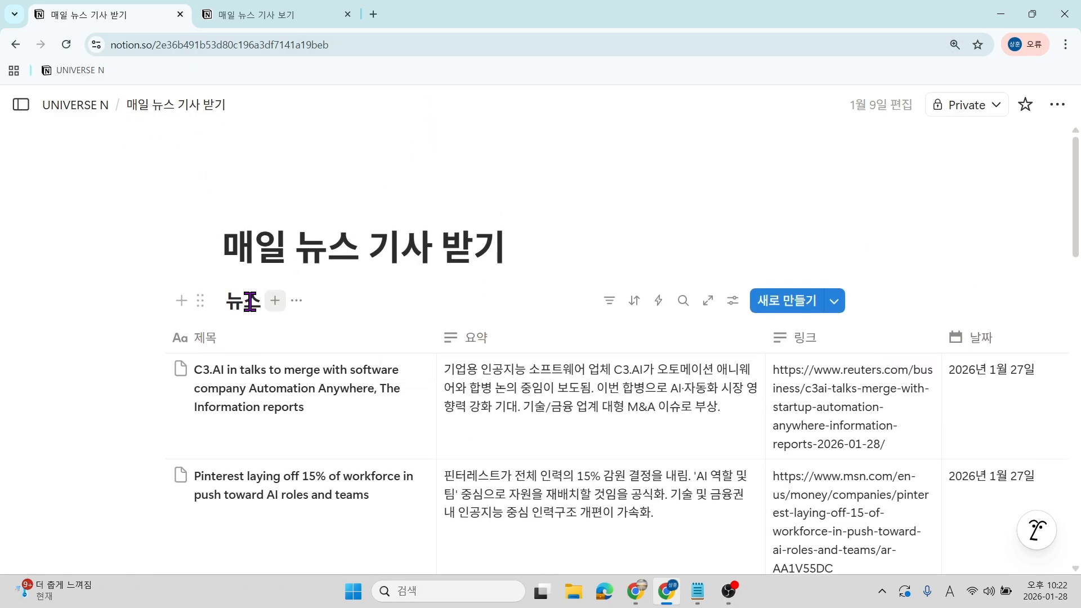
pyautogui.hotkey('ctrl', '-')
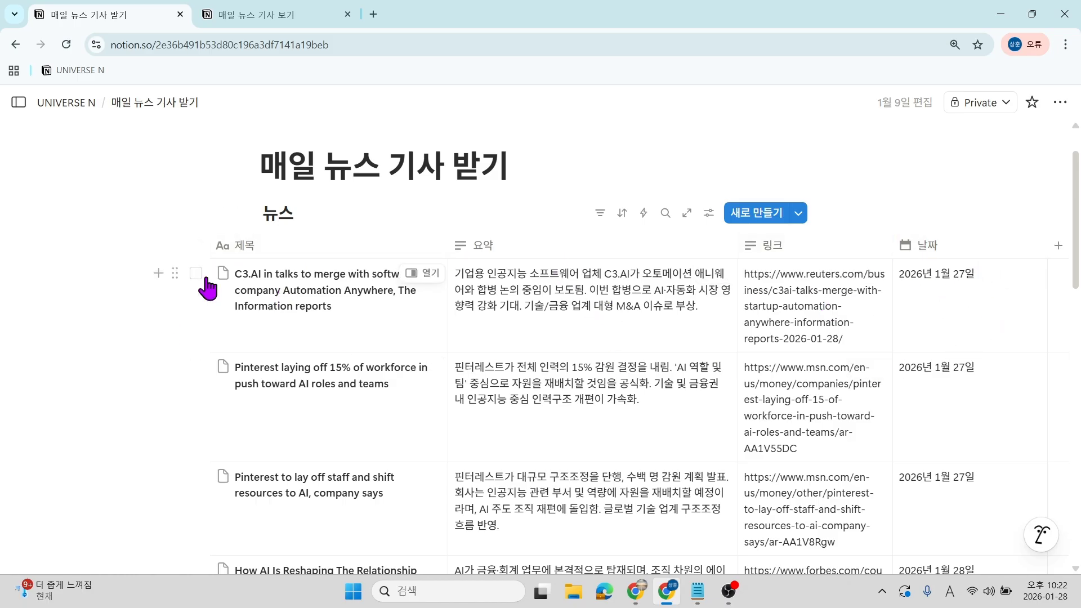
pyautogui.scroll(-1, 282, 292)
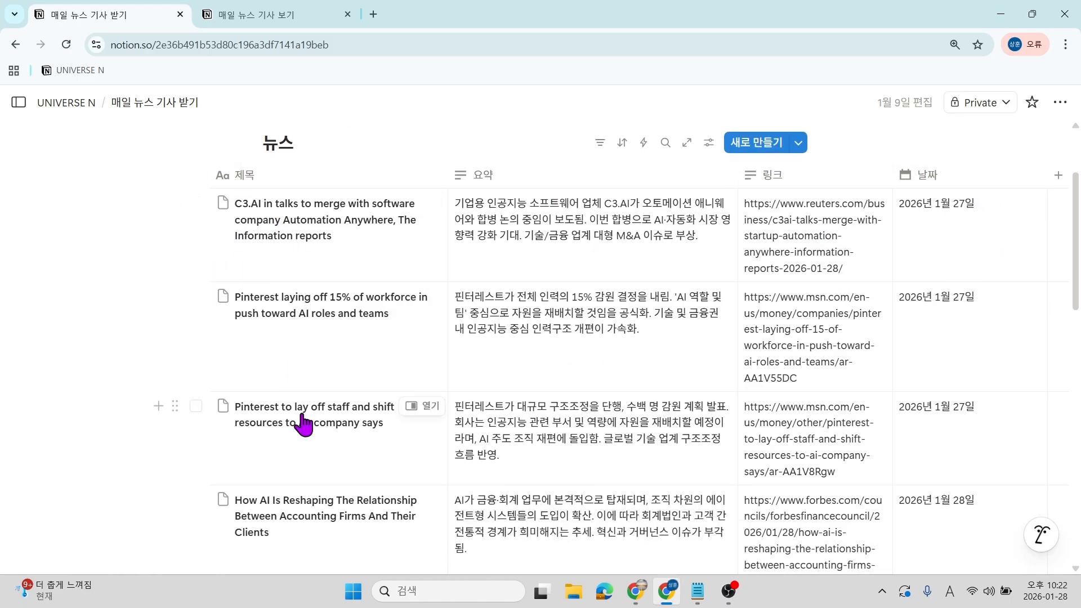
pyautogui.scroll(-3, 304, 428)
pyautogui.scroll(-2, 309, 466)
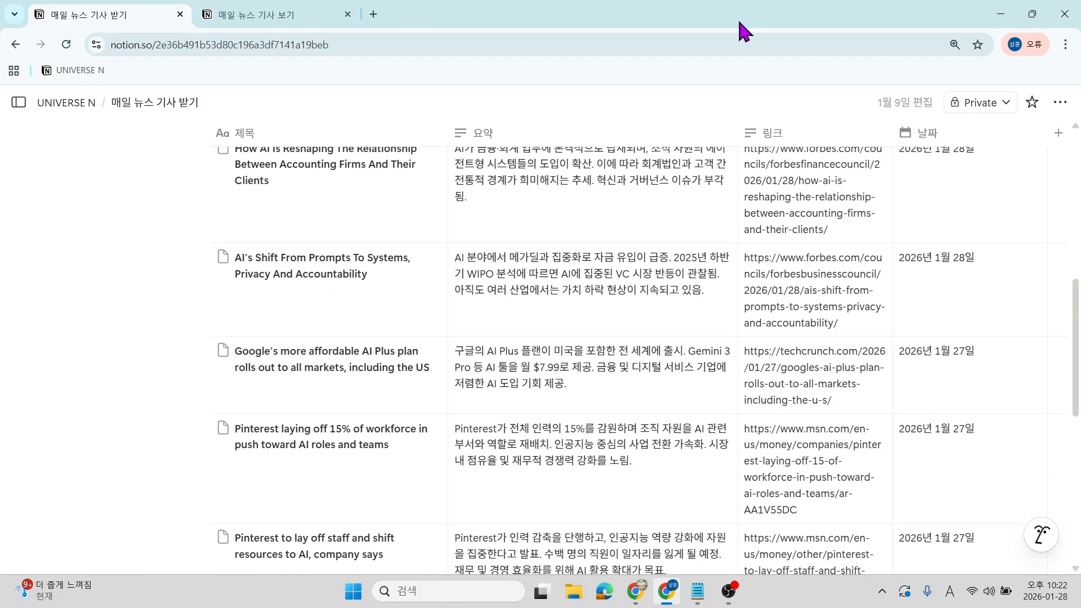
pyautogui.scroll(-4, 601, 384)
pyautogui.scroll(14, 603, 386)
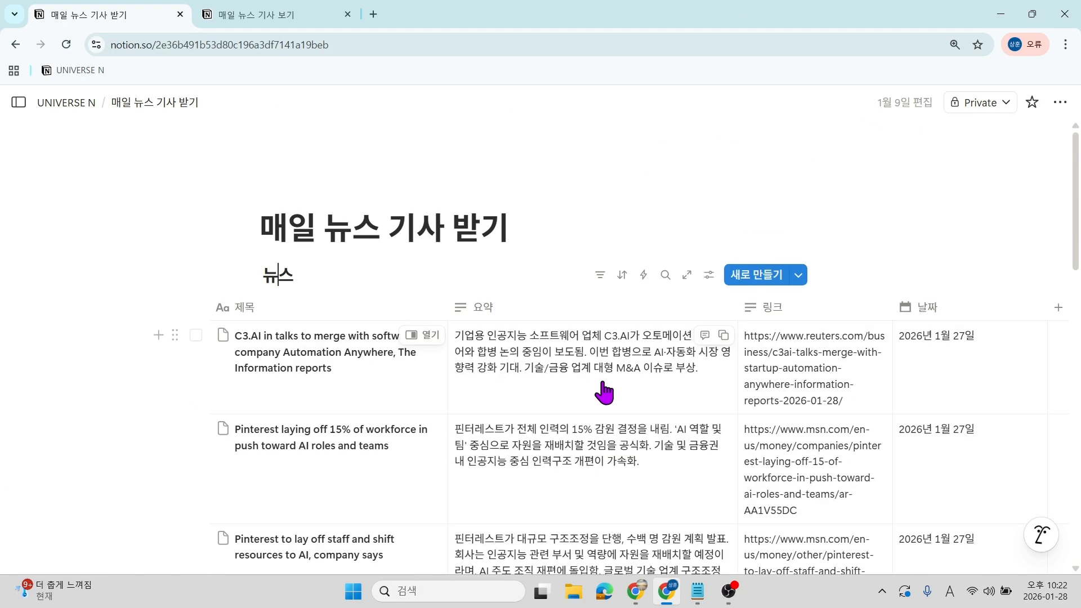
# Try selecting the old news rows one by one, then clear that selection.
pyautogui.click(195, 336)
pyautogui.scroll(-3, 189, 468)
pyautogui.scroll(-3, 189, 467)
pyautogui.click(192, 262)
pyautogui.scroll(5, 208, 314)
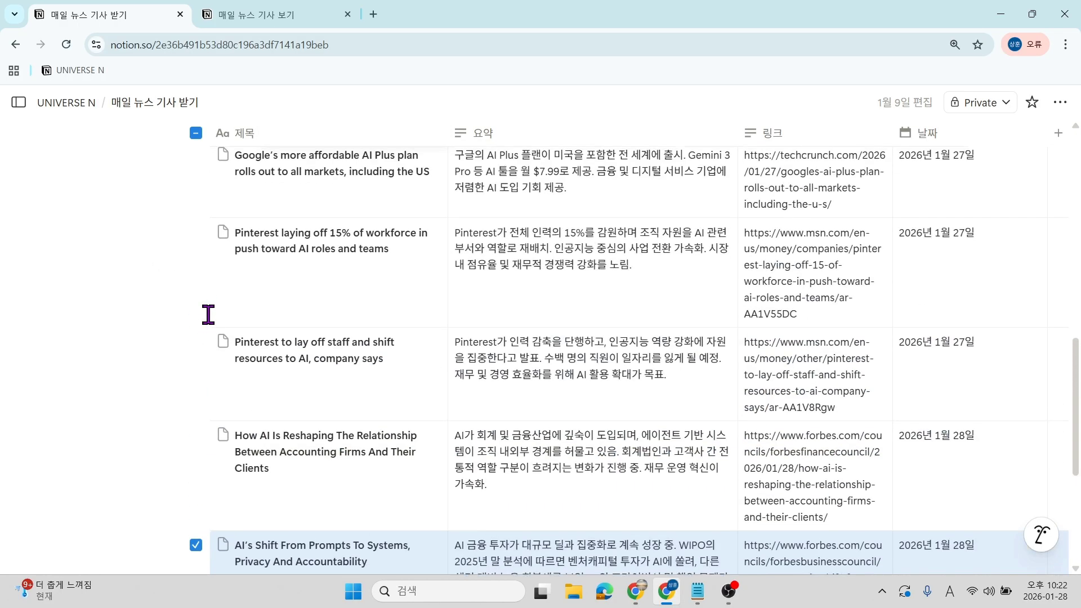
pyautogui.scroll(3, 209, 314)
pyautogui.click(196, 312)
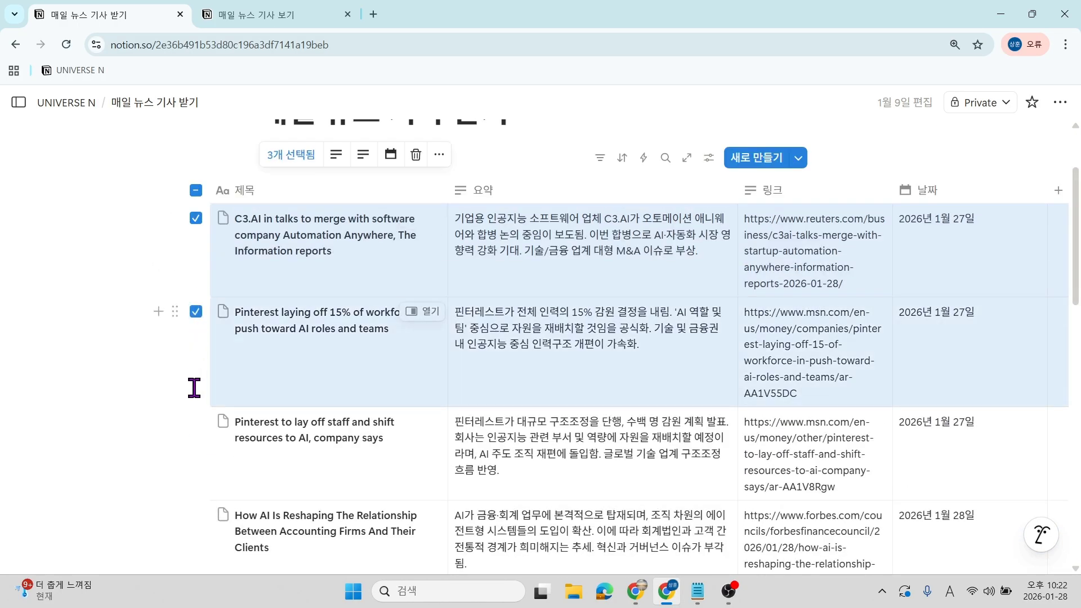
pyautogui.click(196, 421)
pyautogui.scroll(-3, 197, 428)
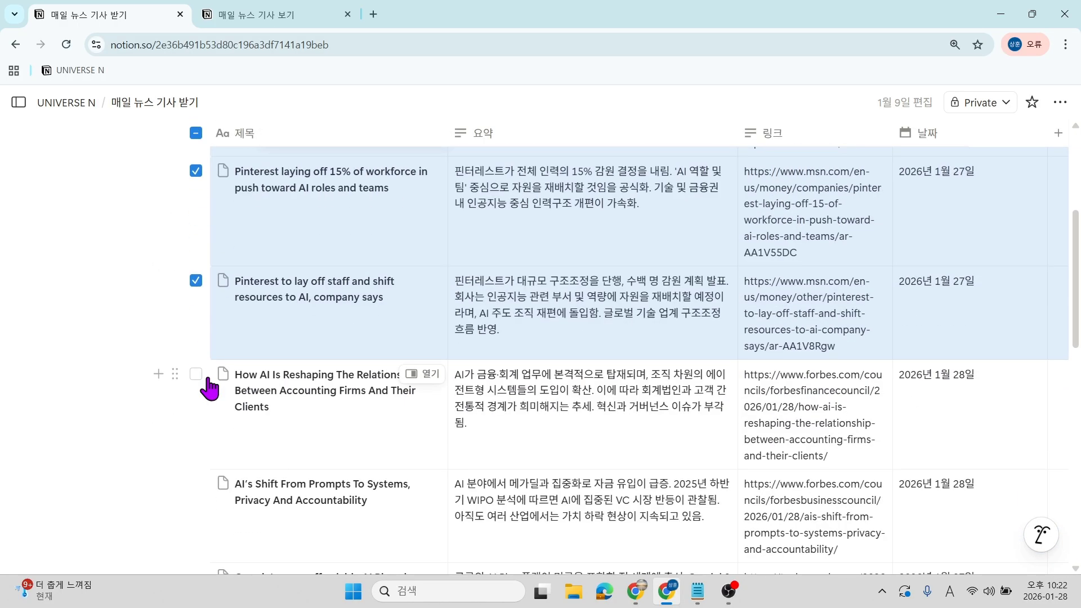
pyautogui.click(196, 382)
pyautogui.scroll(-4, 206, 369)
pyautogui.click(196, 274)
pyautogui.scroll(-4, 290, 367)
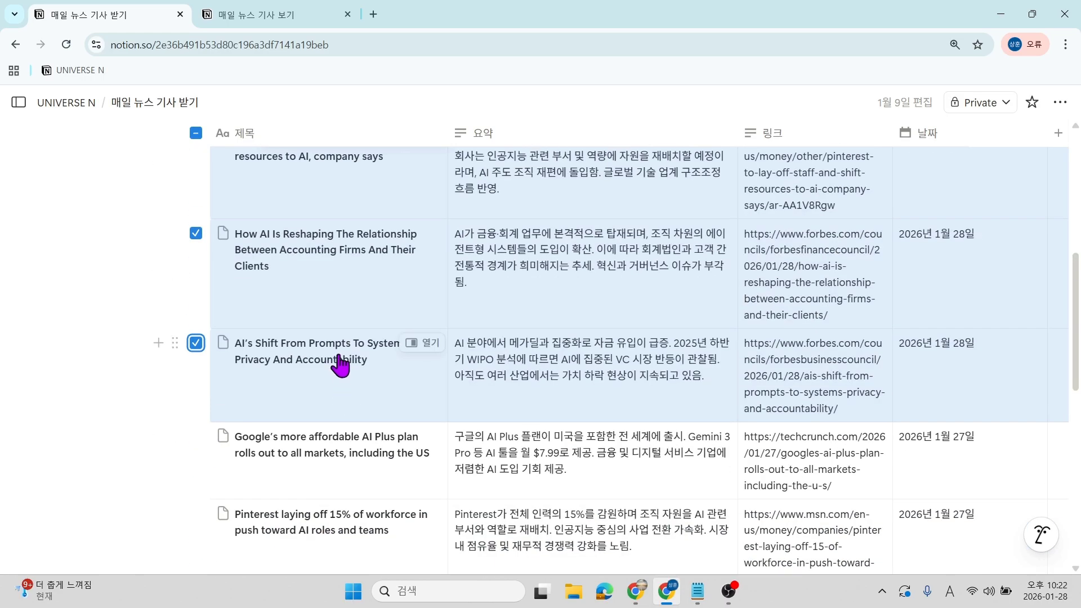
pyautogui.scroll(7, 309, 225)
pyautogui.click(377, 344)
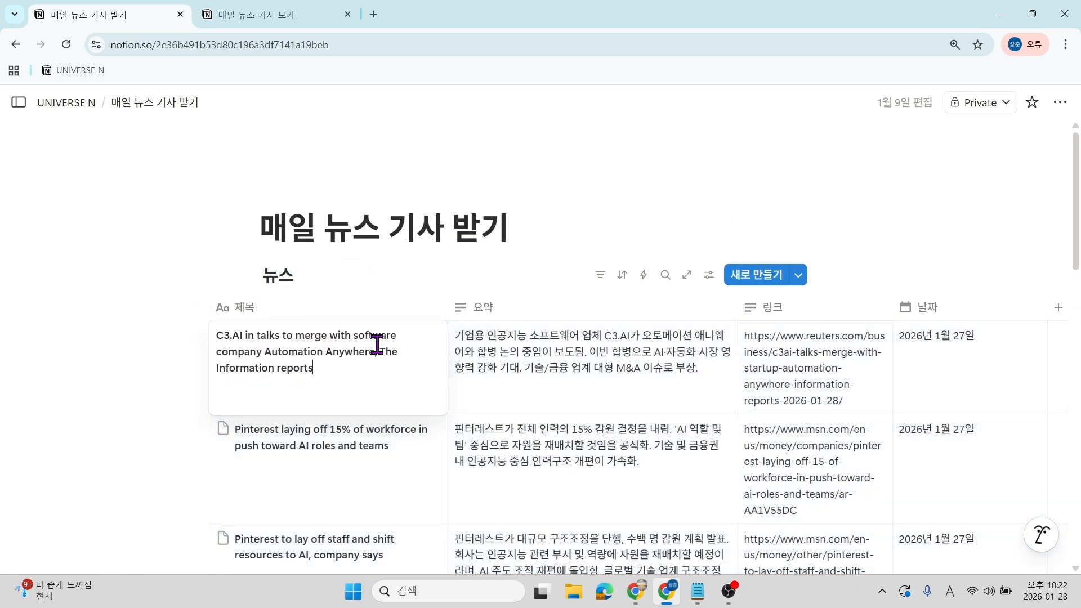
pyautogui.press('Escape')
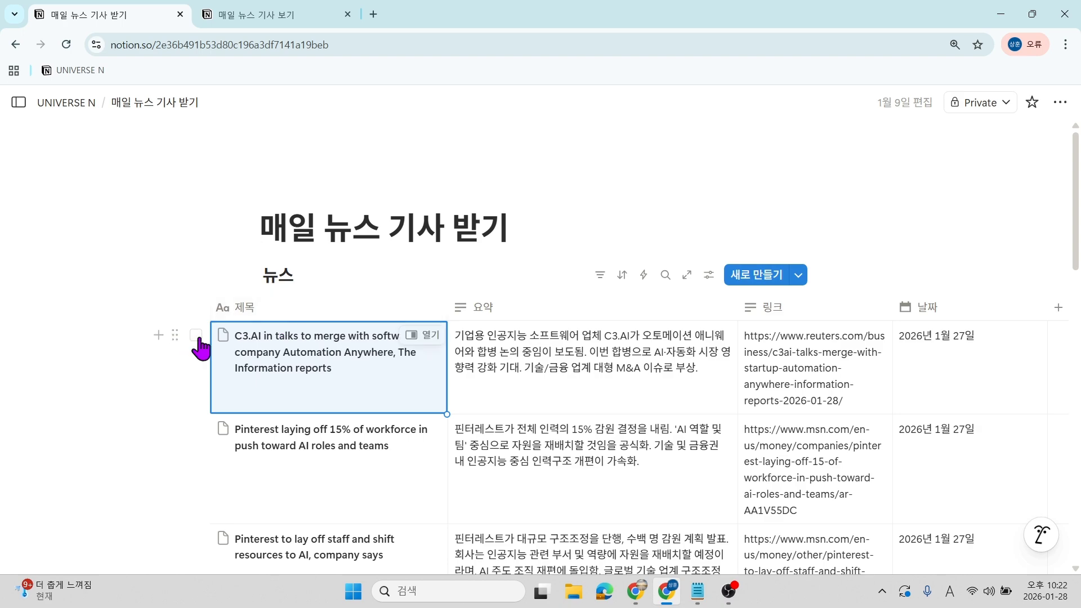
# Select every row of the 뉴스 table at once and delete them.
pyautogui.moveTo(169, 371); pyautogui.dragTo(872, 354)
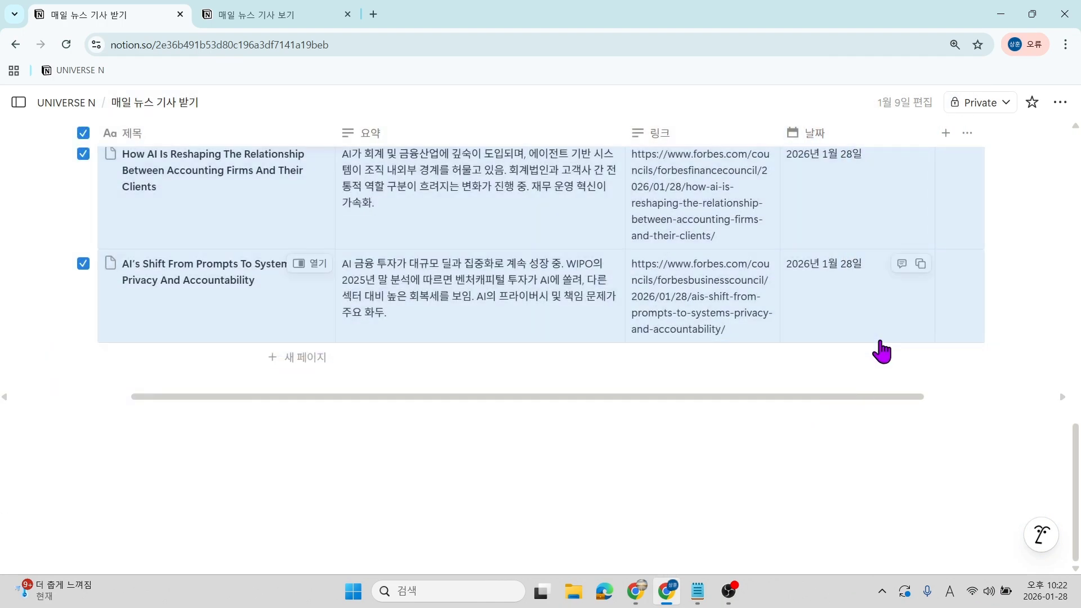
pyautogui.press('Delete')
pyautogui.moveTo(365, 397); pyautogui.dragTo(248, 397)
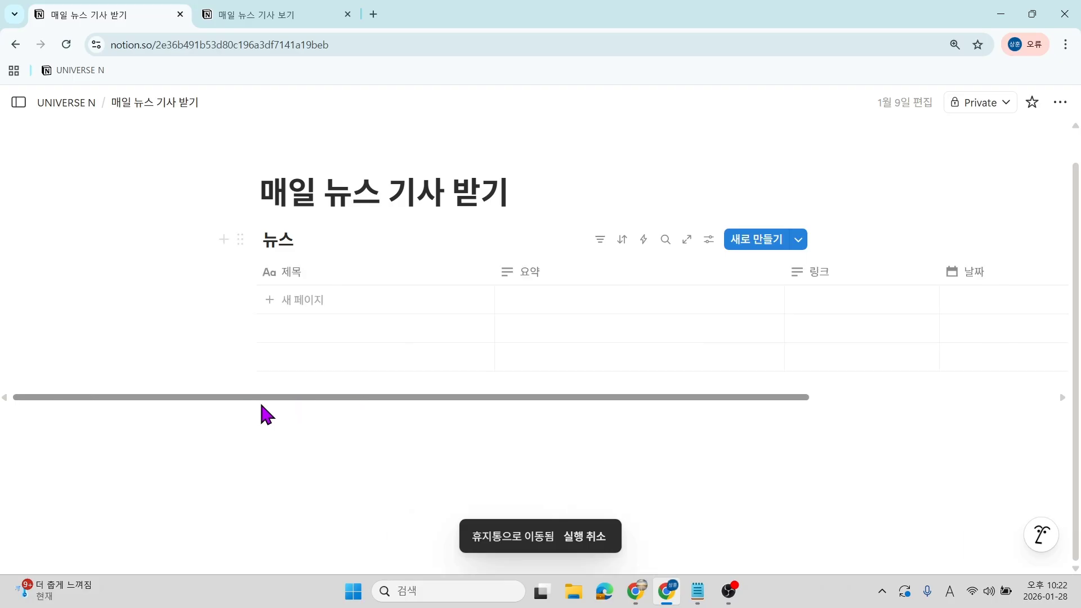
pyautogui.hscroll(5, 385, 397)
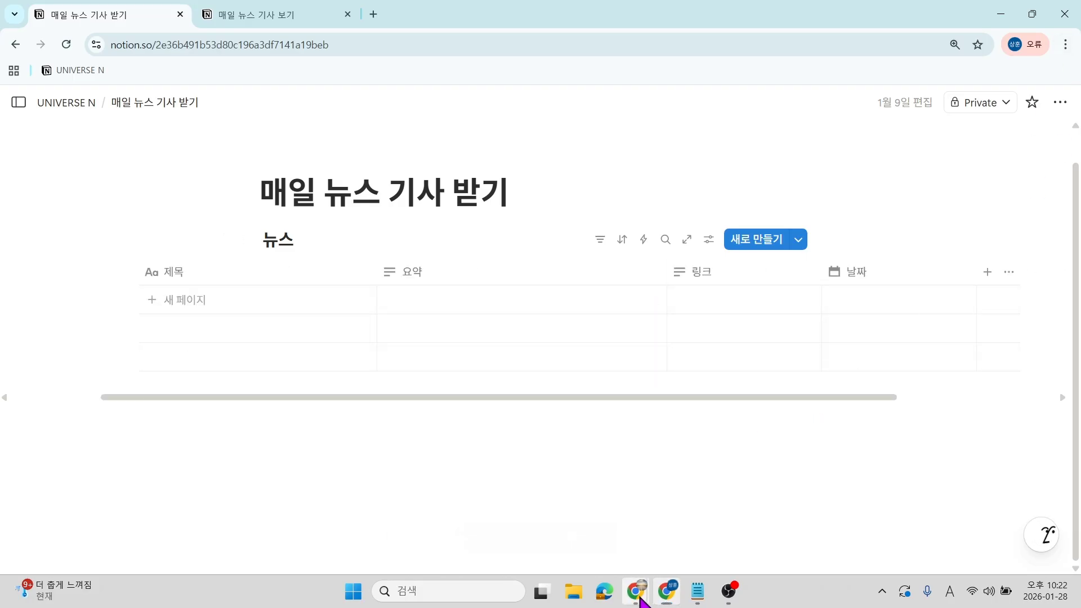
pyautogui.moveTo(637, 591)
pyautogui.click(617, 498)
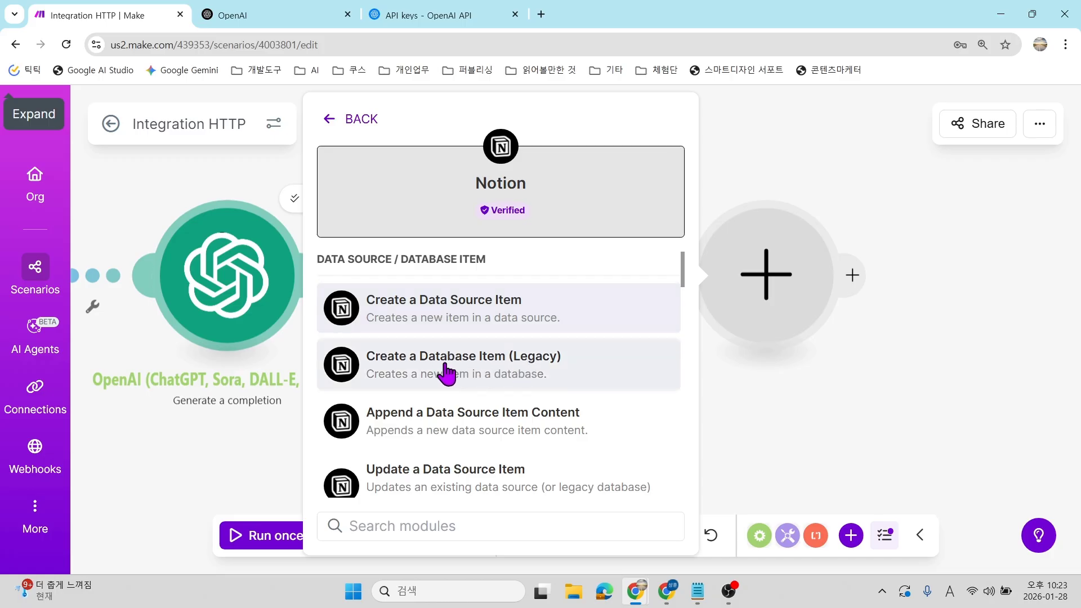
# Add Notion's Create a Database Item (Legacy) module and review its existing connection.
pyautogui.click(529, 373)
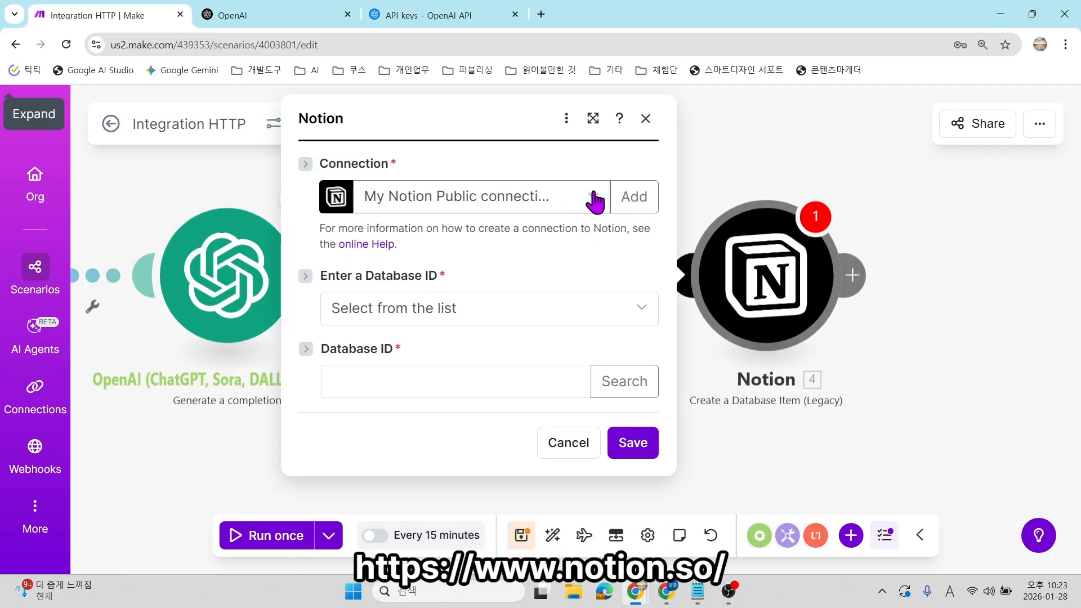
pyautogui.click(592, 198)
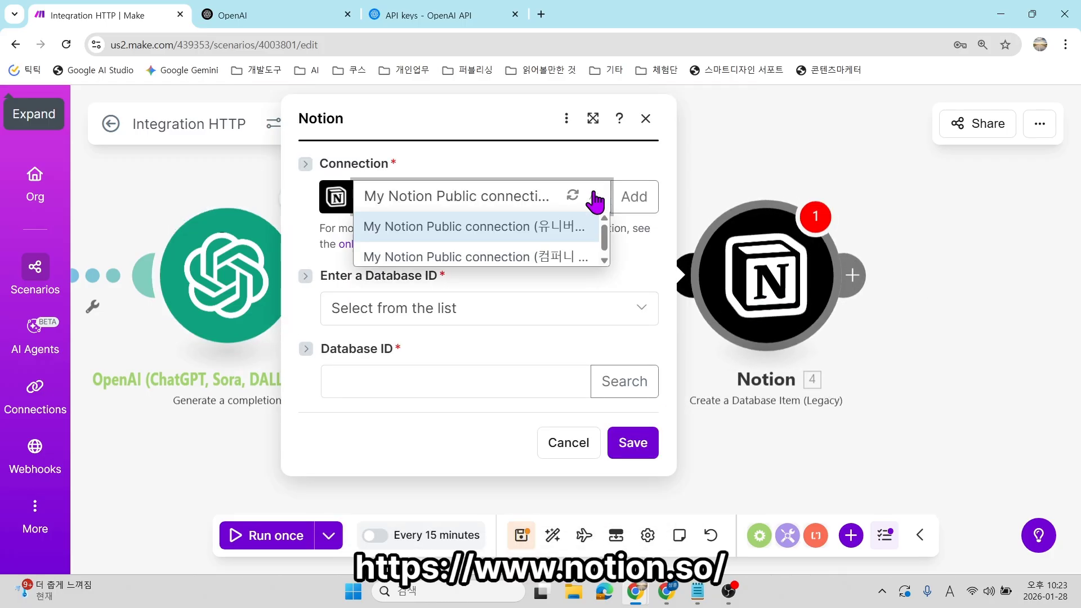
pyautogui.click(510, 224)
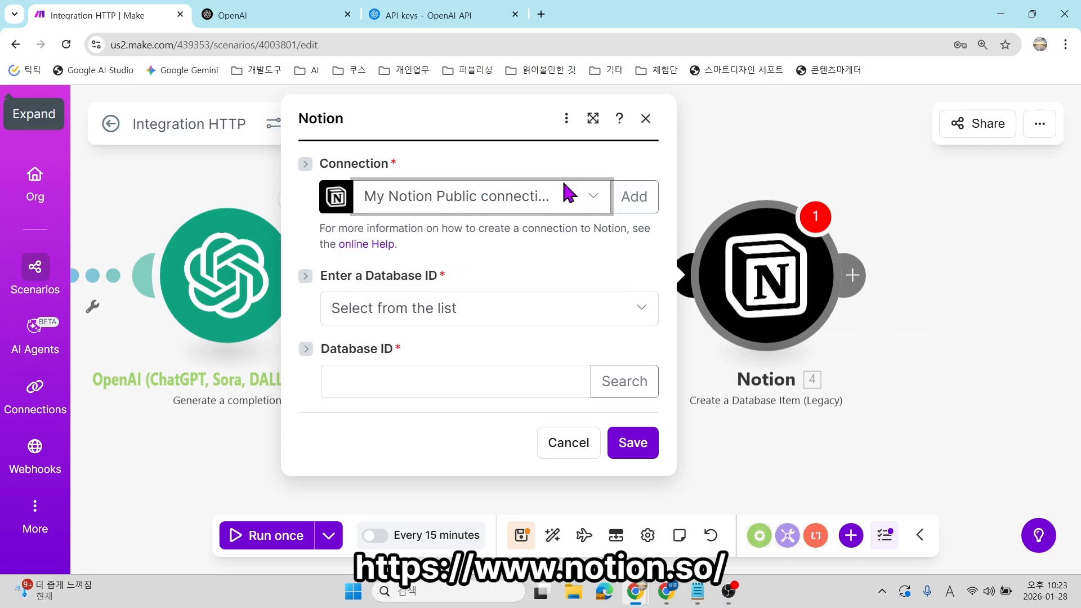
# Create a Notion Public connection named 'notion' and save it to begin authorization.
pyautogui.click(635, 197)
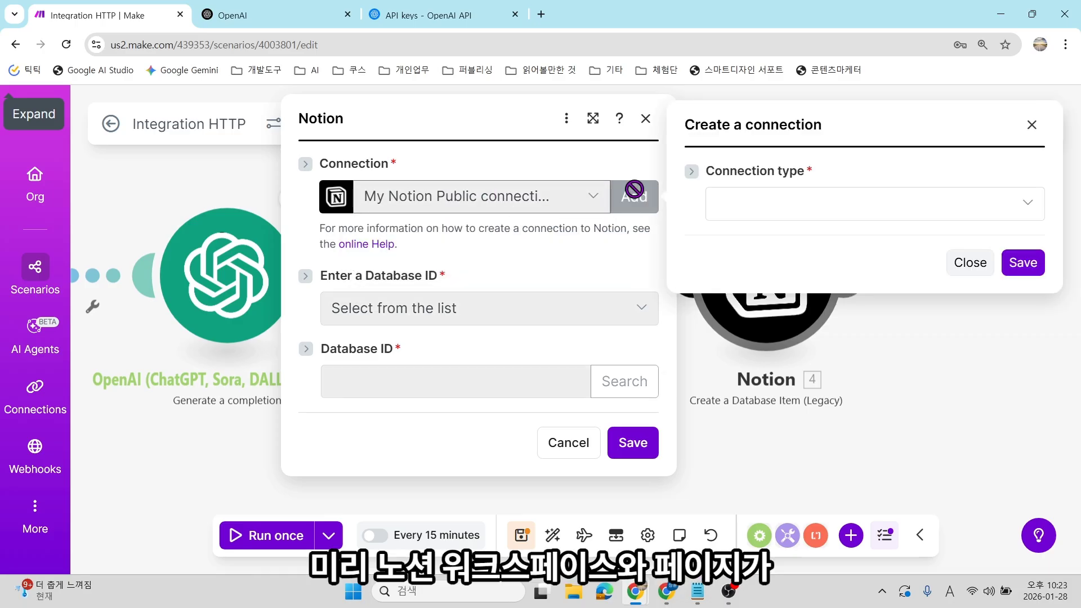
pyautogui.click(840, 211)
pyautogui.click(813, 236)
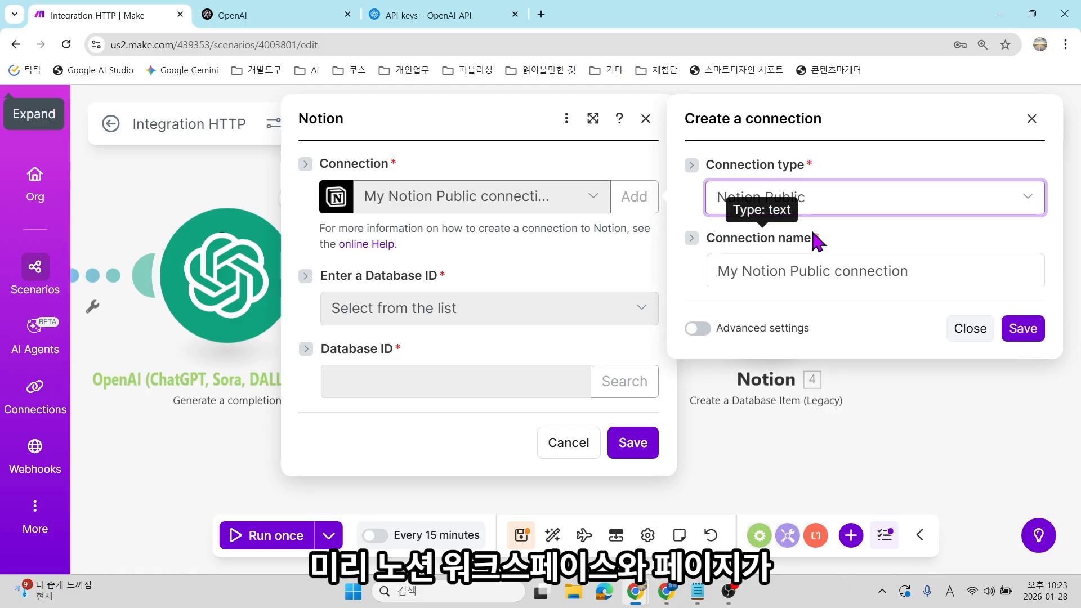
pyautogui.click(854, 263)
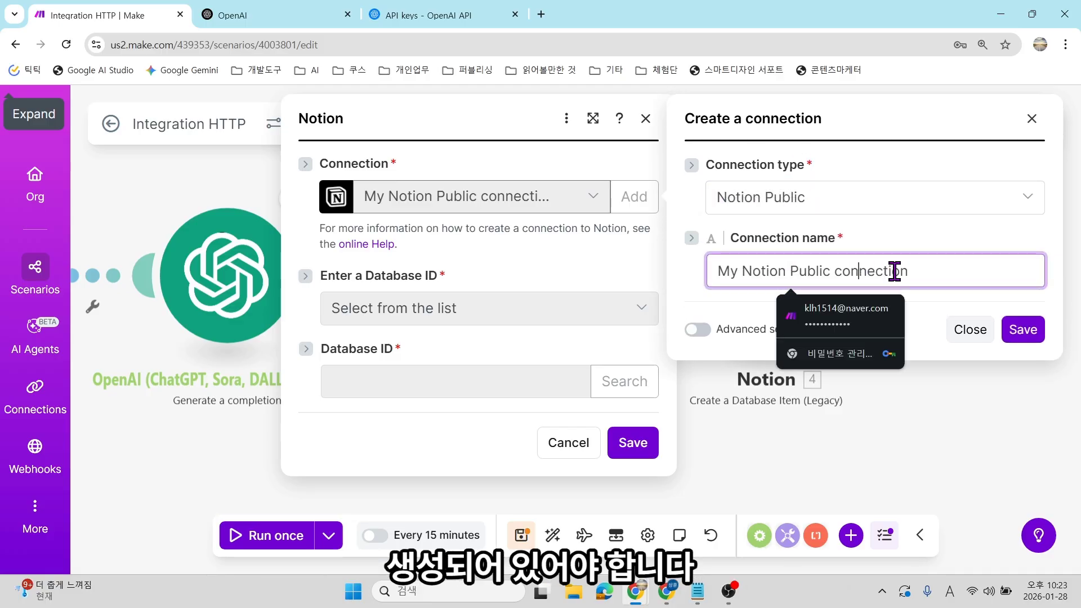
pyautogui.hotkey('ctrl', 'a')
pyautogui.write('no')
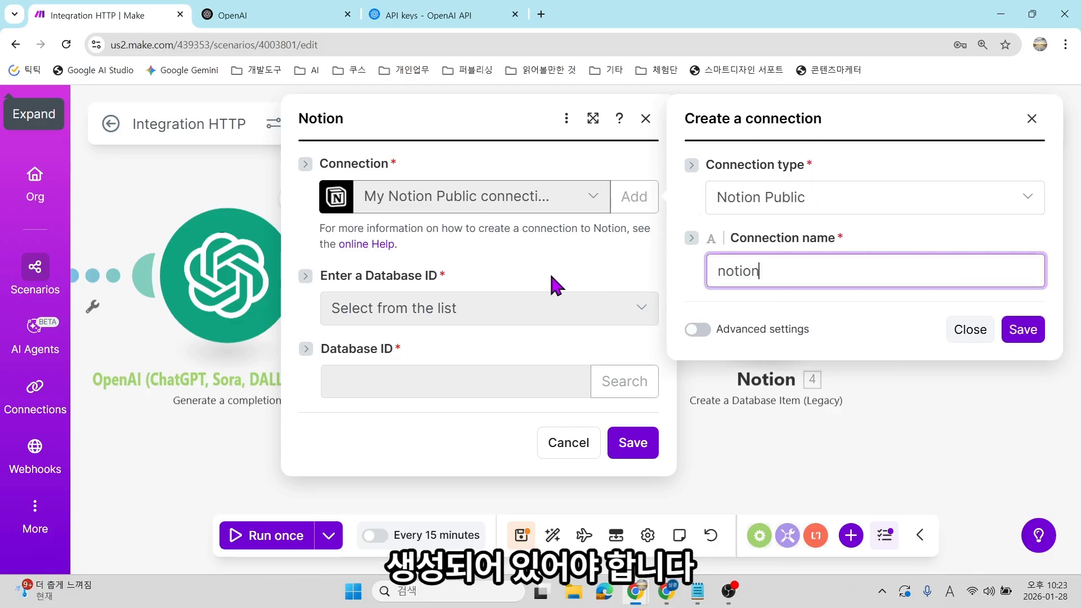
pyautogui.click(1030, 333)
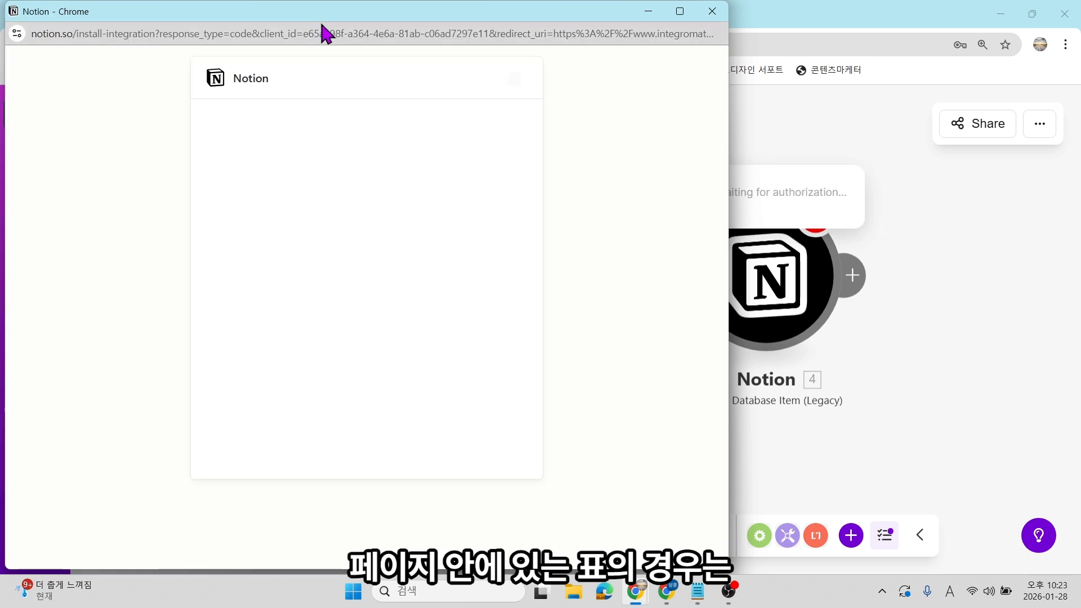
# In the Notion consent window, switch to the 유니버스N workspace and proceed to page selection.
pyautogui.moveTo(334, 9); pyautogui.dragTo(387, 10)
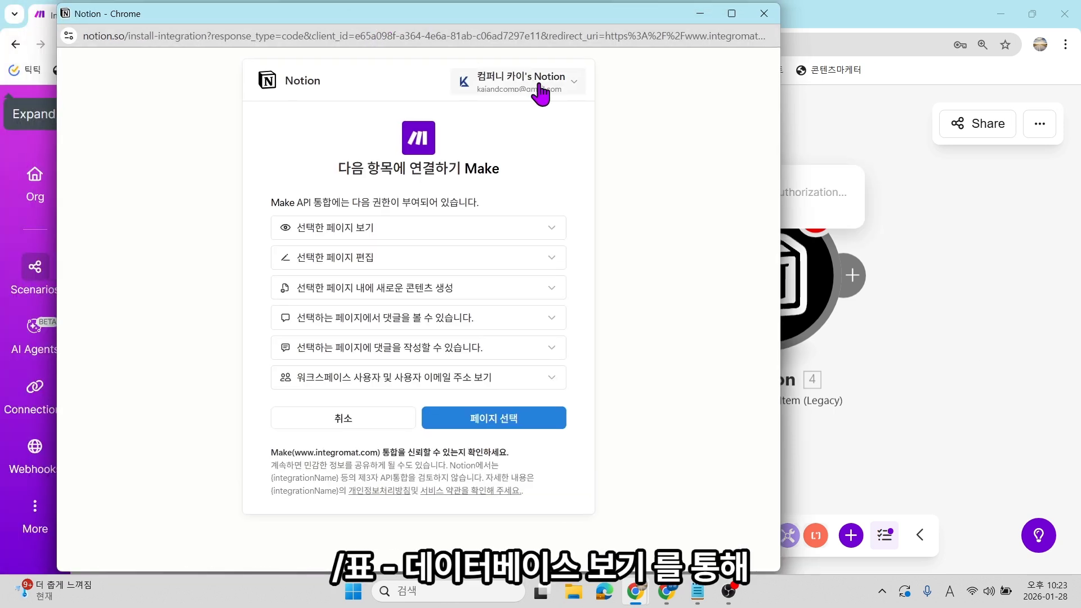
pyautogui.click(574, 84)
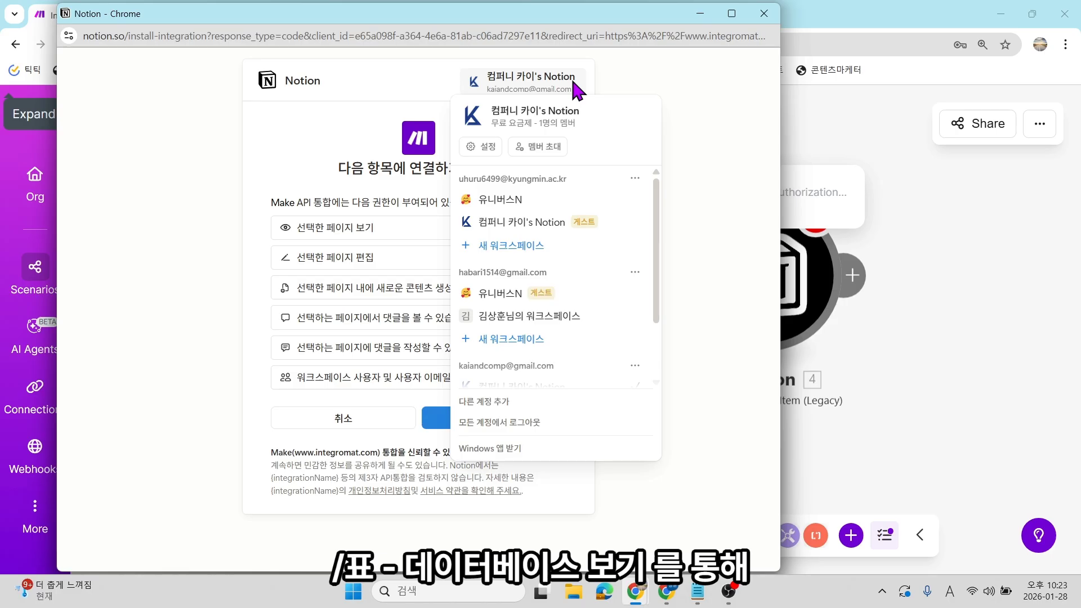
pyautogui.click(521, 204)
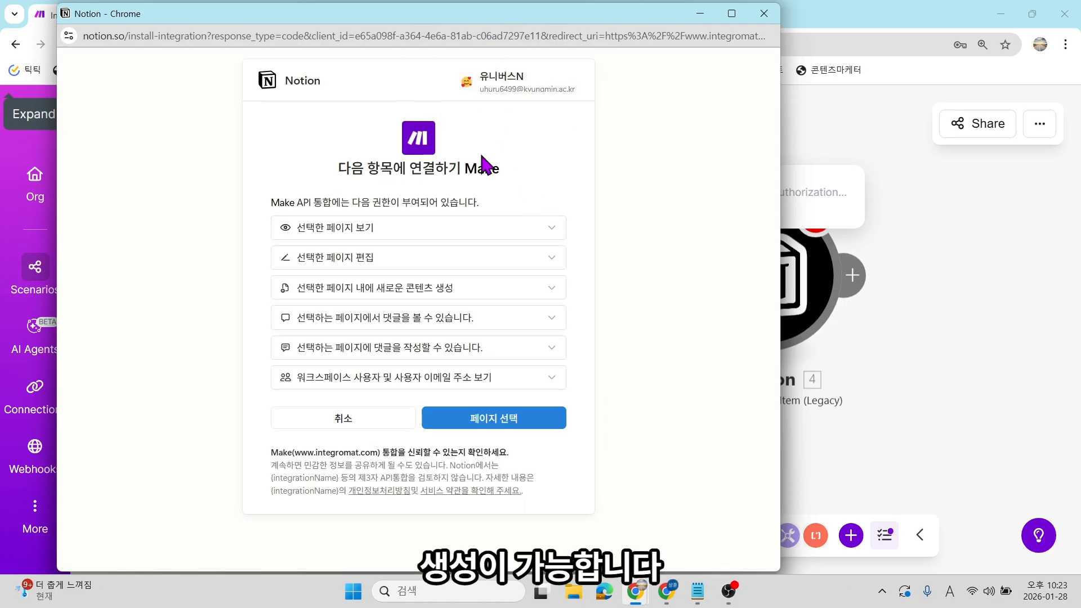
pyautogui.click(476, 423)
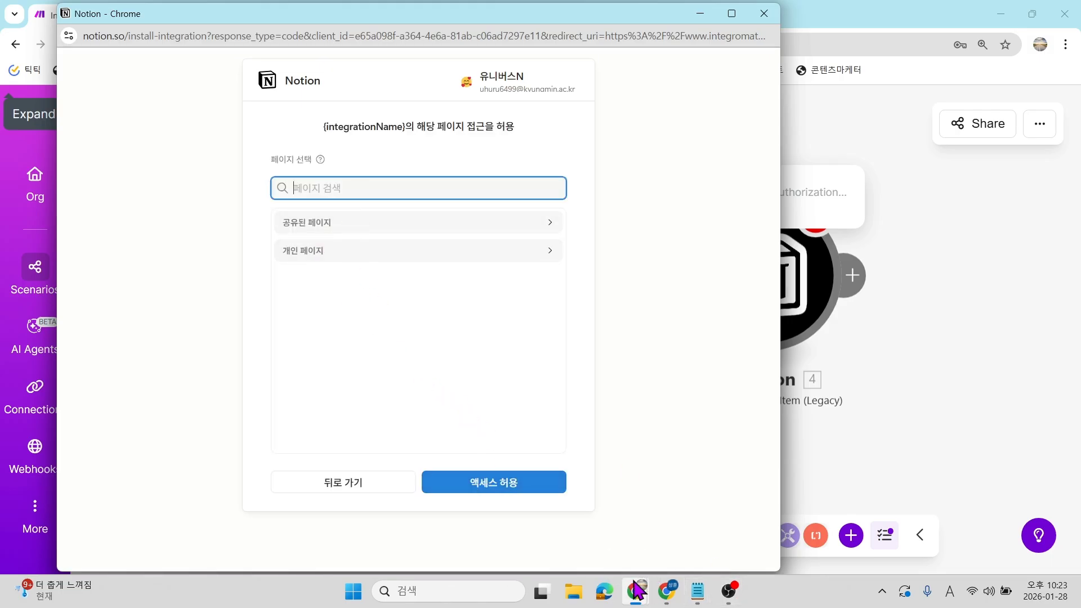
# Search the pages for 뉴스 to confirm they're already shared, then close the window.
pyautogui.moveTo(668, 591)
pyautogui.click(669, 542)
pyautogui.scroll(1, 430, 222)
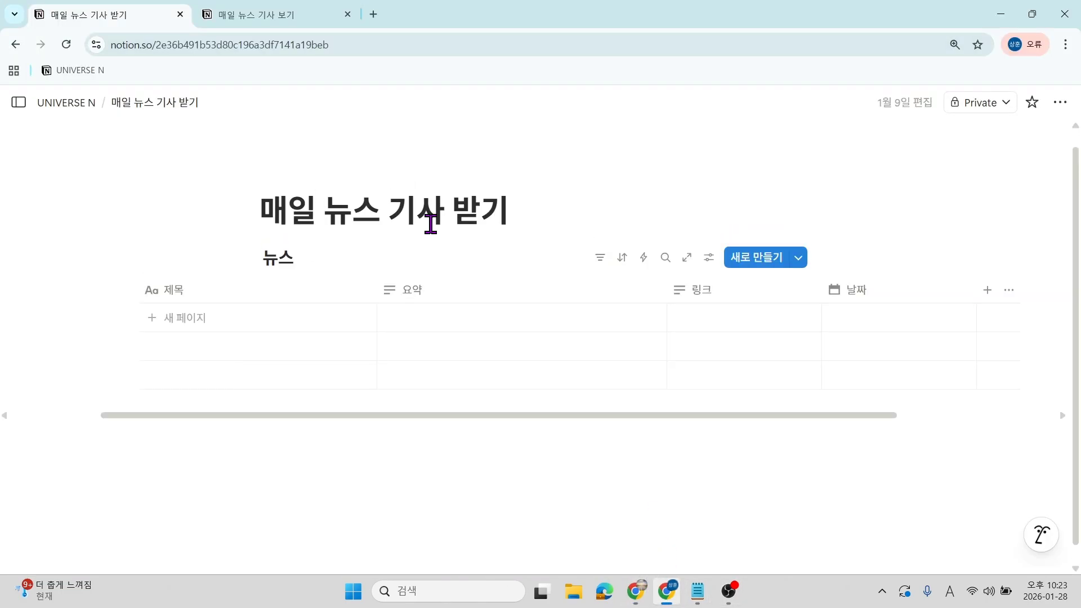
pyautogui.moveTo(636, 591)
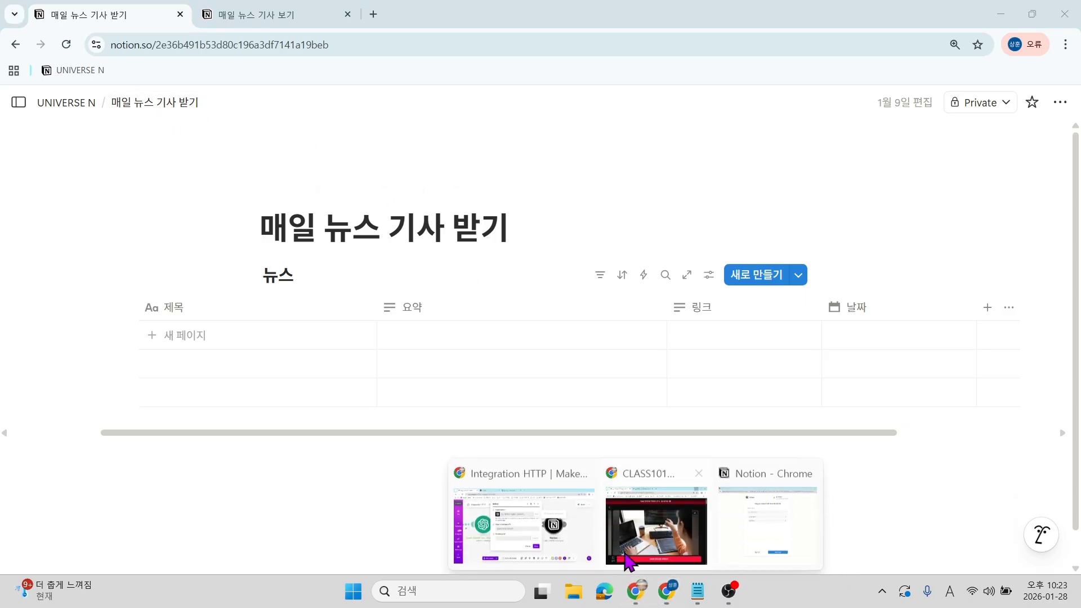
pyautogui.click(524, 517)
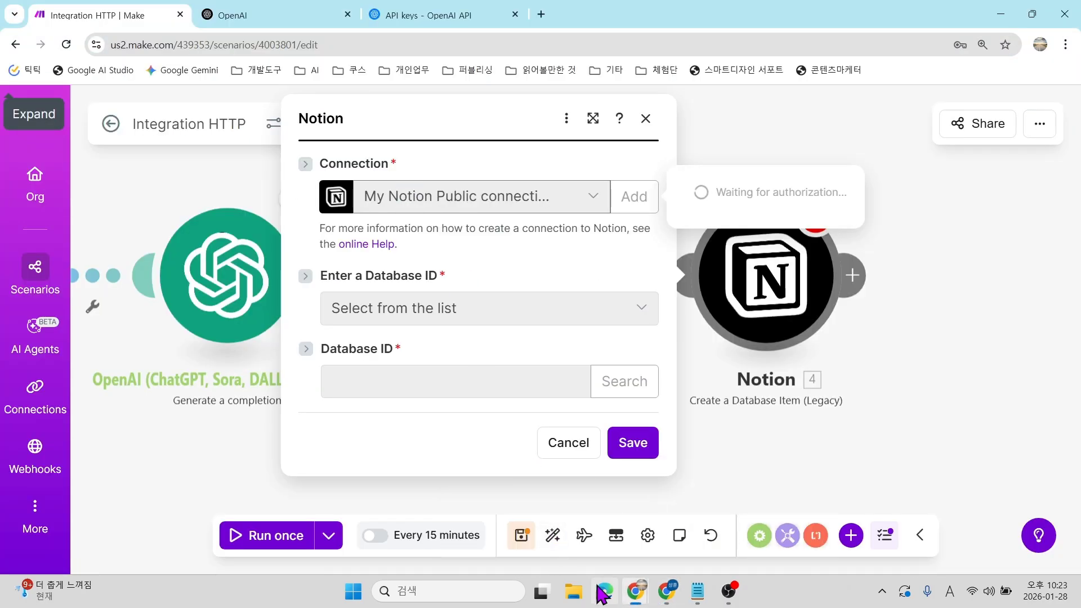
pyautogui.moveTo(642, 596)
pyautogui.click(788, 508)
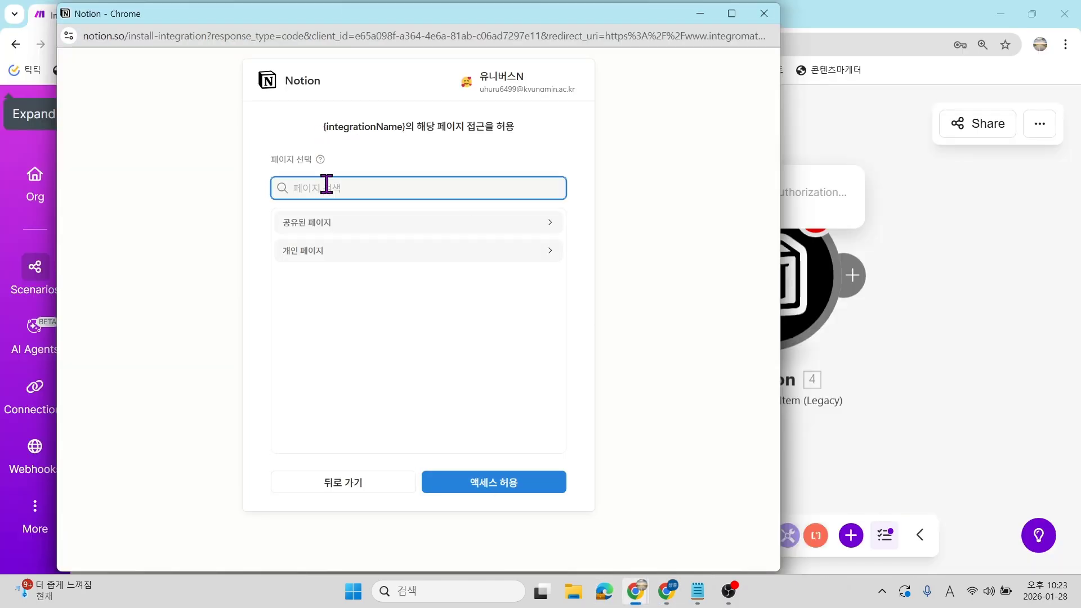
pyautogui.press('Hangul')
pyautogui.write('뉴스')
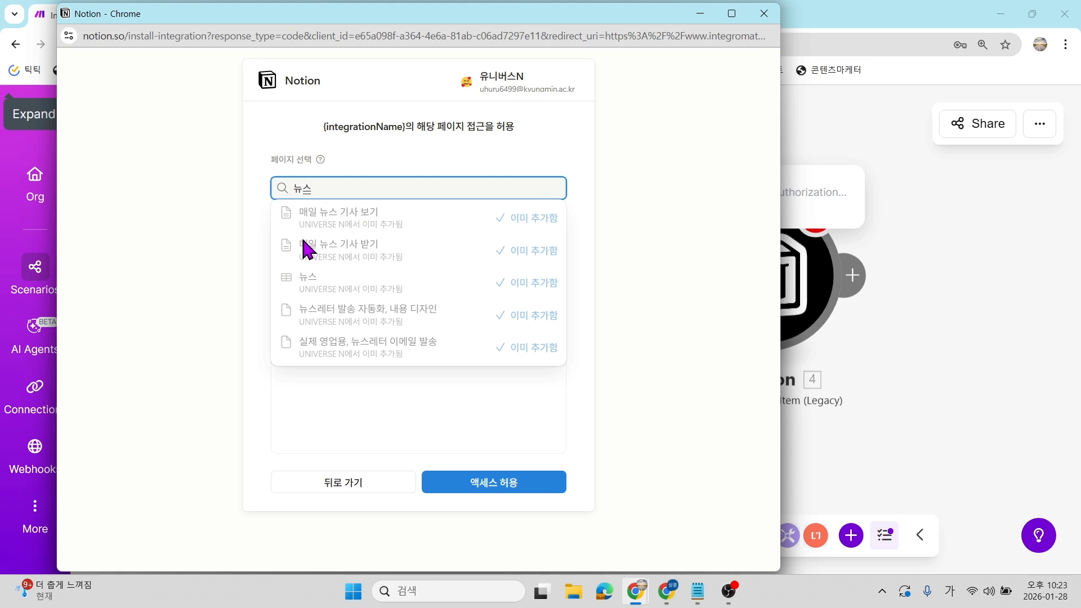
pyautogui.click(625, 375)
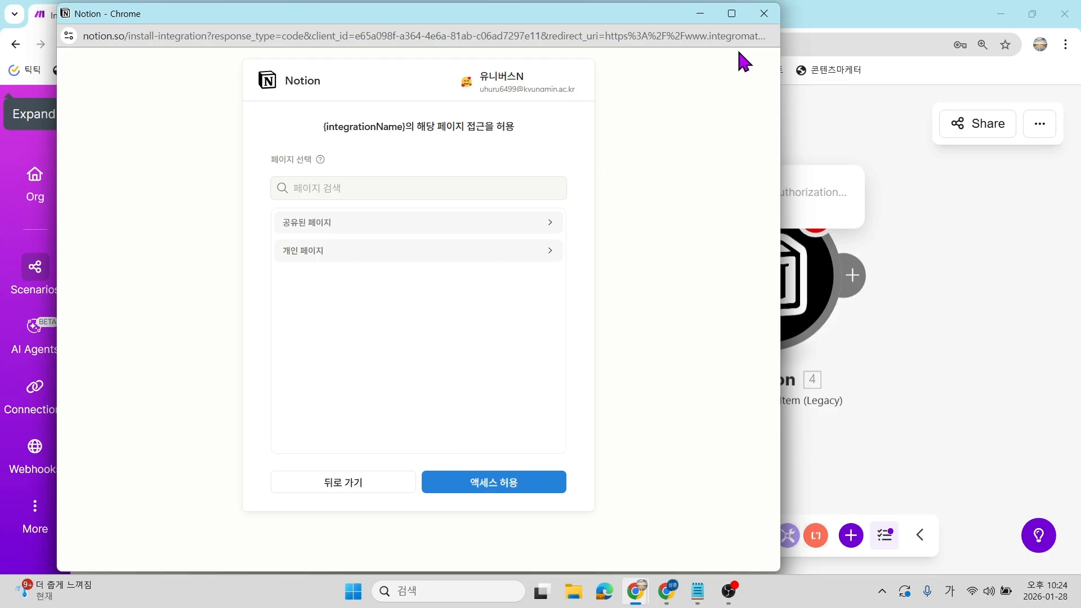
pyautogui.click(764, 13)
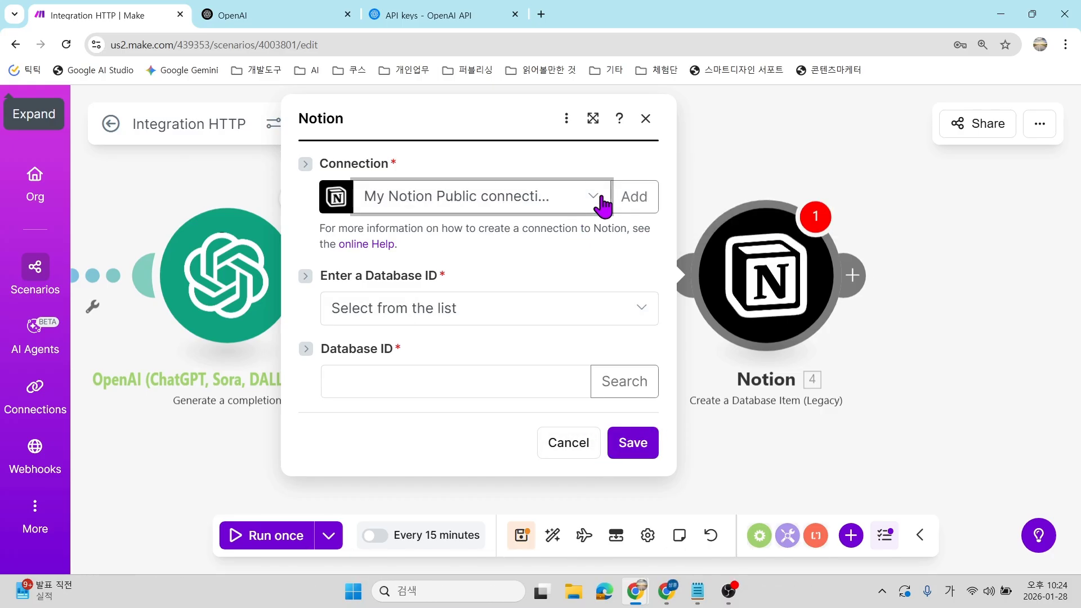
# Pick the first Notion Public connection, keep list-based database selection, and leave Database ID empty.
pyautogui.click(512, 204)
pyautogui.click(497, 230)
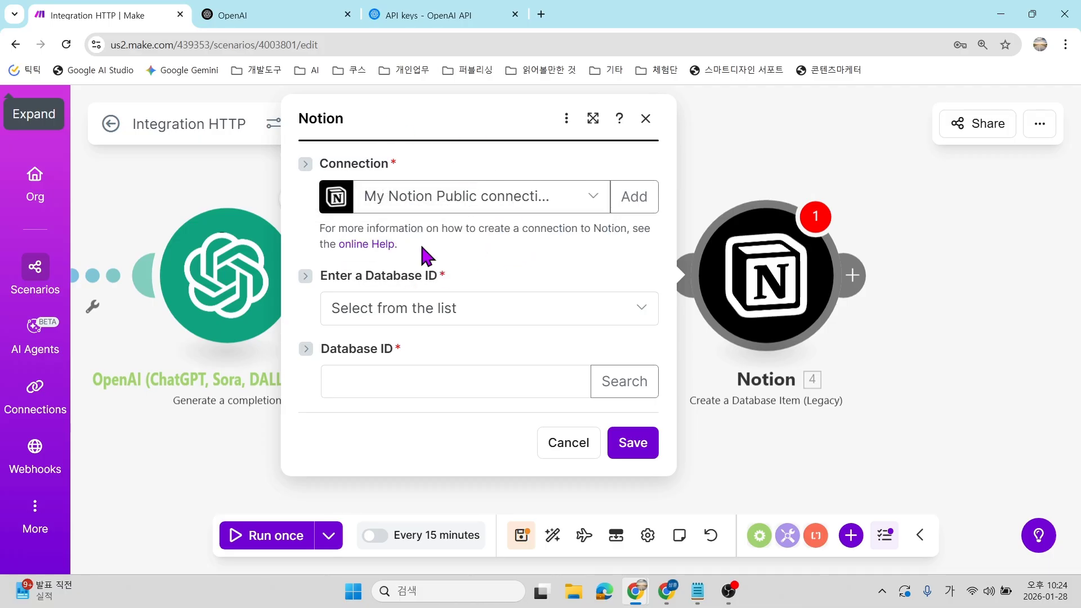
pyautogui.click(476, 313)
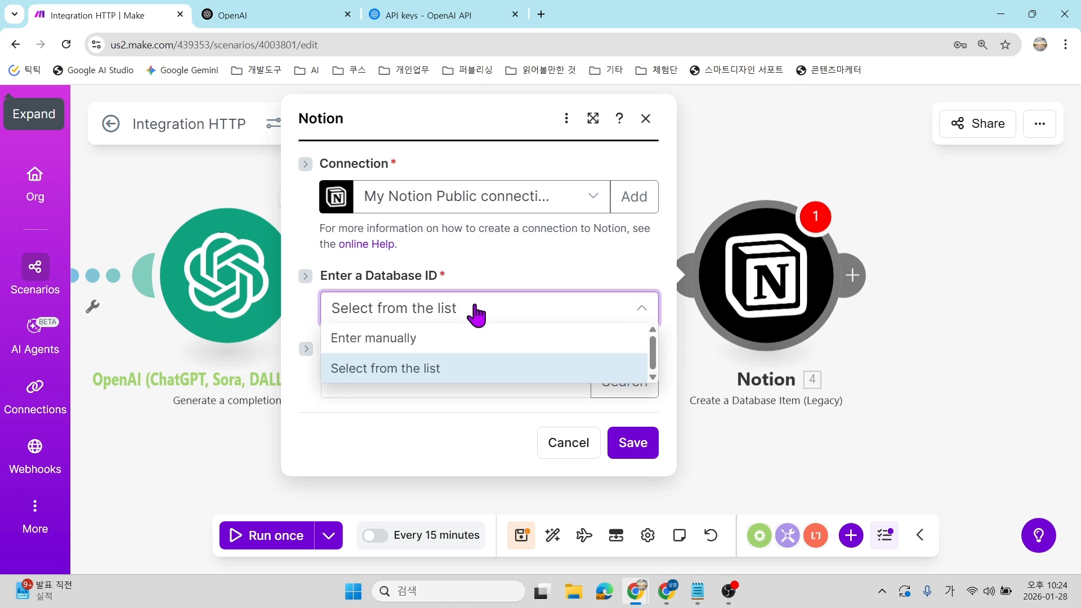
pyautogui.click(473, 313)
pyautogui.click(390, 388)
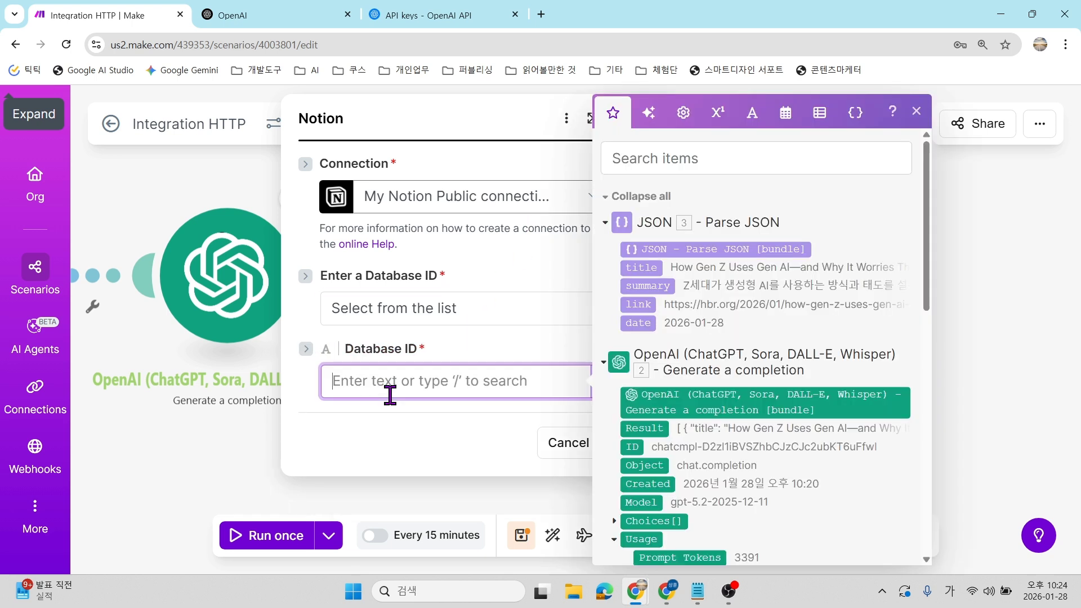
pyautogui.click(467, 283)
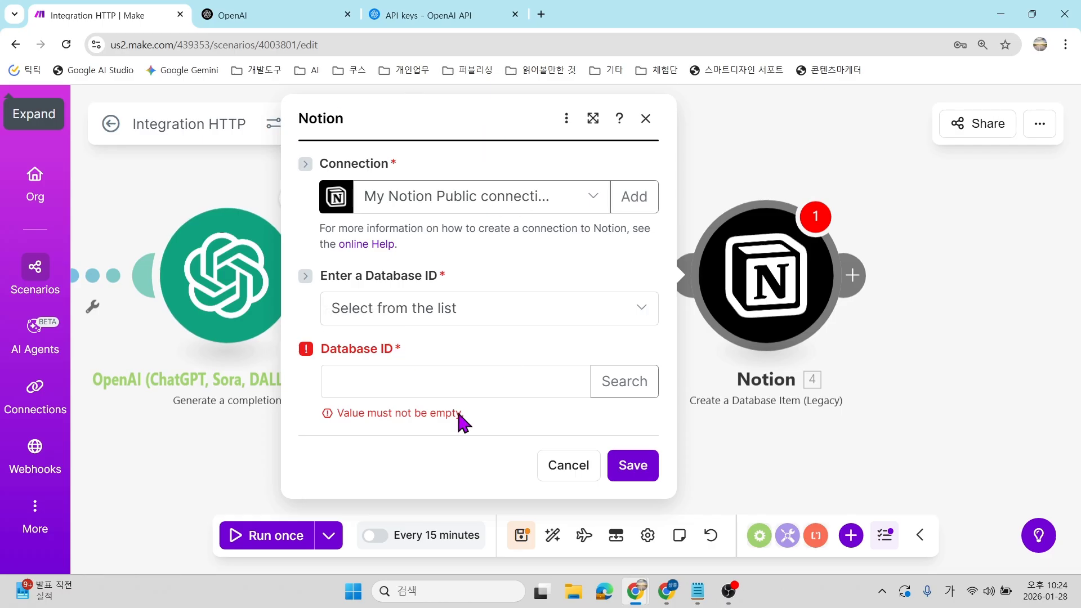
pyautogui.moveTo(666, 591)
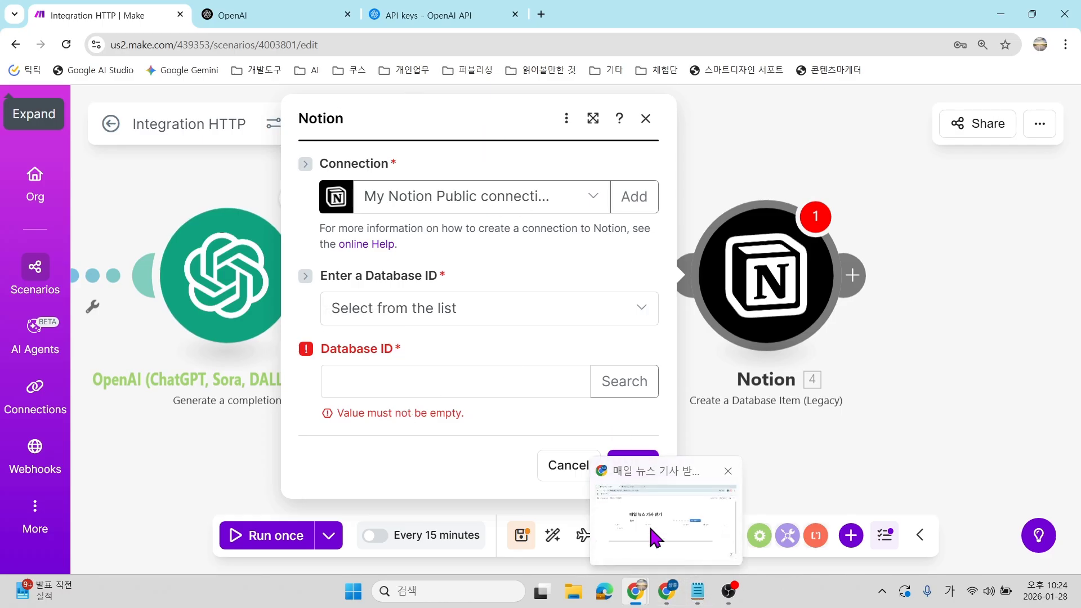
pyautogui.click(648, 524)
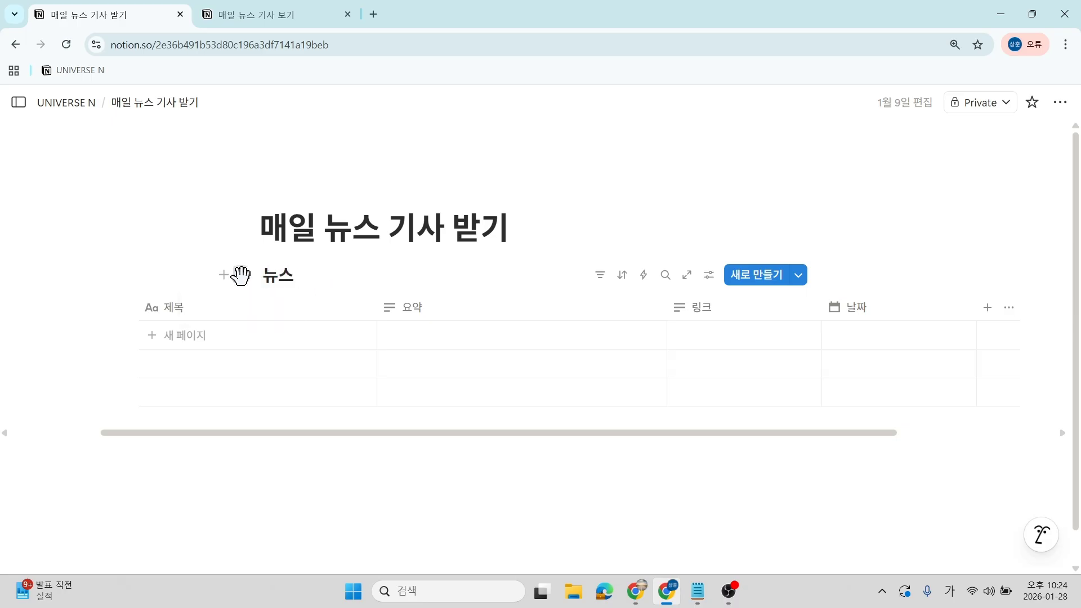
# Copy the 뉴스 database link and paste it into the address bar to find its ID.
pyautogui.click(240, 275)
pyautogui.scroll(-2, 110, 343)
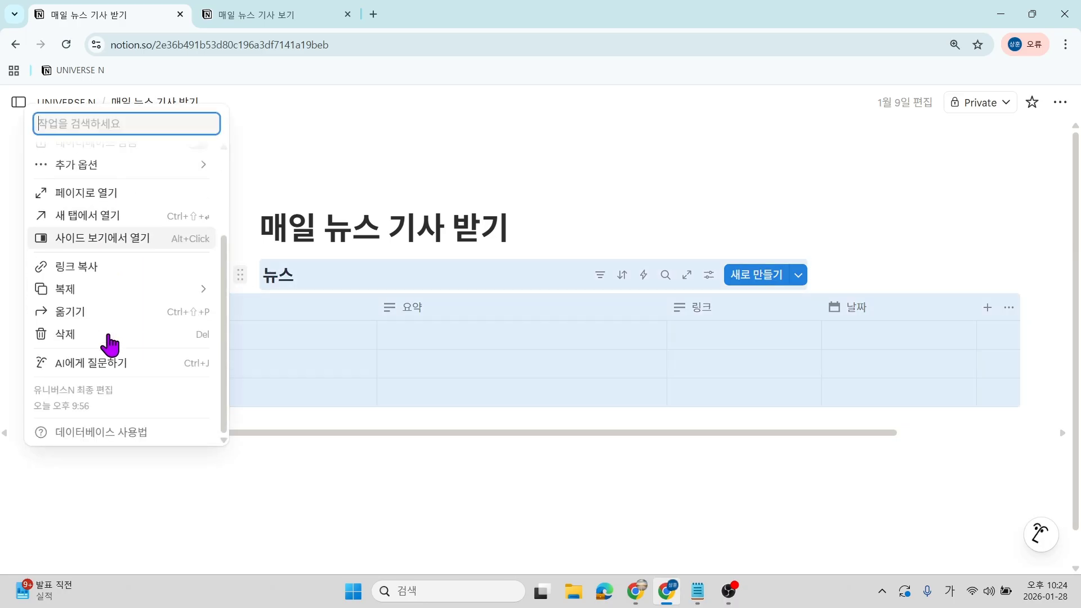
pyautogui.click(84, 268)
pyautogui.click(322, 44)
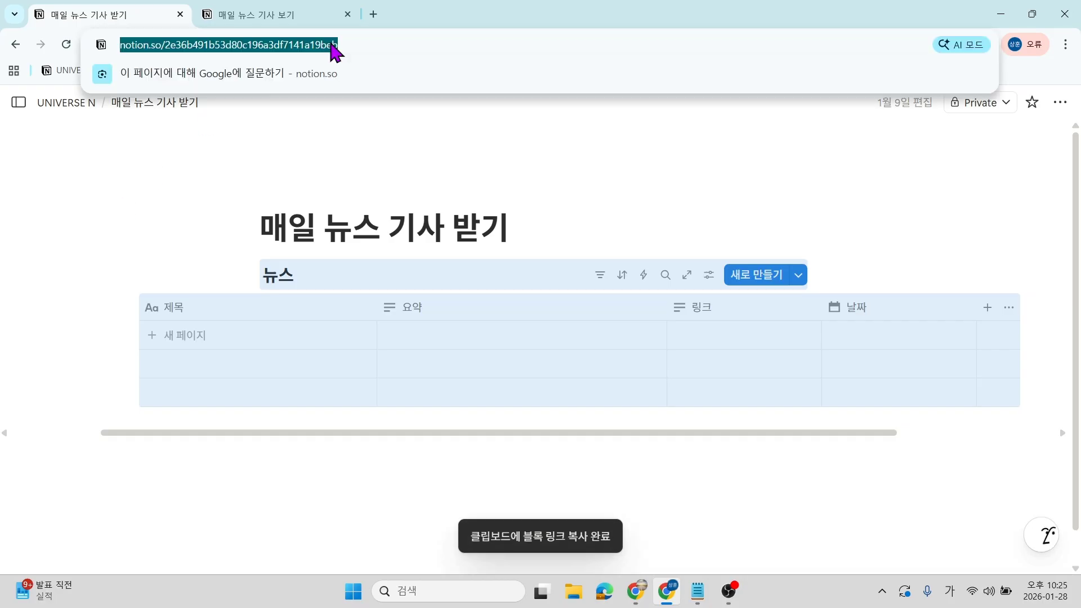
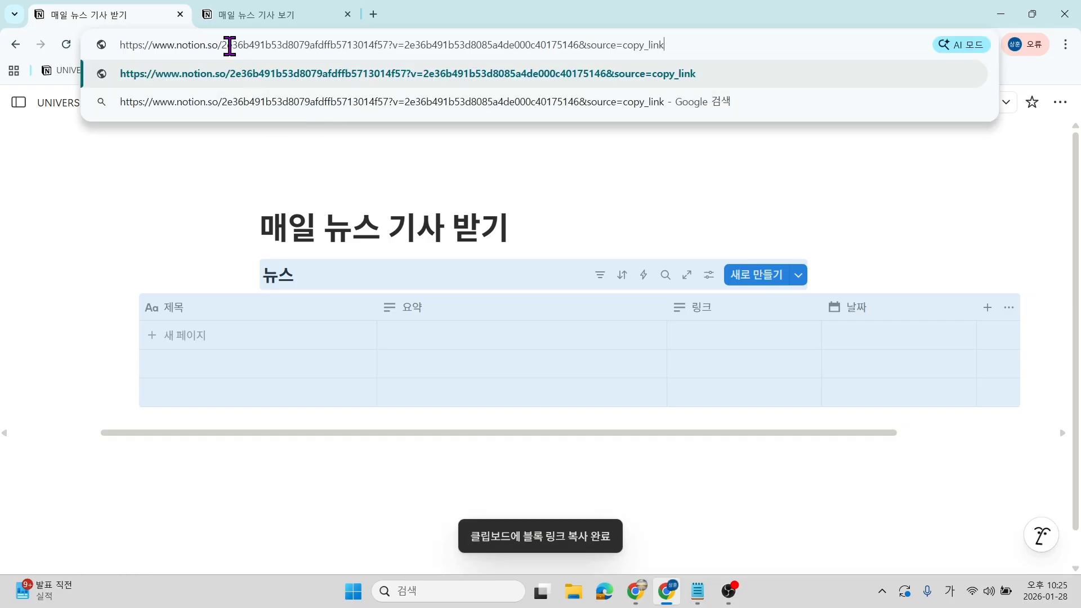
pyautogui.hotkey('ctrl', '+')
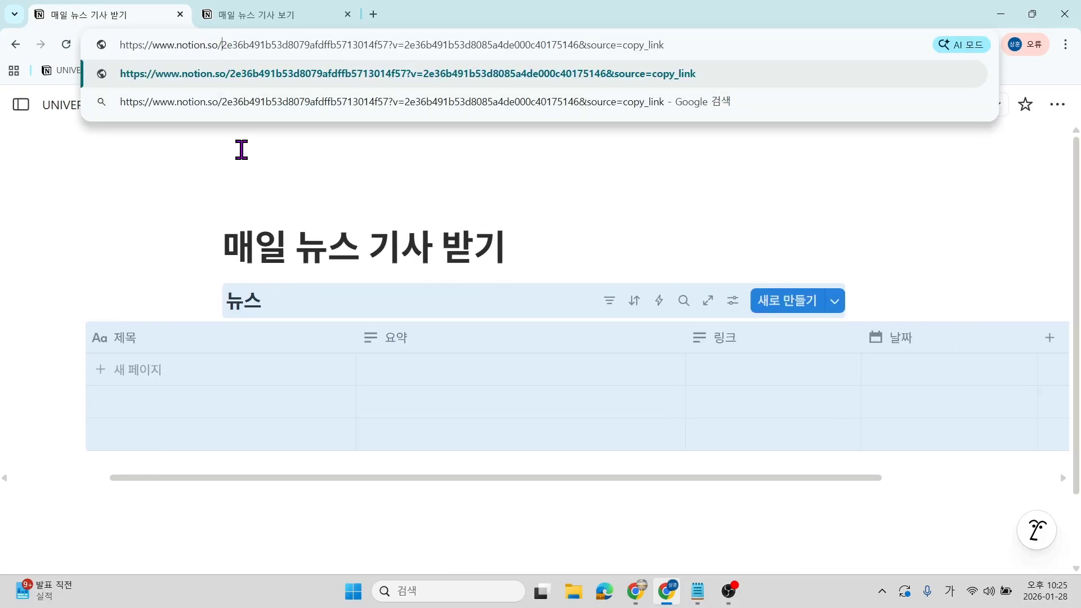
pyautogui.moveTo(221, 44); pyautogui.dragTo(377, 40)
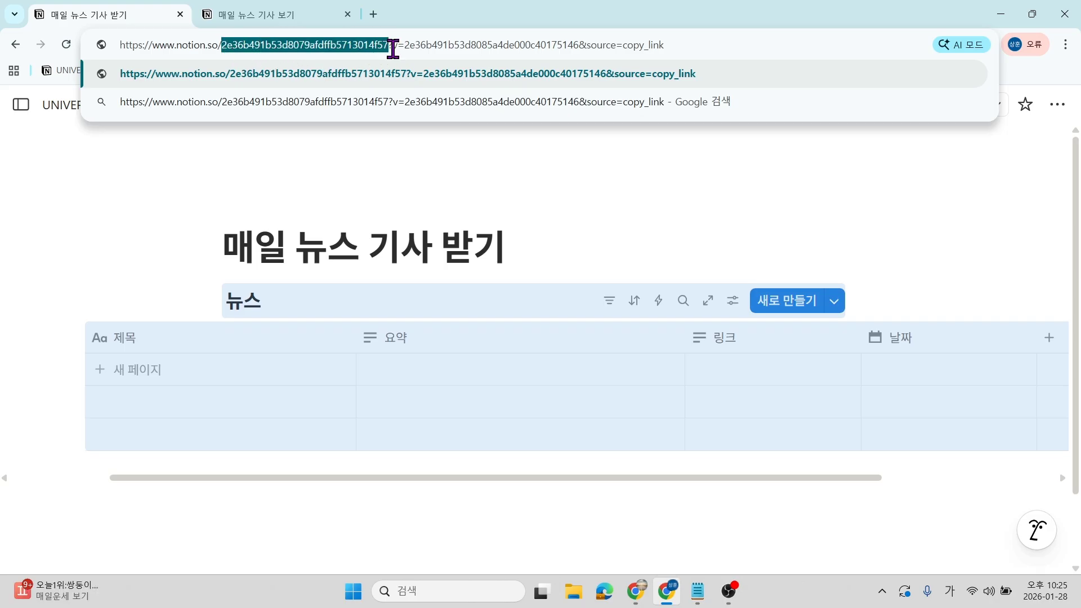
# Paste the link under 4. NOTION in the notes and trim it to the bare database ID.
pyautogui.click(301, 5)
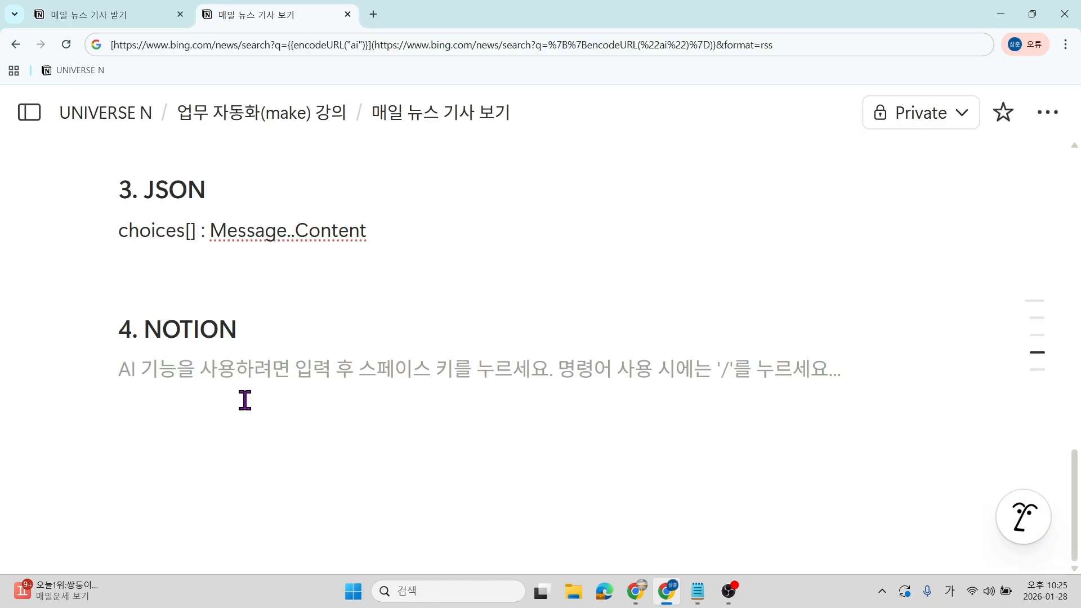
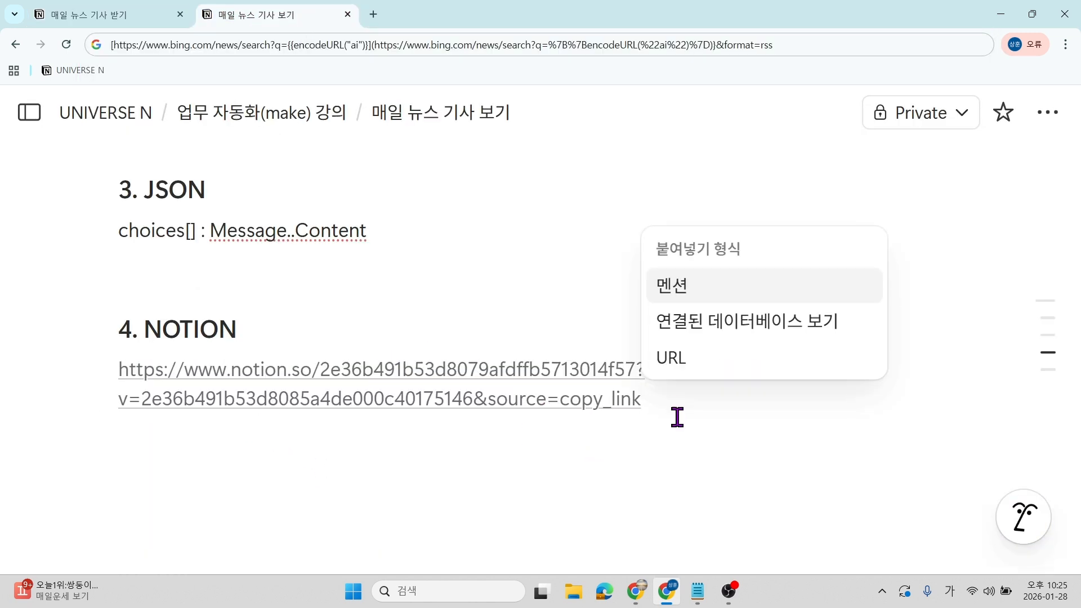
pyautogui.moveTo(304, 380)
pyautogui.moveTo(659, 394); pyautogui.dragTo(611, 369)
pyautogui.press('BackSpace')
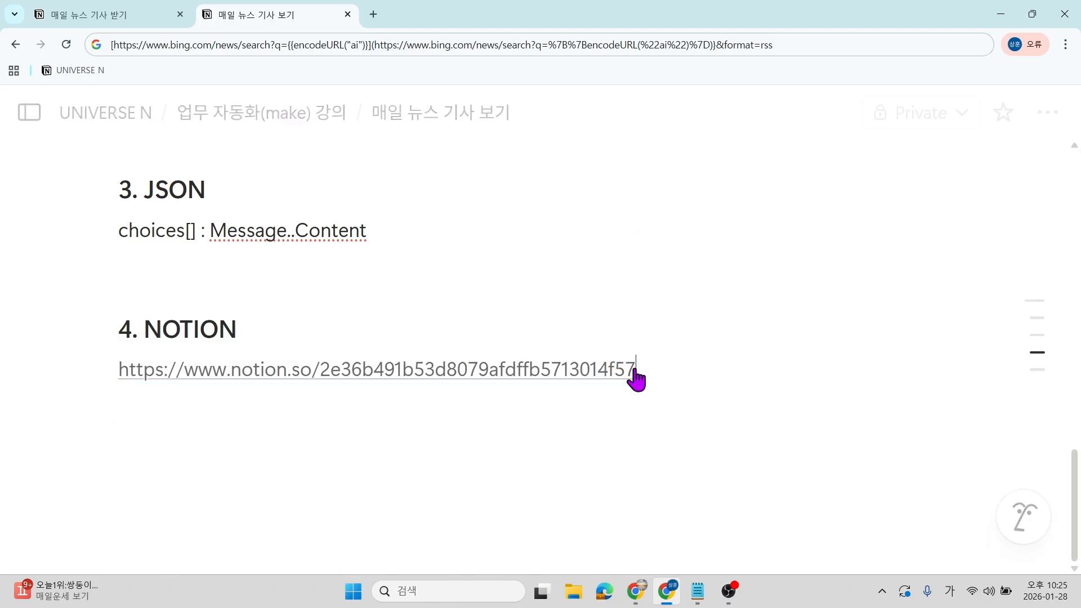
pyautogui.moveTo(116, 380); pyautogui.dragTo(320, 391)
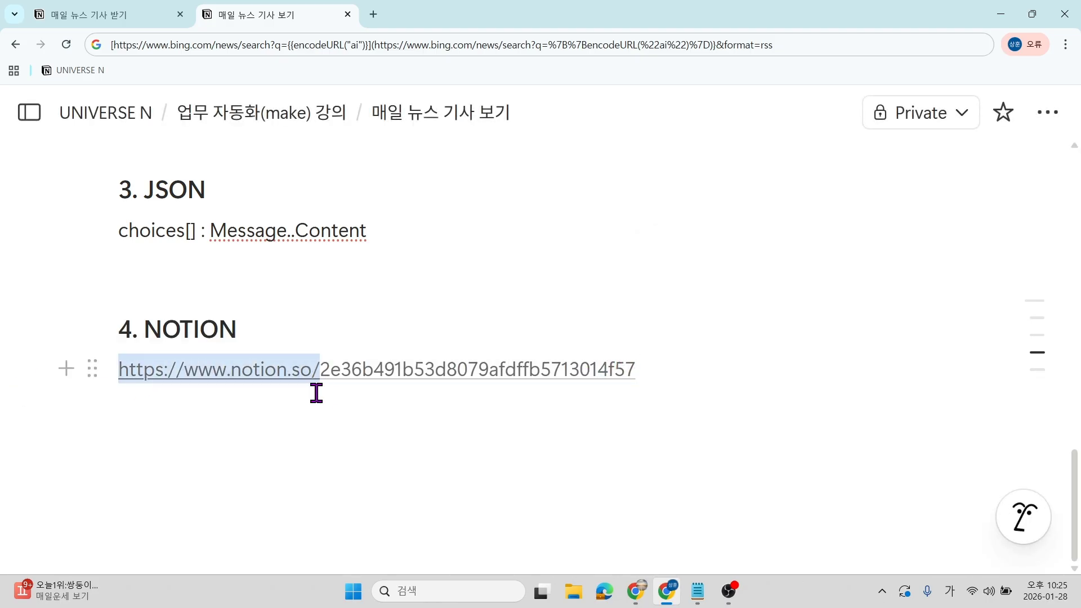
pyautogui.press('BackSpace')
pyautogui.moveTo(452, 362); pyautogui.dragTo(106, 367)
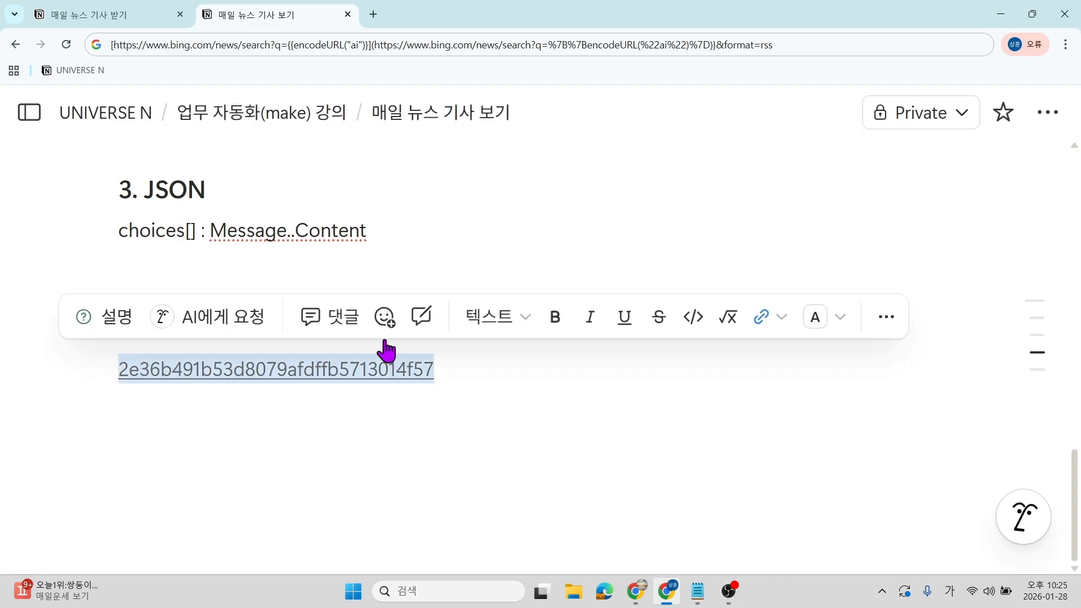
# Paste the copied value into the Make Notion module's Database ID field.
pyautogui.moveTo(637, 591)
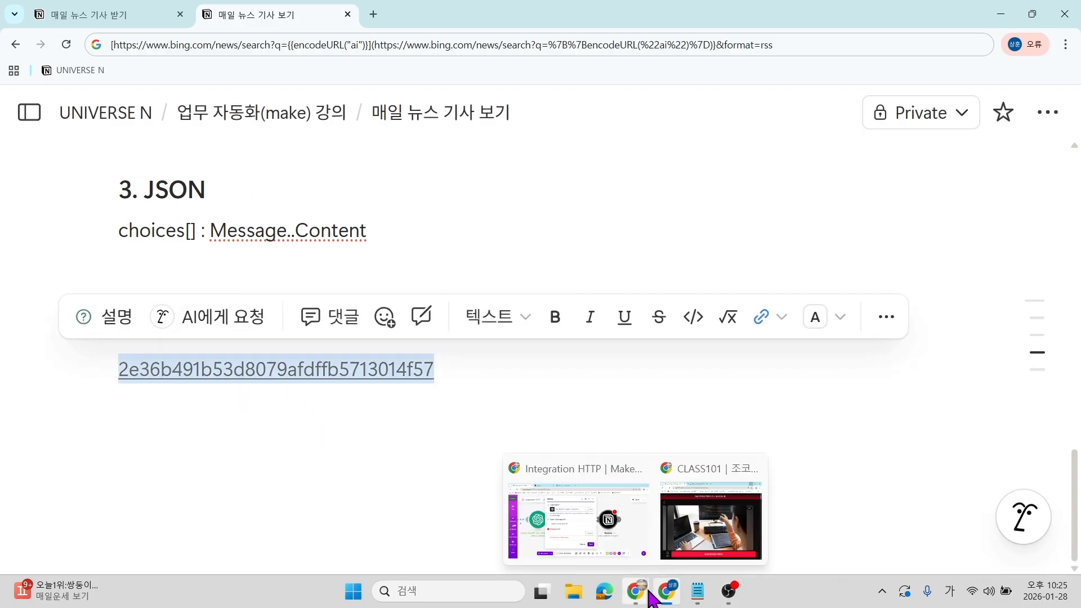
pyautogui.click(571, 523)
pyautogui.click(463, 380)
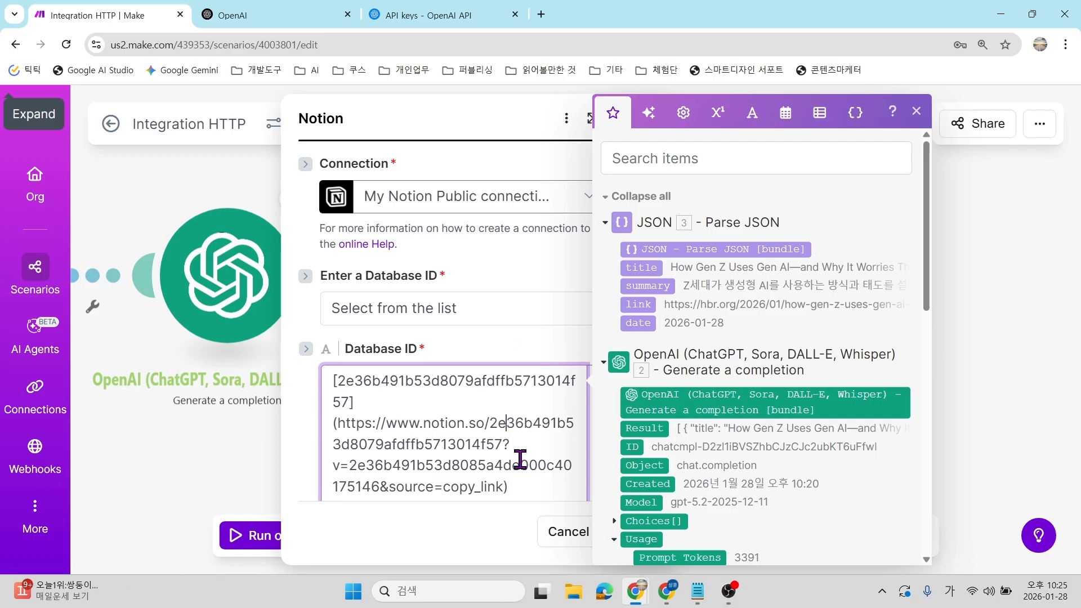
# Strip the trailing URL and brackets from the Database ID, leaving only the bare ID.
pyautogui.moveTo(527, 486); pyautogui.dragTo(252, 347)
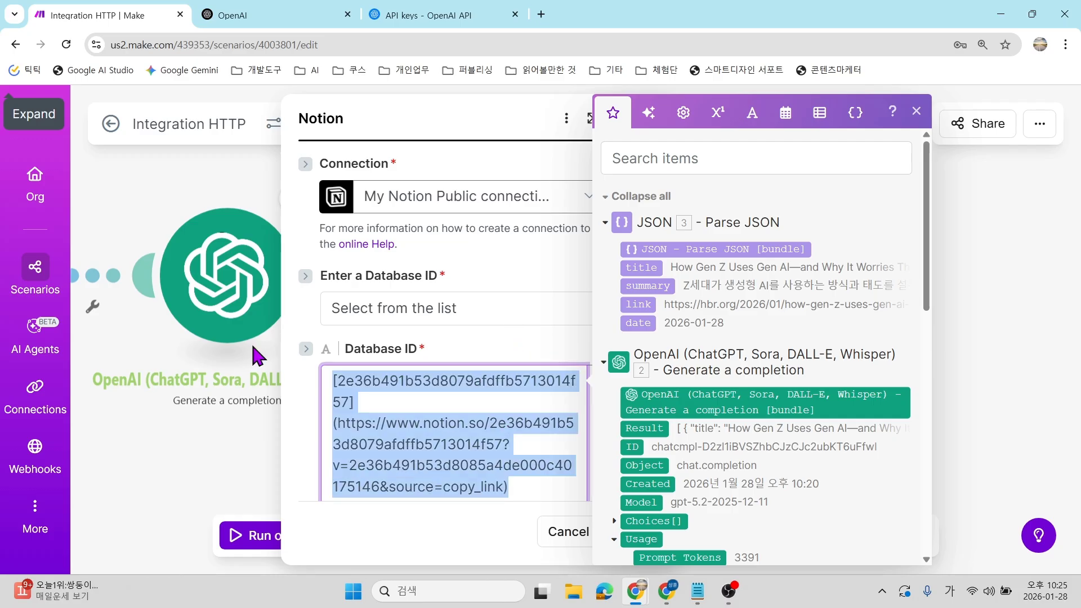
pyautogui.click(473, 427)
pyautogui.moveTo(532, 486); pyautogui.dragTo(292, 426)
pyautogui.press('BackSpace')
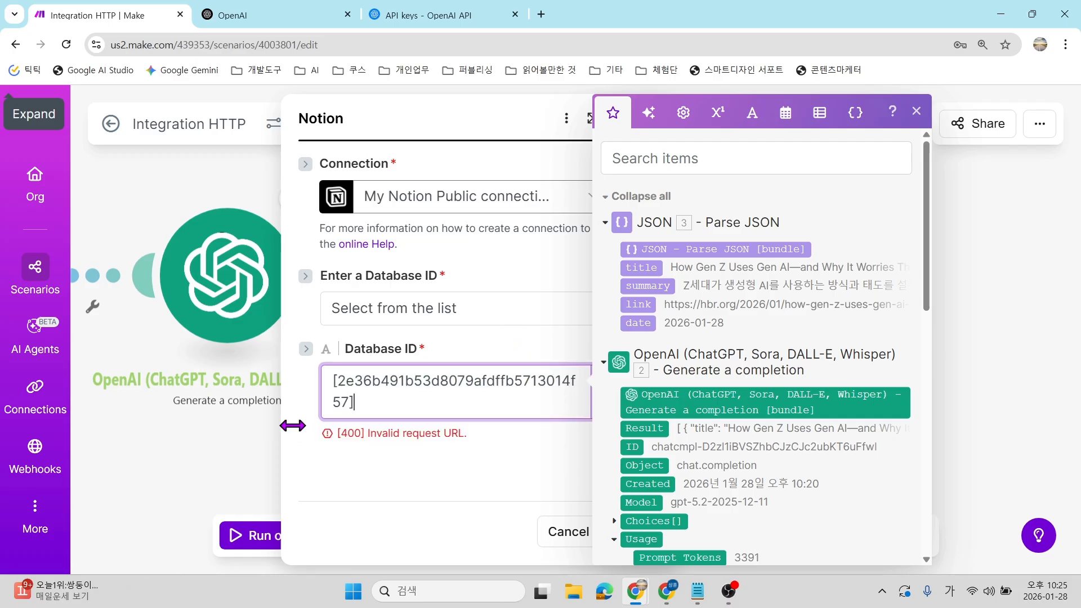
pyautogui.press('Left')
pyautogui.press('BackSpace')
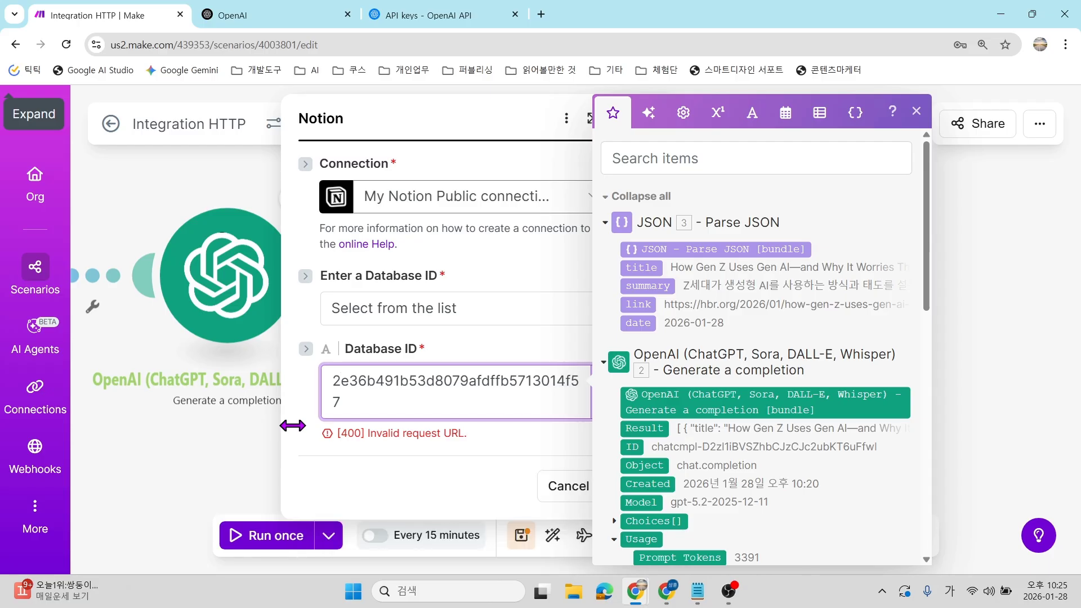
pyautogui.click(498, 497)
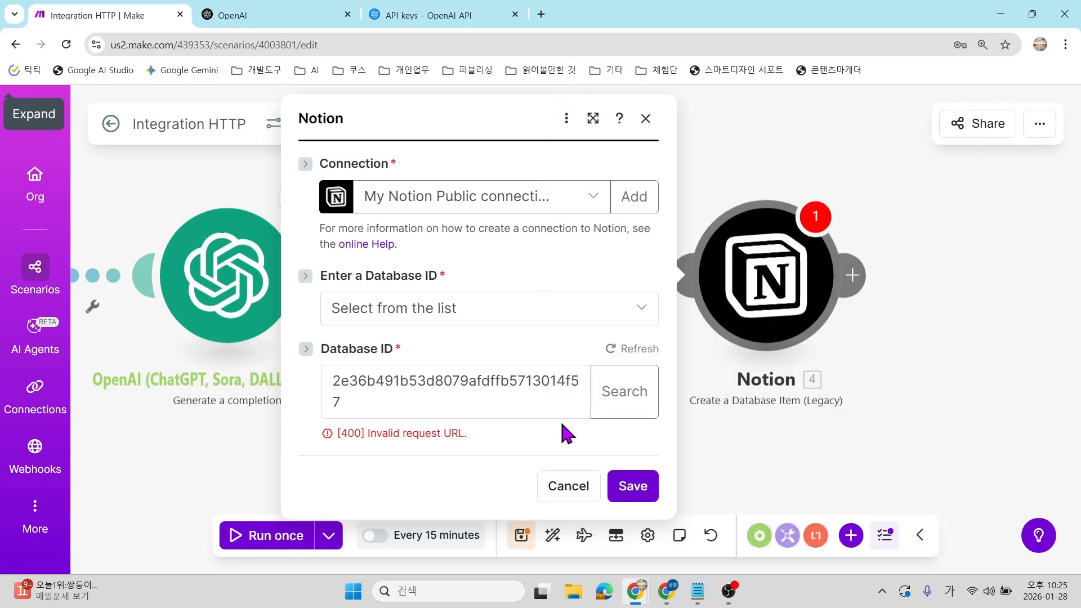
pyautogui.click(531, 408)
pyautogui.click(618, 352)
# Set 'Enter a Database ID' to 'Enter manually' so the bare ID is used.
pyautogui.click(540, 315)
pyautogui.click(434, 367)
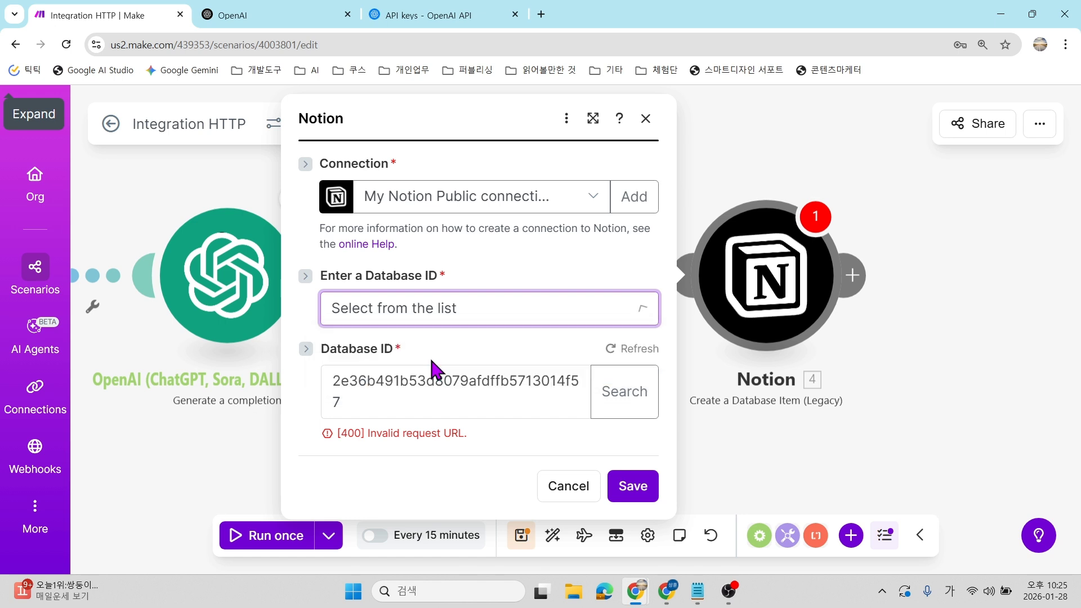
pyautogui.click(517, 381)
pyautogui.hotkey('ctrl', 'a')
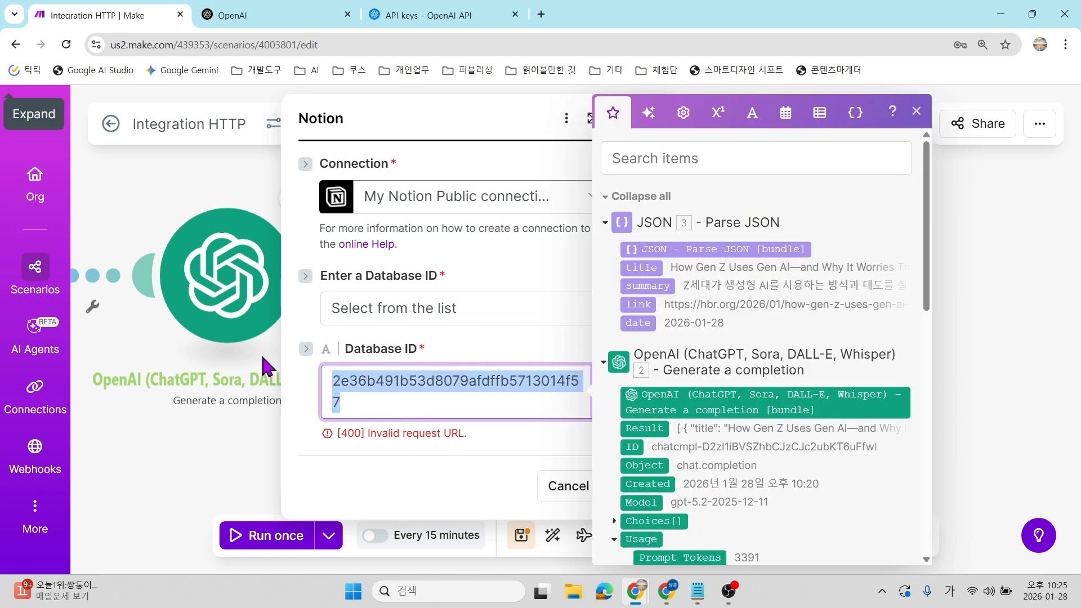
pyautogui.click(265, 365)
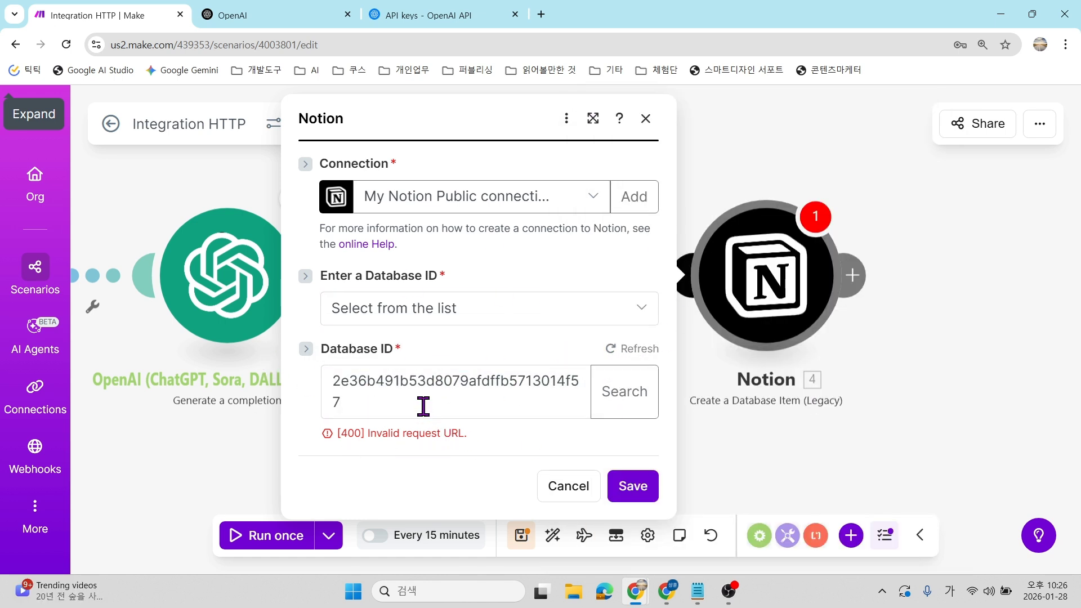
pyautogui.click(447, 309)
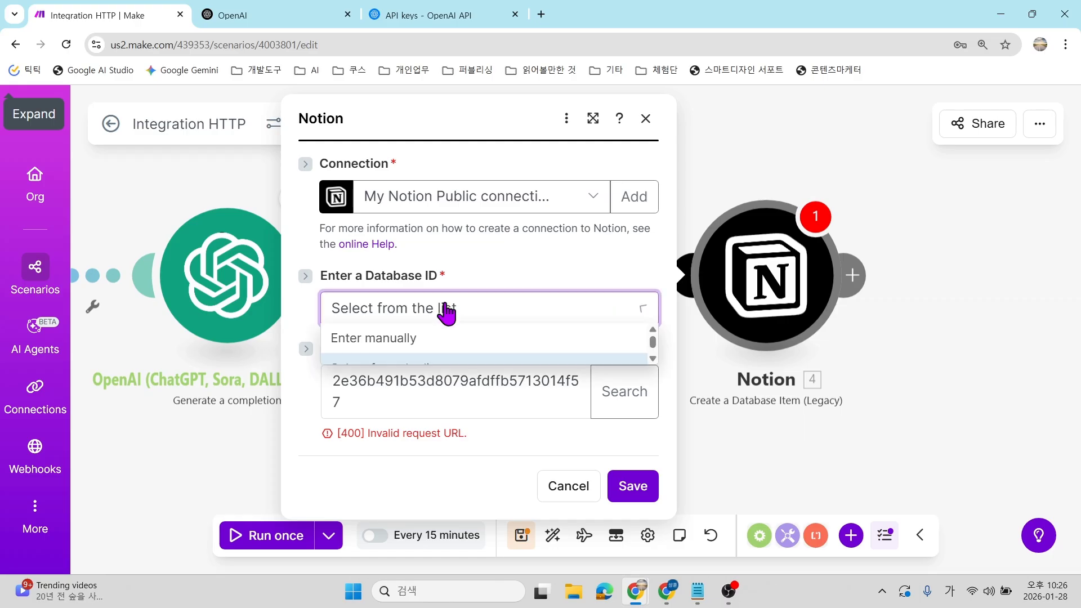
pyautogui.click(418, 348)
pyautogui.scroll(-2, 501, 442)
# Add the first field item to the Notion module's Fields list.
pyautogui.click(360, 404)
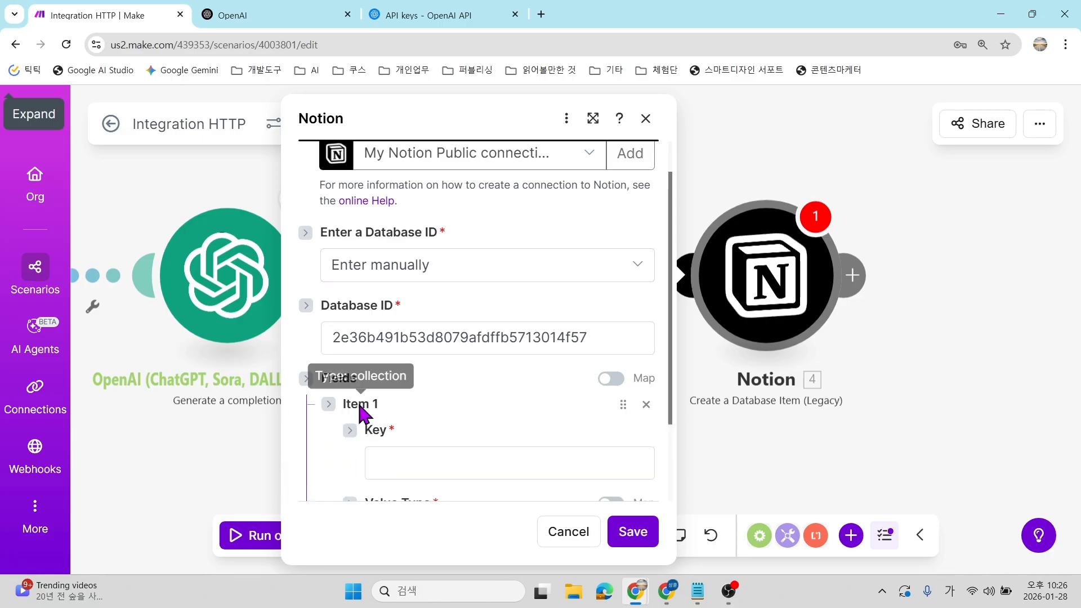
pyautogui.scroll(-3, 379, 393)
pyautogui.click(463, 337)
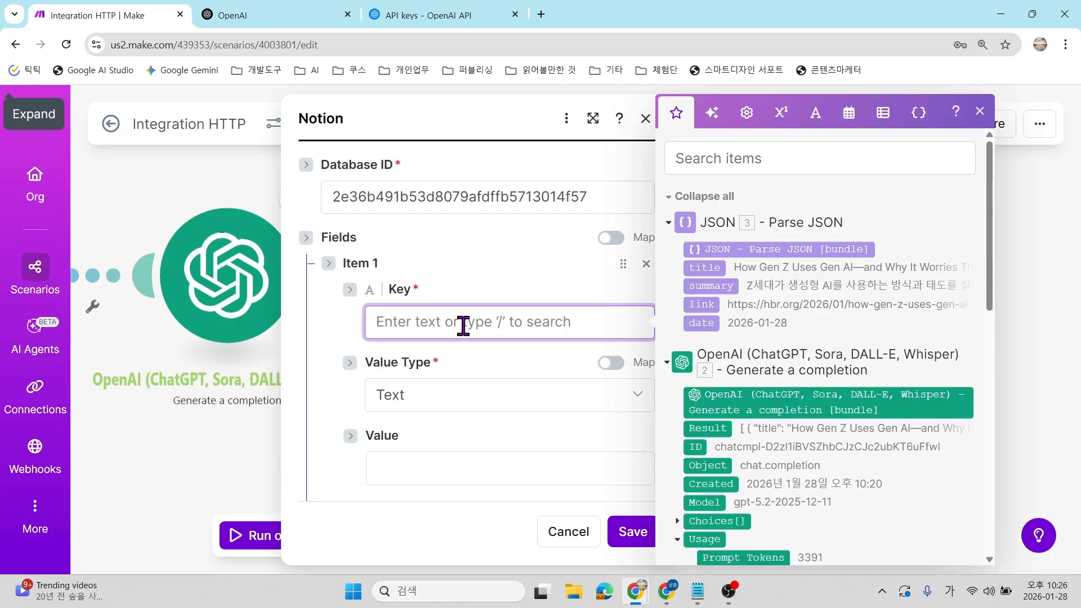
pyautogui.click(406, 261)
pyautogui.scroll(4, 388, 281)
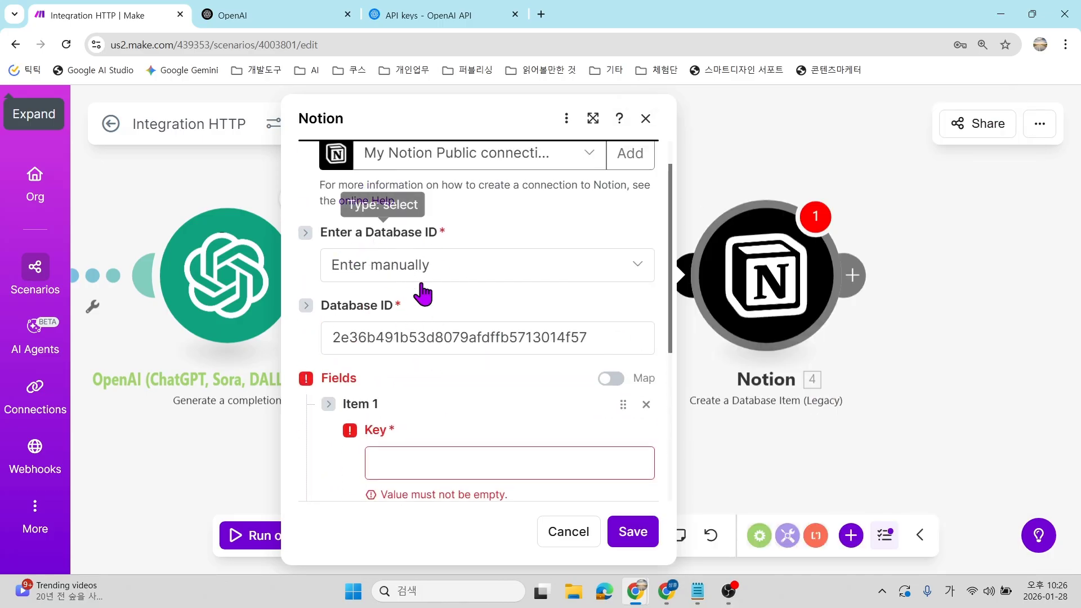
pyautogui.scroll(-4, 479, 284)
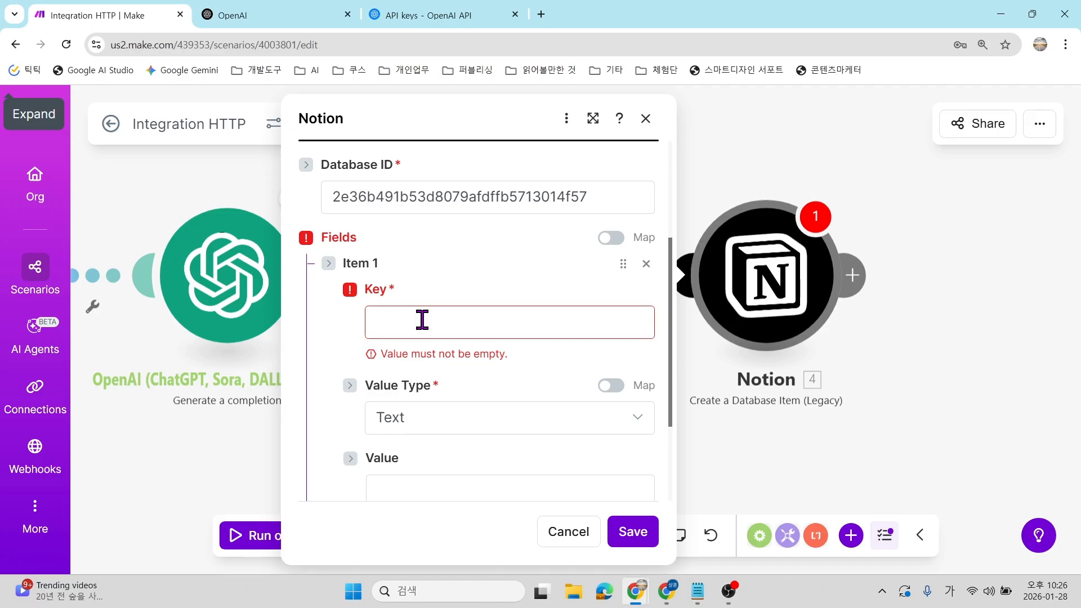
pyautogui.click(423, 320)
pyautogui.click(481, 250)
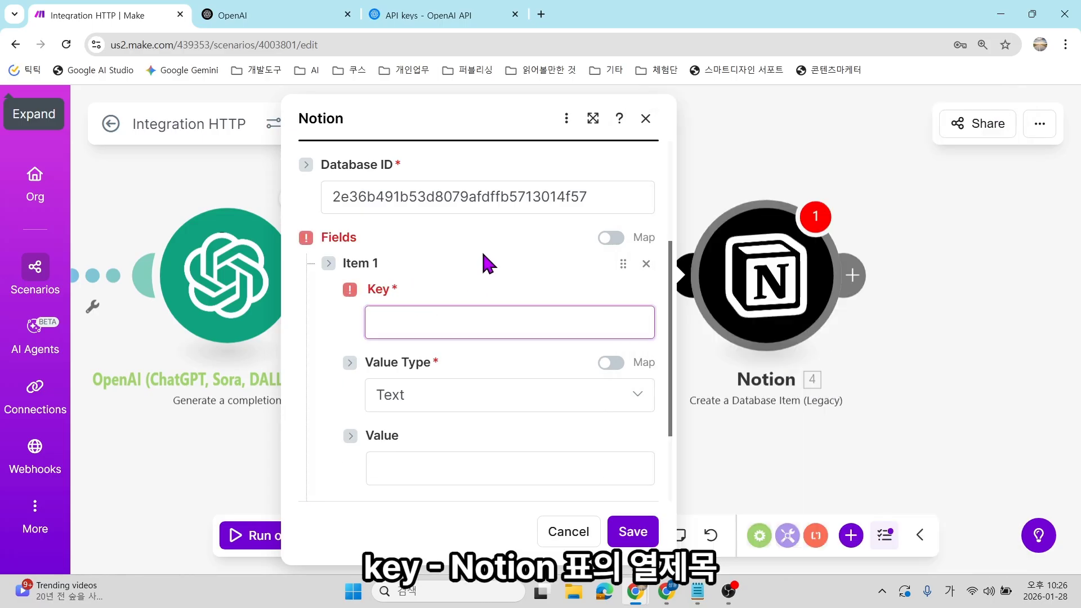
# Check the column names of the Notion 뉴스 database, then return to Make.
pyautogui.click(666, 591)
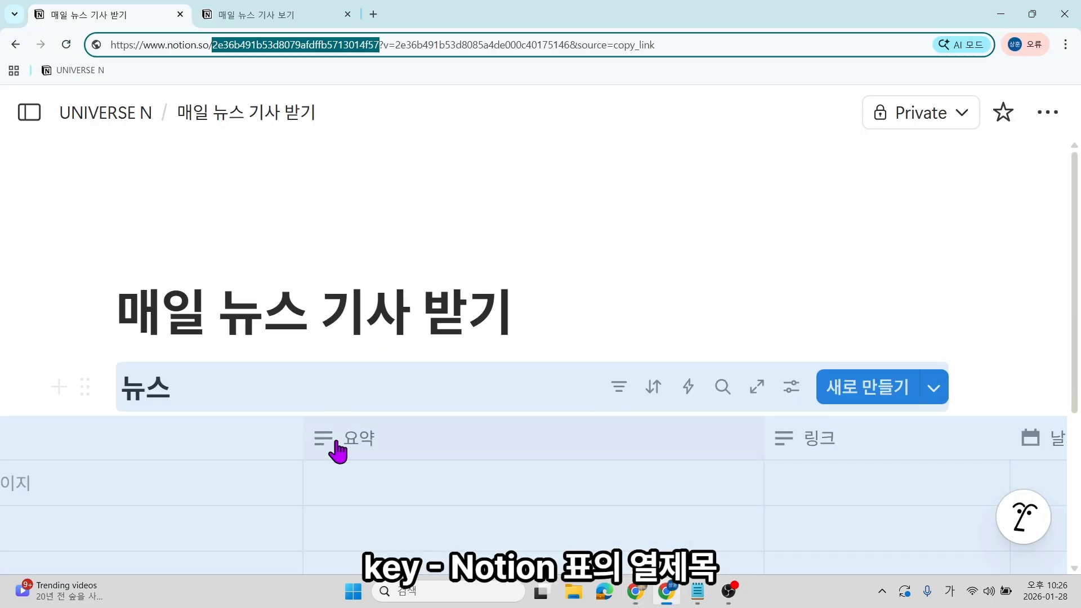
pyautogui.click(351, 476)
pyautogui.click(420, 487)
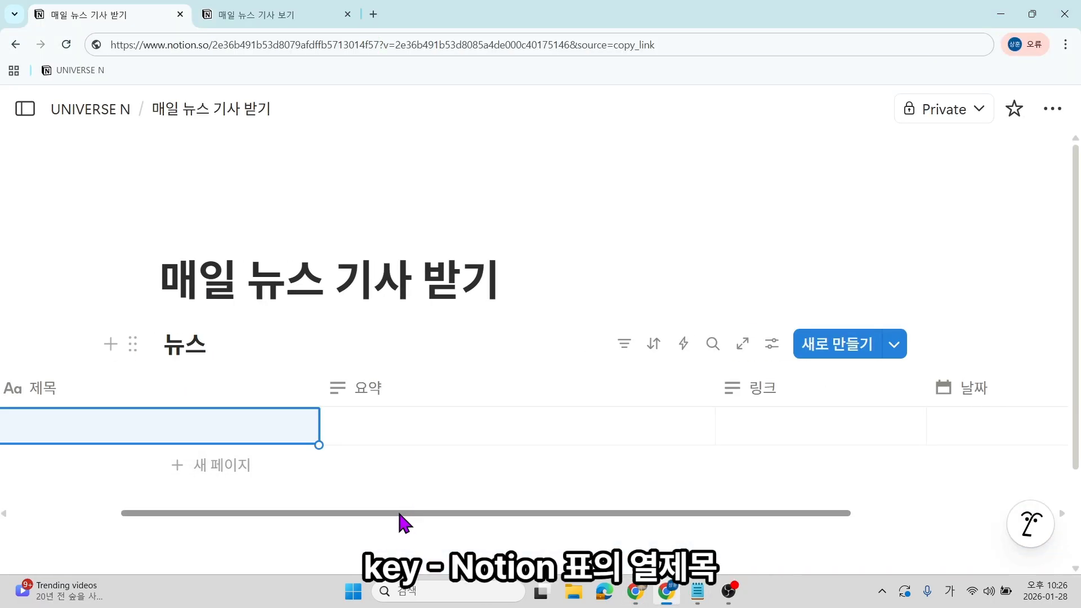
pyautogui.moveTo(404, 513); pyautogui.dragTo(322, 513)
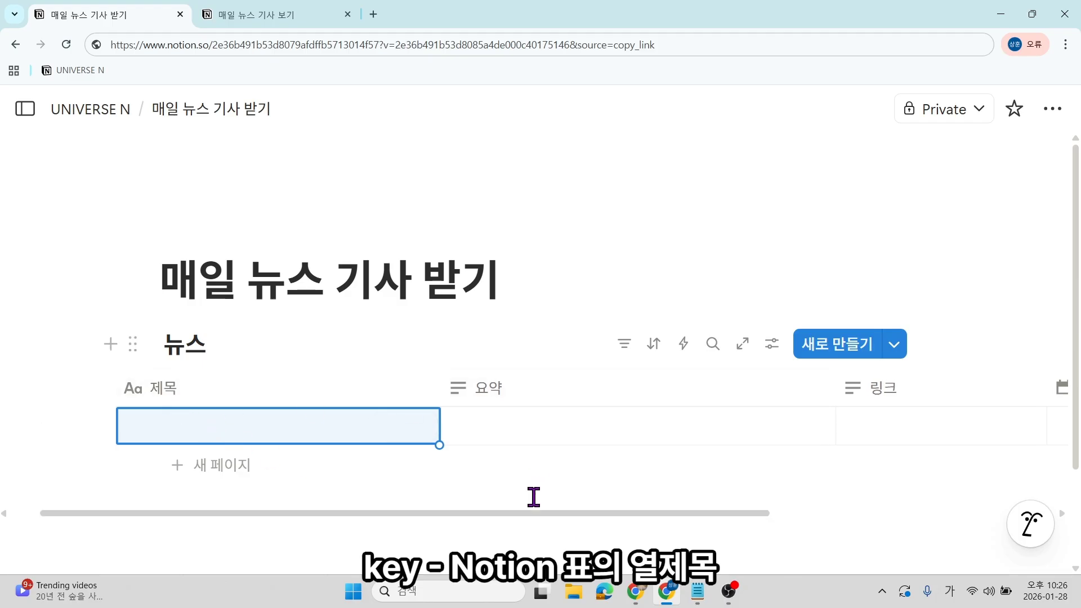
pyautogui.moveTo(507, 513); pyautogui.dragTo(674, 515)
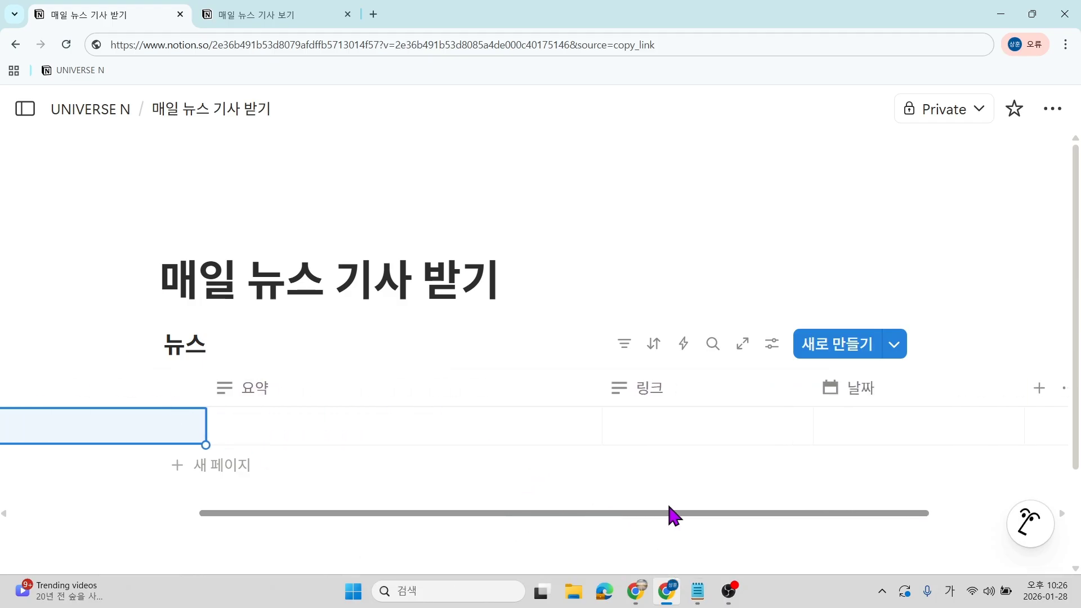
pyautogui.moveTo(636, 591)
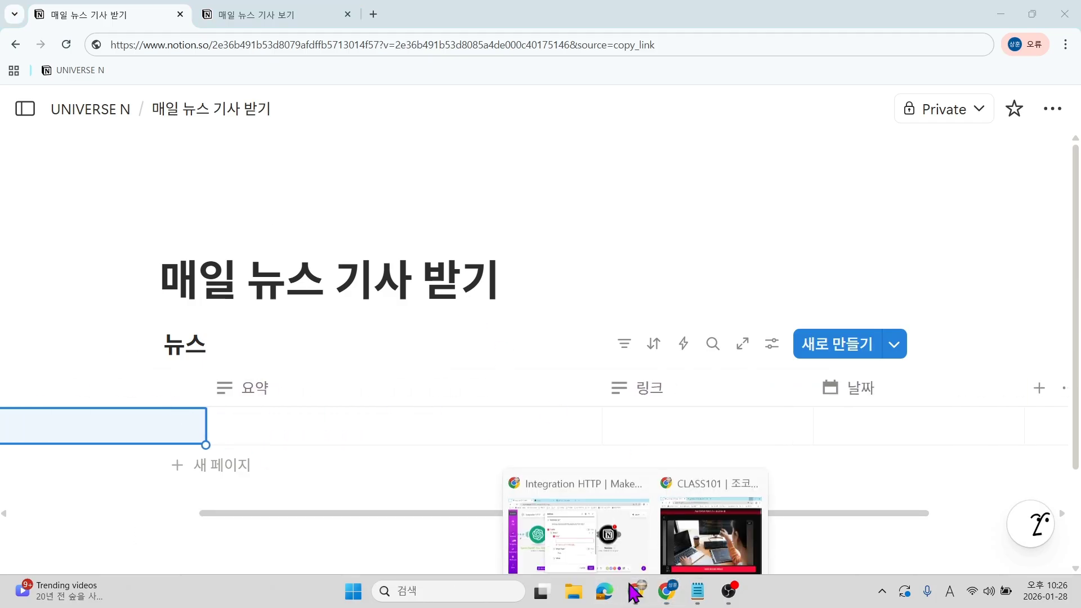
pyautogui.click(578, 501)
# Name Item 1's key 제목, keeping manual entry for the database ID.
pyautogui.click(443, 322)
pyautogui.write('젬')
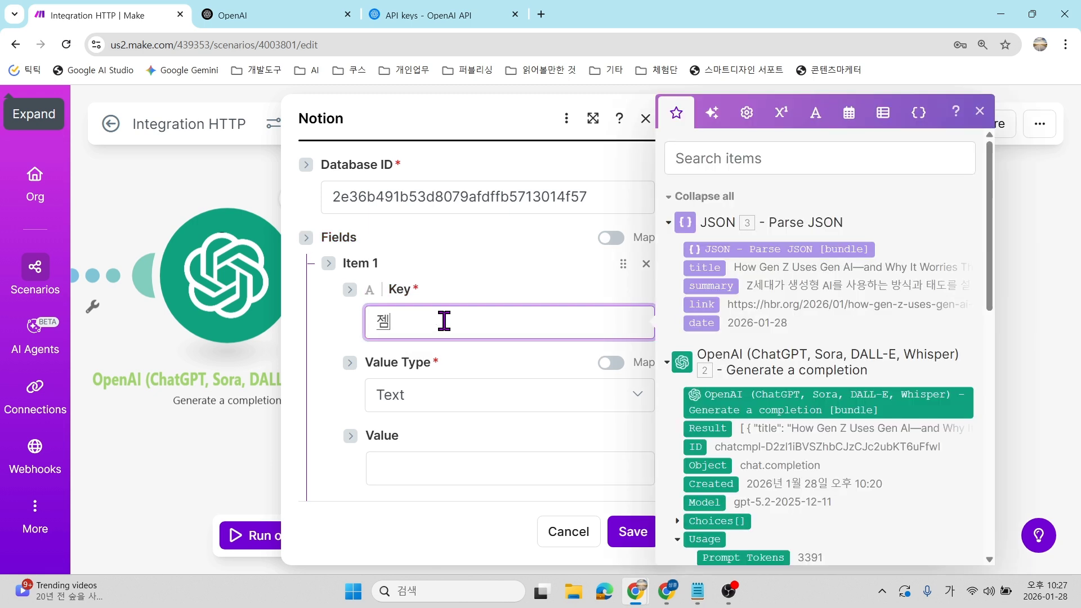
pyautogui.click(447, 284)
pyautogui.scroll(1, 431, 272)
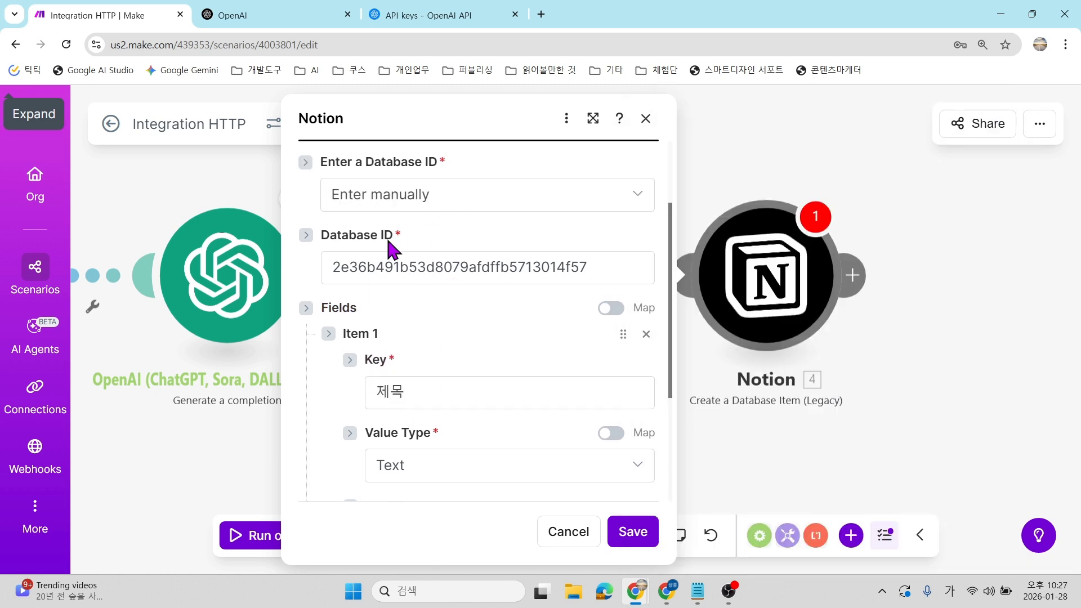
pyautogui.click(392, 197)
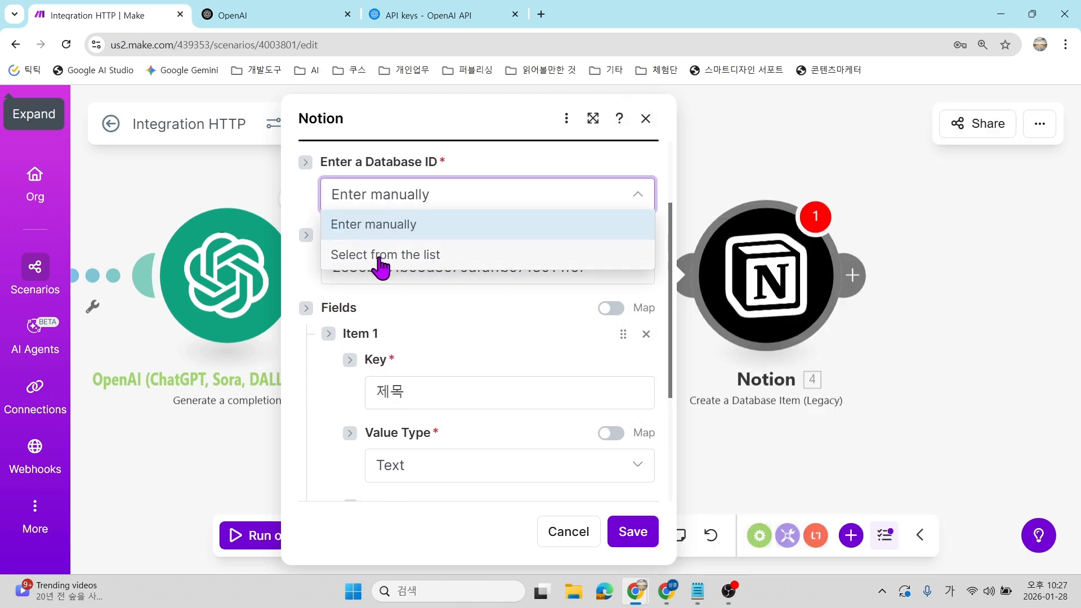
pyautogui.click(483, 193)
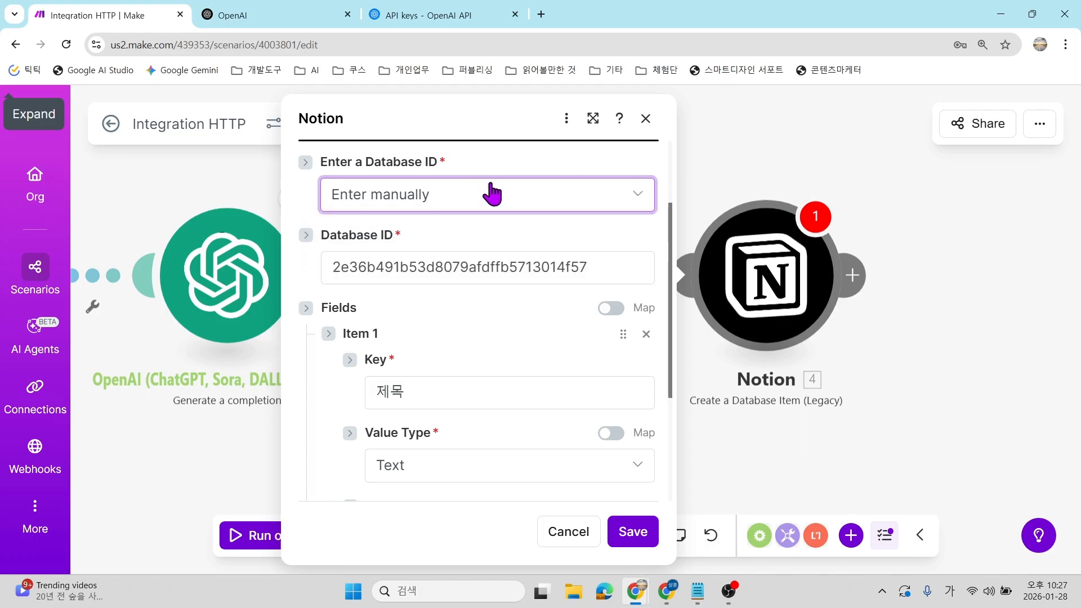
pyautogui.scroll(-3, 421, 284)
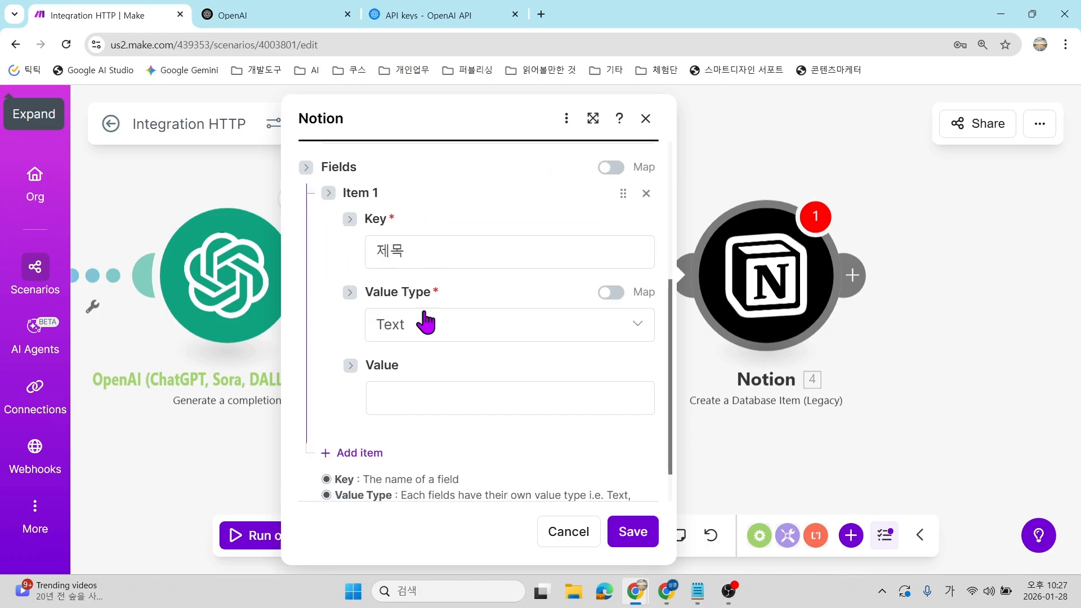
# Map 3. title into Item 1's Value as a Title type, and add an empty Item 2.
pyautogui.click(417, 388)
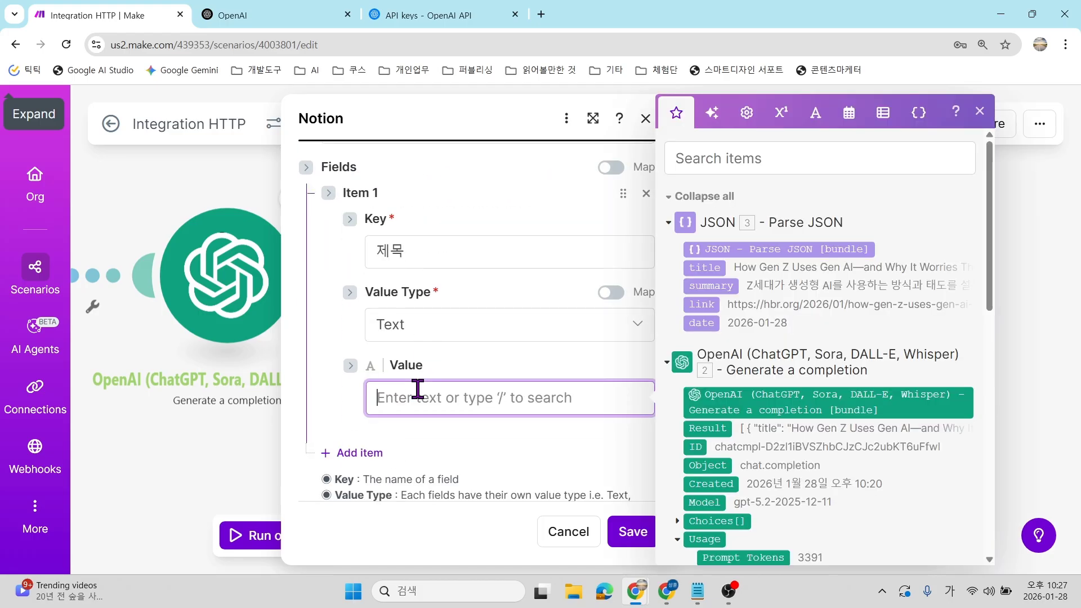
pyautogui.click(710, 268)
pyautogui.click(437, 435)
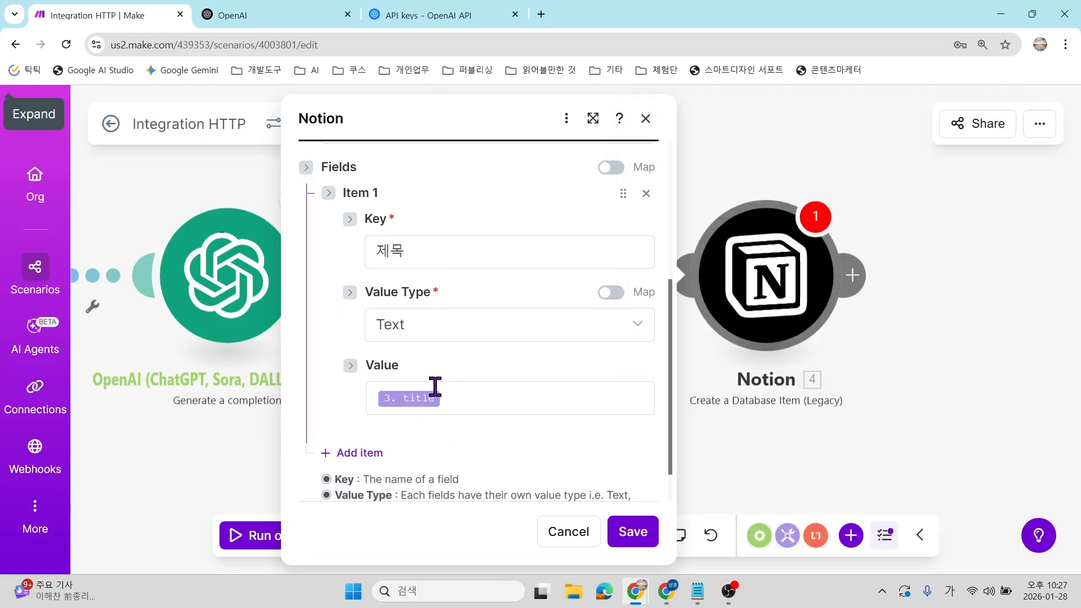
pyautogui.click(419, 349)
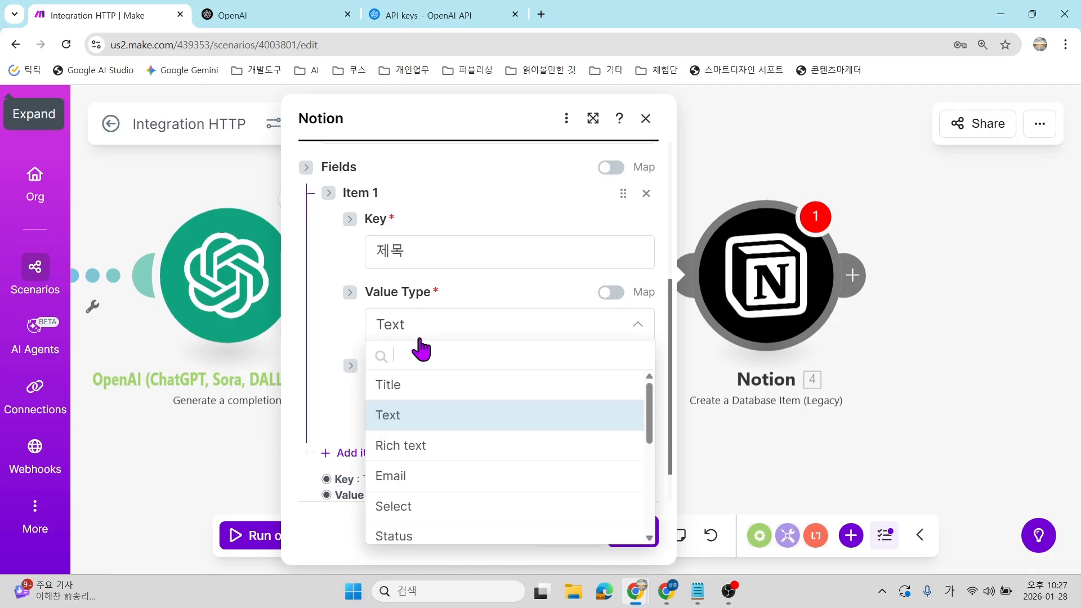
pyautogui.click(415, 383)
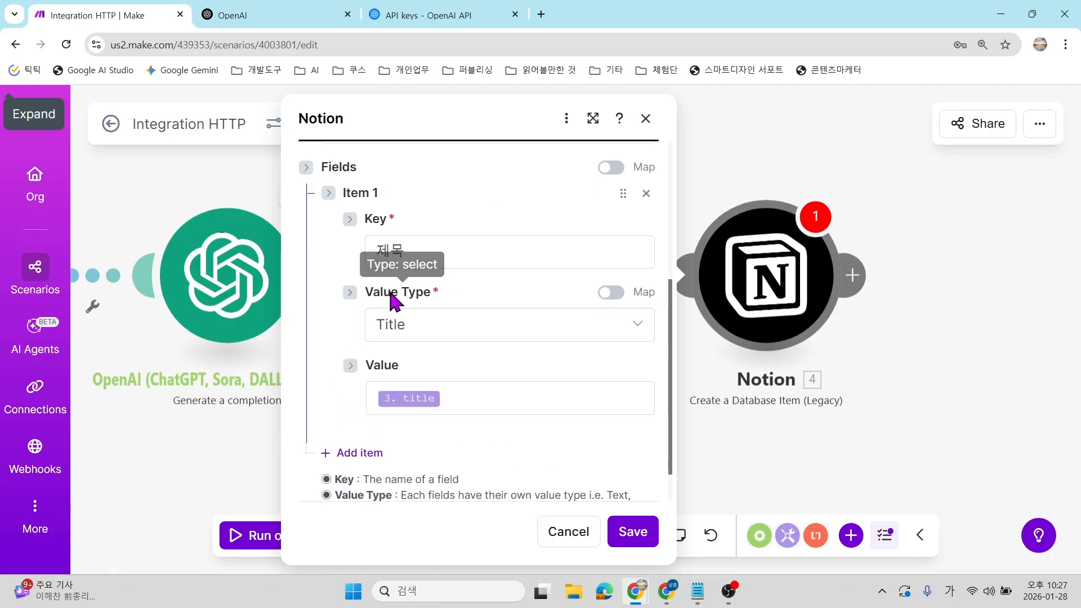
pyautogui.scroll(-1, 369, 395)
pyautogui.click(359, 406)
# Set Item 2 to key 요약, Text value type, mapped to 3. summary.
pyautogui.scroll(-4, 501, 326)
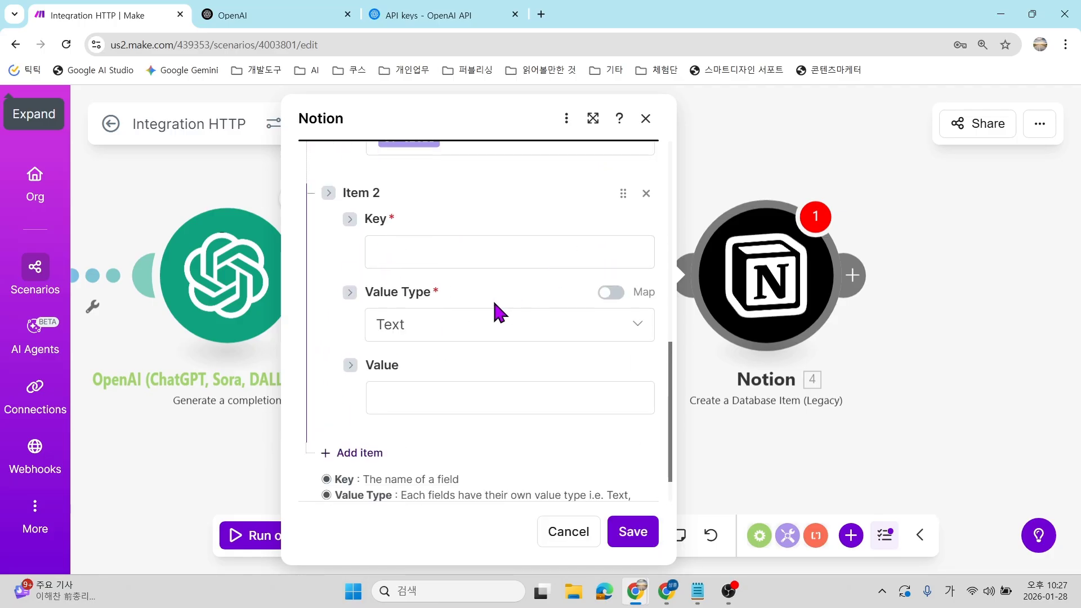
pyautogui.click(456, 262)
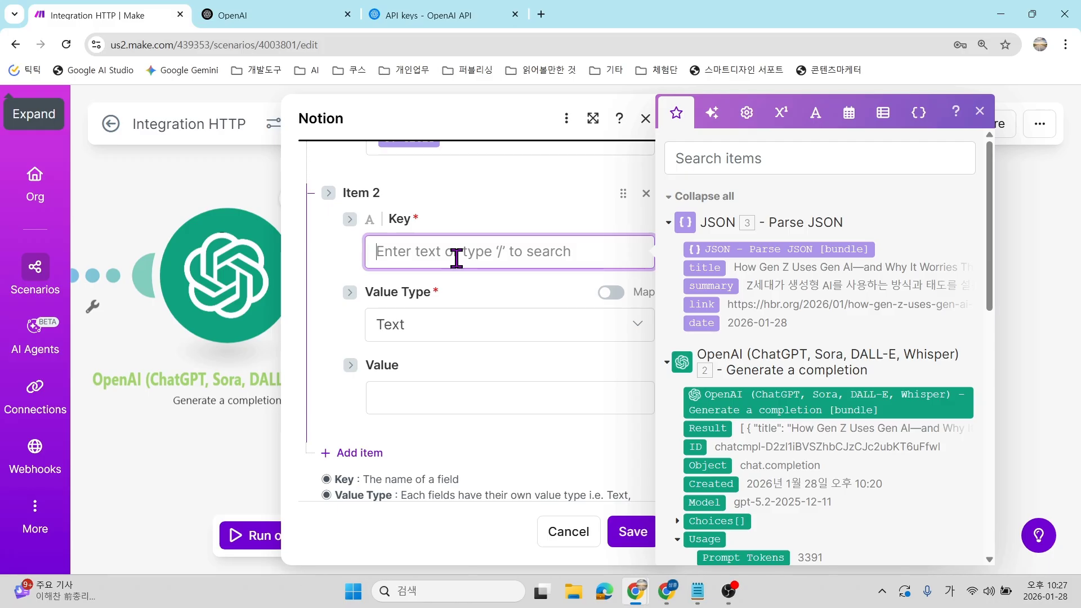
pyautogui.write('ㅇ')
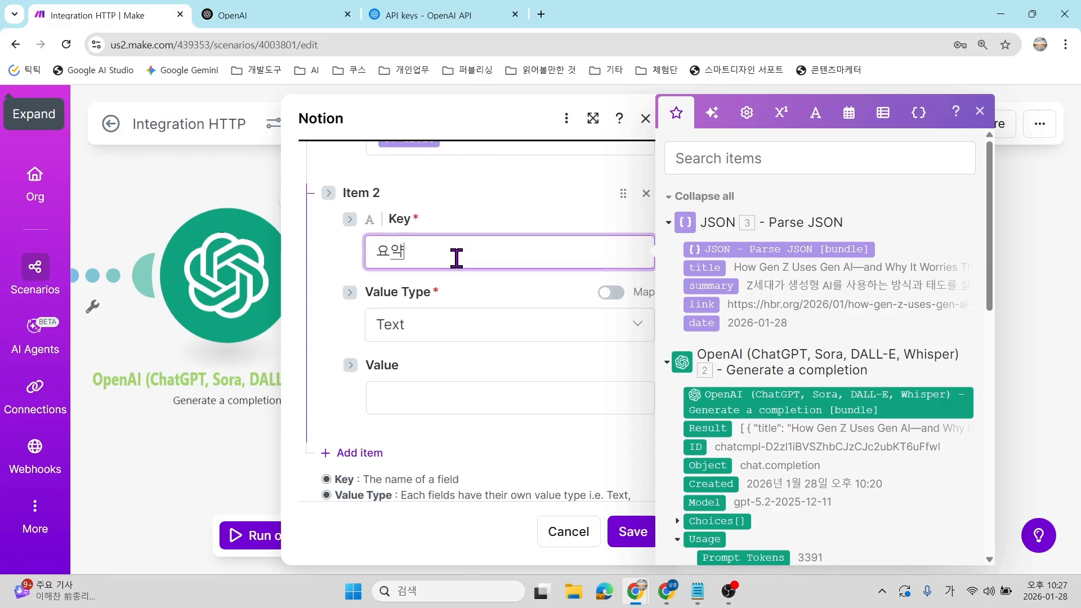
pyautogui.click(446, 337)
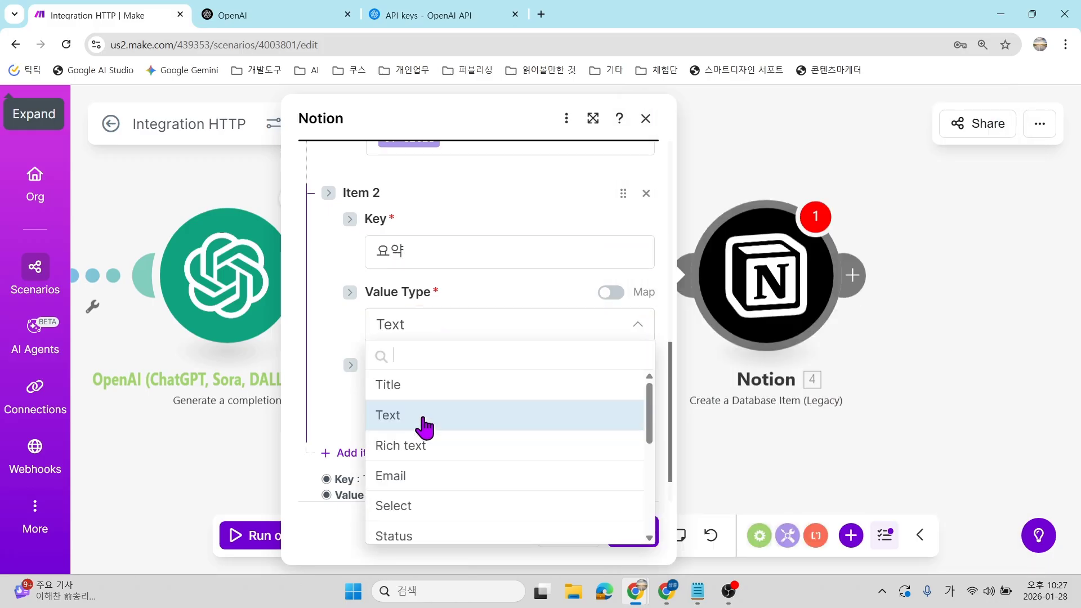
pyautogui.click(422, 421)
pyautogui.click(442, 400)
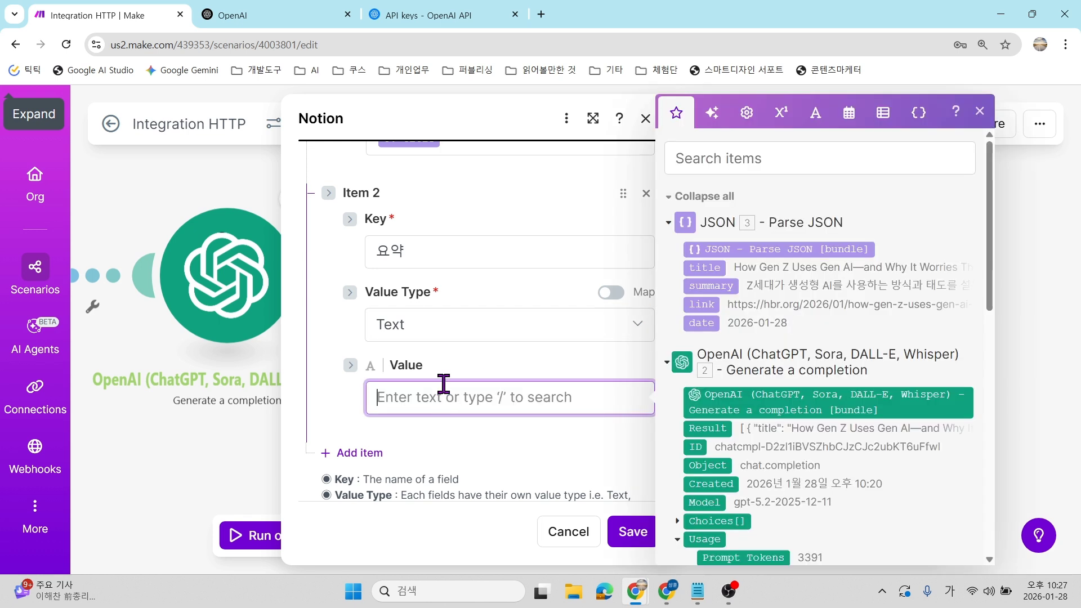
pyautogui.click(709, 285)
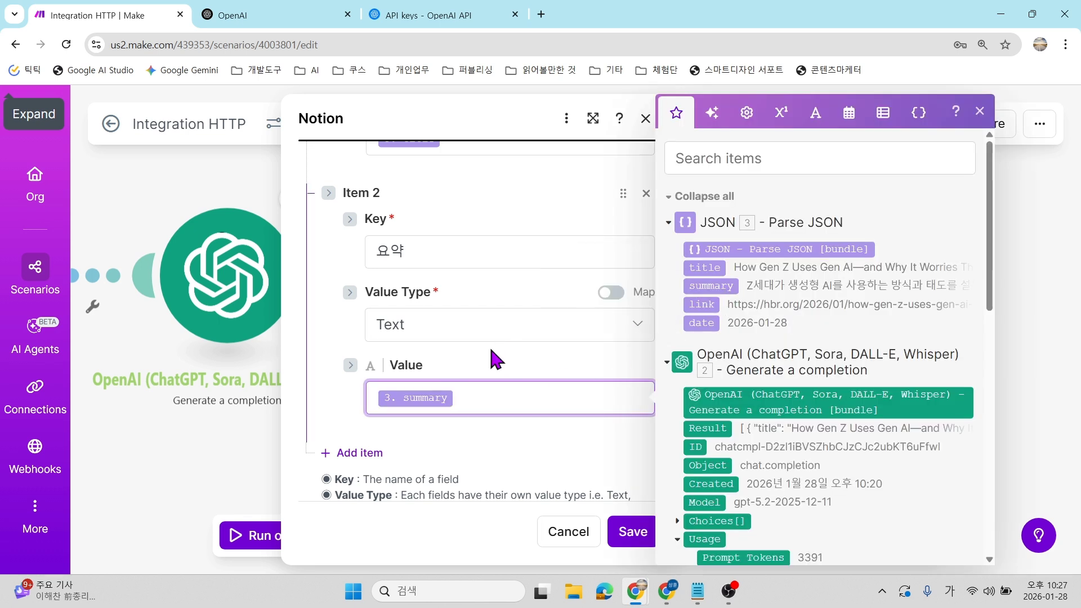
pyautogui.click(495, 358)
# Add Item 3 with key 링크 and URL value type, then bring up the Notion 뉴스 table.
pyautogui.click(360, 453)
pyautogui.scroll(-3, 415, 342)
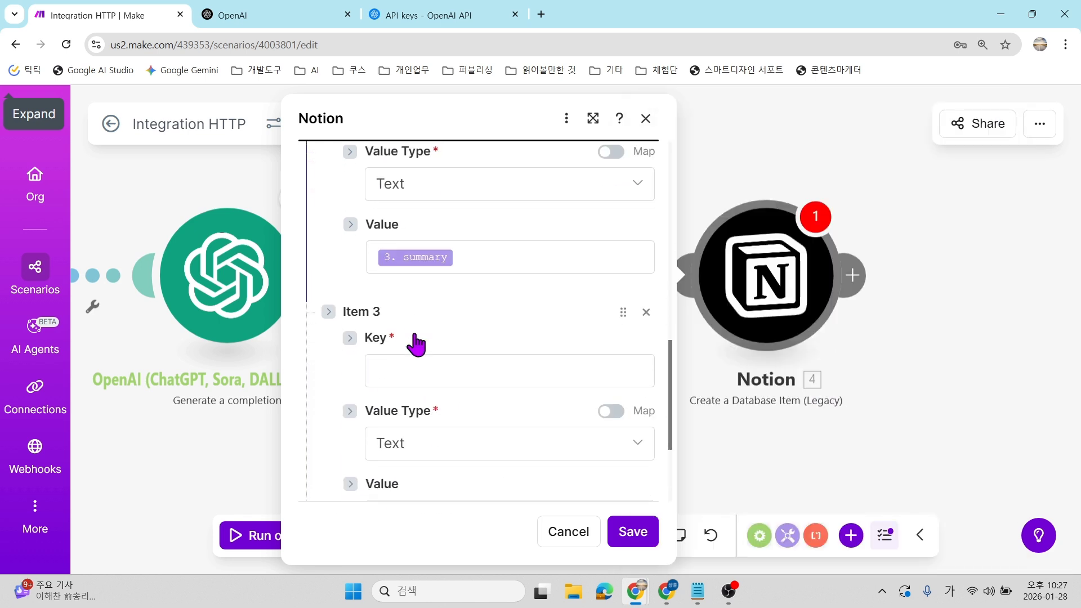
pyautogui.click(411, 364)
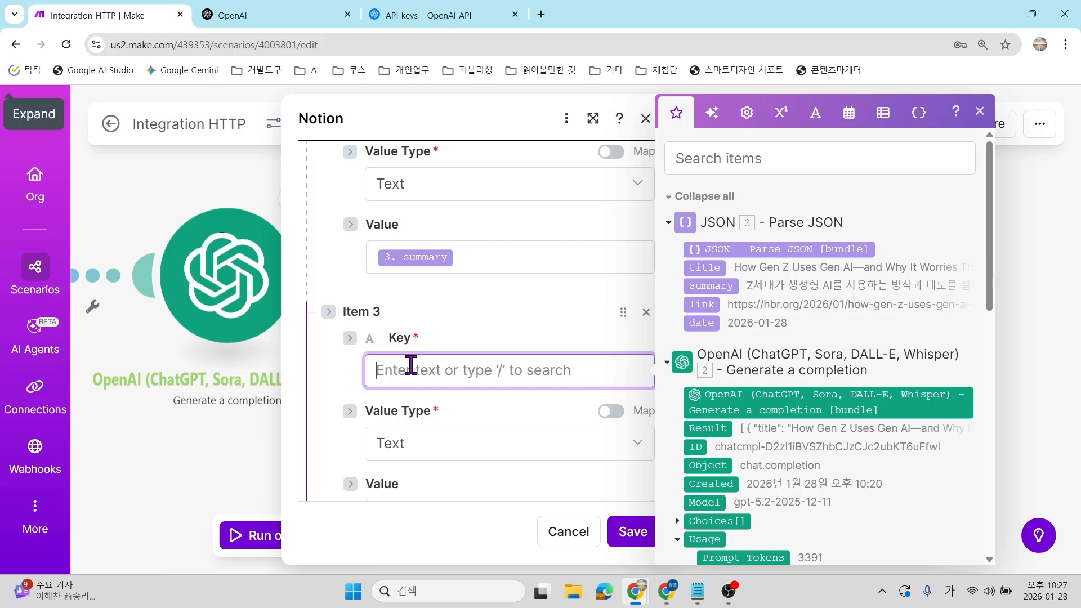
pyautogui.write('f')
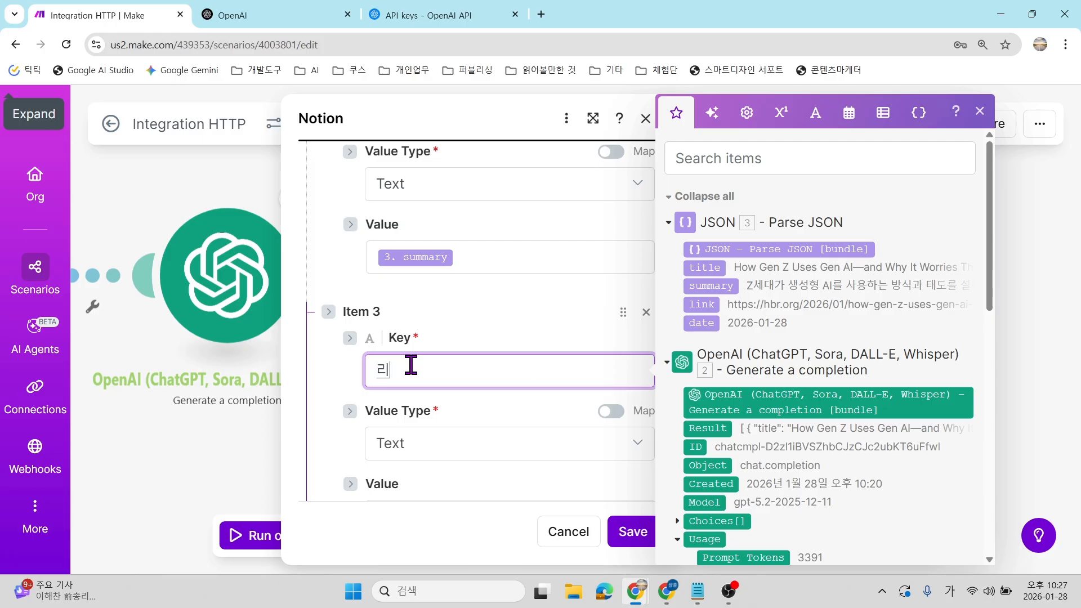
pyautogui.write('ldzm')
pyautogui.scroll(-2, 414, 372)
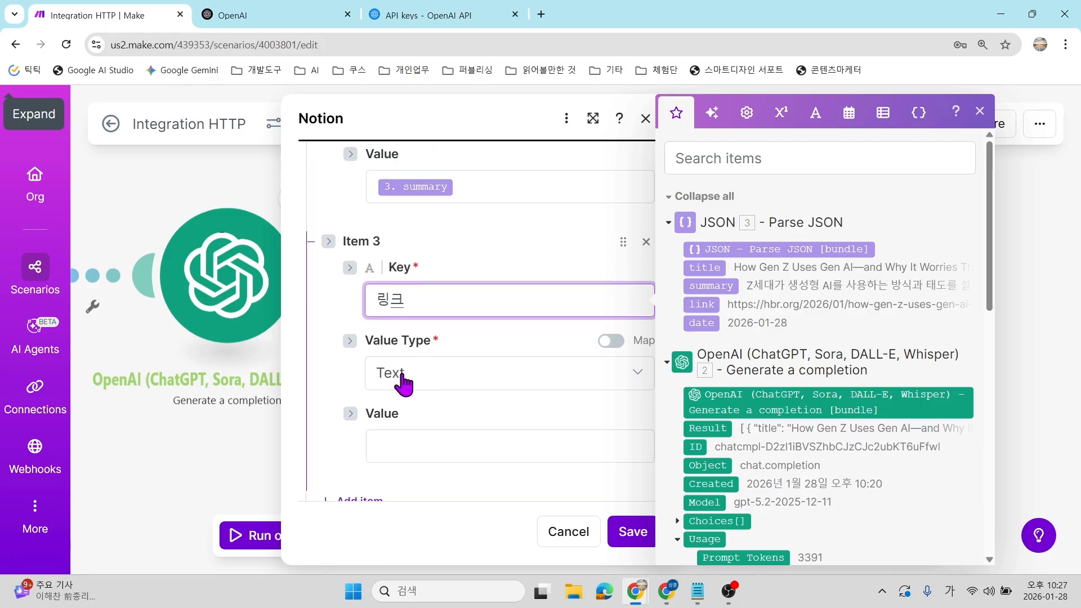
pyautogui.click(406, 375)
pyautogui.scroll(-3, 478, 324)
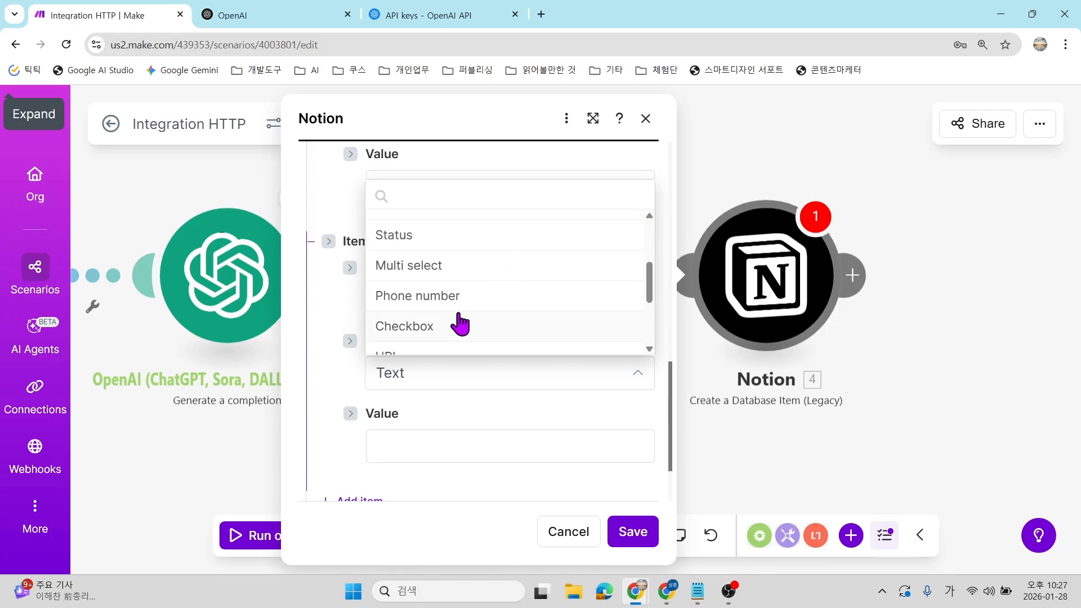
pyautogui.scroll(-1, 496, 288)
pyautogui.scroll(-1, 499, 290)
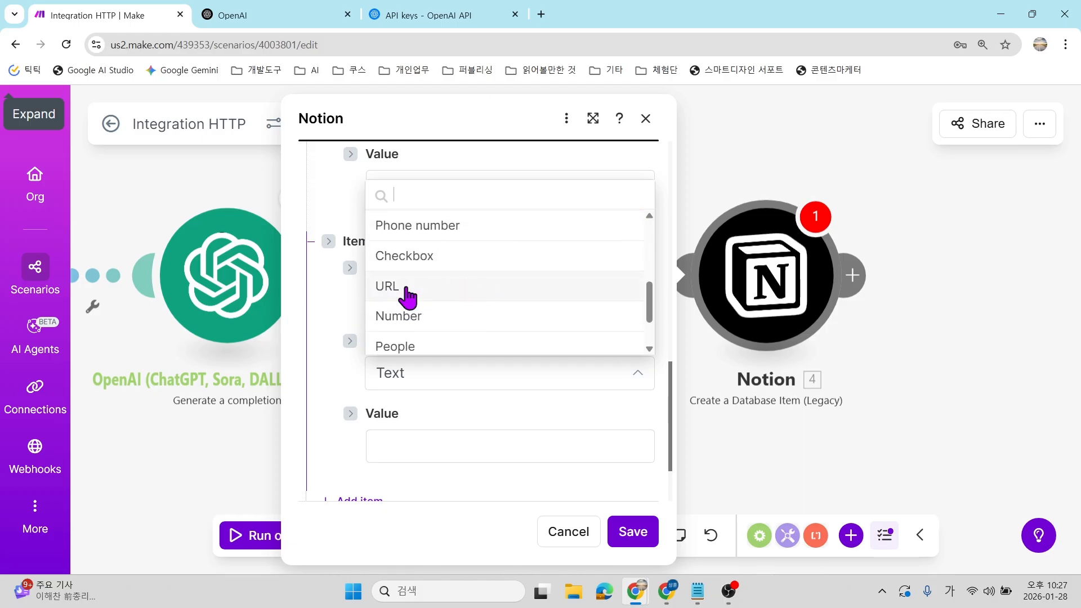
pyautogui.click(441, 289)
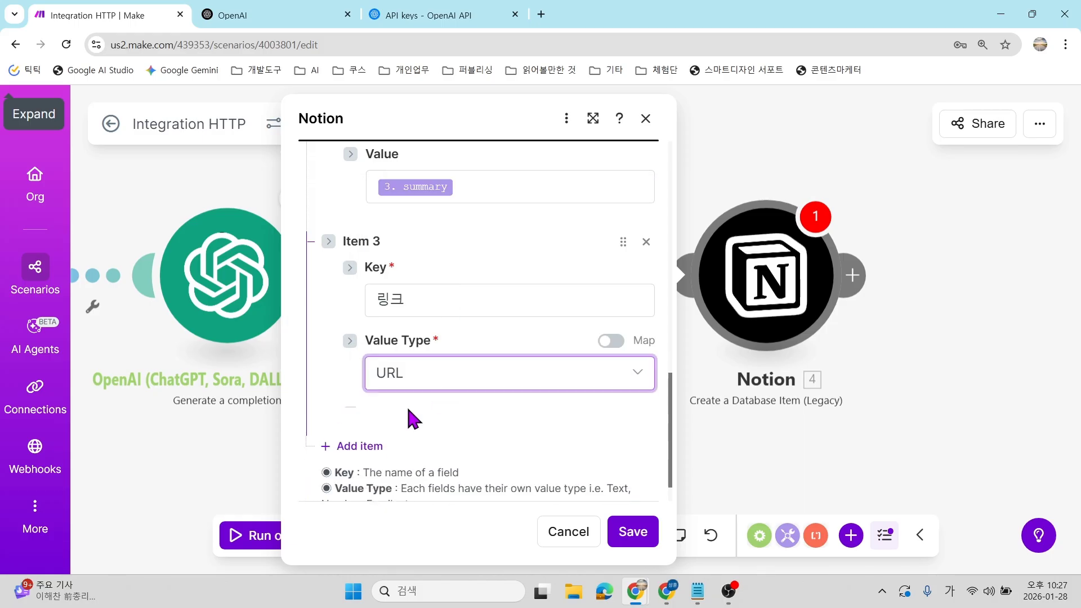
pyautogui.scroll(-1, 485, 259)
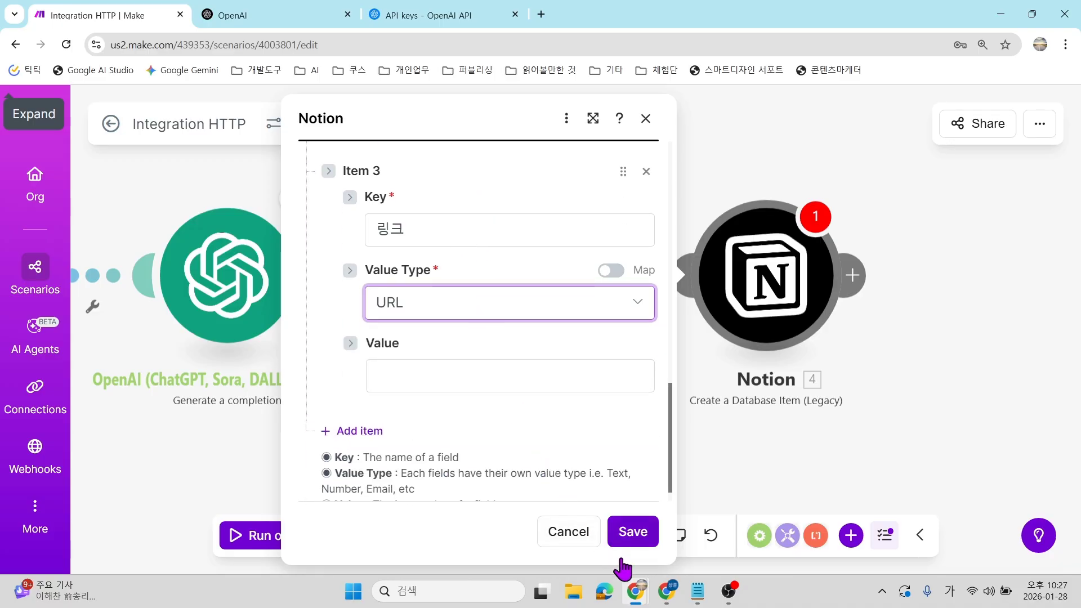
pyautogui.moveTo(665, 591)
pyautogui.click(648, 512)
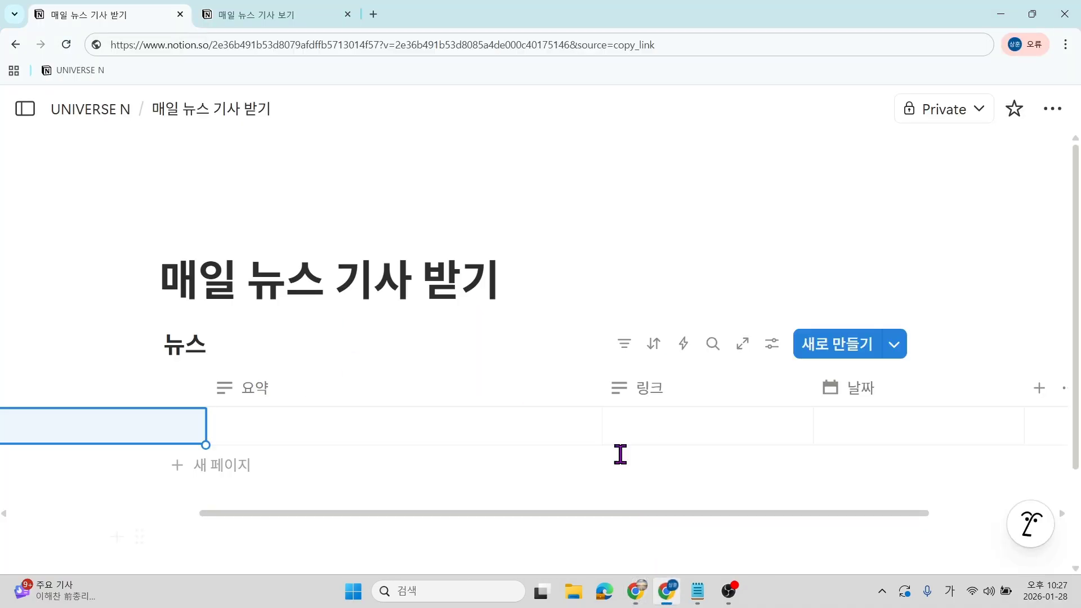
# Change the 뉴스 table's 링크 column to a URL property and return to Make.
pyautogui.click(675, 394)
pyautogui.moveTo(735, 284)
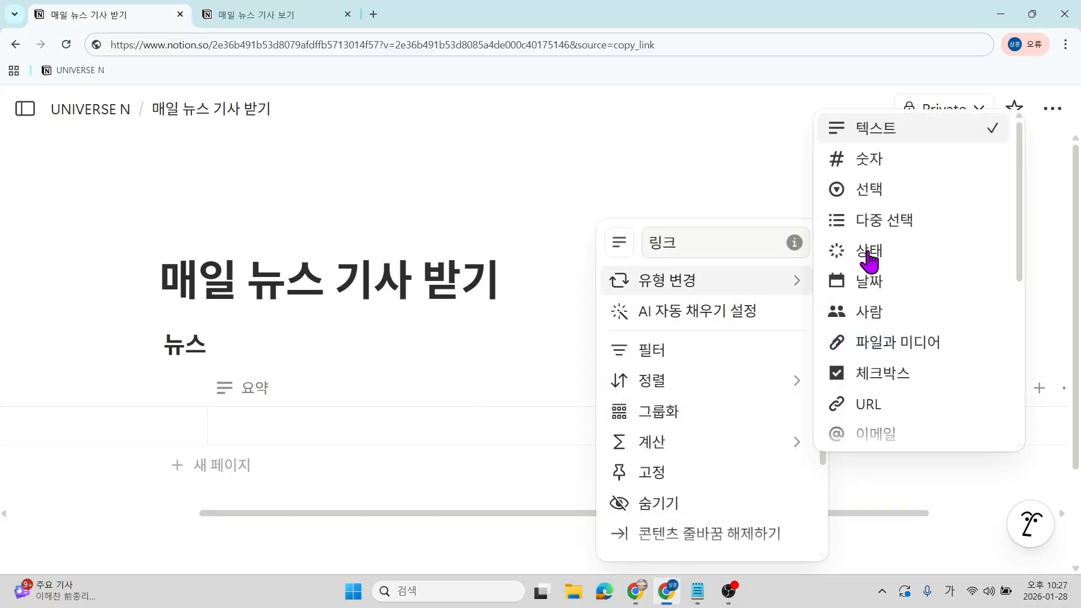
pyautogui.click(878, 405)
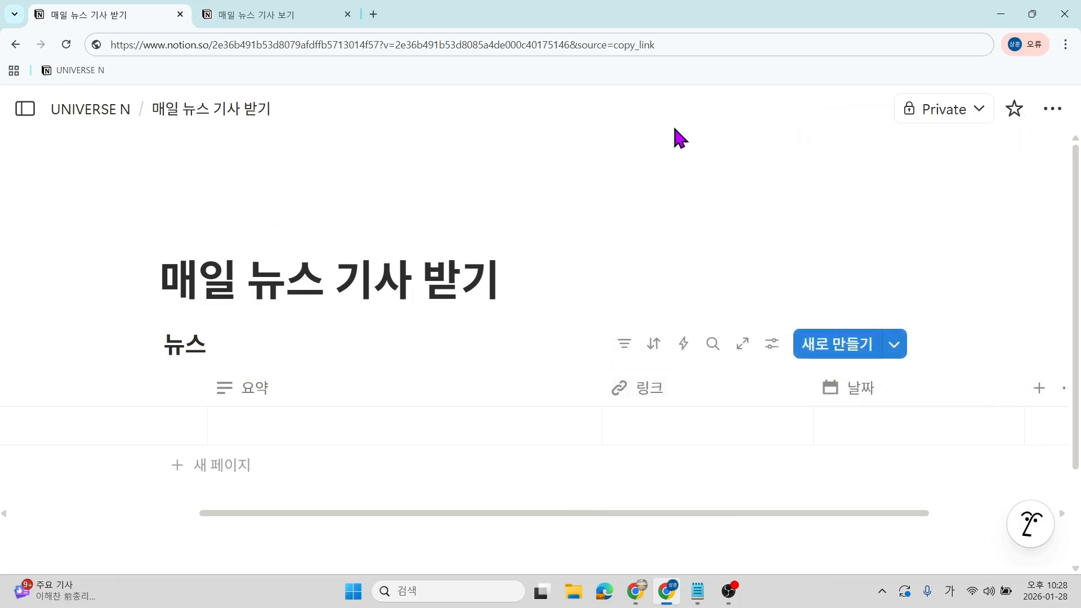
pyautogui.scroll(-2, 713, 324)
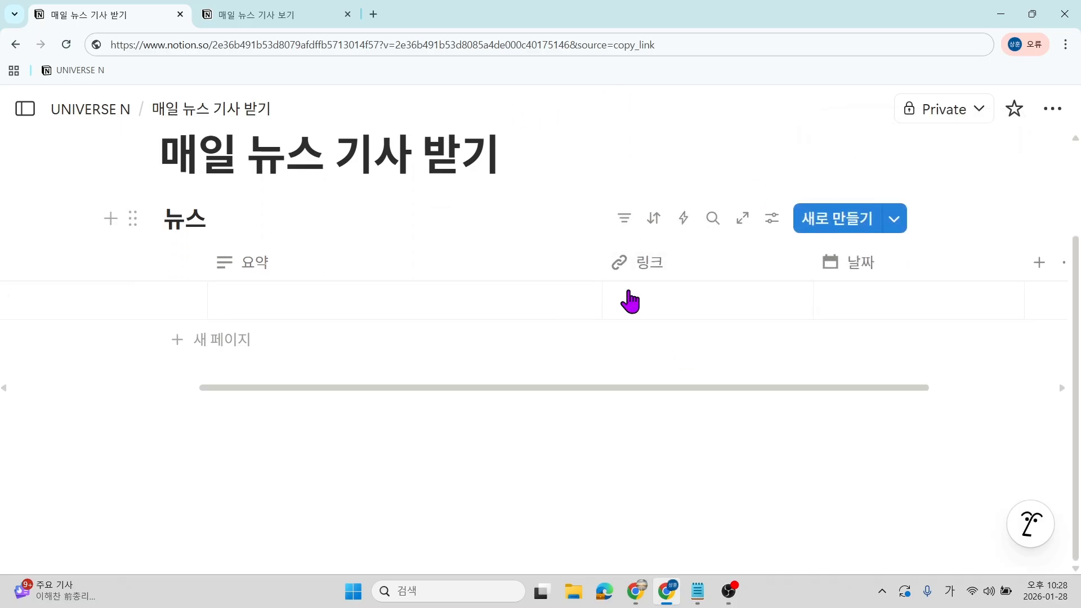
pyautogui.moveTo(636, 591)
pyautogui.click(609, 540)
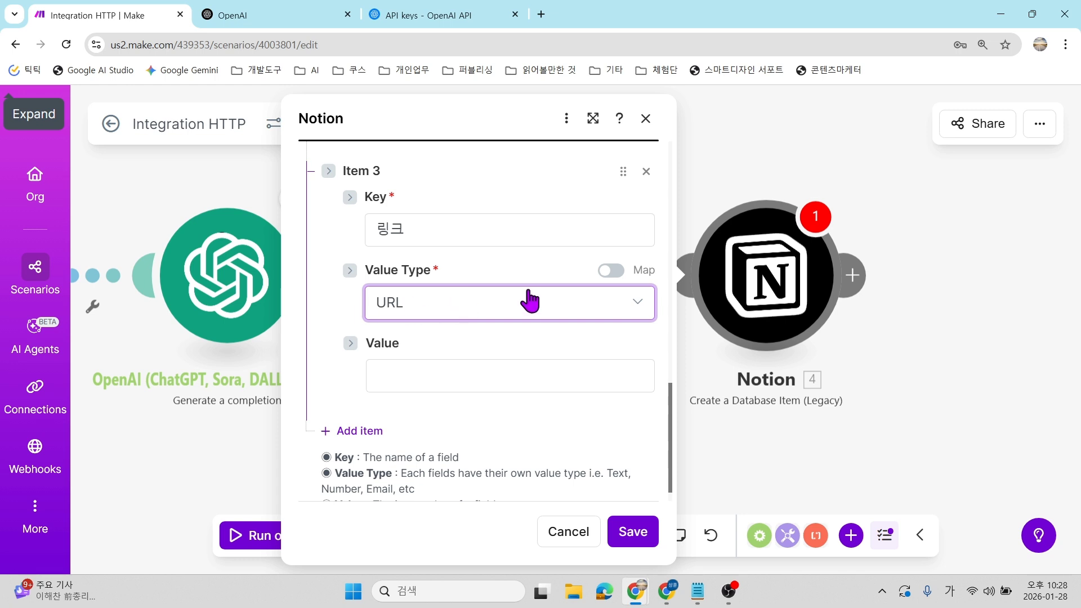
# Keep URL as 링크's value type and map 3. link into Item 3's Value.
pyautogui.click(503, 303)
pyautogui.click(420, 304)
pyautogui.click(413, 374)
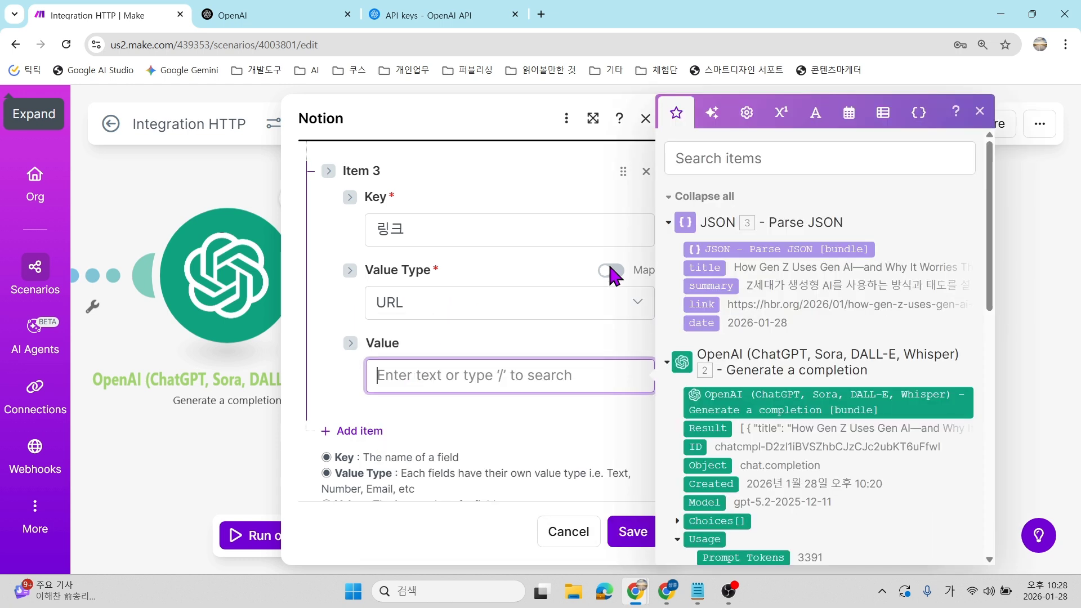
pyautogui.click(716, 306)
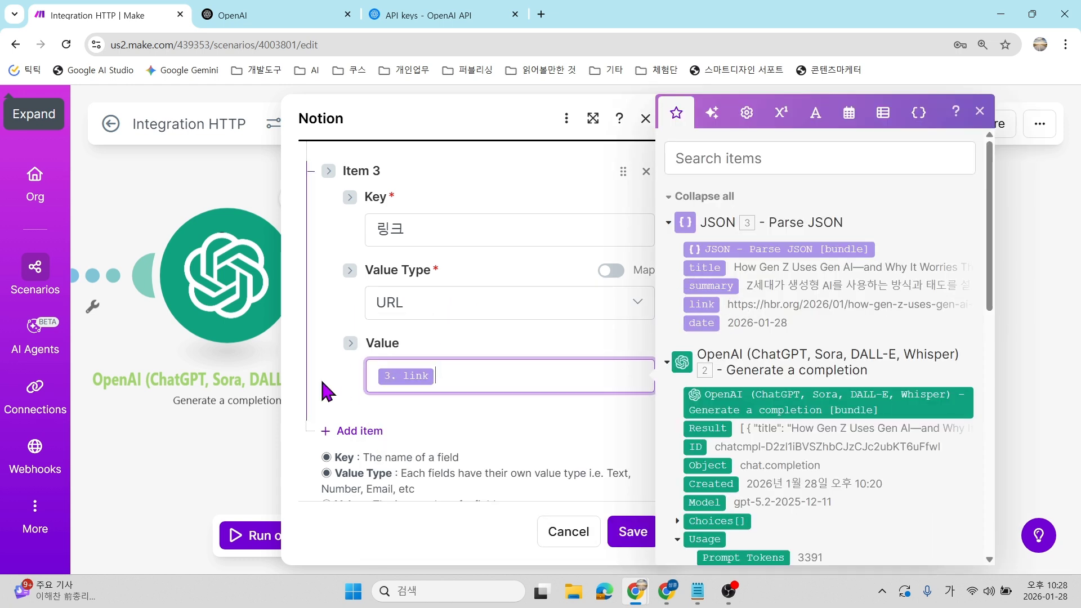
pyautogui.click(335, 386)
# Add Item 4 with the key 날짜.
pyautogui.click(371, 433)
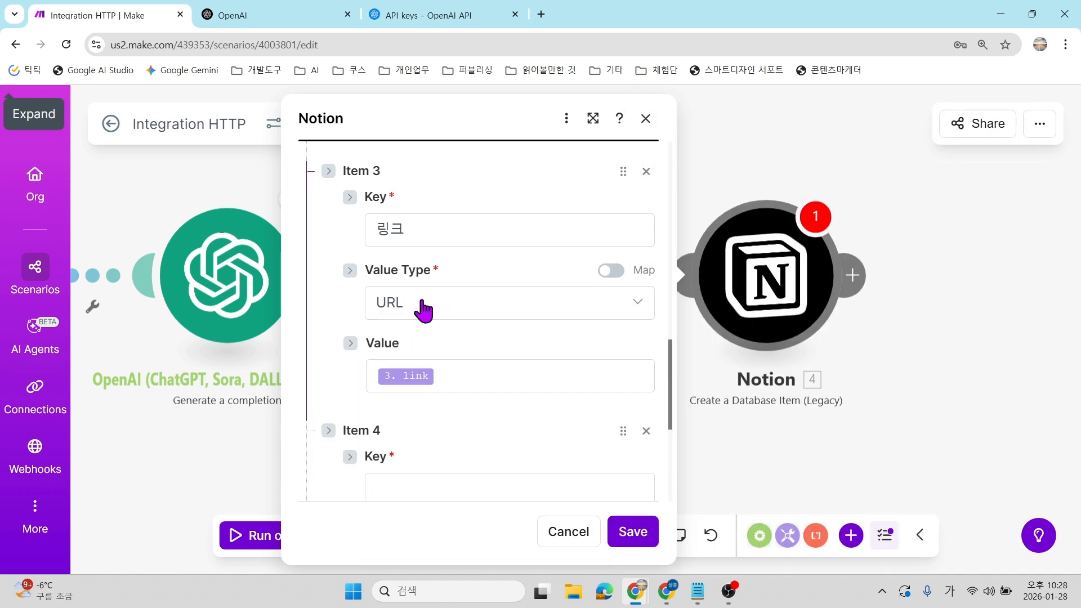
pyautogui.scroll(-2, 423, 326)
pyautogui.click(426, 348)
pyautogui.write('sk')
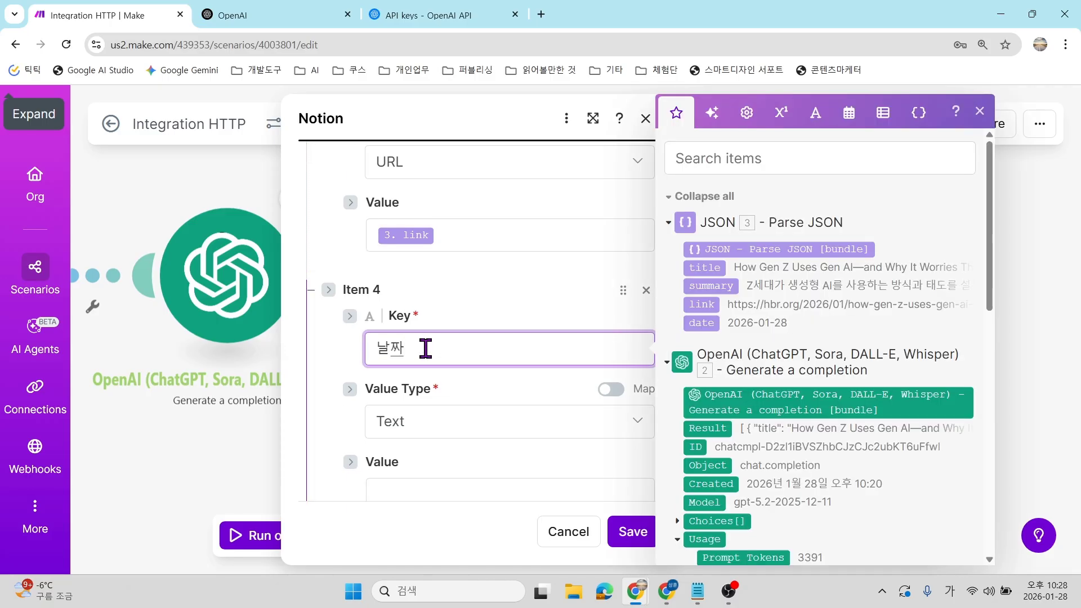
pyautogui.click(526, 303)
pyautogui.scroll(-1, 416, 383)
# Set Item 4's value type to Date and map 3. date into its Start Time.
pyautogui.click(423, 355)
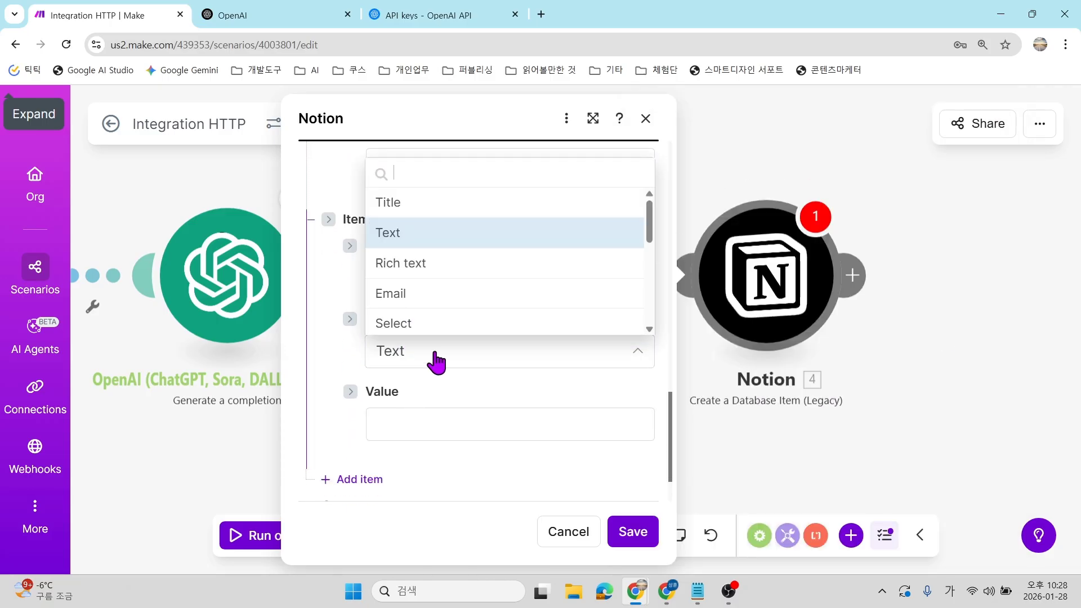
pyautogui.scroll(-4, 470, 276)
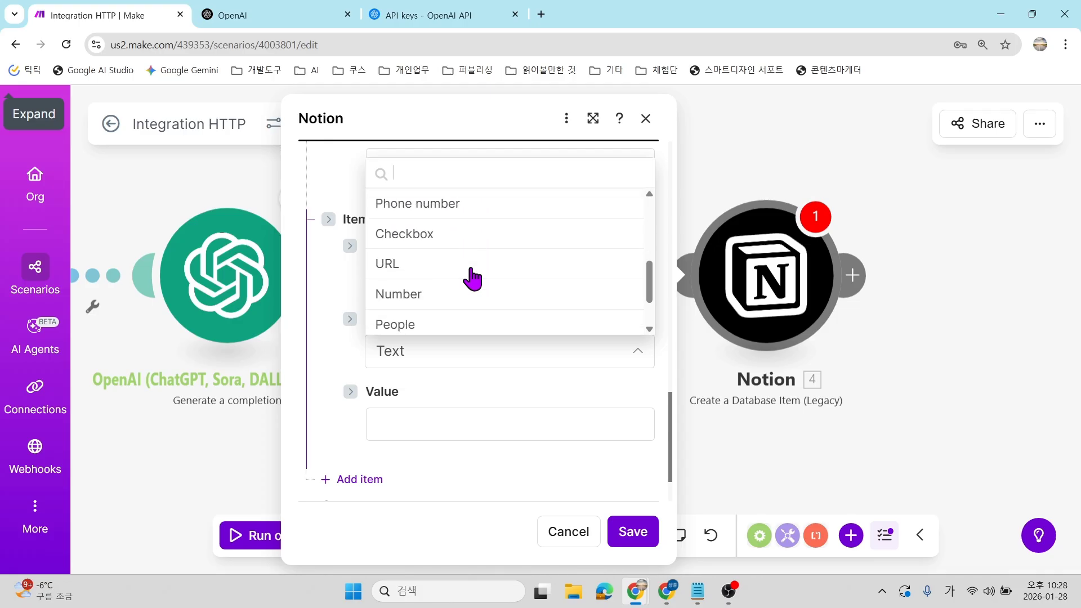
pyautogui.scroll(-2, 433, 295)
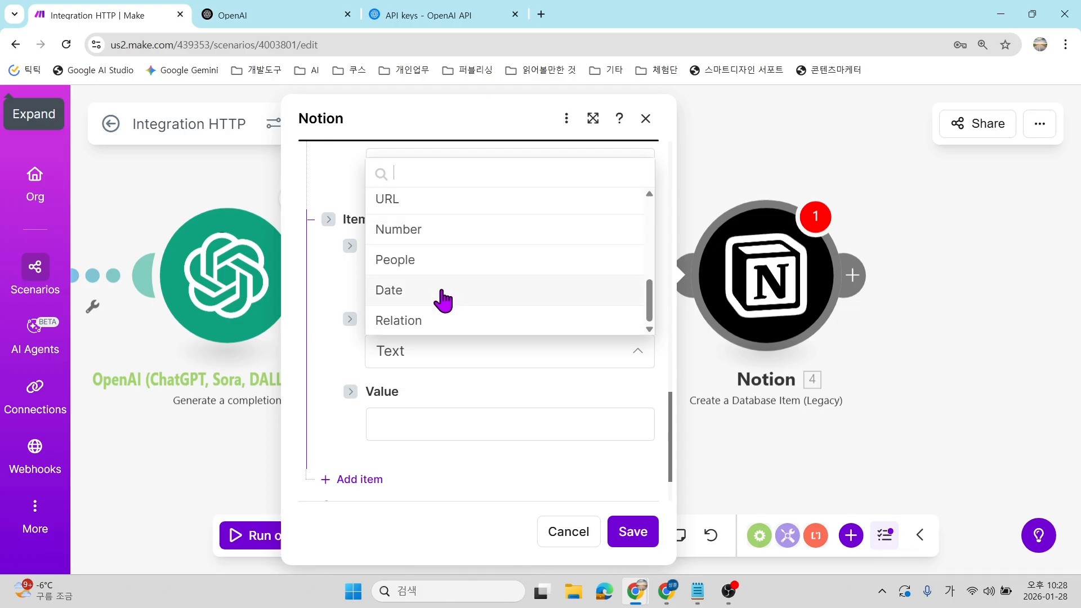
pyautogui.click(441, 300)
pyautogui.scroll(-3, 475, 316)
pyautogui.click(415, 242)
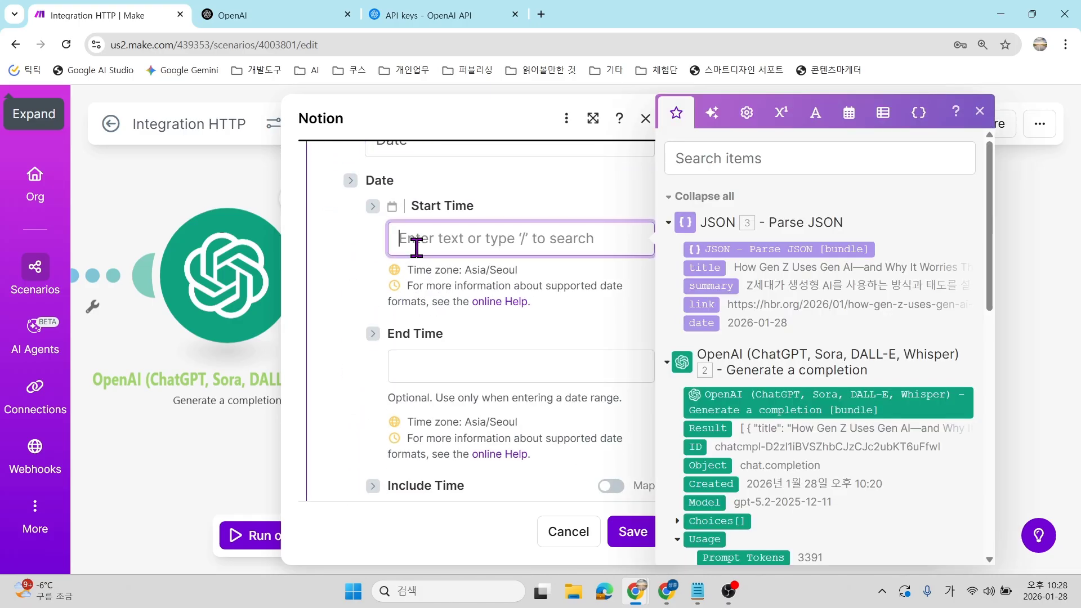
pyautogui.click(701, 322)
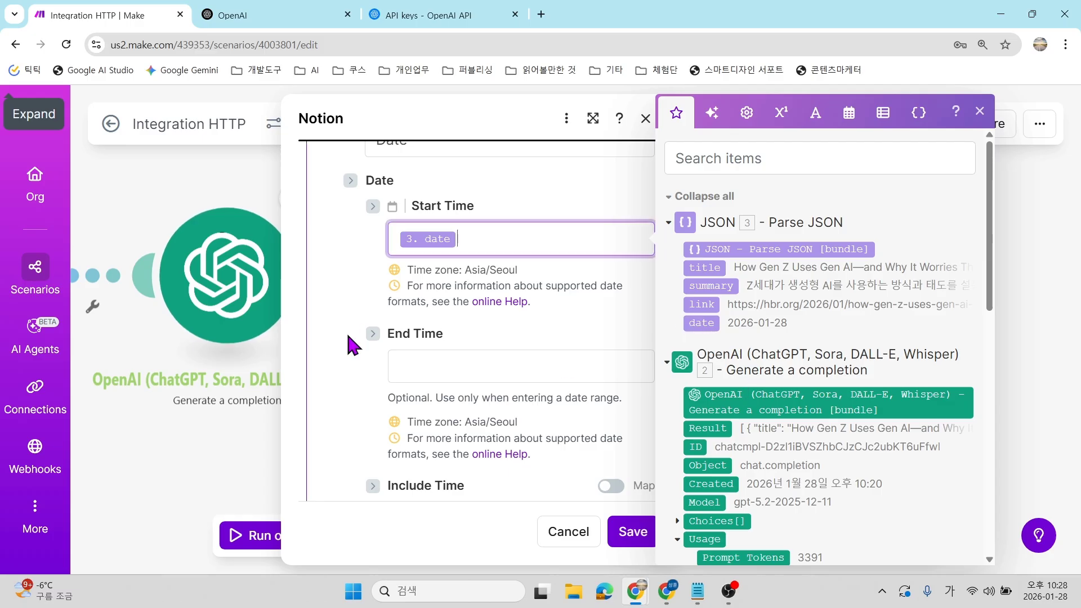
pyautogui.scroll(12, 445, 405)
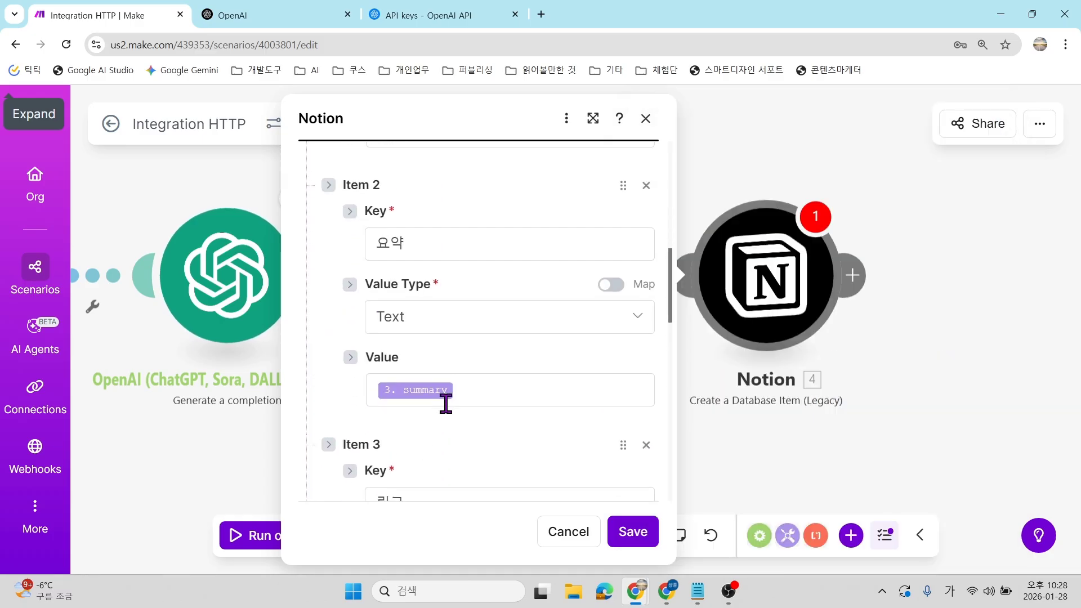
pyautogui.scroll(2, 444, 403)
pyautogui.scroll(1, 444, 403)
pyautogui.scroll(-3, 444, 403)
pyautogui.scroll(-11, 446, 404)
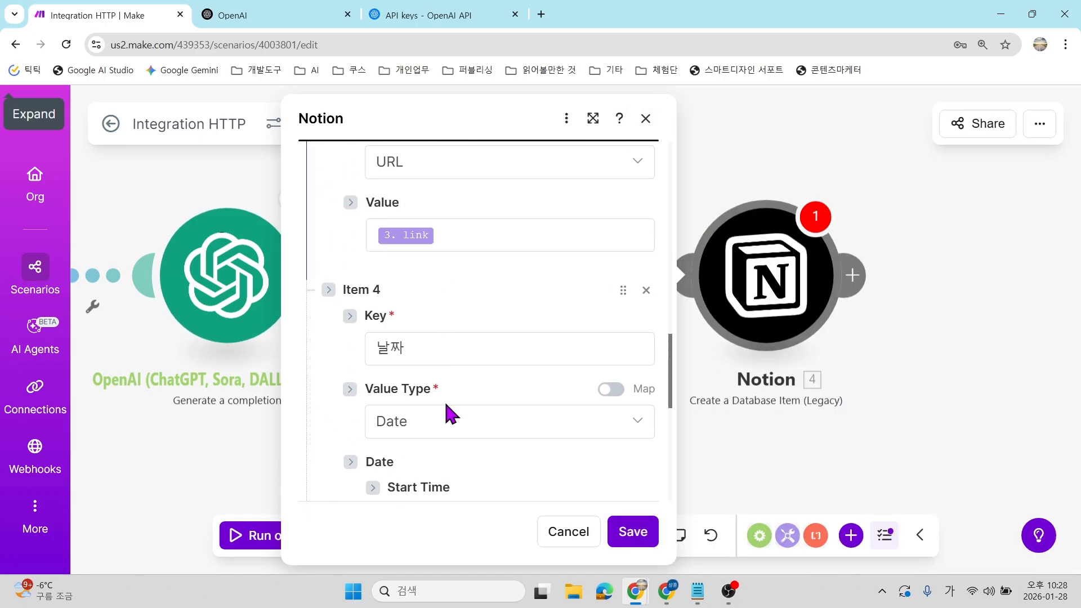
pyautogui.scroll(-5, 444, 400)
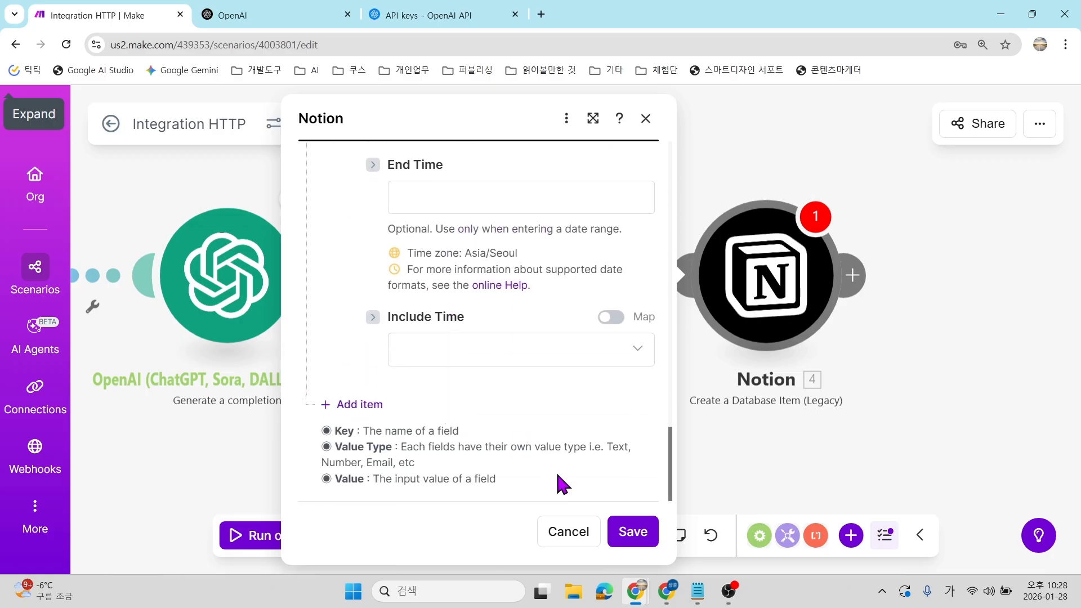
# Save the Notion module's fields and run the scenario once.
pyautogui.click(642, 529)
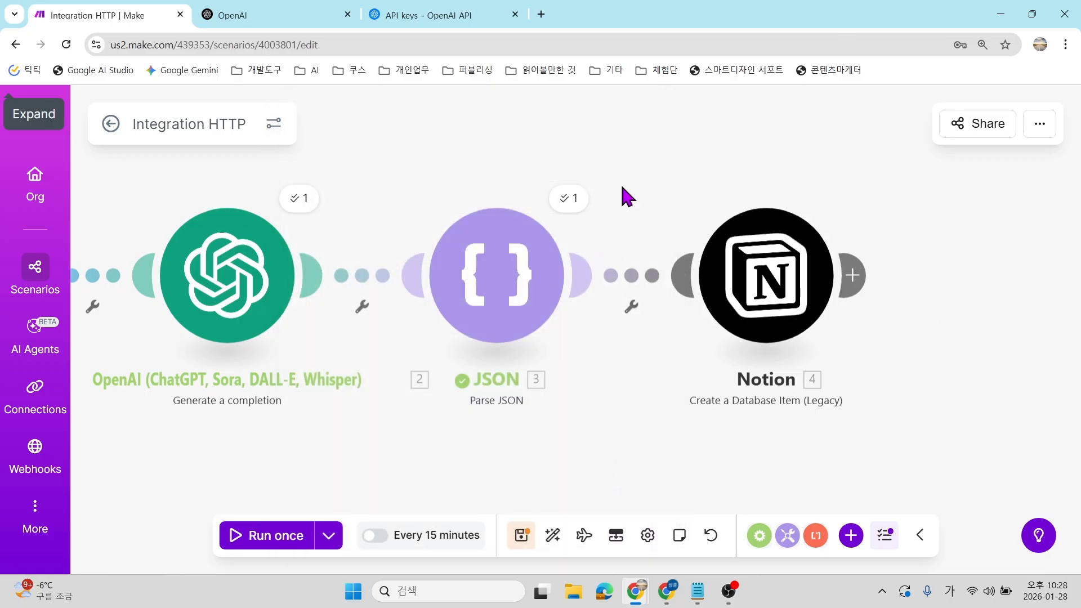
pyautogui.moveTo(286, 446); pyautogui.dragTo(548, 425)
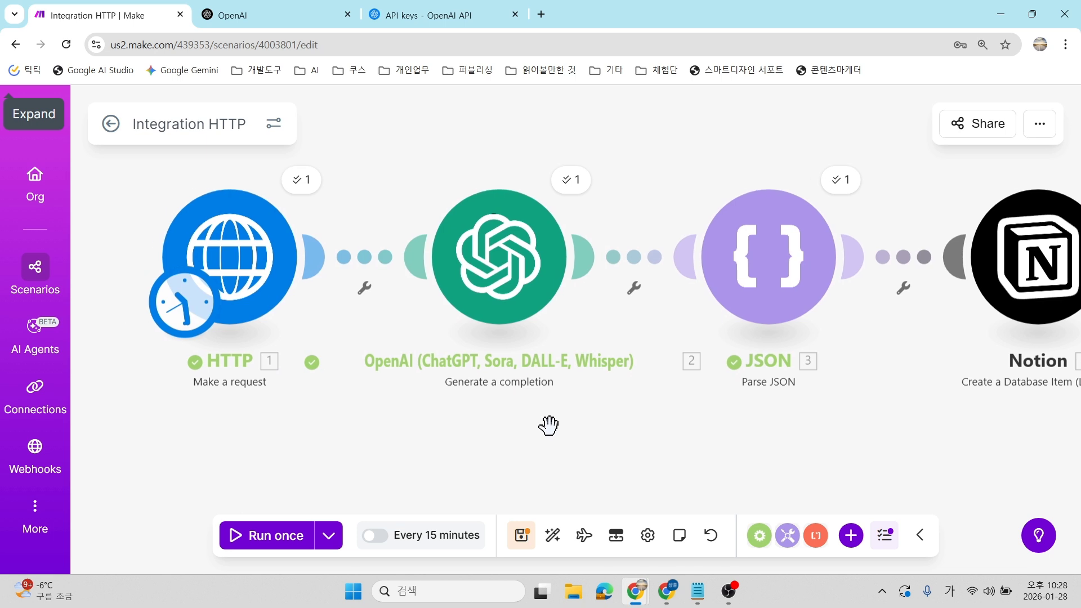
pyautogui.click(239, 545)
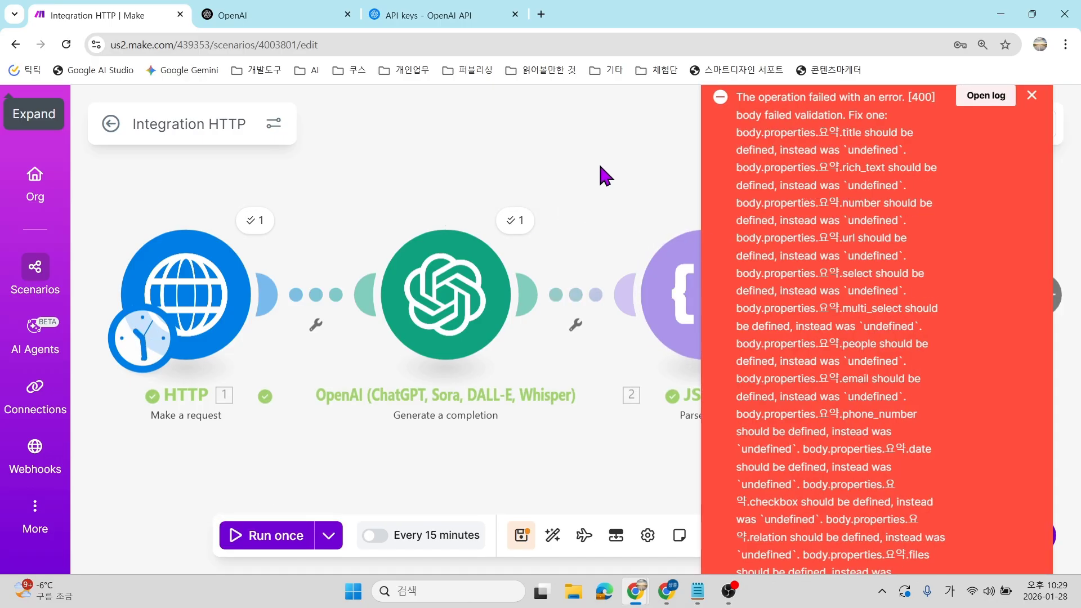
# Review the Notion step's 400 body-validation error about 요약 and 제목, then close it.
pyautogui.click(1033, 96)
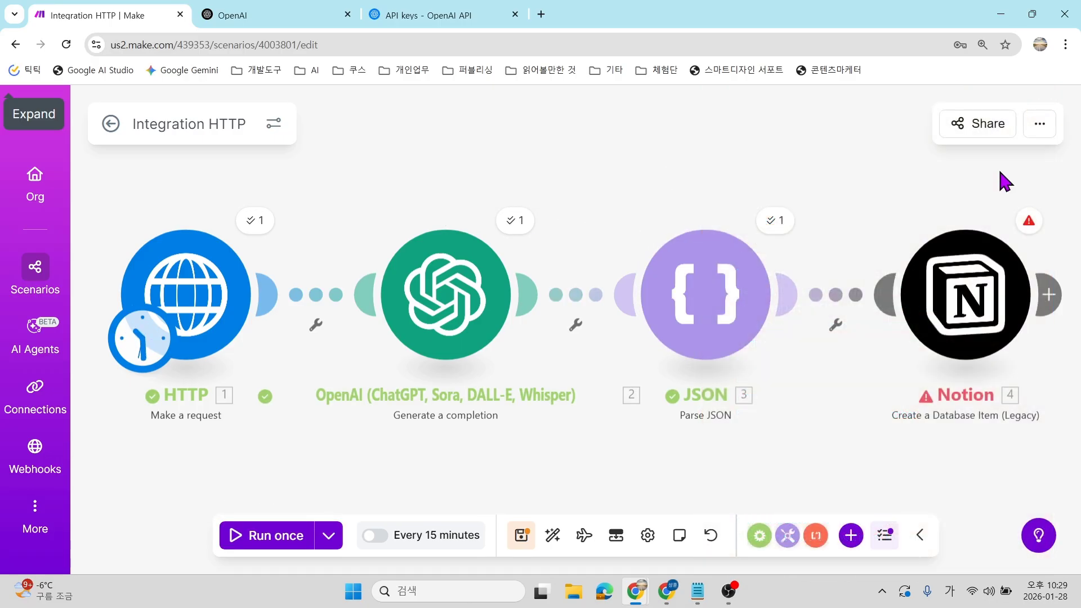
pyautogui.click(1029, 222)
pyautogui.scroll(-3, 772, 374)
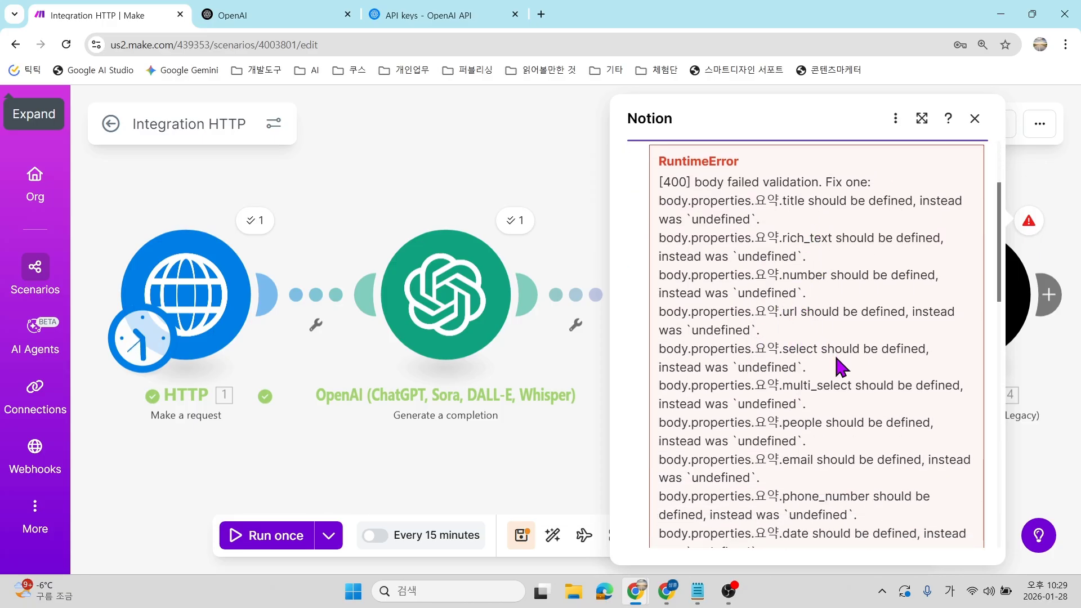
pyautogui.scroll(-4, 833, 344)
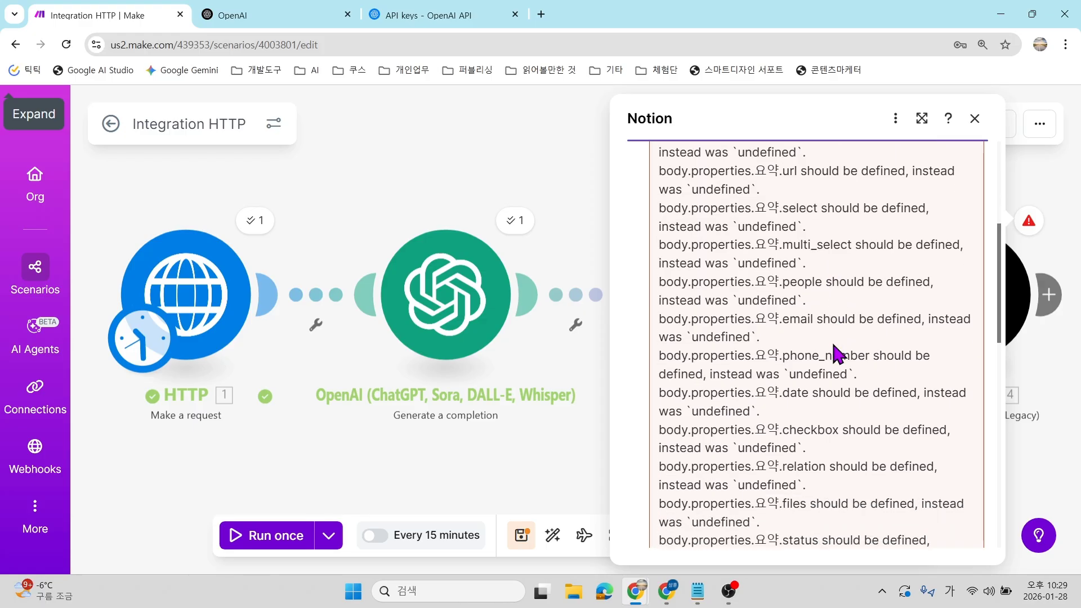
pyautogui.scroll(-5, 834, 346)
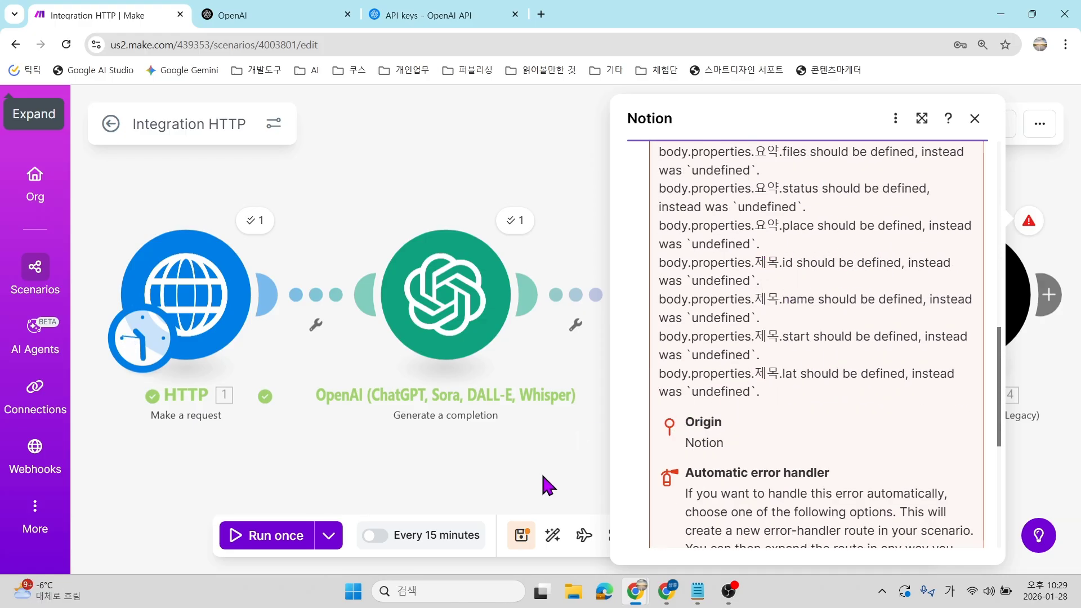
pyautogui.scroll(-3, 892, 425)
pyautogui.scroll(15, 788, 437)
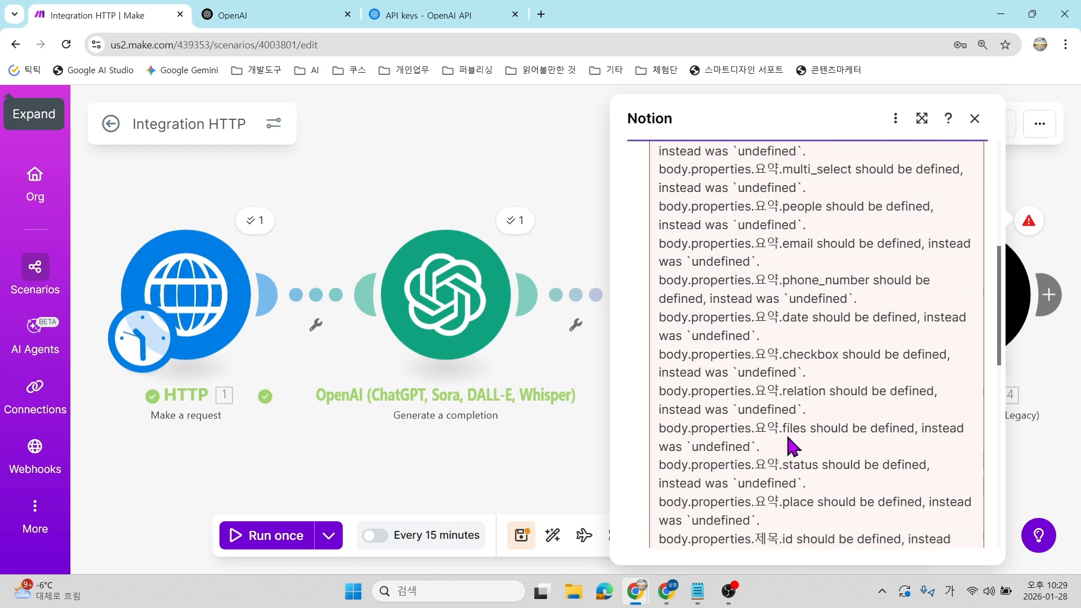
pyautogui.click(568, 465)
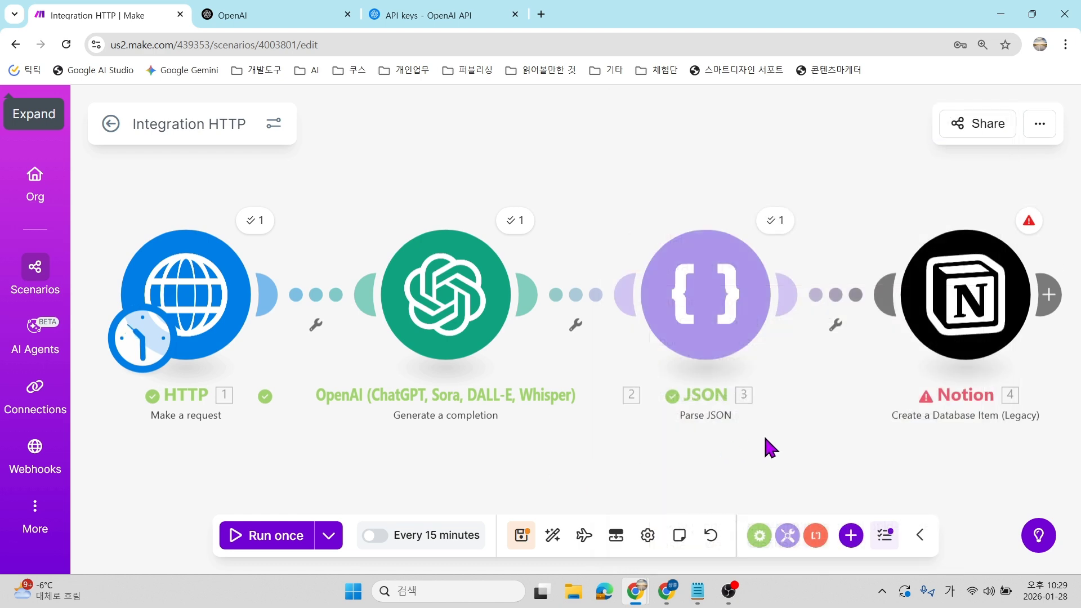
# Switch Item 2 (요약) to the Rich text value type, save, and reopen the Notion error.
pyautogui.click(876, 269)
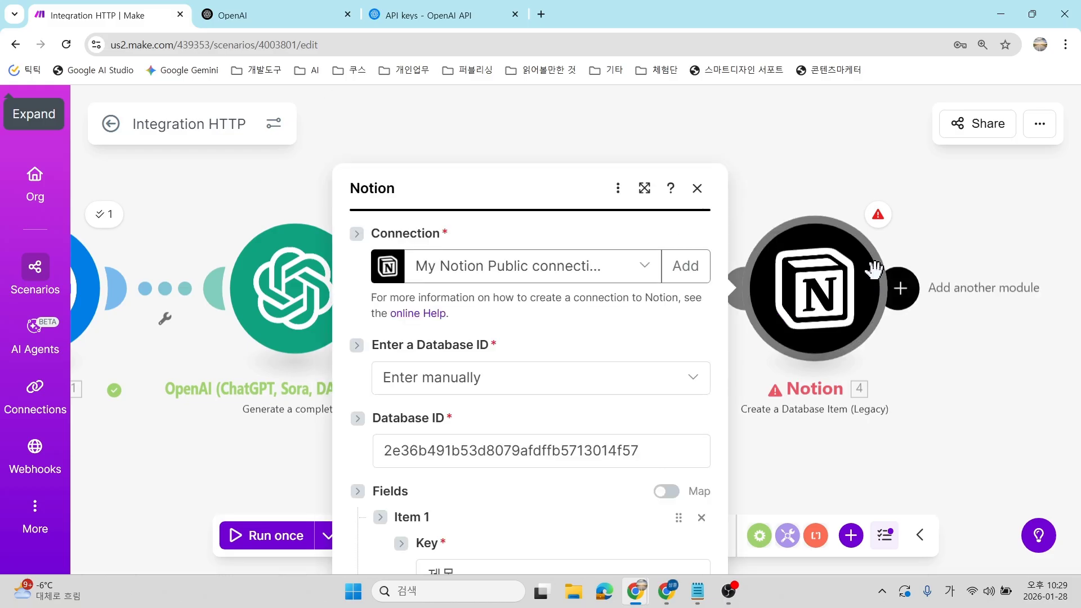
pyautogui.scroll(-4, 514, 327)
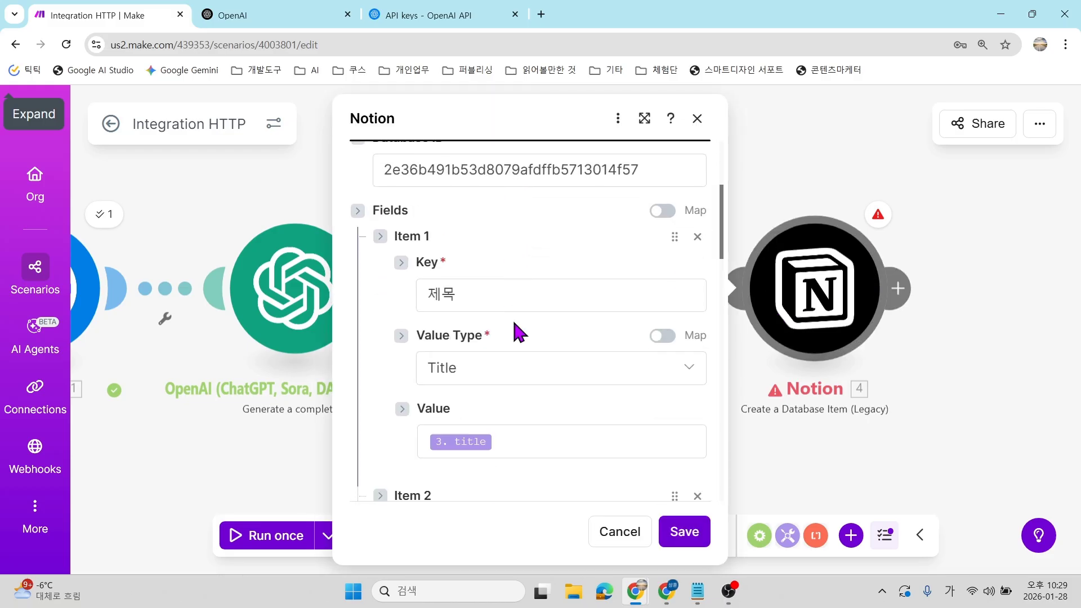
pyautogui.scroll(-3, 514, 378)
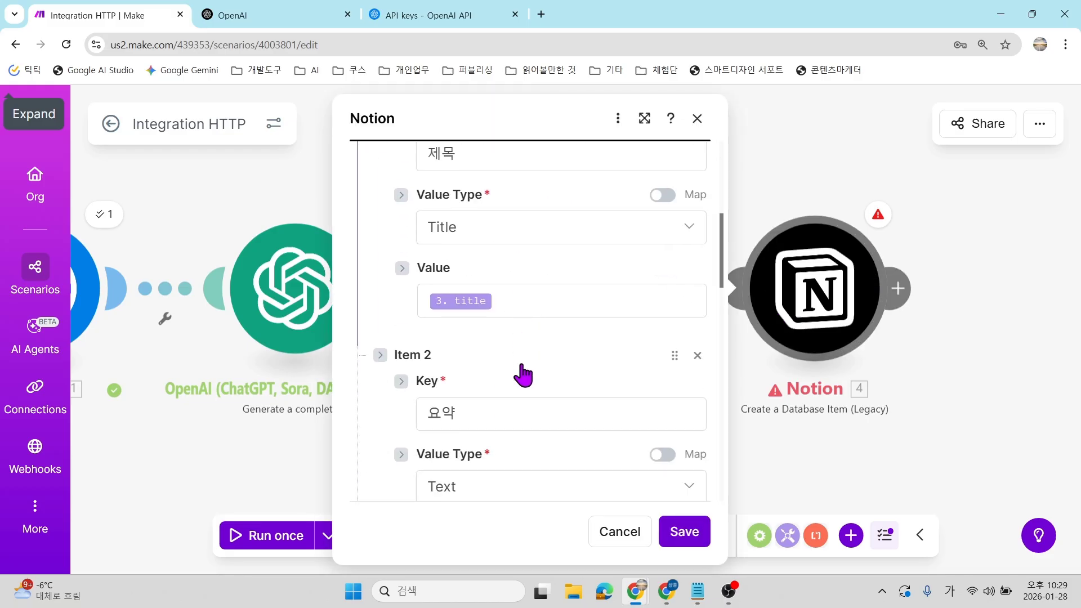
pyautogui.scroll(-2, 554, 306)
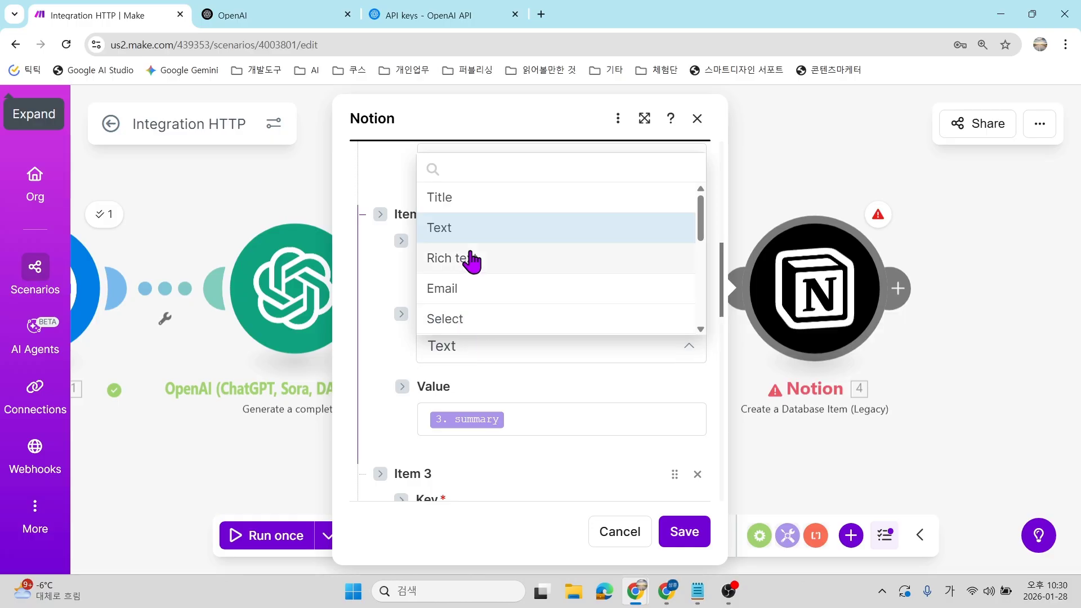
pyautogui.click(466, 259)
pyautogui.scroll(-5, 482, 352)
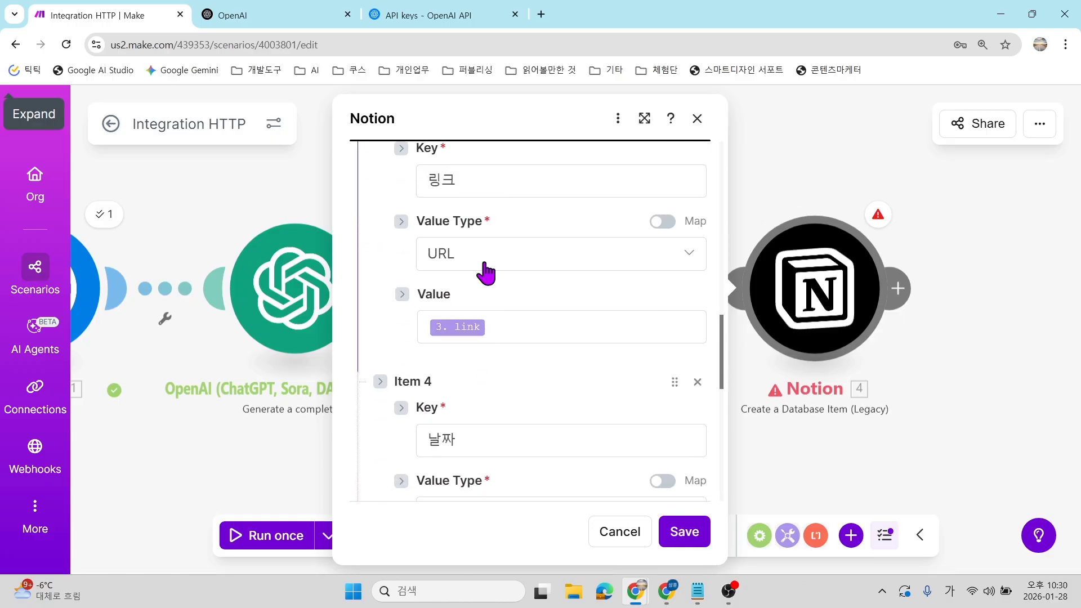
pyautogui.scroll(-10, 485, 273)
pyautogui.scroll(8, 559, 416)
pyautogui.scroll(7, 668, 473)
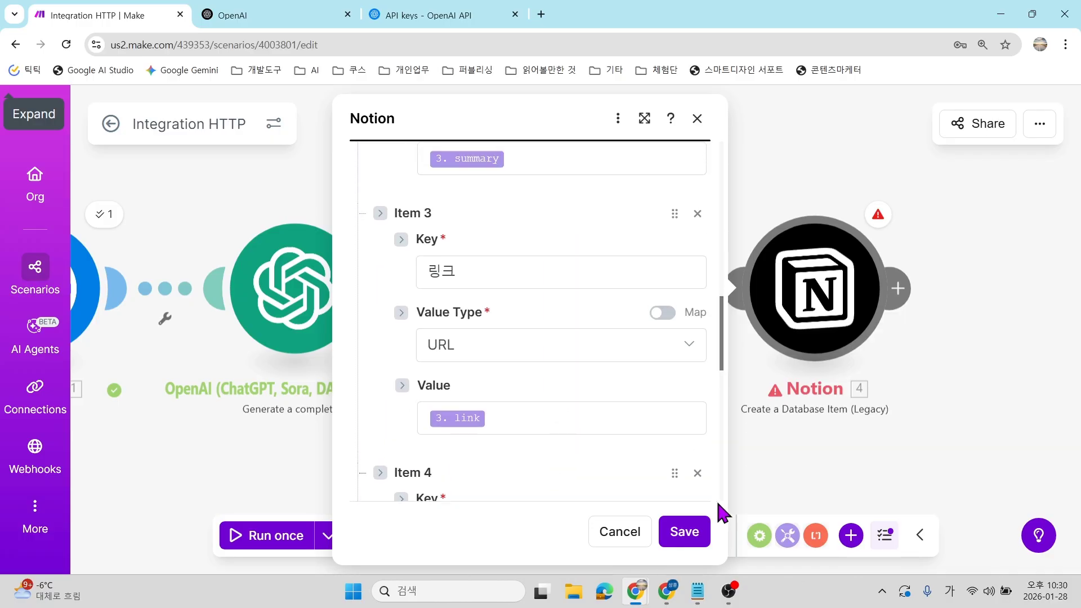
pyautogui.scroll(3, 475, 321)
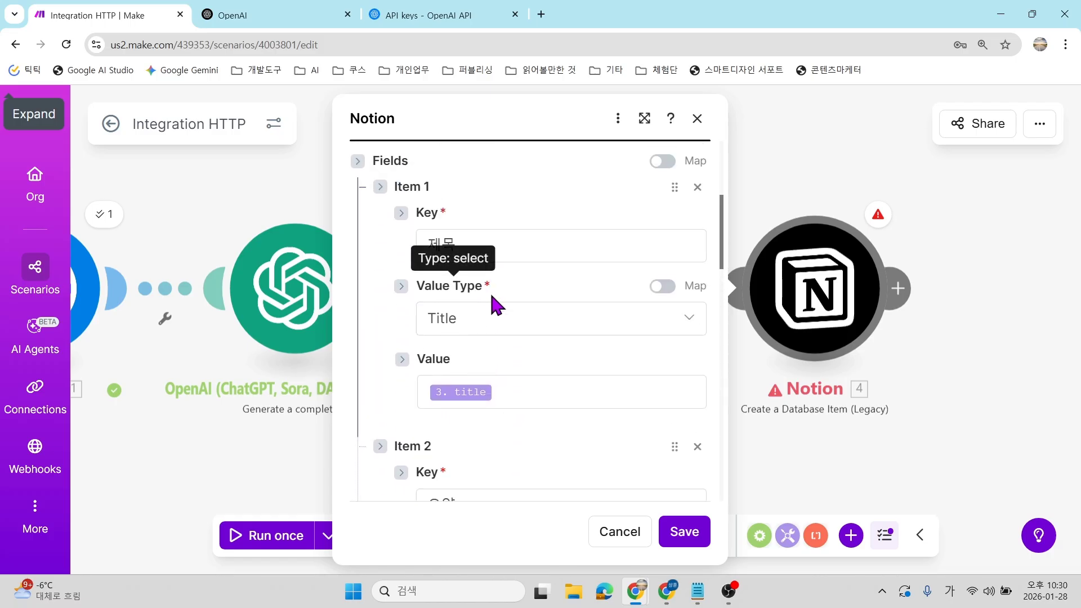
pyautogui.click(683, 529)
pyautogui.click(874, 220)
# Read through the Notion step's error details and close them.
pyautogui.scroll(-11, 721, 366)
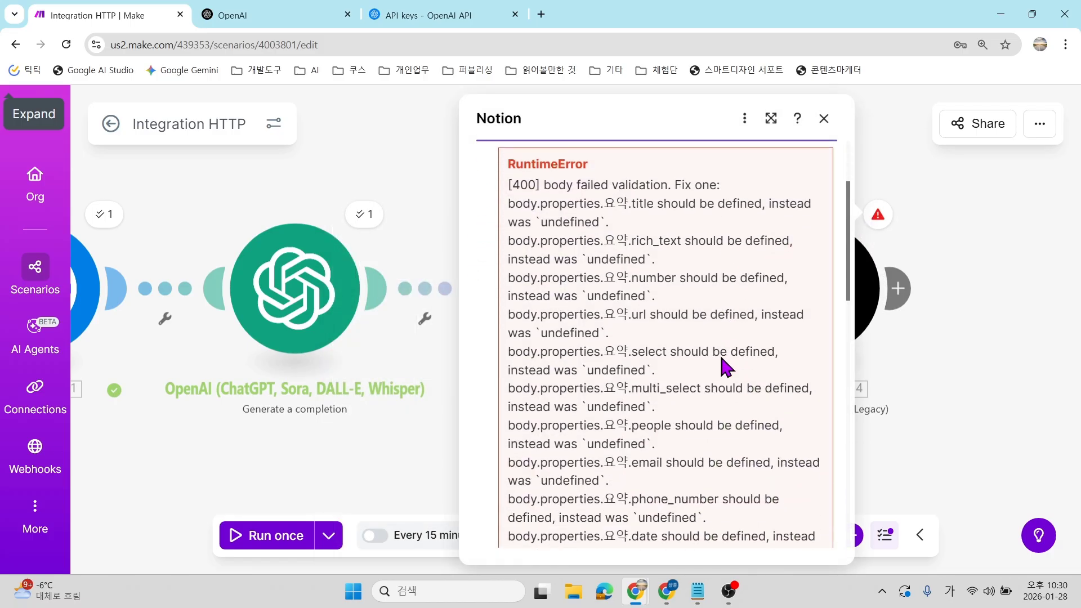
pyautogui.scroll(-3, 726, 368)
pyautogui.scroll(3, 743, 375)
pyautogui.scroll(4, 784, 307)
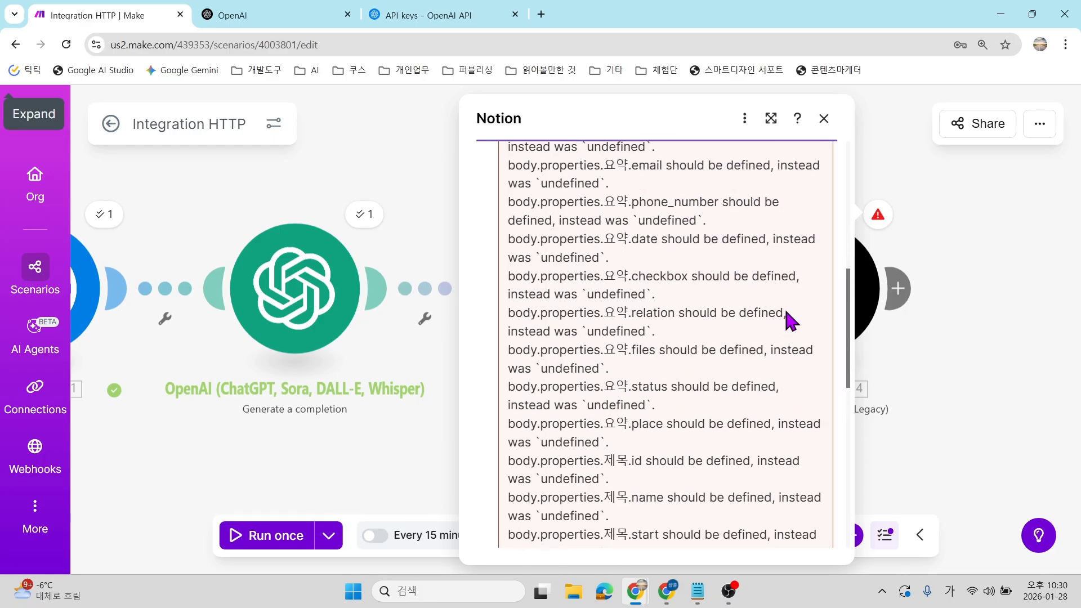
pyautogui.scroll(-4, 791, 325)
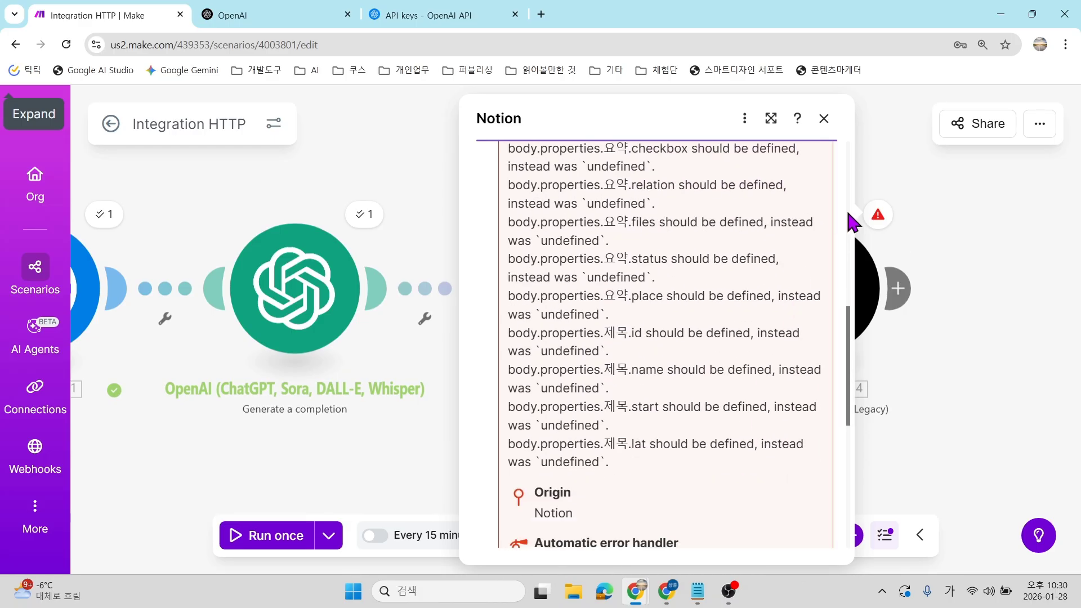
pyautogui.click(879, 217)
pyautogui.click(878, 217)
pyautogui.scroll(-3, 550, 362)
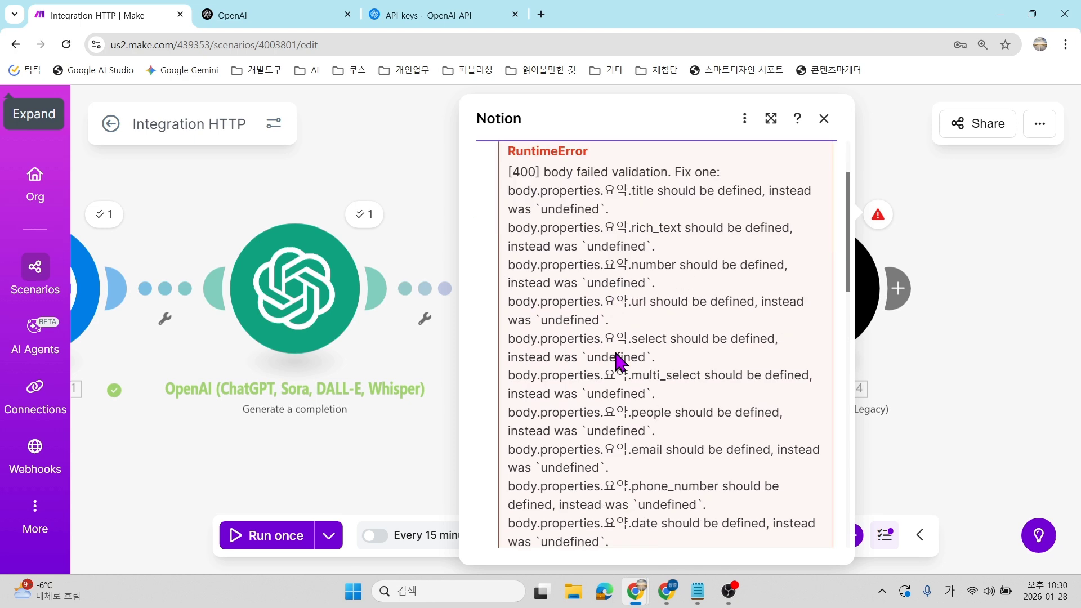
pyautogui.click(951, 369)
# Change Item 1 (제목) from Title to Rich text, save, and rerun the scenario.
pyautogui.click(849, 325)
pyautogui.scroll(-5, 522, 327)
pyautogui.click(487, 239)
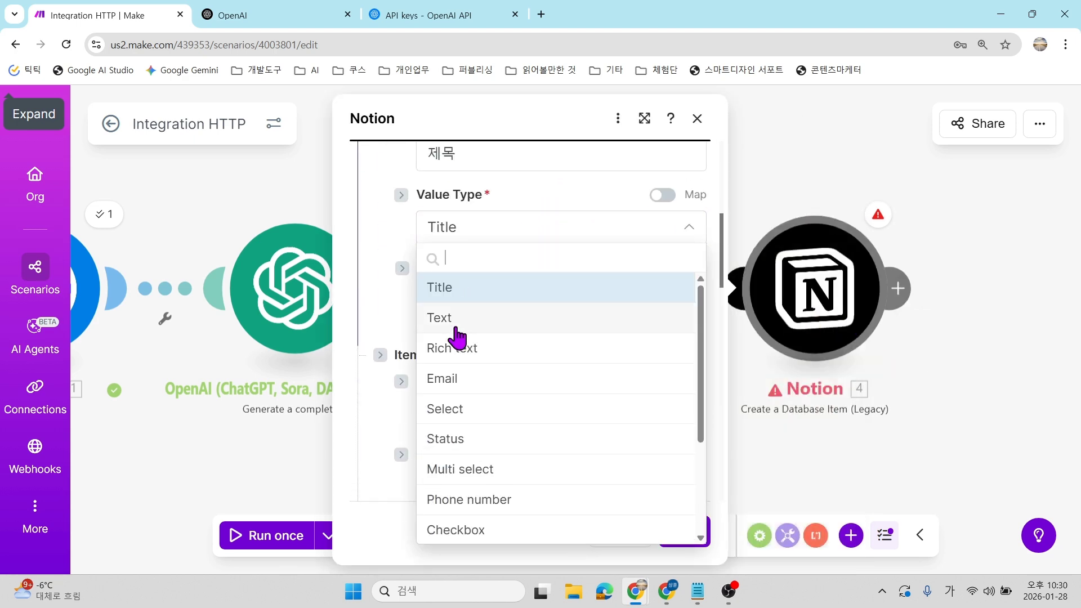
pyautogui.click(460, 349)
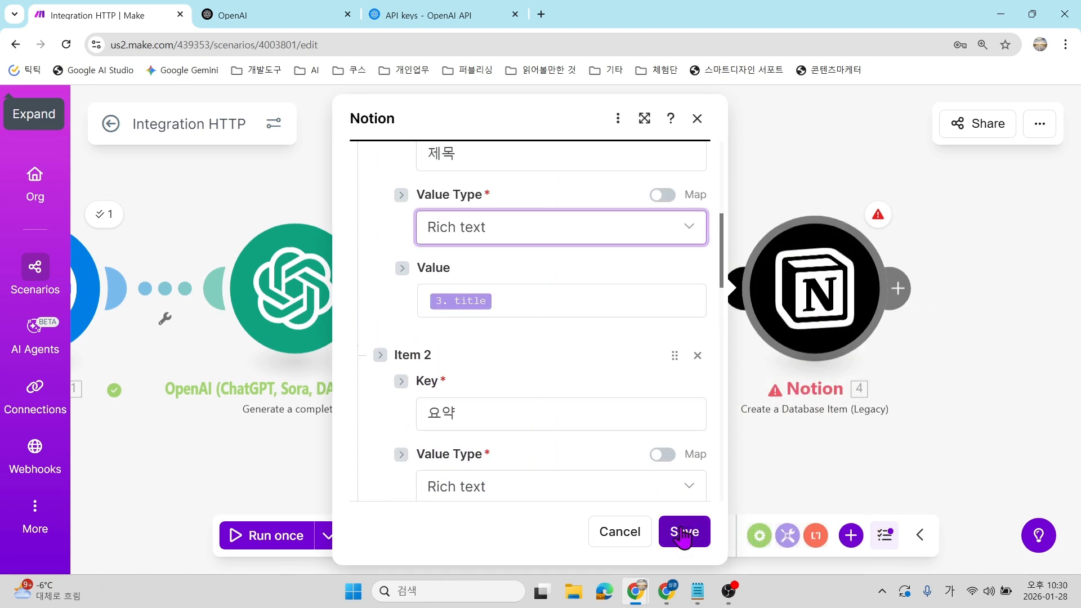
pyautogui.click(684, 535)
pyautogui.click(243, 536)
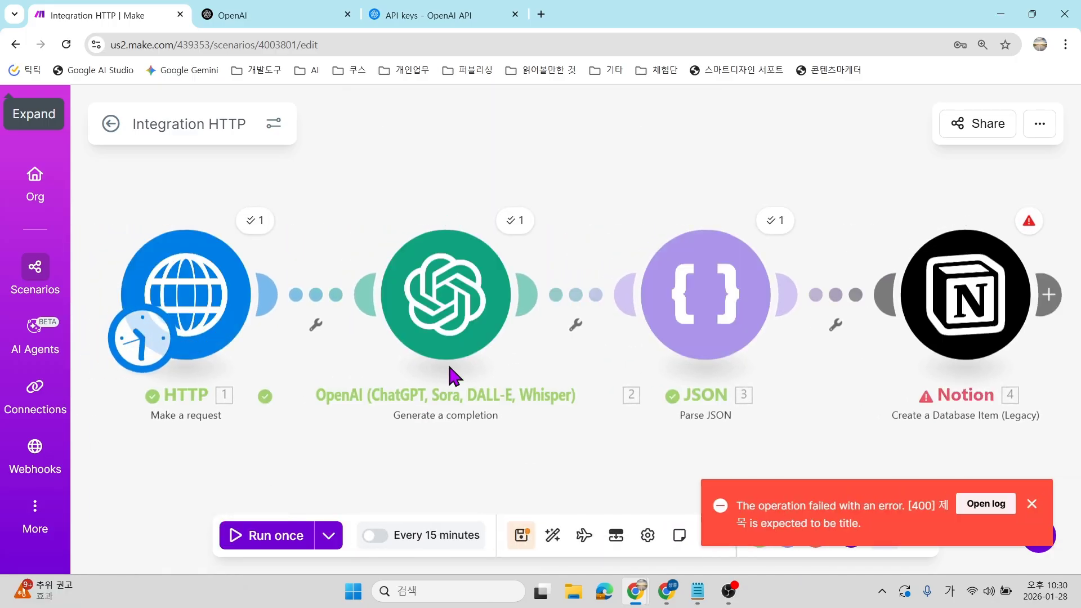
# Inspect the rerun's Notion error that 제목 is expected to be title.
pyautogui.click(1029, 221)
pyautogui.scroll(-1, 754, 363)
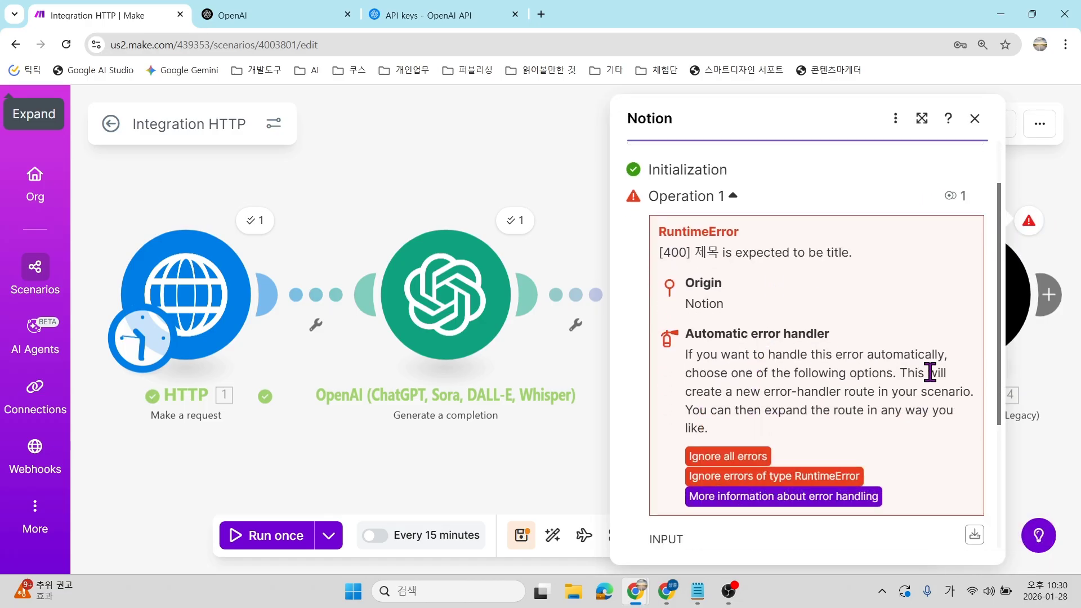
pyautogui.click(1063, 374)
# Set 제목's value type back to Title, save, and run the scenario once more.
pyautogui.click(979, 316)
pyautogui.scroll(-5, 639, 389)
pyautogui.click(647, 299)
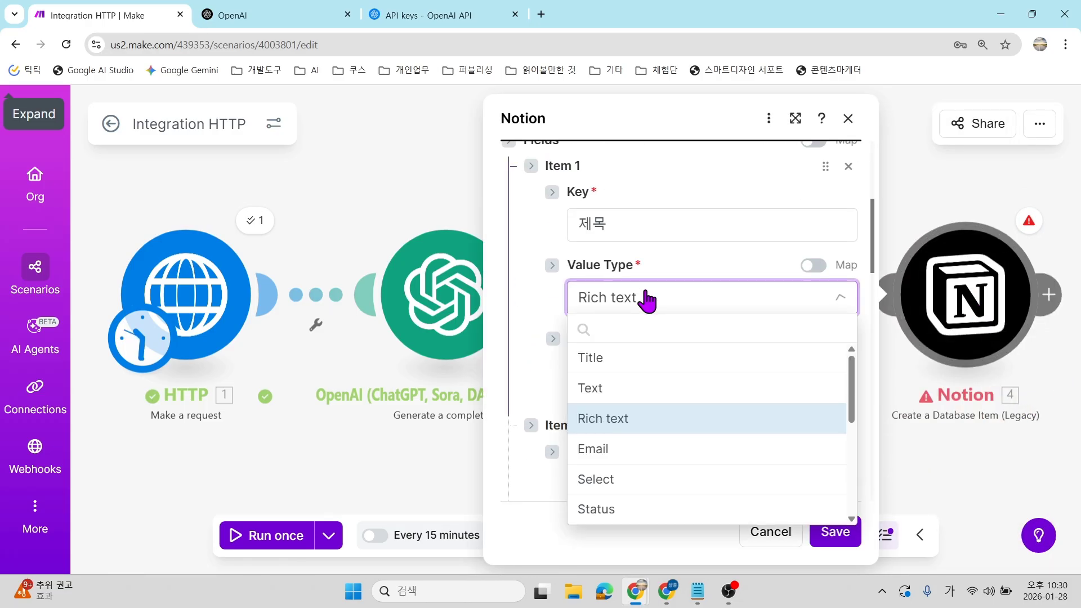
pyautogui.click(614, 359)
pyautogui.click(836, 530)
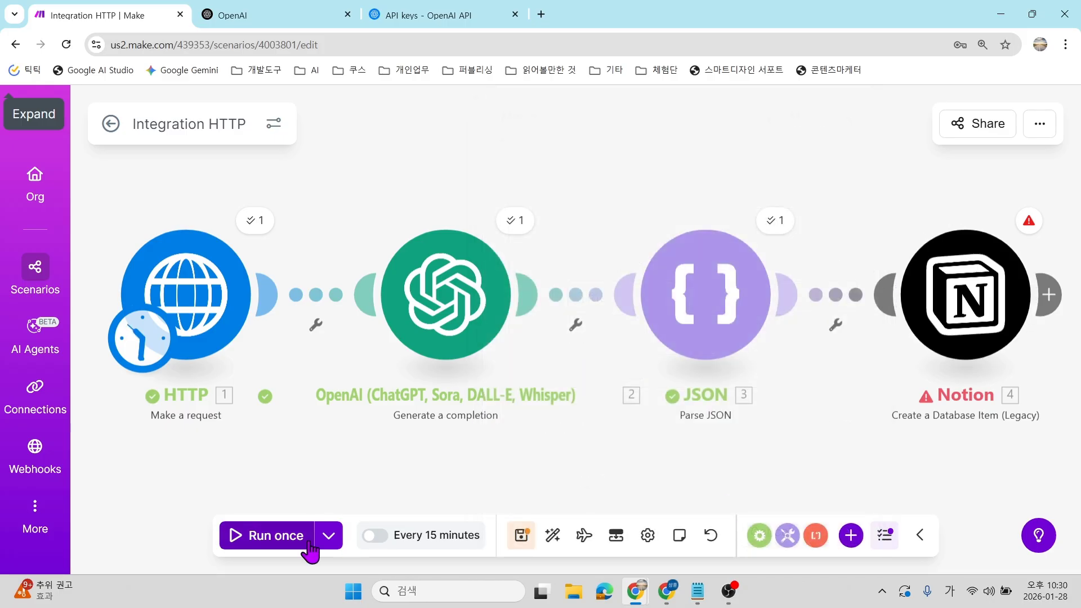
pyautogui.click(244, 538)
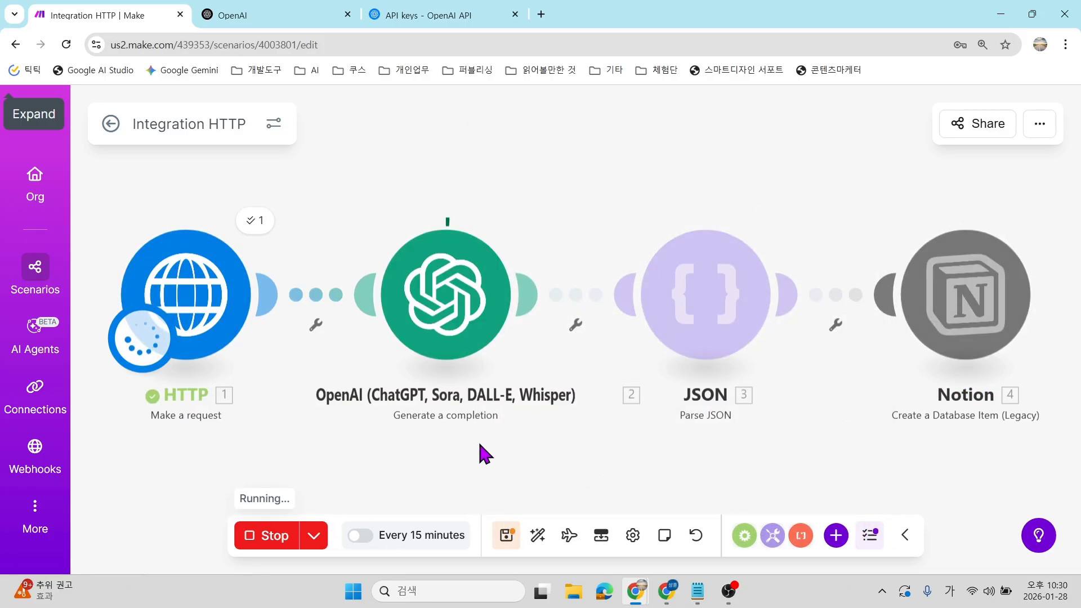
pyautogui.click(505, 534)
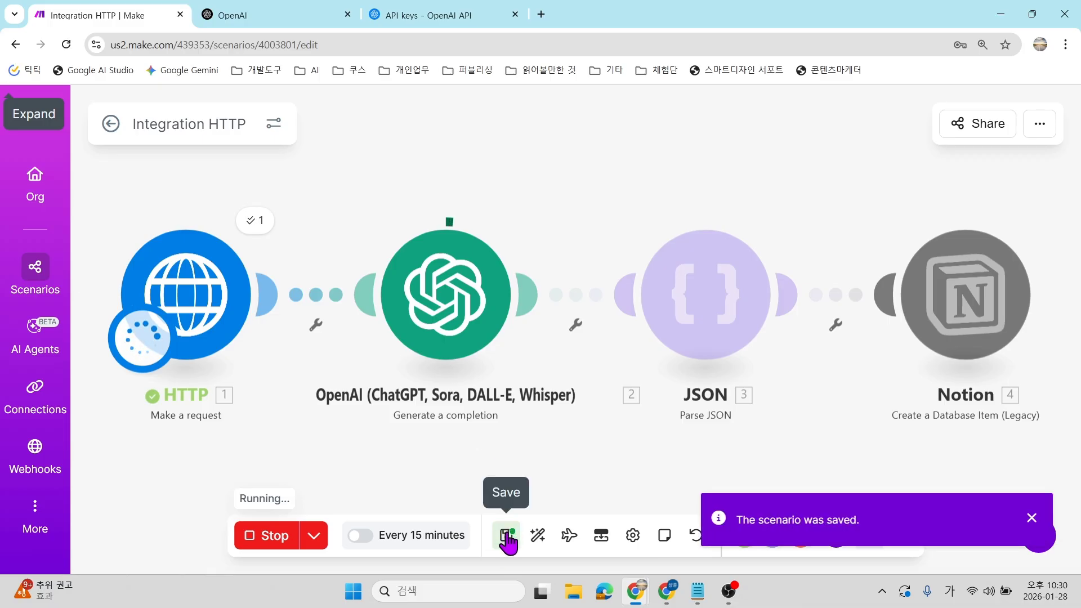
pyautogui.click(1033, 518)
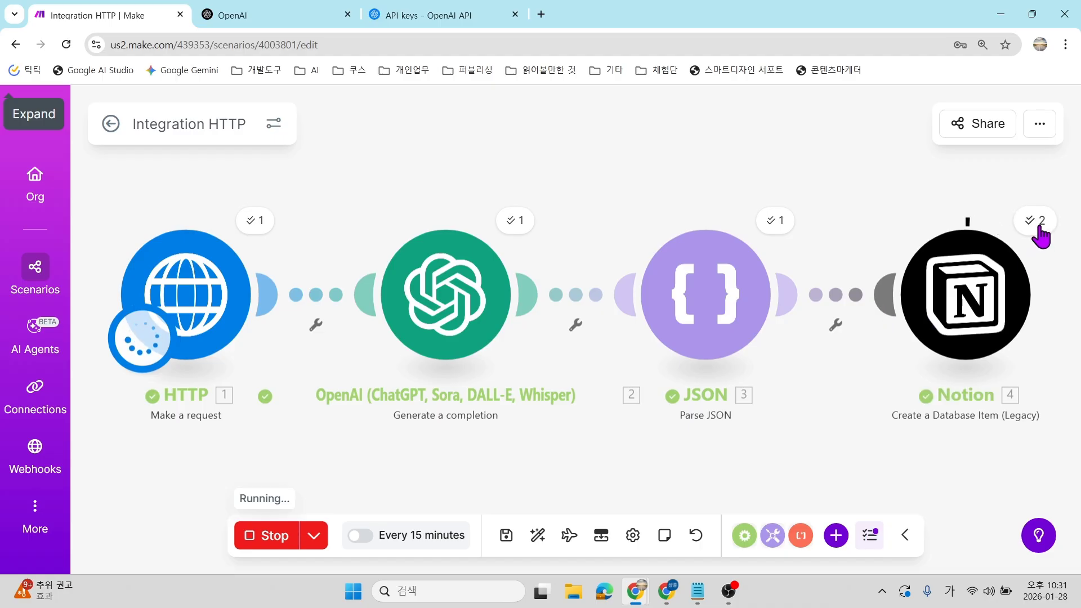
pyautogui.click(1039, 231)
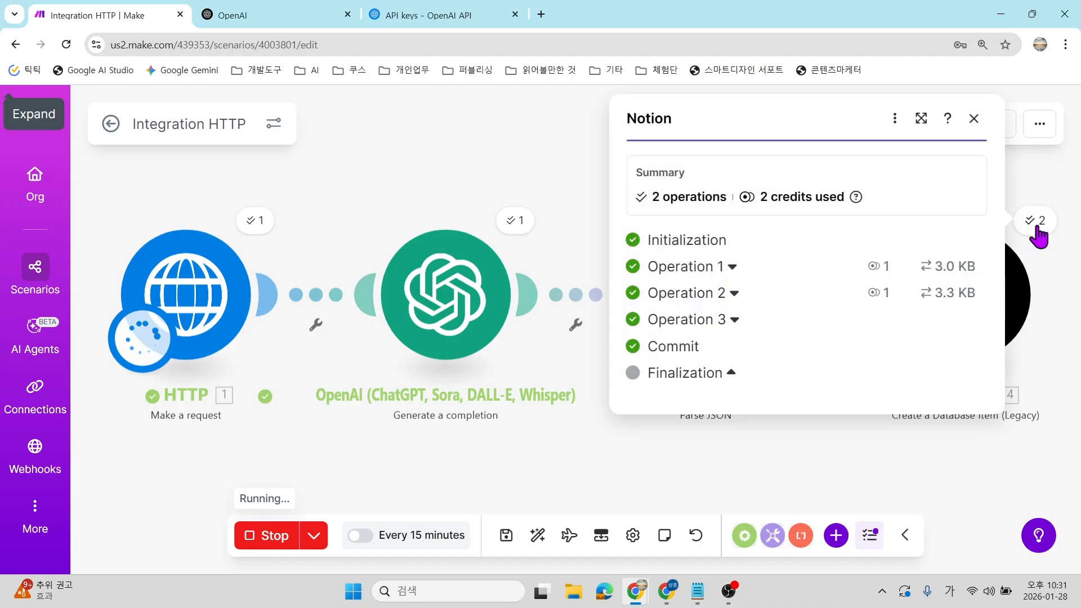
pyautogui.click(732, 270)
pyautogui.scroll(-4, 767, 350)
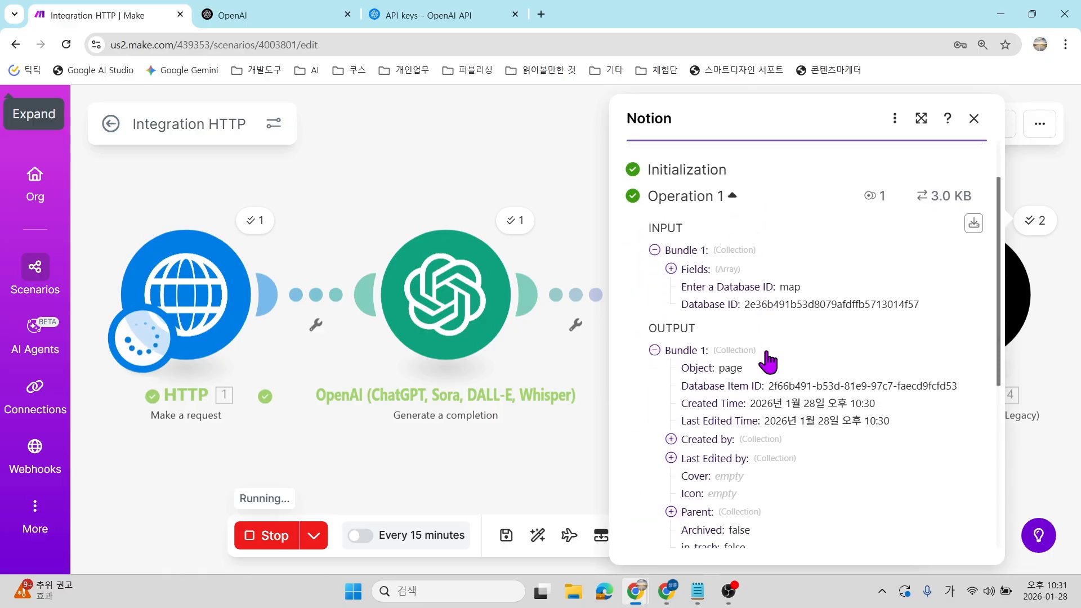
pyautogui.scroll(-3, 766, 350)
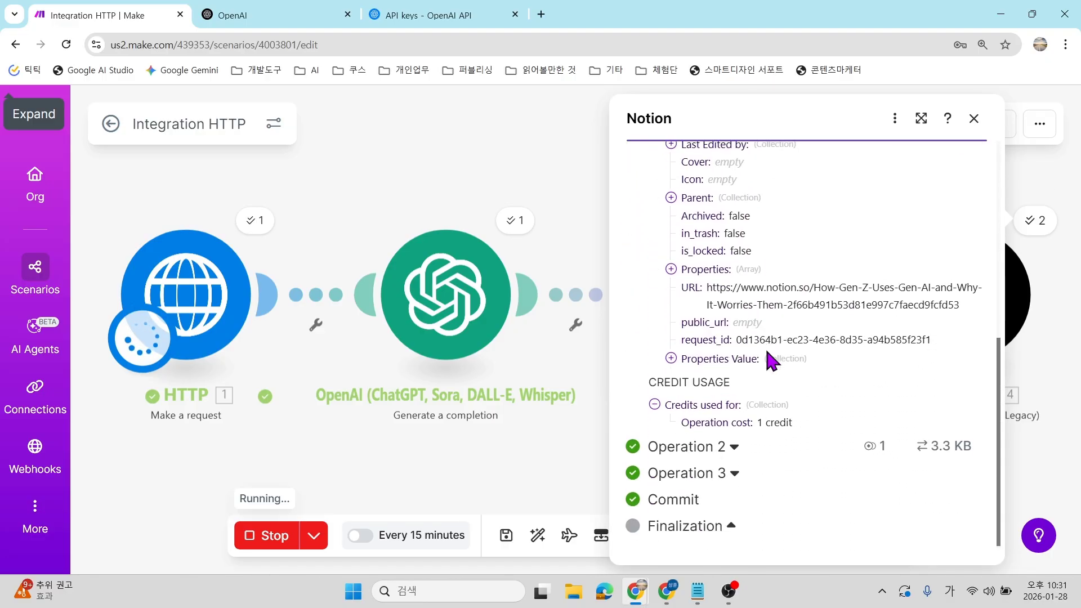
pyautogui.click(1050, 339)
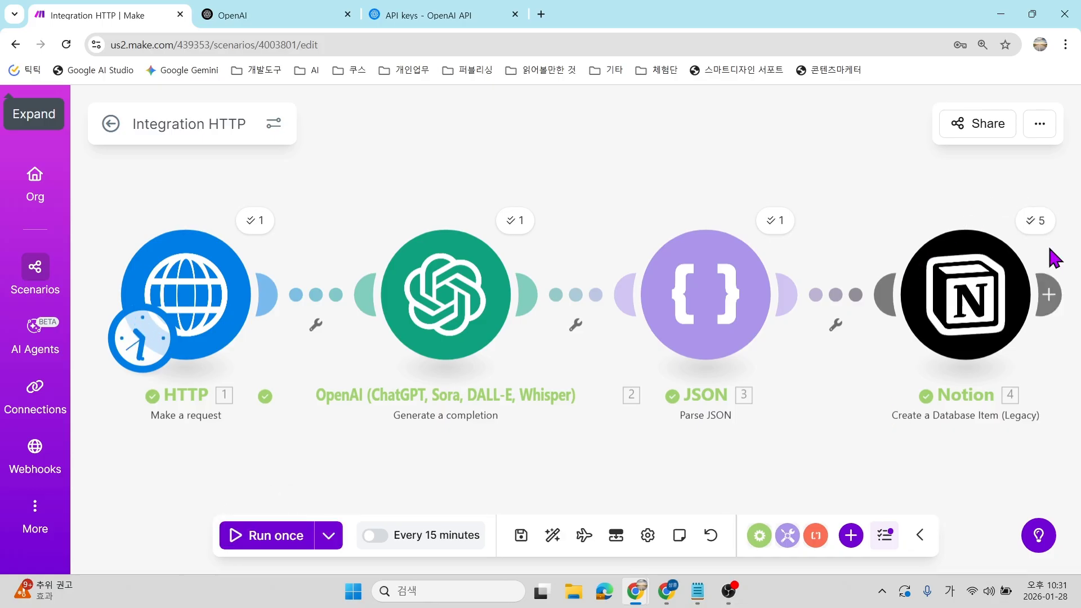
pyautogui.moveTo(667, 590)
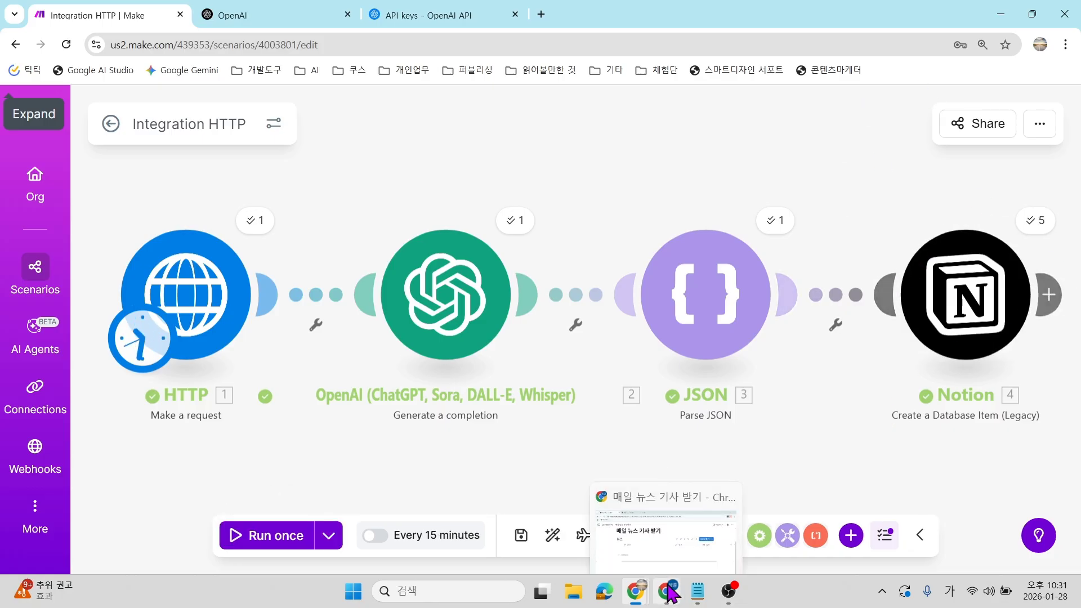
# Bring up the Notion 뉴스 table and review the five new AI articles dated 2026년 1월 28일.
pyautogui.click(673, 560)
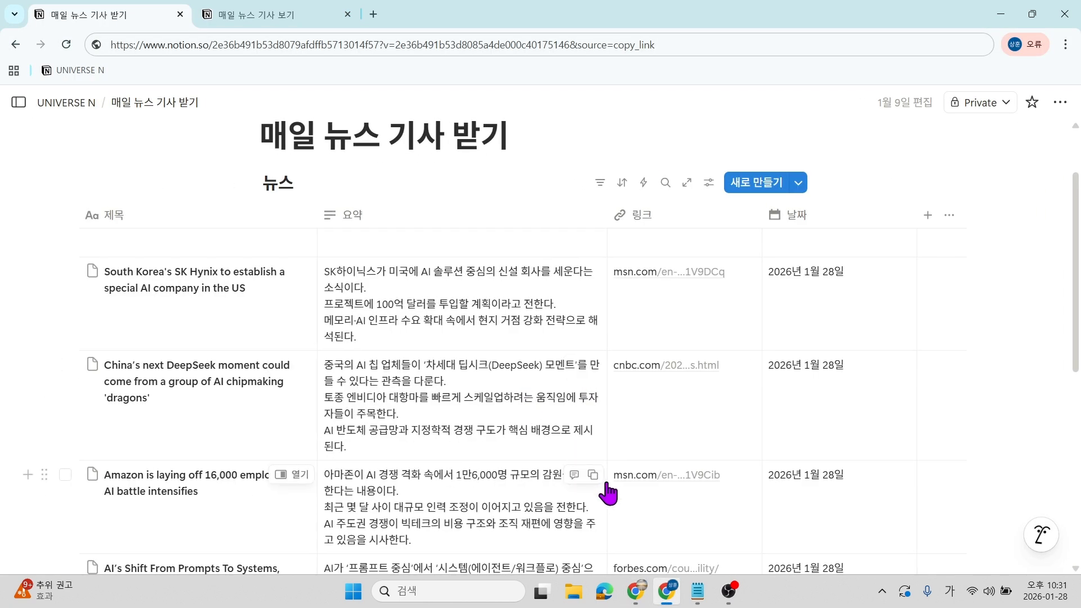
pyautogui.scroll(-9, 482, 433)
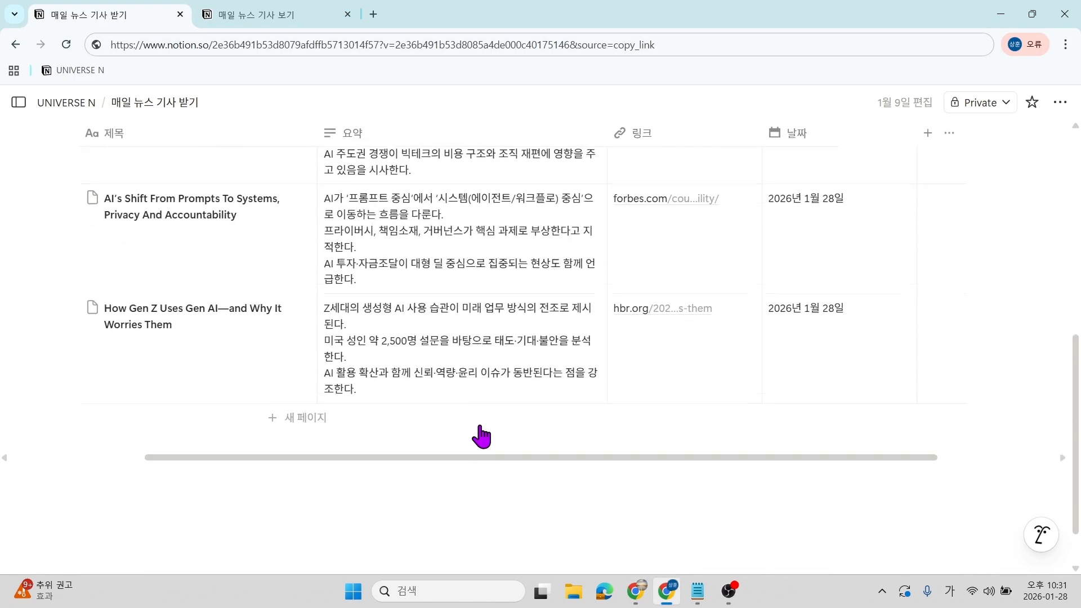
pyautogui.scroll(9, 483, 434)
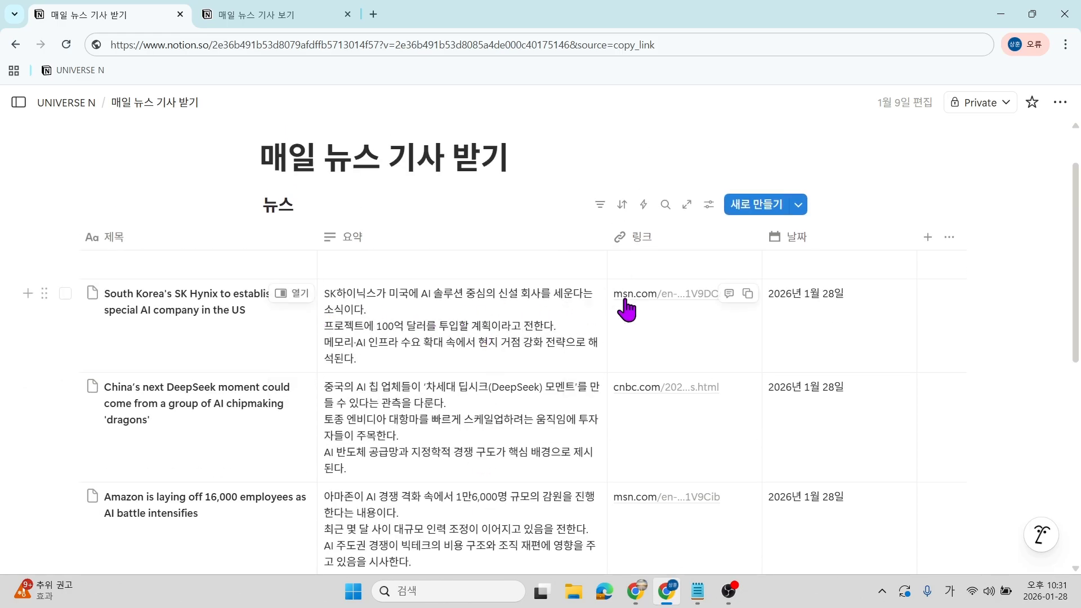
# Open the SK Hynix article from its msn.com link and dismiss the translation popup.
pyautogui.click(647, 300)
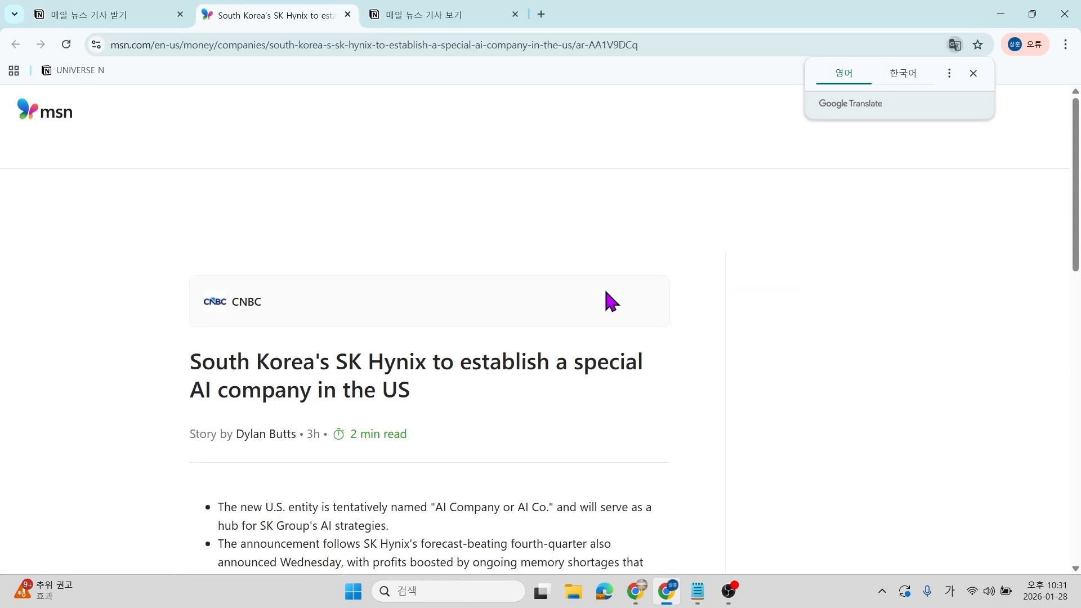
pyautogui.scroll(1, 606, 292)
pyautogui.scroll(5, 600, 312)
pyautogui.scroll(-20, 601, 319)
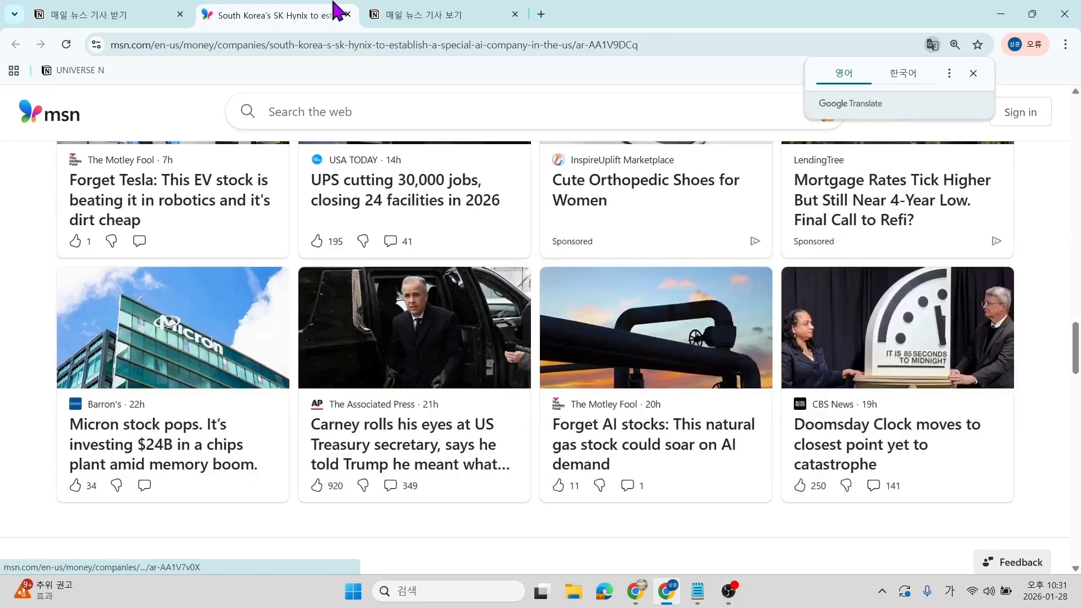
pyautogui.click(378, 4)
pyautogui.click(265, 4)
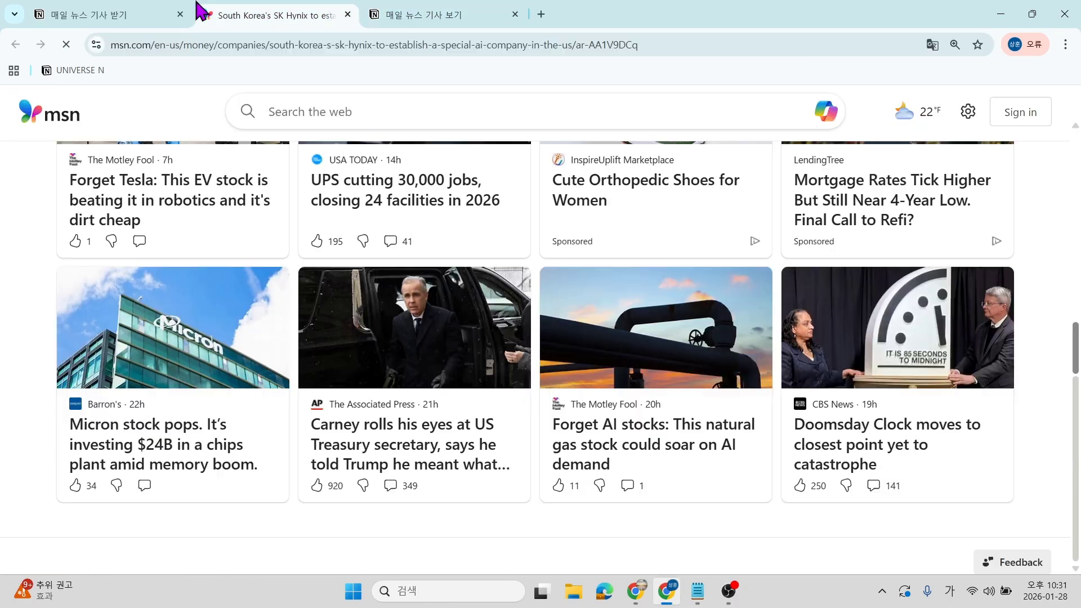
# Return to the Notion 뉴스 table to recheck the Korean summaries, then switch back to Make.
pyautogui.click(116, 8)
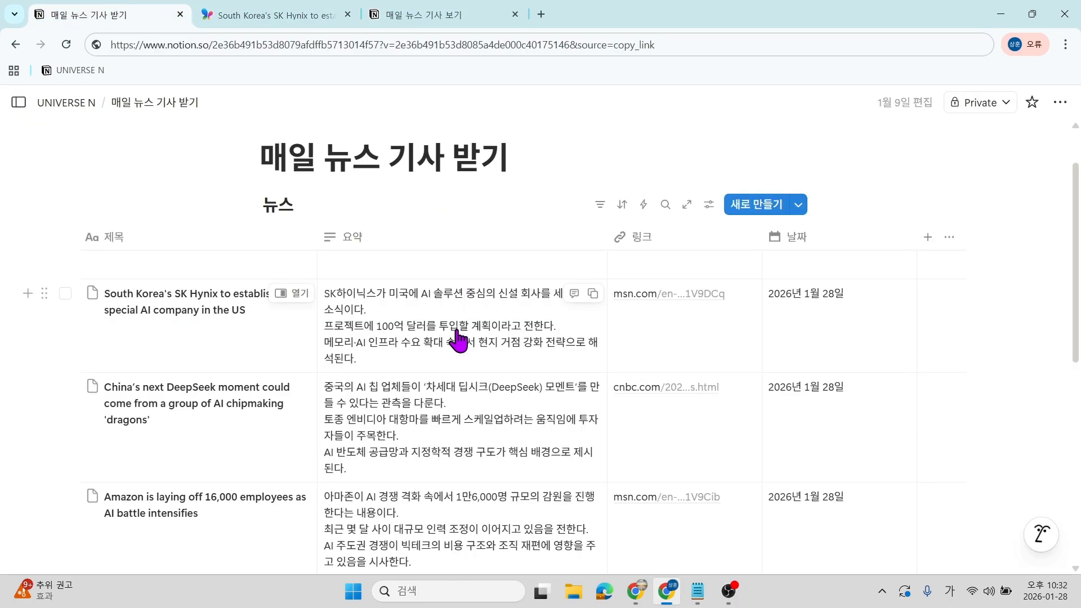
pyautogui.scroll(-3, 458, 338)
pyautogui.scroll(-4, 459, 338)
pyautogui.scroll(6, 458, 338)
pyautogui.scroll(1, 458, 338)
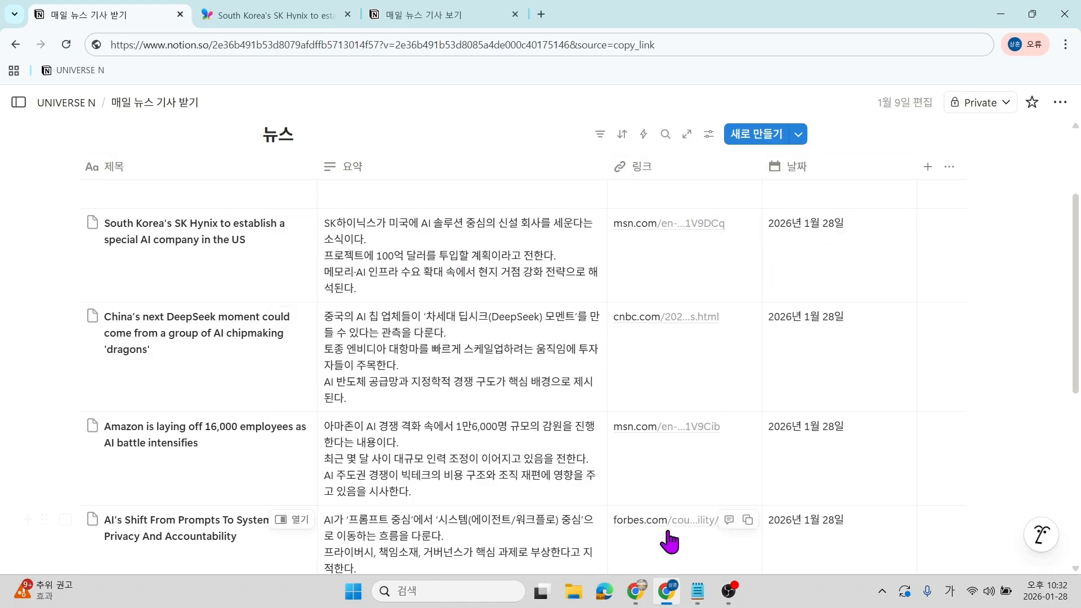
pyautogui.moveTo(629, 589)
pyautogui.click(608, 549)
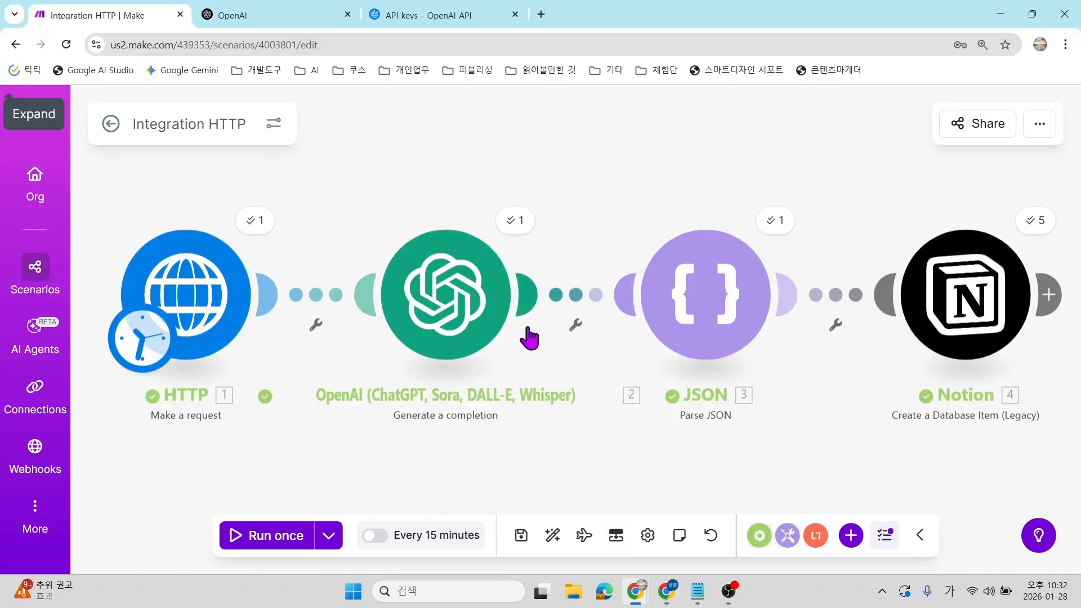
# Review the OpenAI module's prompt for five AI news items as JSON, then open the HTTP module's settings.
pyautogui.click(476, 301)
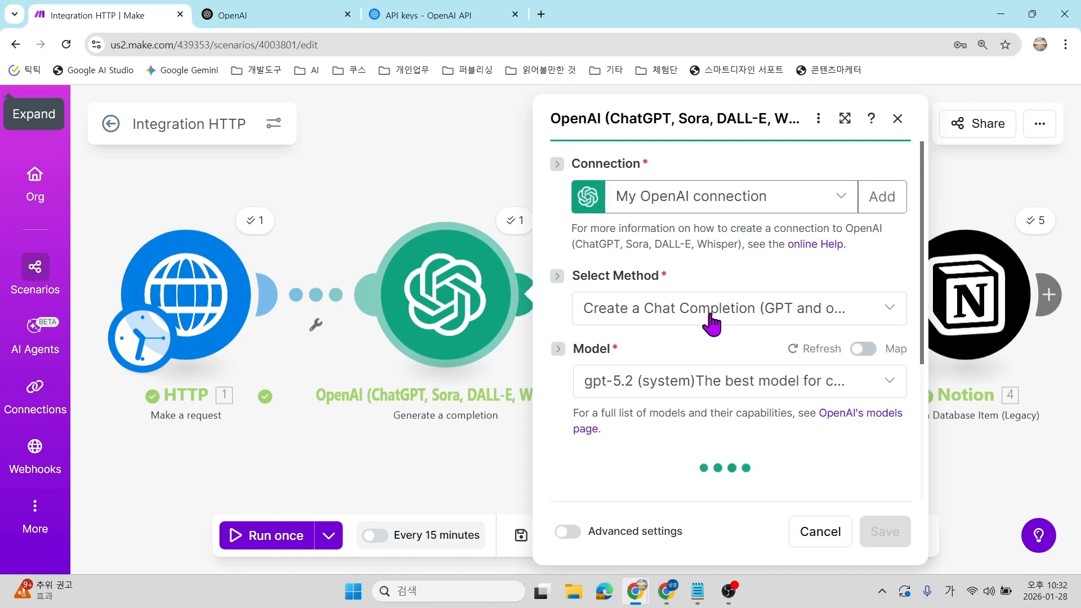
pyautogui.scroll(-8, 714, 338)
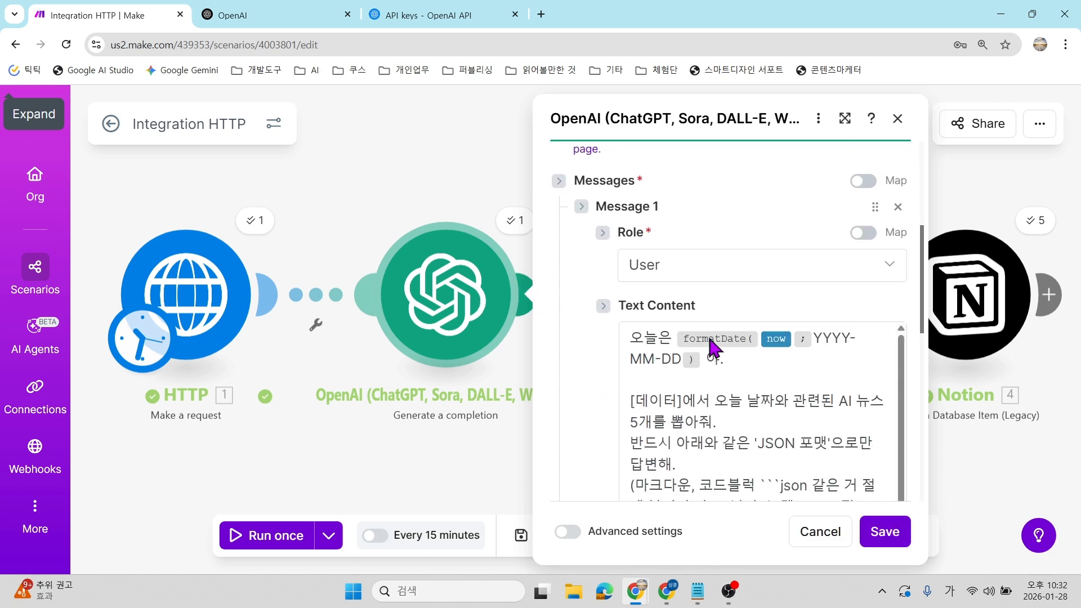
pyautogui.scroll(-1, 727, 382)
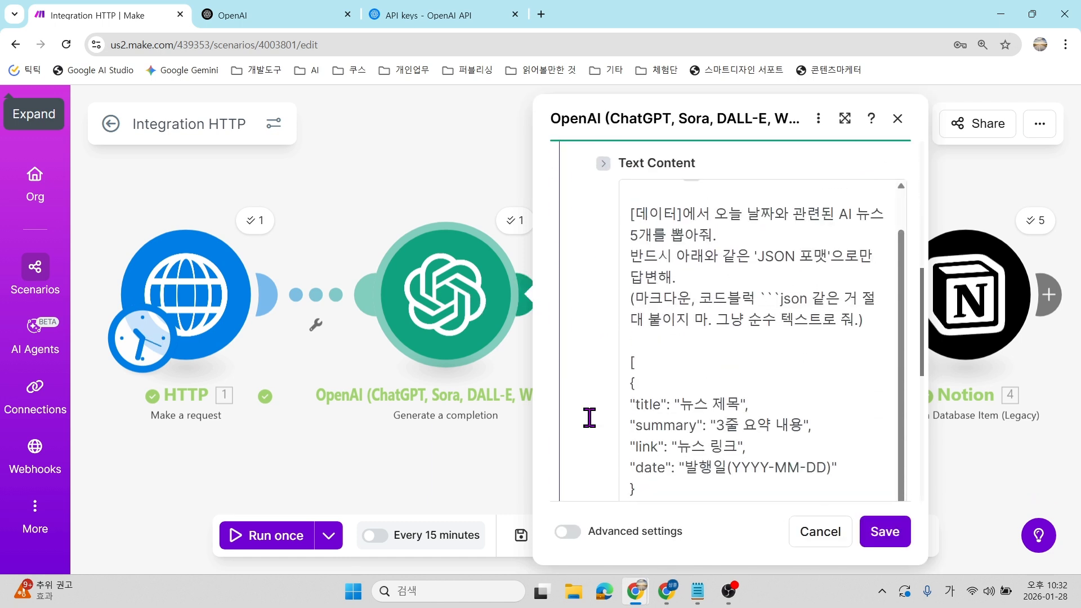
pyautogui.scroll(1, 754, 368)
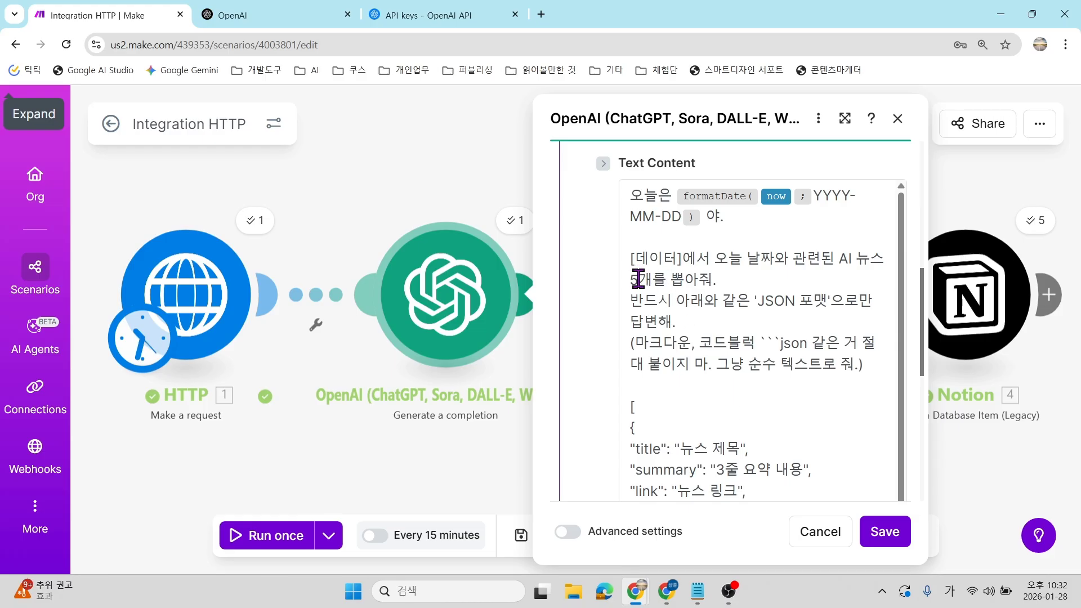
pyautogui.click(844, 262)
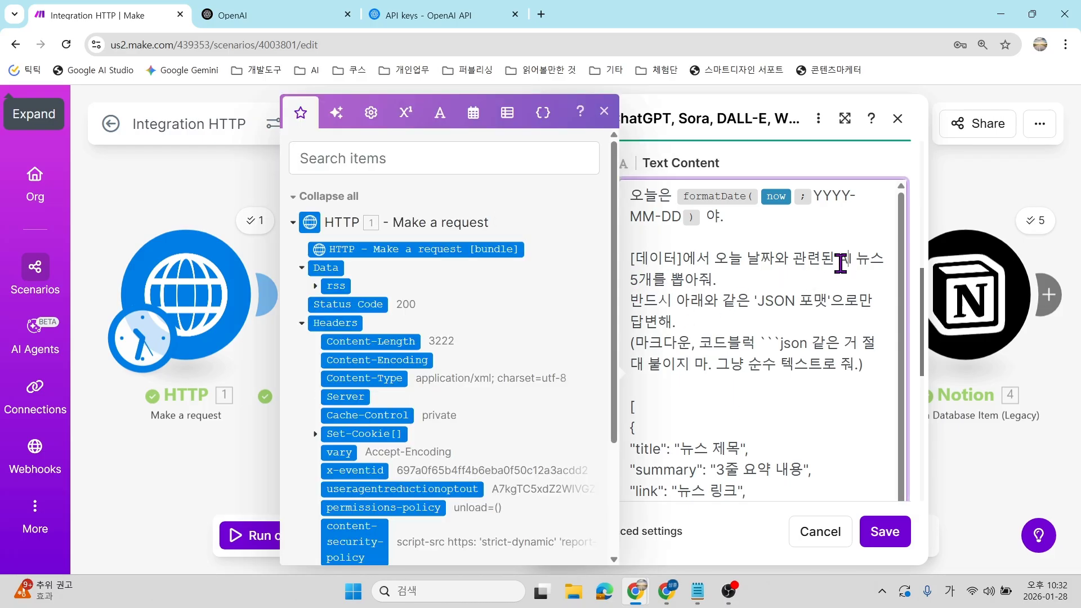
pyautogui.click(950, 202)
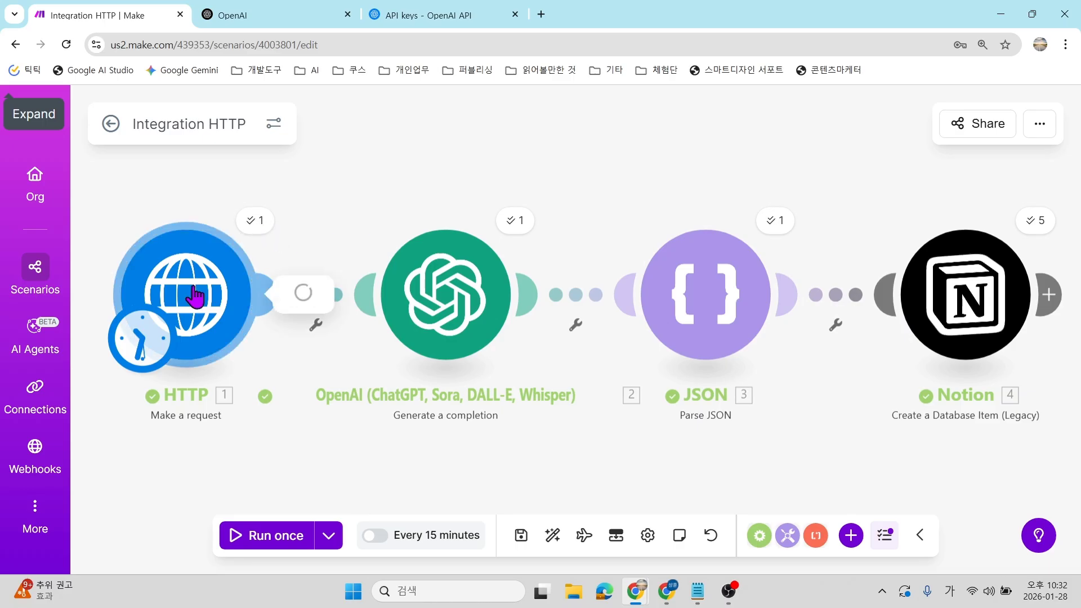
pyautogui.click(193, 290)
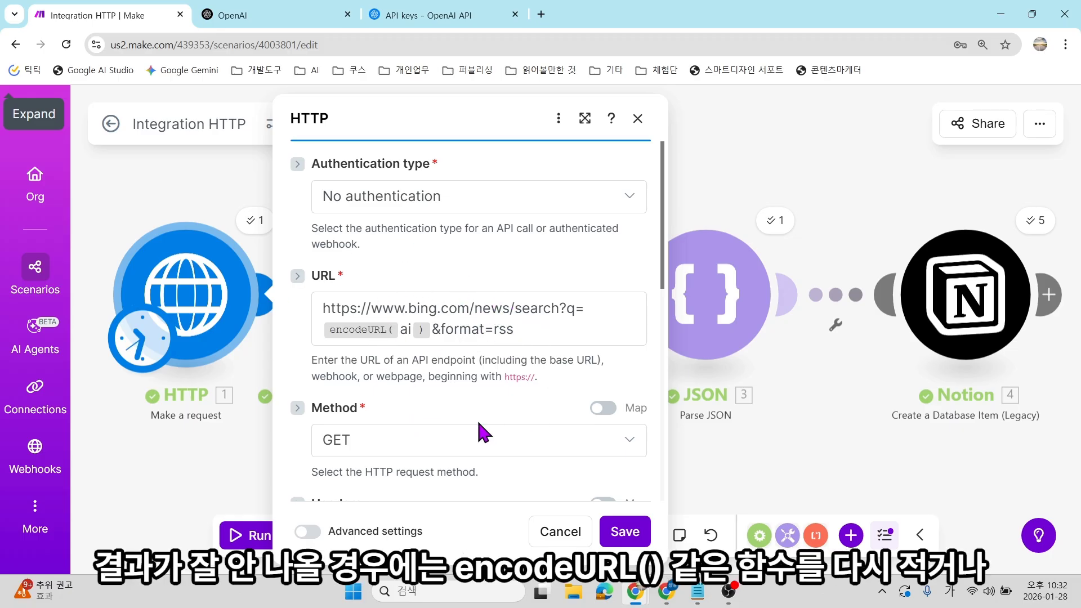
# Look over the HTTP module's Bing news RSS URL with encodeURL(ai) and cancel without changes.
pyautogui.scroll(-3, 478, 420)
pyautogui.scroll(-5, 475, 404)
pyautogui.click(568, 526)
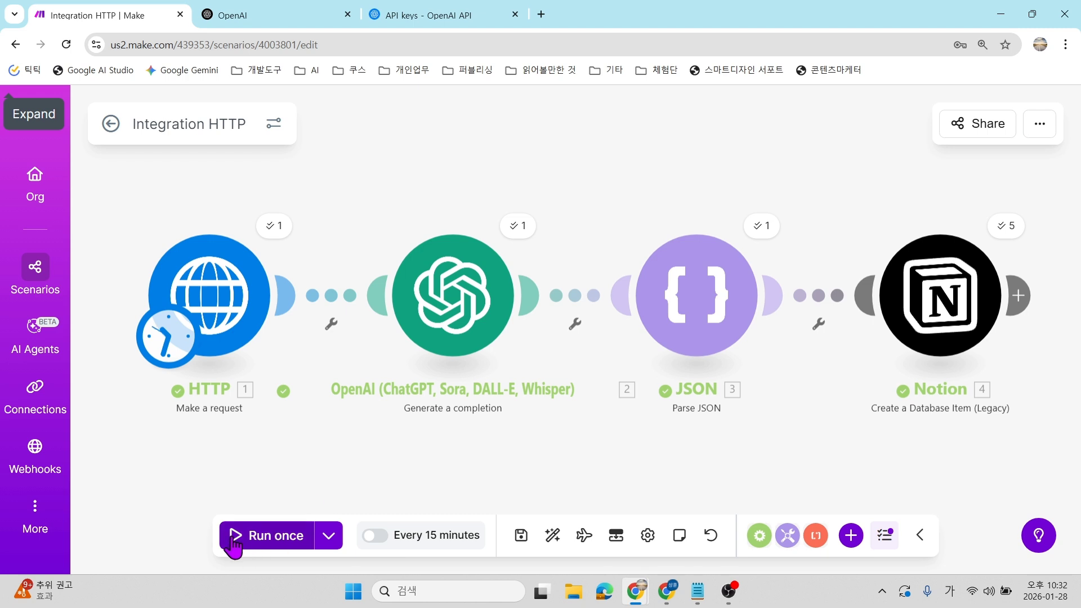
# Set the scenario schedule to Every day at 오전 9:00 and confirm it.
pyautogui.click(390, 534)
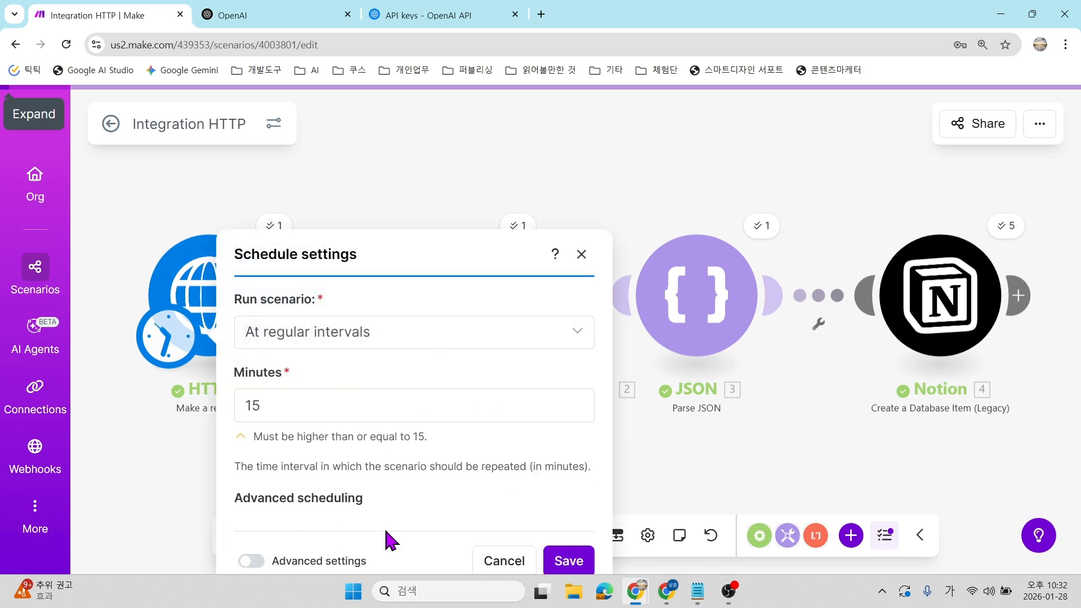
pyautogui.click(355, 231)
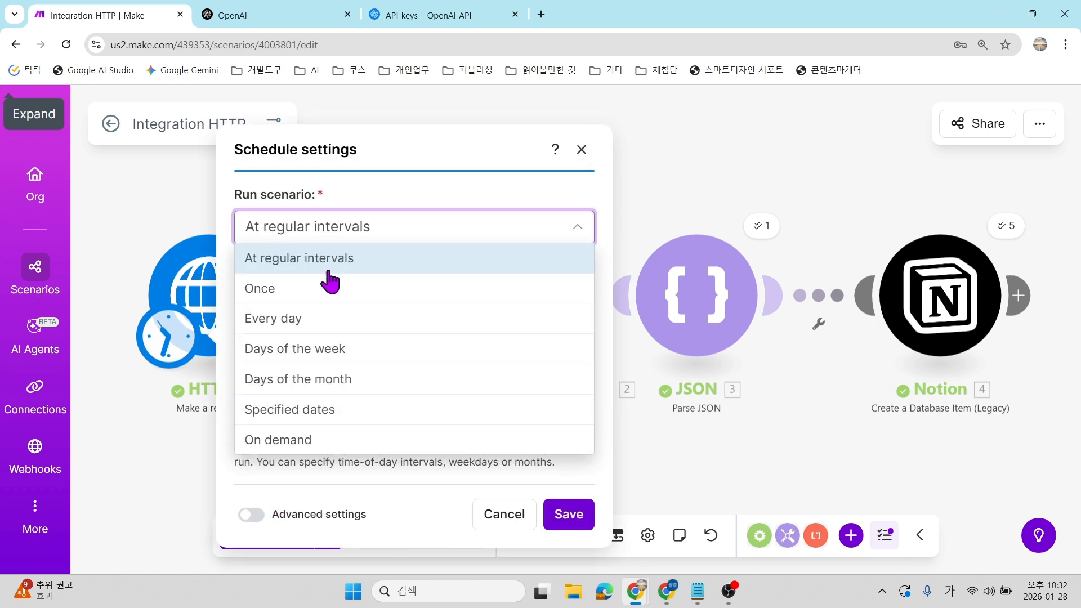
pyautogui.click(302, 319)
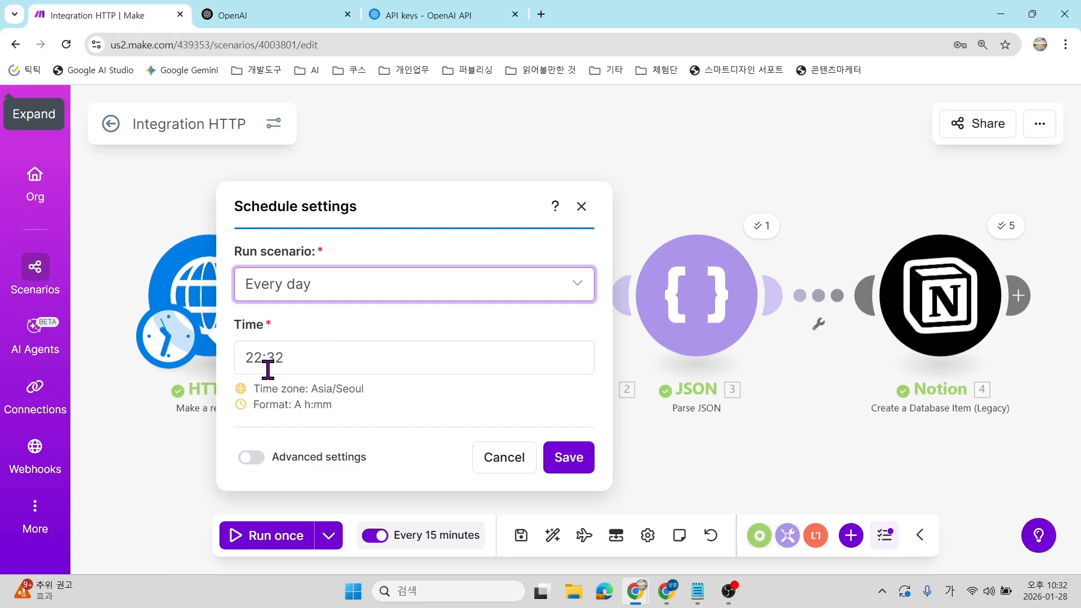
pyautogui.click(272, 370)
pyautogui.click(784, 410)
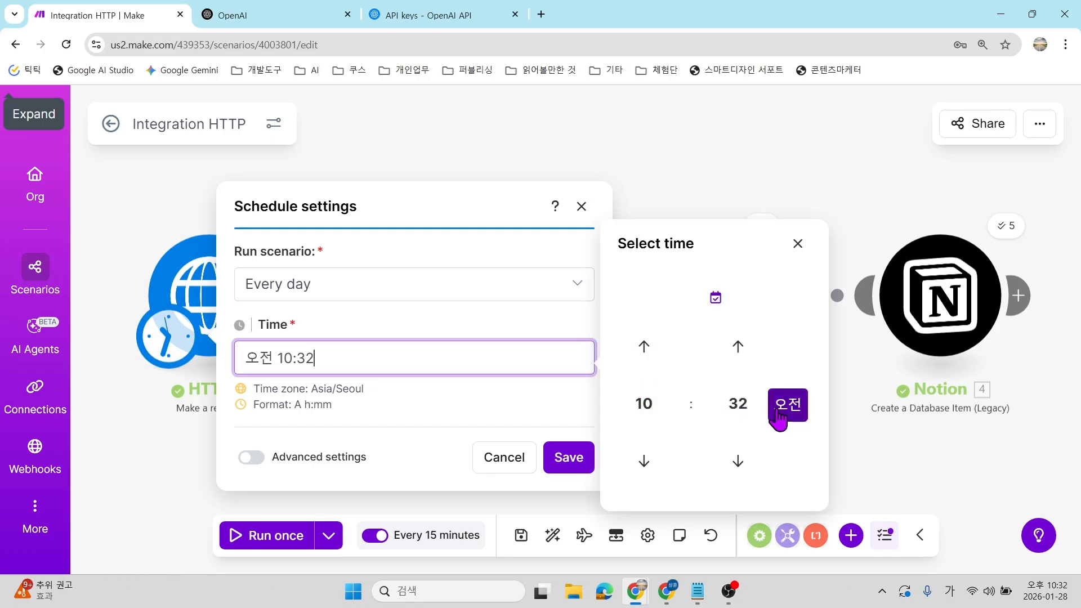
pyautogui.click(644, 461)
pyautogui.click(734, 401)
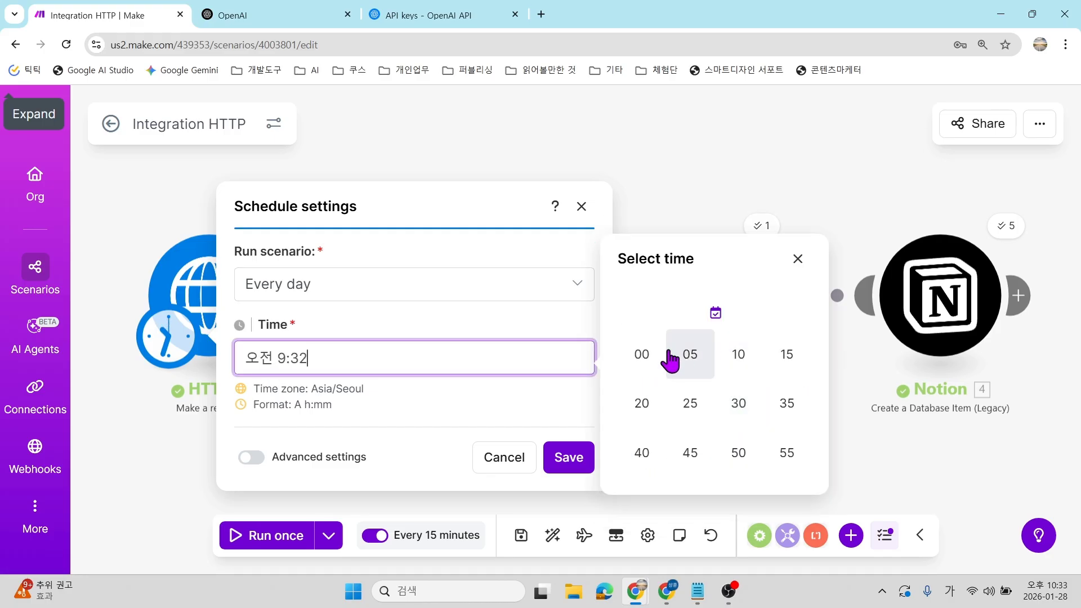
pyautogui.click(642, 354)
pyautogui.click(568, 457)
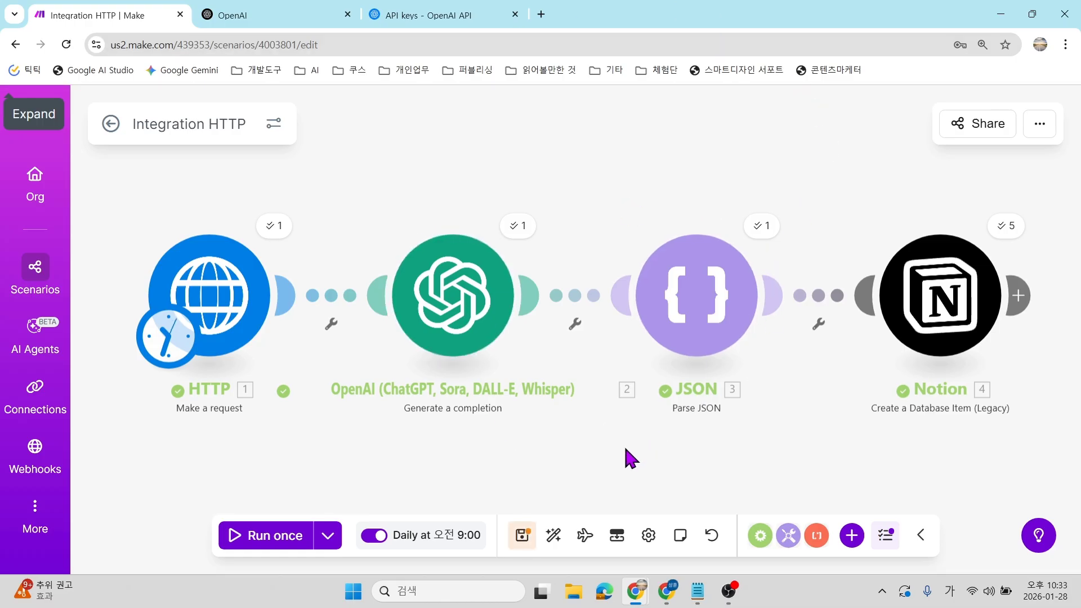
# Save the daily 9:00 news scenario and switch to the CLASS101 browser tab.
pyautogui.click(522, 535)
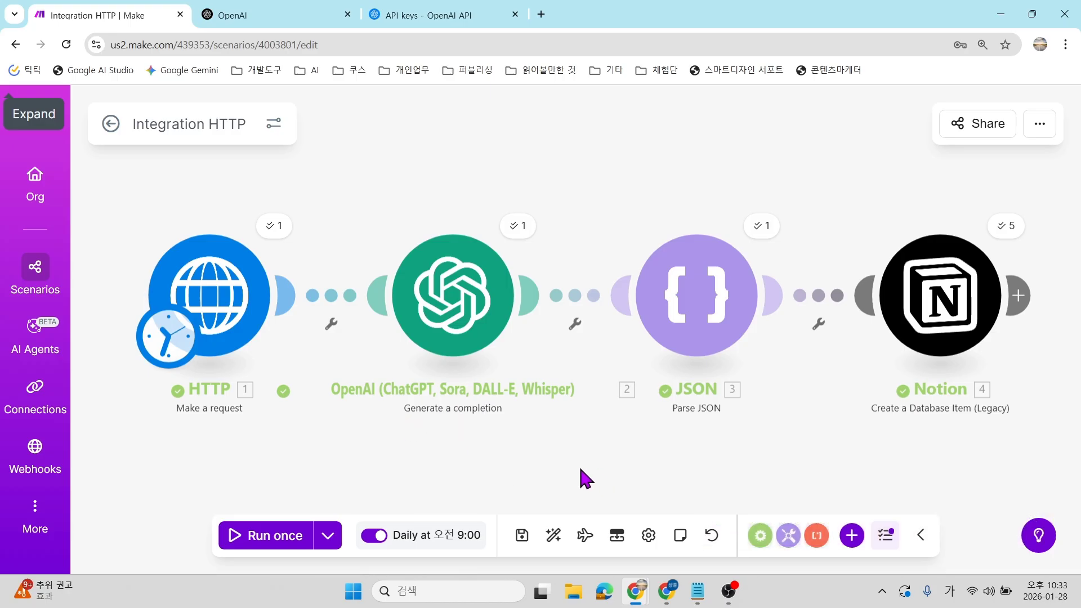
pyautogui.scroll(-1, 574, 420)
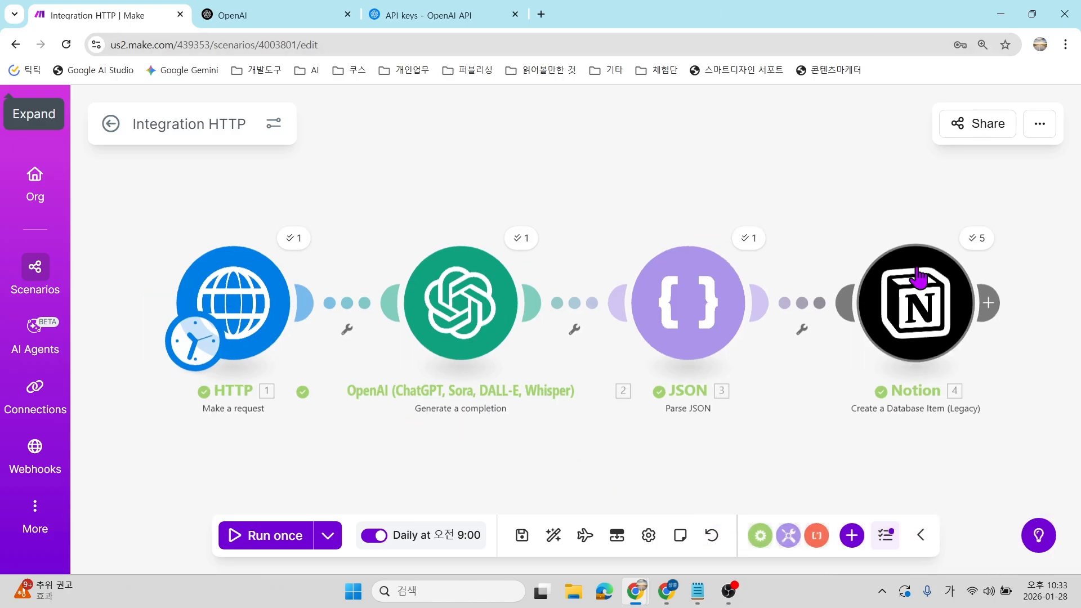
pyautogui.scroll(1, 901, 313)
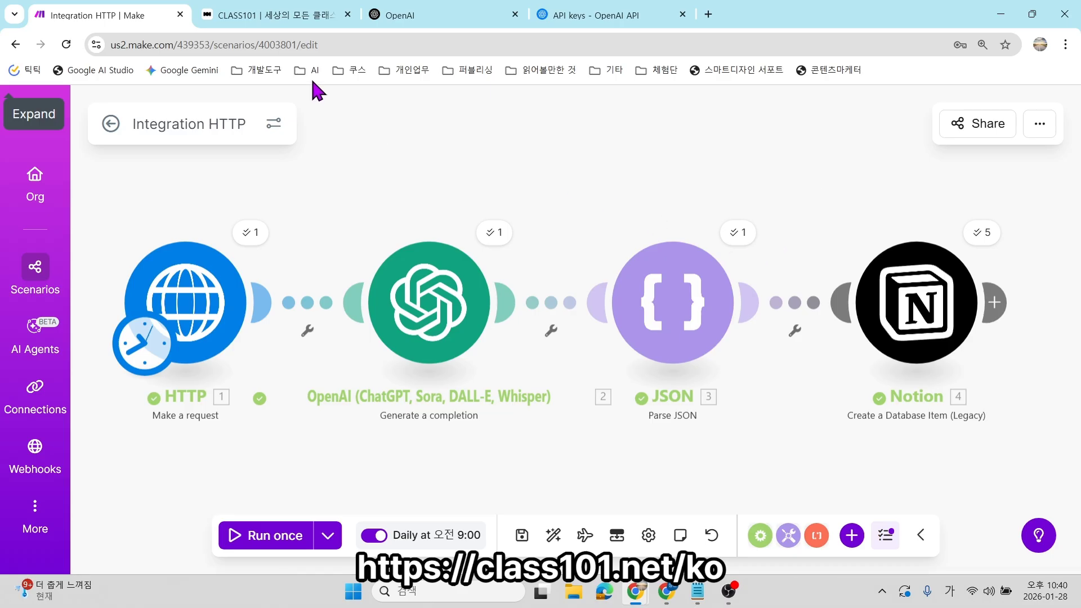
pyautogui.click(258, 14)
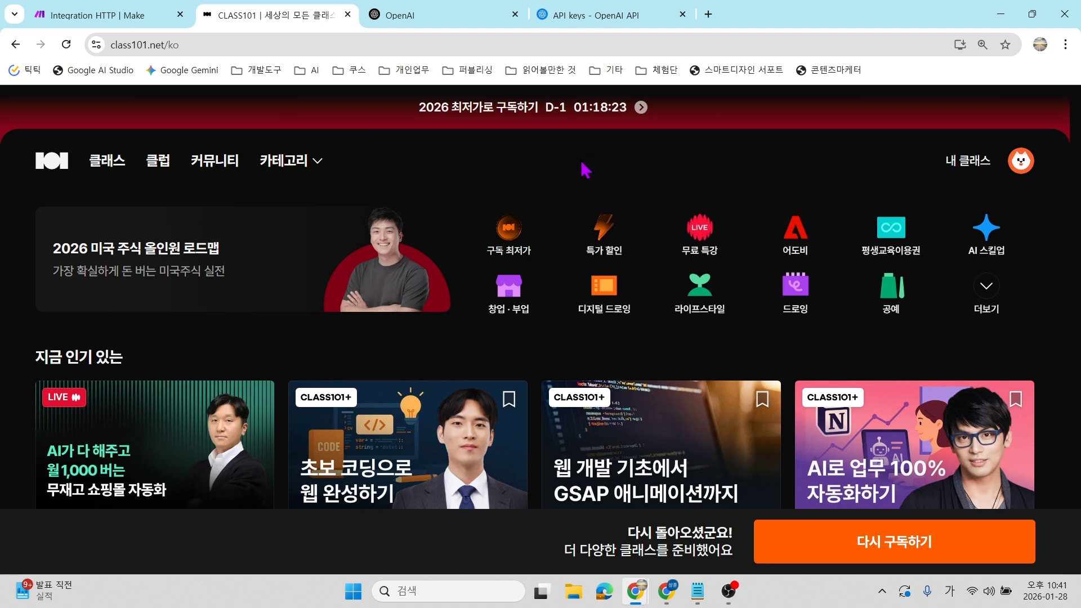
# Search CLASS101 for 조코딩 and open the recommended <코딩 기초와 웹 프로그래밍> class page.
pyautogui.click(581, 163)
pyautogui.write('조코딩')
pyautogui.press('Return')
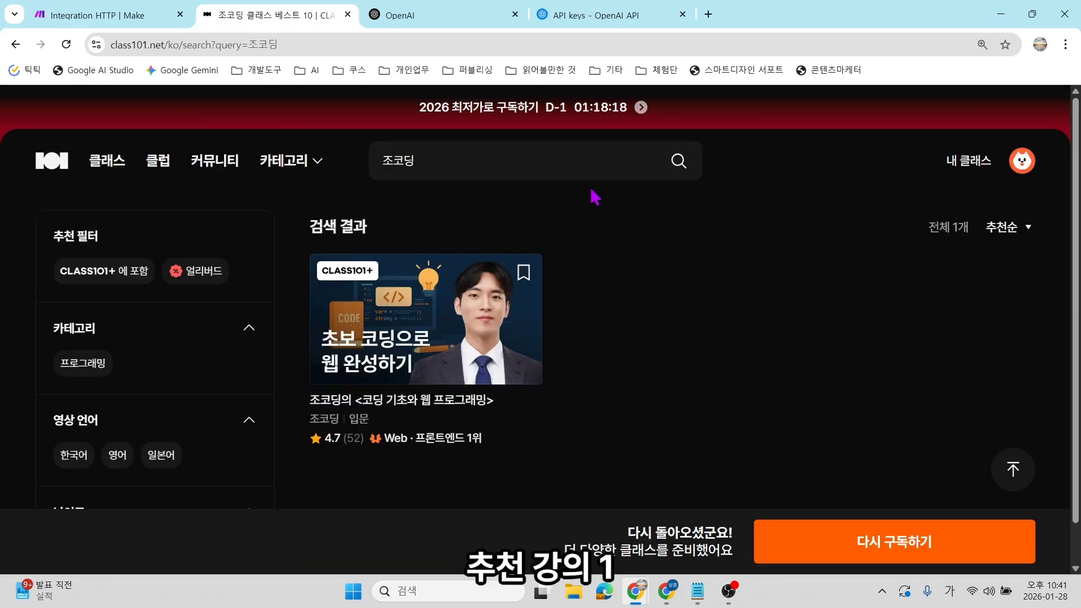
pyautogui.click(472, 325)
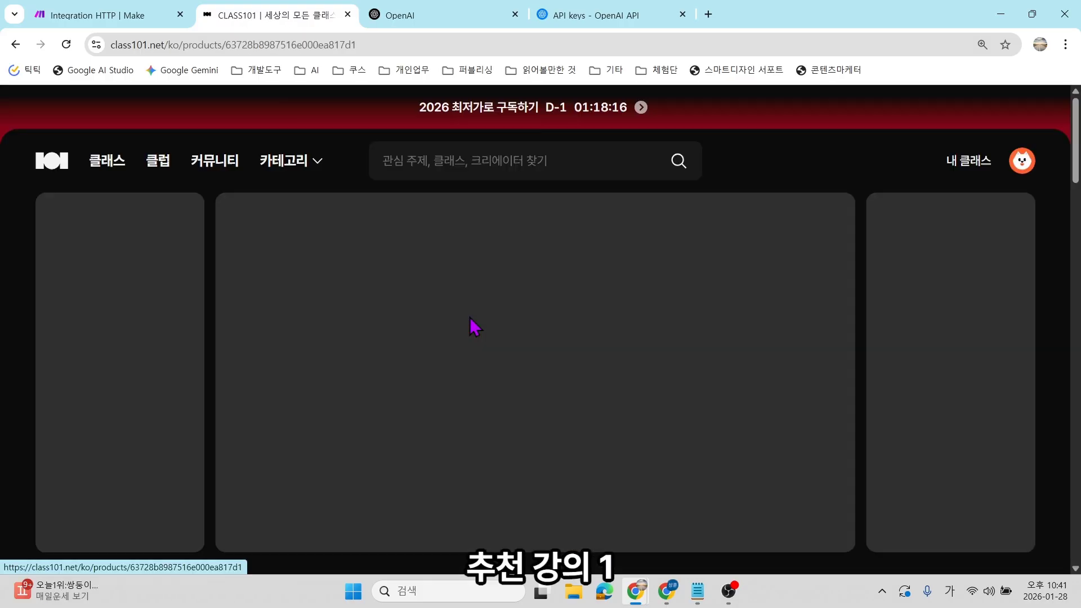
pyautogui.scroll(-10, 587, 243)
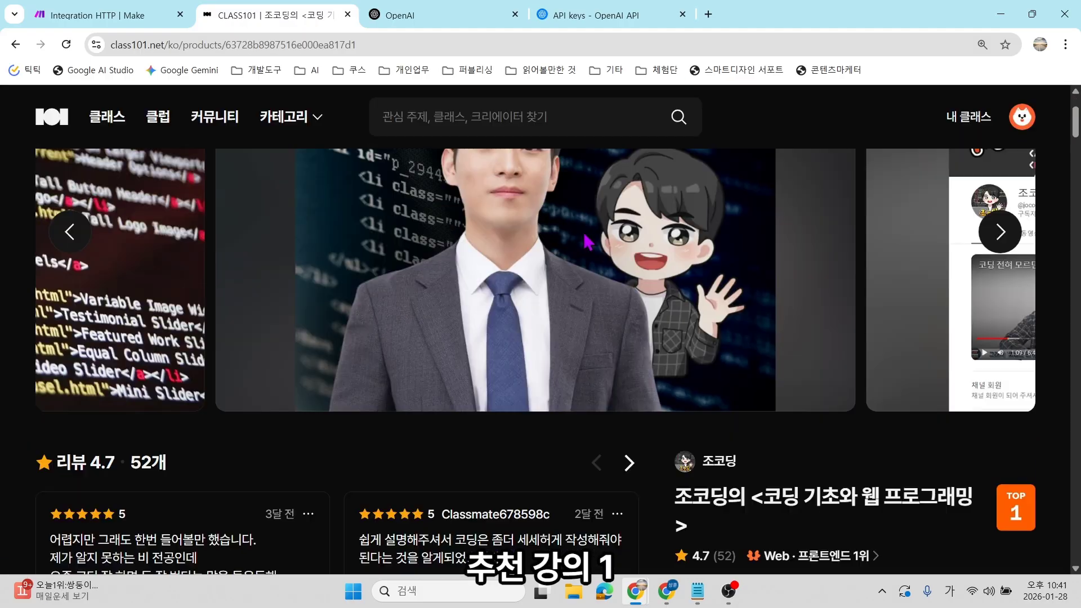
pyautogui.scroll(-6, 588, 242)
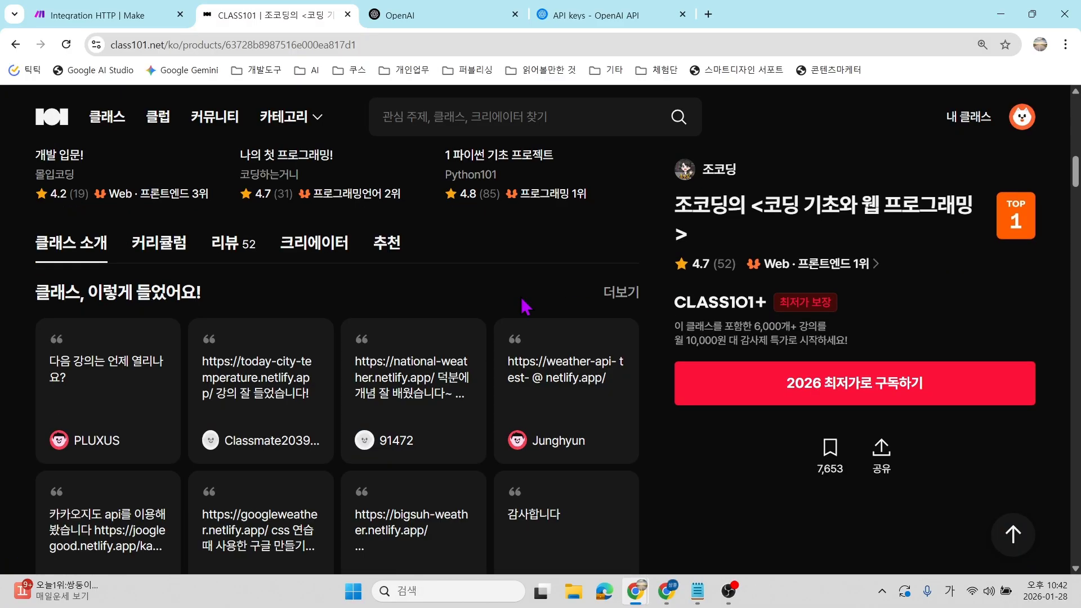
# Show the course's curriculum and expand Chapter 5 to list its API lessons.
pyautogui.click(180, 255)
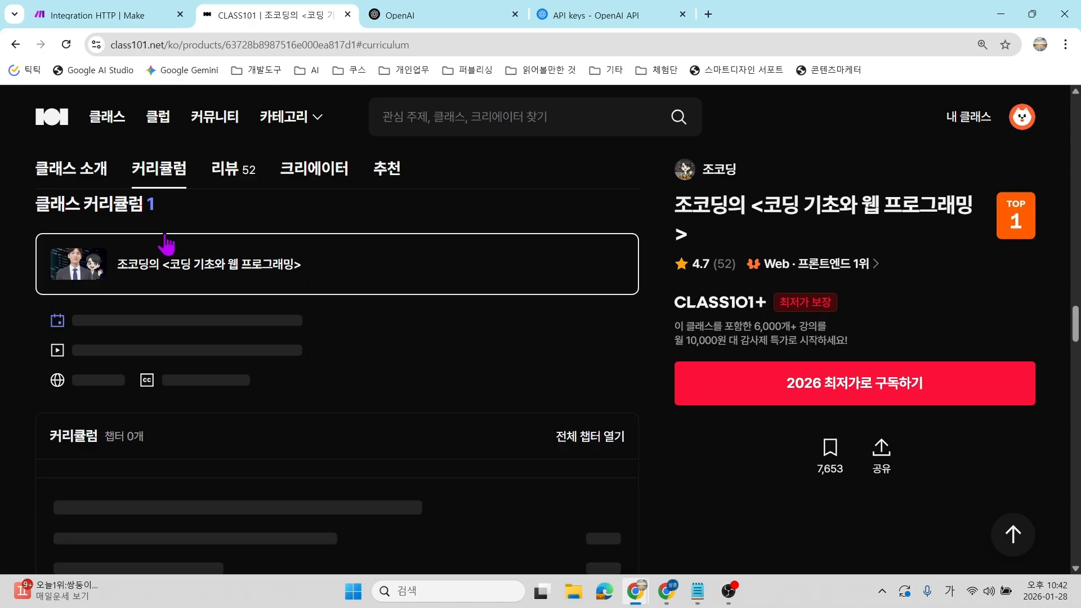
pyautogui.scroll(-9, 417, 284)
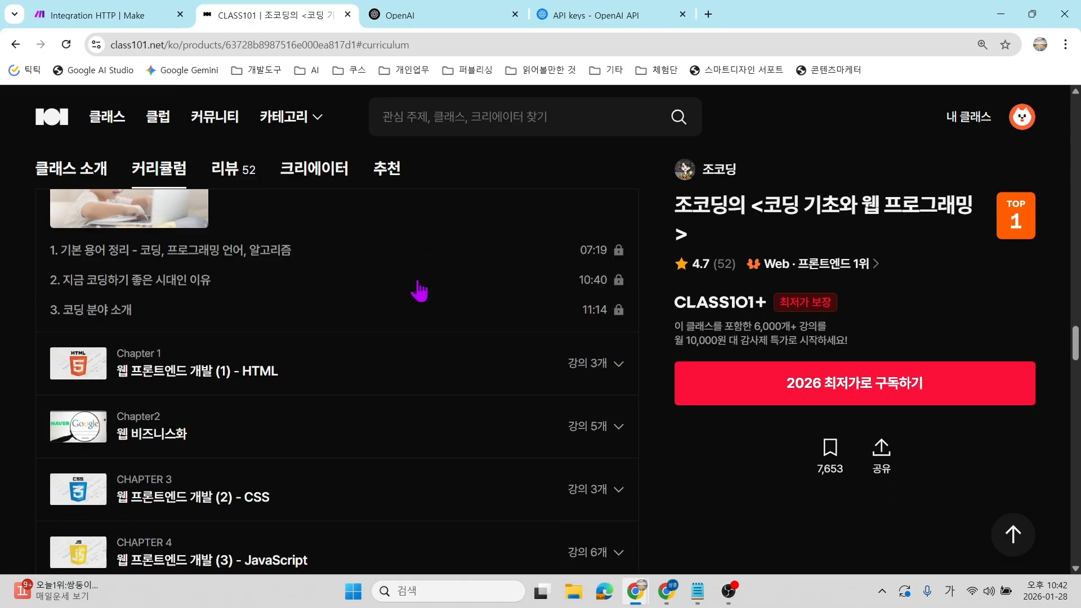
pyautogui.scroll(-1, 405, 270)
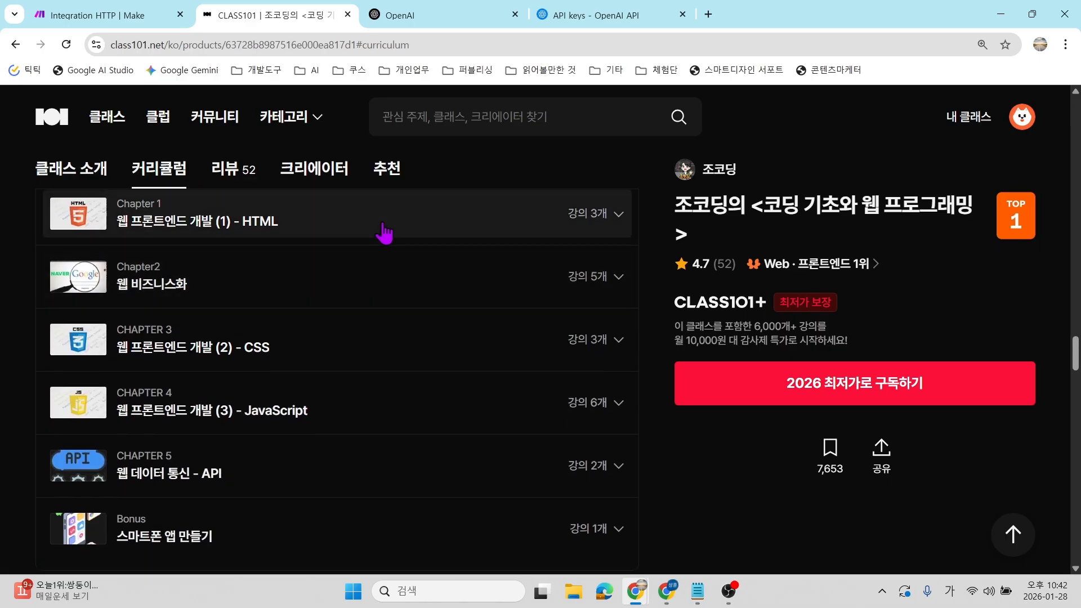
pyautogui.scroll(-1, 320, 355)
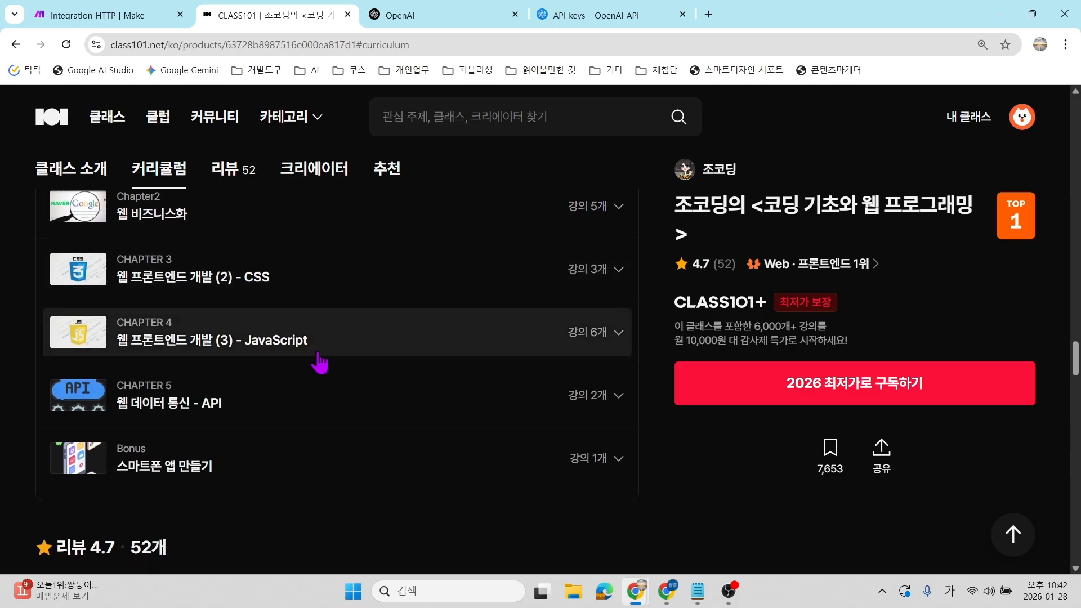
pyautogui.scroll(-1, 219, 366)
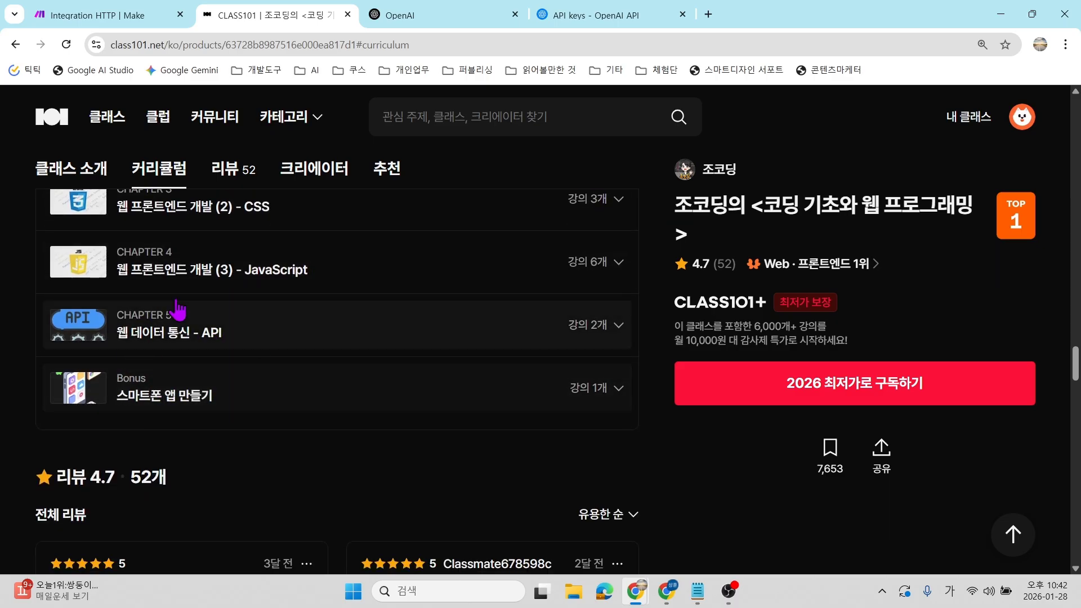
pyautogui.click(622, 326)
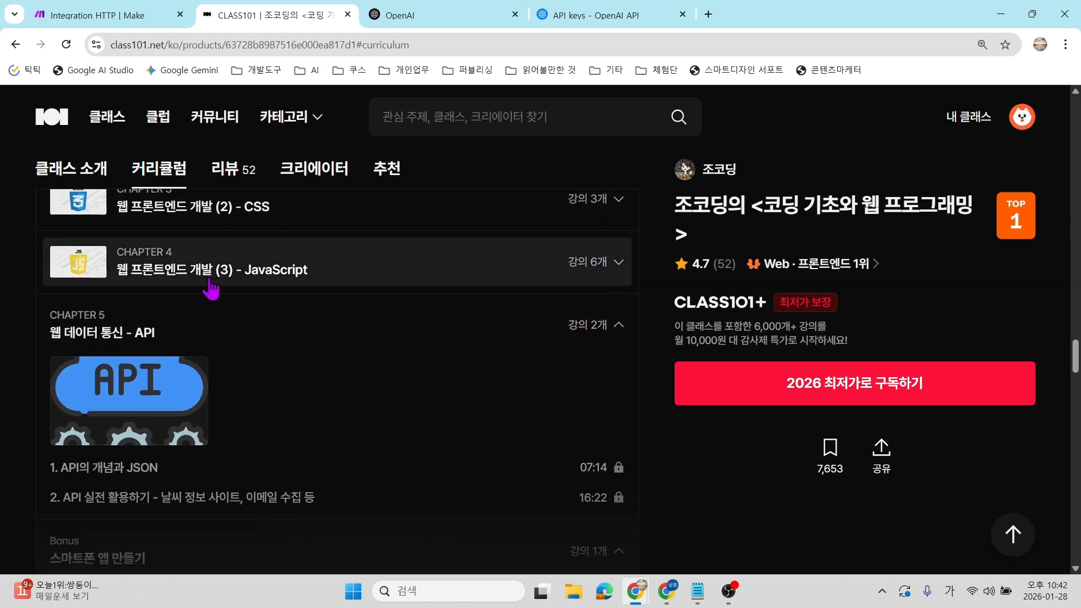
pyautogui.scroll(-1, 211, 298)
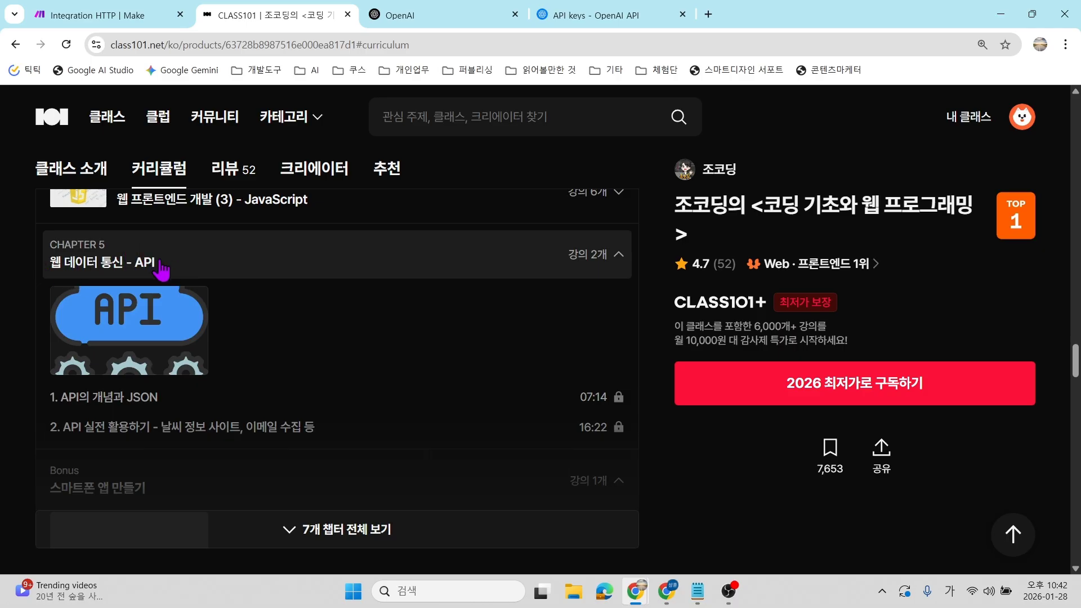
pyautogui.scroll(-2, 224, 366)
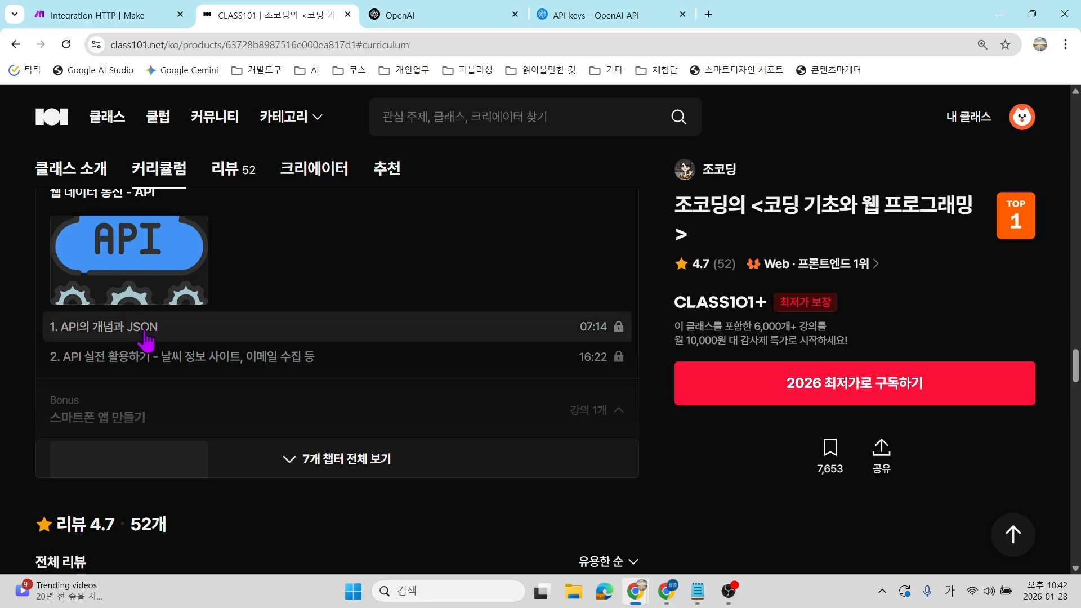
pyautogui.scroll(-2, 295, 377)
pyautogui.scroll(1, 302, 399)
pyautogui.scroll(7, 302, 400)
pyautogui.scroll(3, 302, 401)
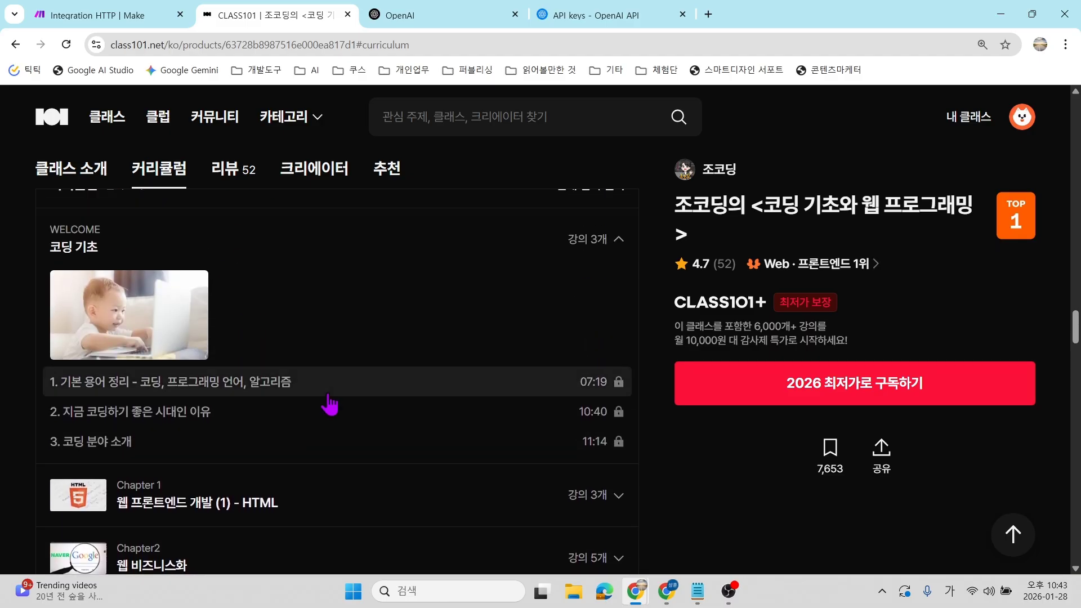
# Collapse the WELCOME 코딩 기초 section to view all seven chapters.
pyautogui.click(621, 240)
pyautogui.scroll(1, 540, 366)
pyautogui.scroll(-1, 541, 366)
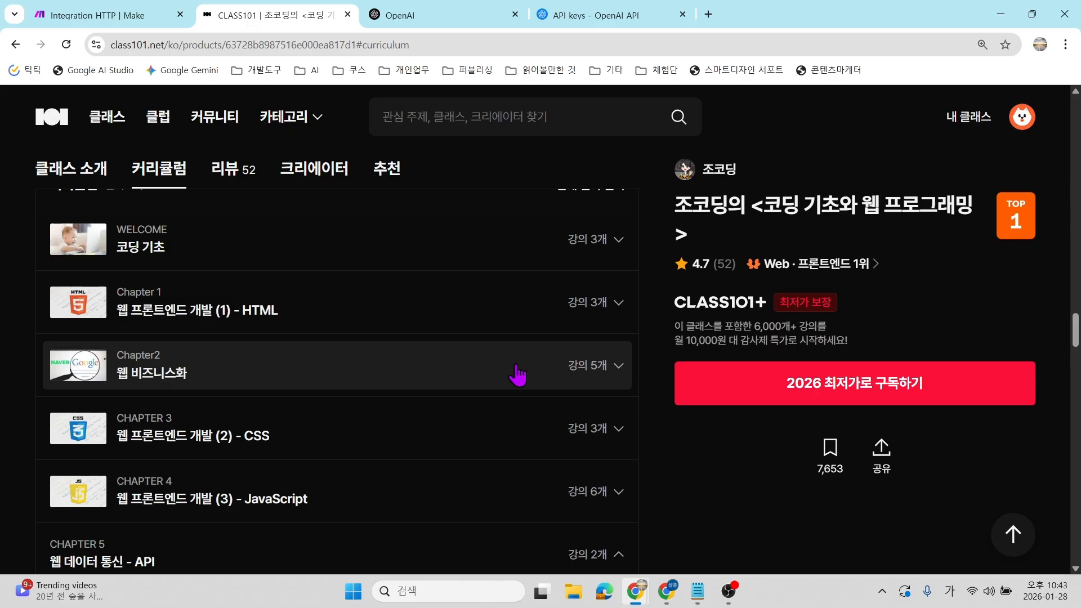
pyautogui.scroll(7, 517, 376)
# Rerun the recent Notion automation search and open the MAKE+AI+NOTION, 100% 업무 자동화 프로세스 course.
pyautogui.click(487, 125)
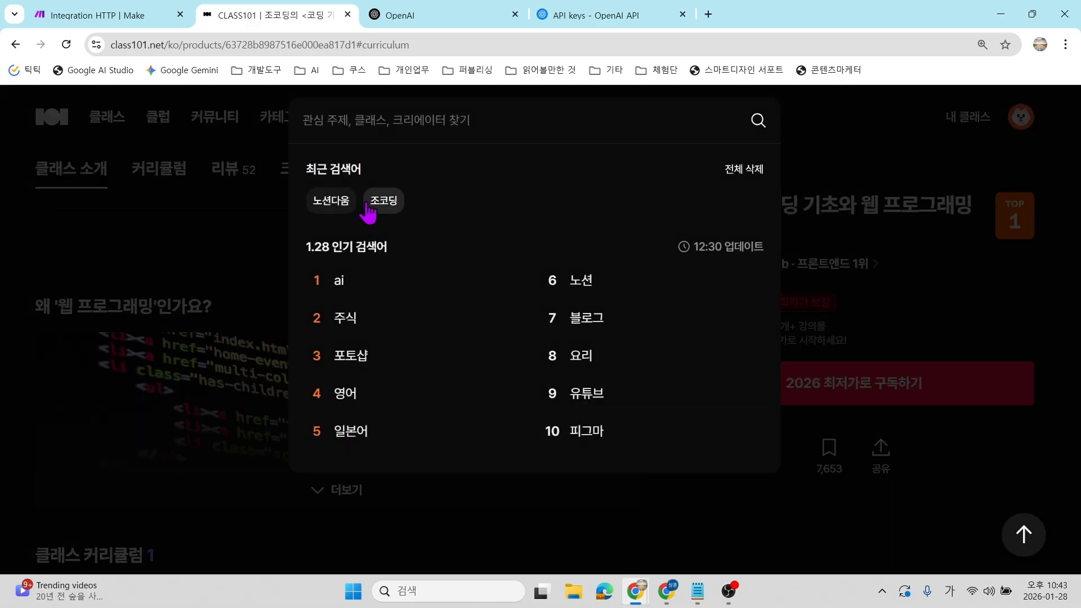
pyautogui.click(322, 207)
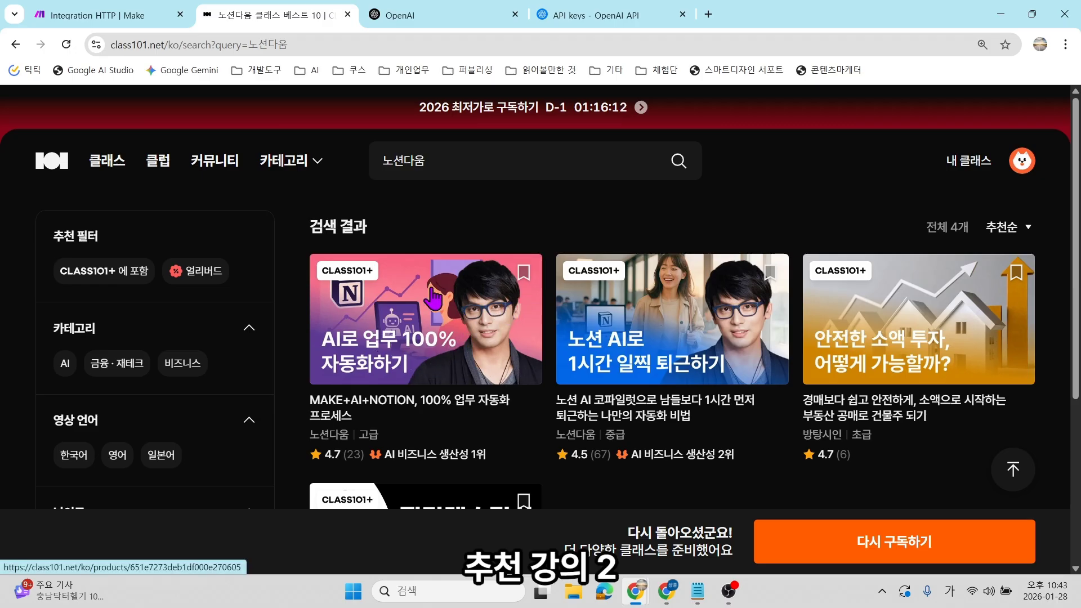
pyautogui.click(442, 361)
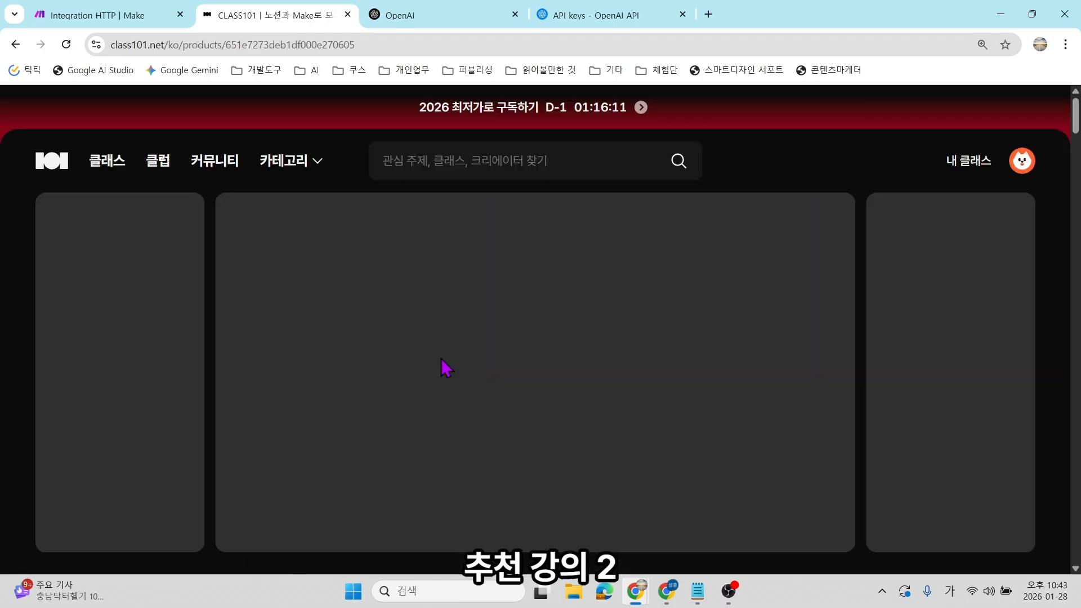
pyautogui.scroll(-1, 419, 298)
pyautogui.scroll(-10, 416, 291)
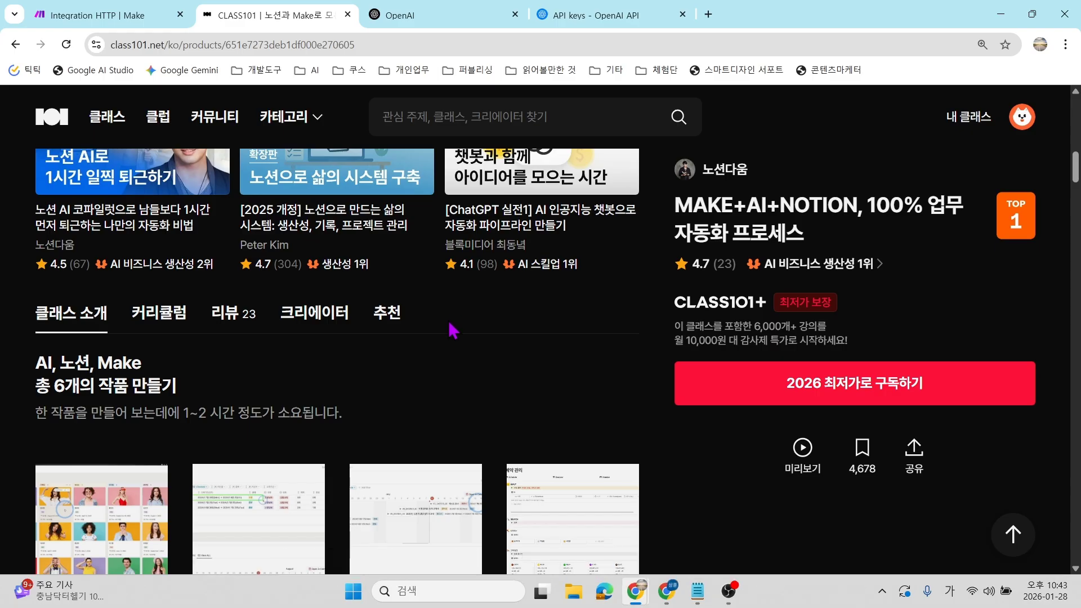
pyautogui.scroll(-3, 236, 352)
pyautogui.moveTo(93, 222); pyautogui.dragTo(142, 223)
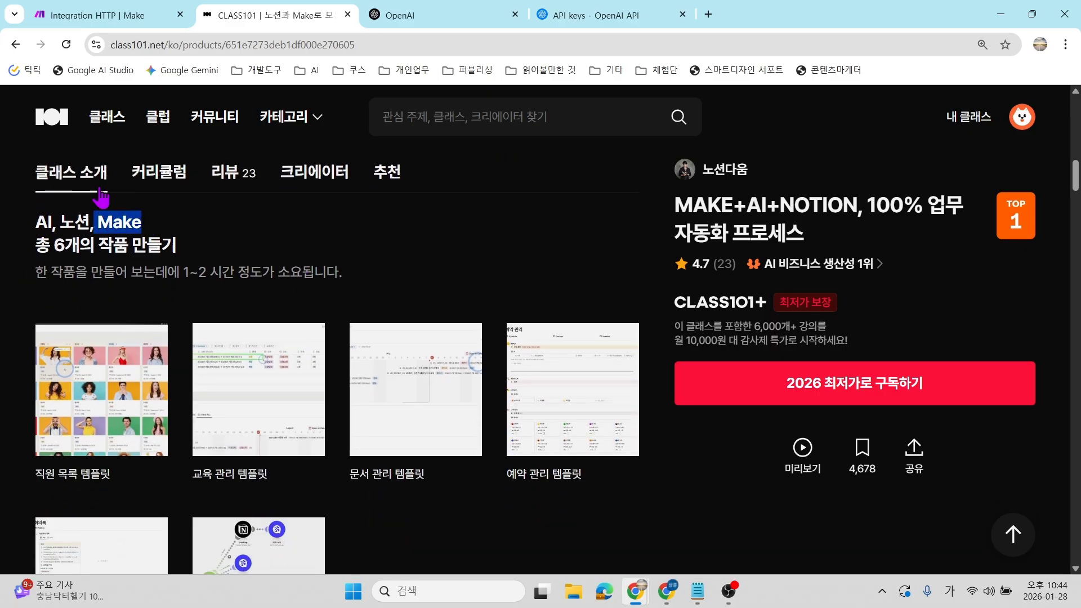
pyautogui.scroll(-1, 346, 253)
pyautogui.scroll(-3, 346, 260)
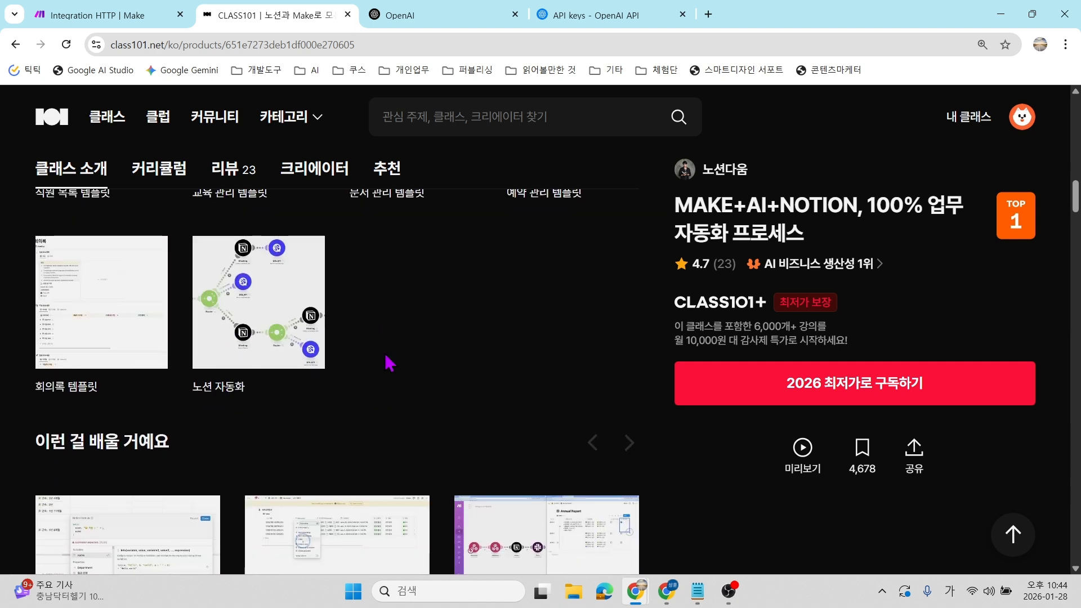
pyautogui.scroll(-3, 202, 287)
pyautogui.scroll(-1, 202, 287)
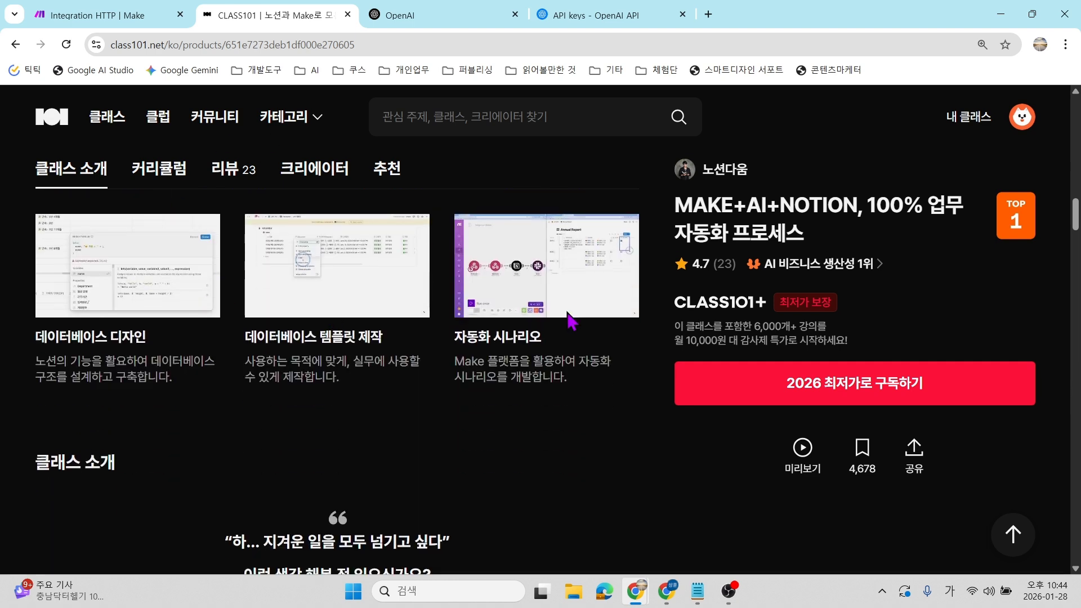
pyautogui.scroll(-8, 607, 397)
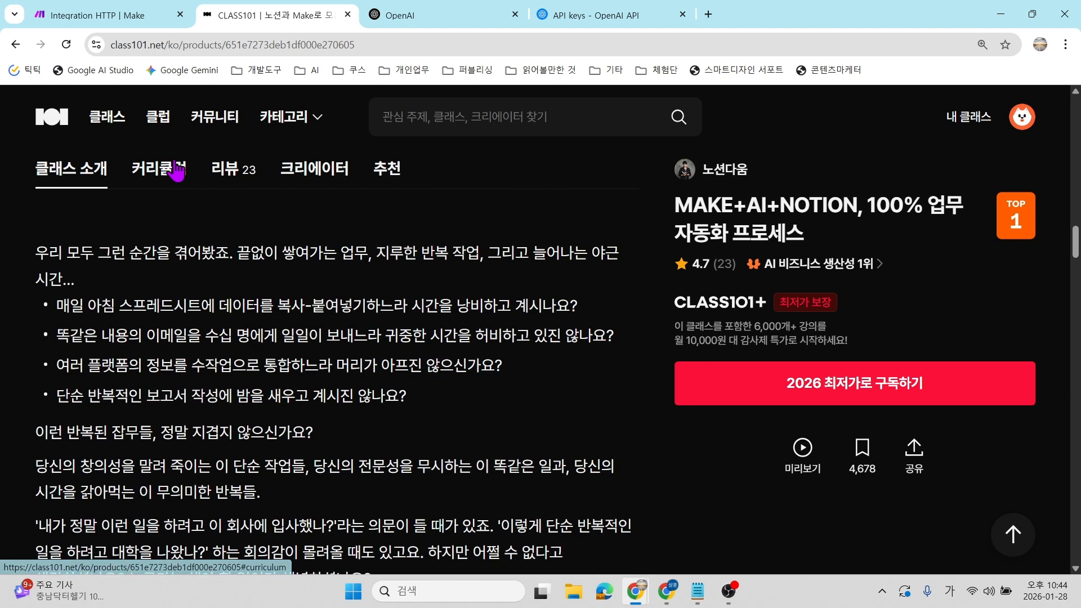
# Show this course's curriculum and expand Chapter 6 to list its four automation-scenario lectures.
pyautogui.click(172, 169)
pyautogui.scroll(-5, 302, 382)
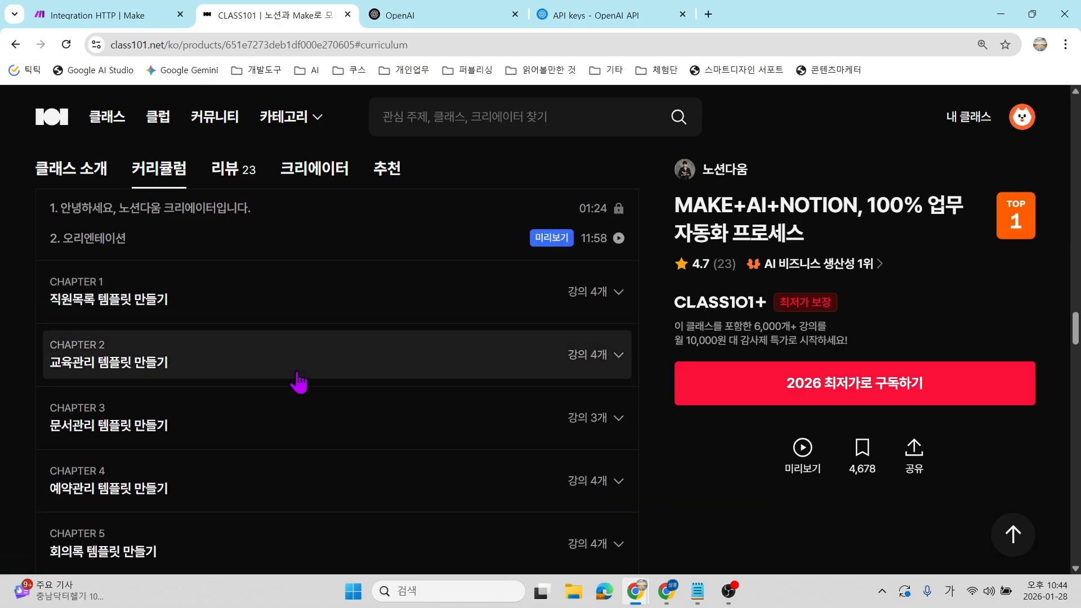
pyautogui.scroll(1, 299, 383)
pyautogui.scroll(-2, 299, 383)
pyautogui.scroll(1, 298, 382)
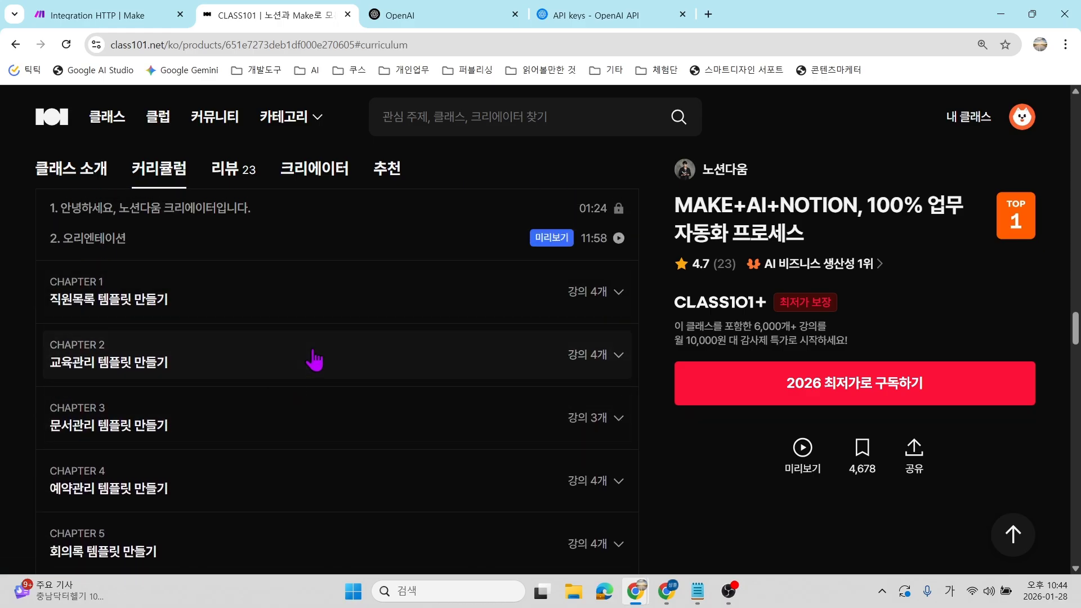
pyautogui.scroll(-1, 176, 352)
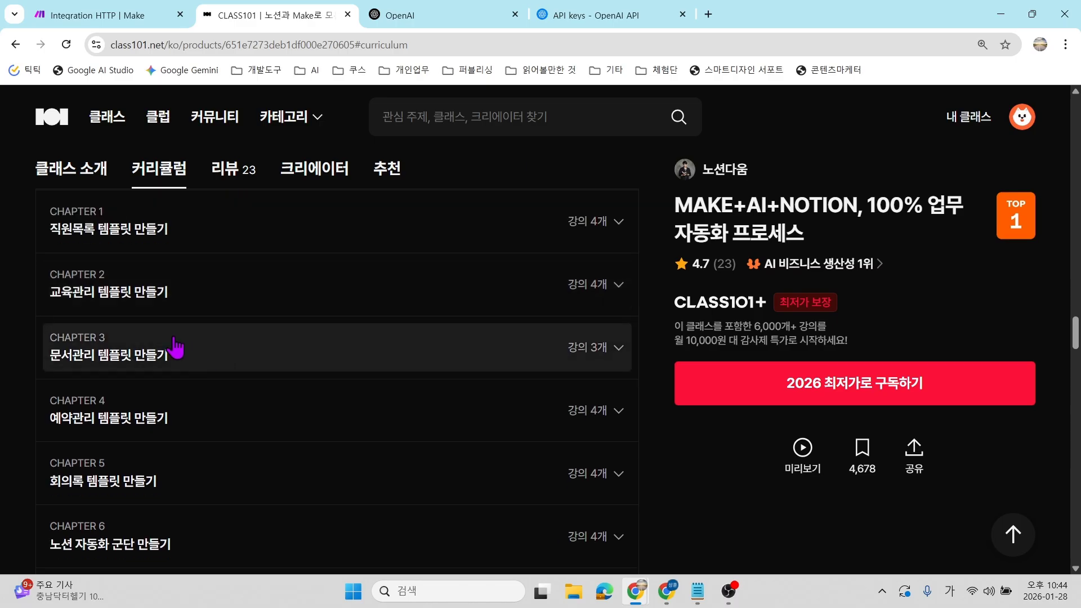
pyautogui.scroll(-2, 273, 352)
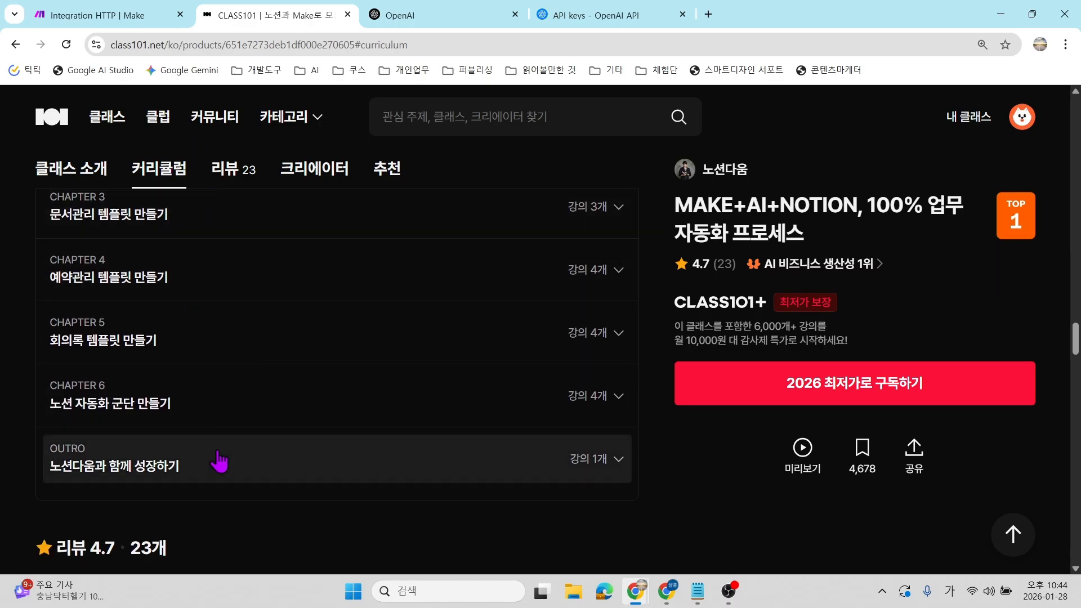
pyautogui.scroll(-1, 219, 459)
pyautogui.click(623, 345)
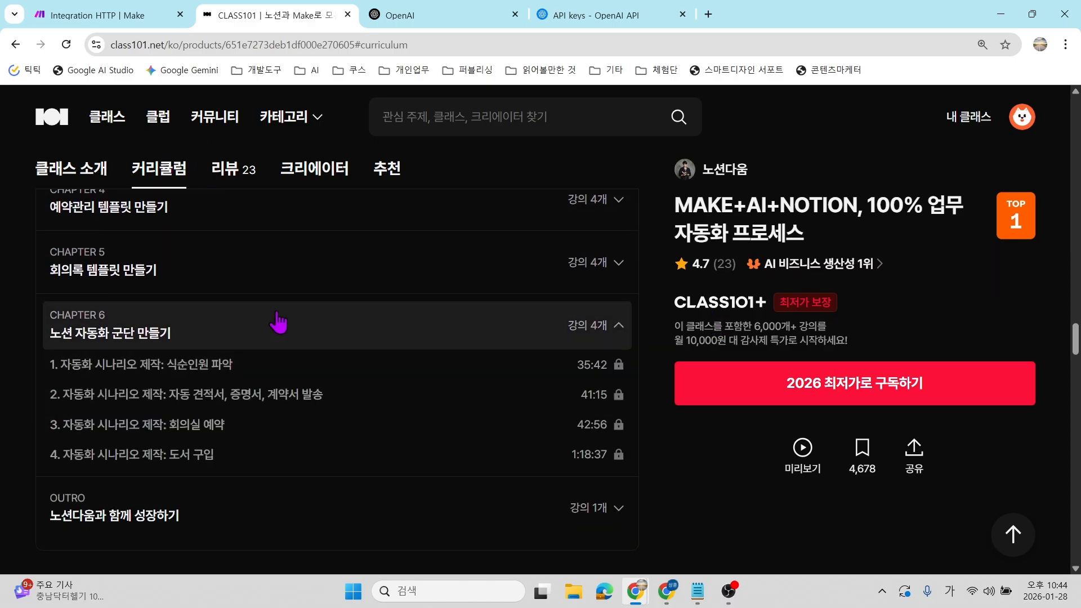
pyautogui.scroll(-1, 313, 408)
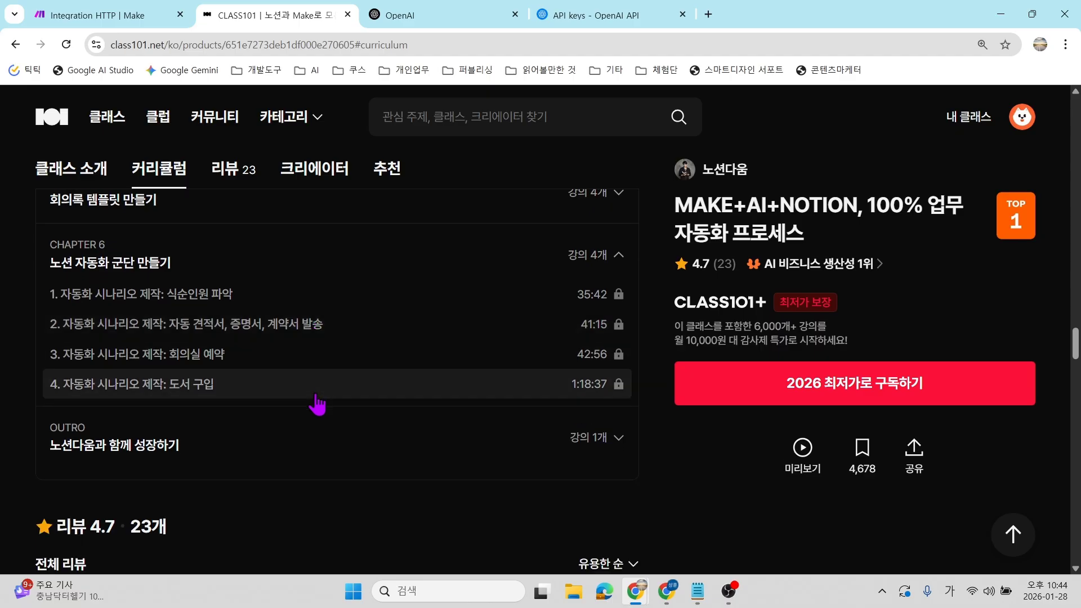